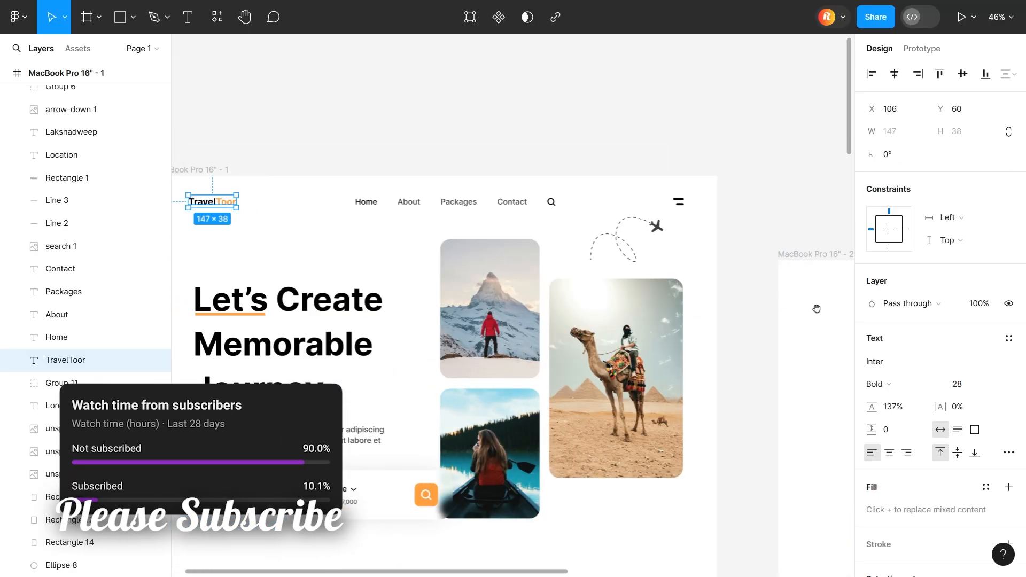
Step: Create the bold TravelToor logo at size 28 in the MacBook Pro 16" - 2 frame with Toor in the reference design's orange
{"action": "type", "text": "a"}
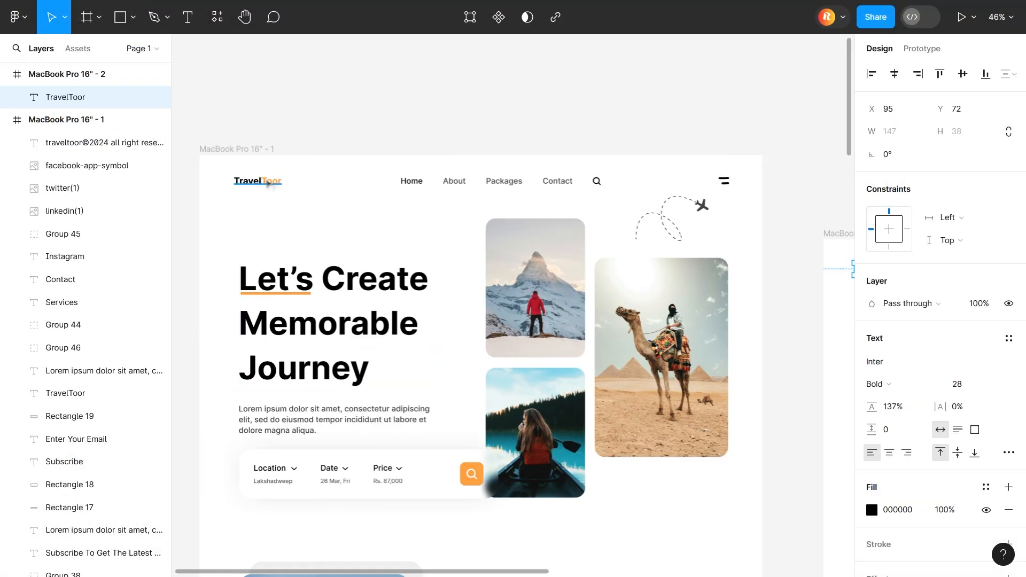
{"action": "left_click", "coordinate": [257, 181]}
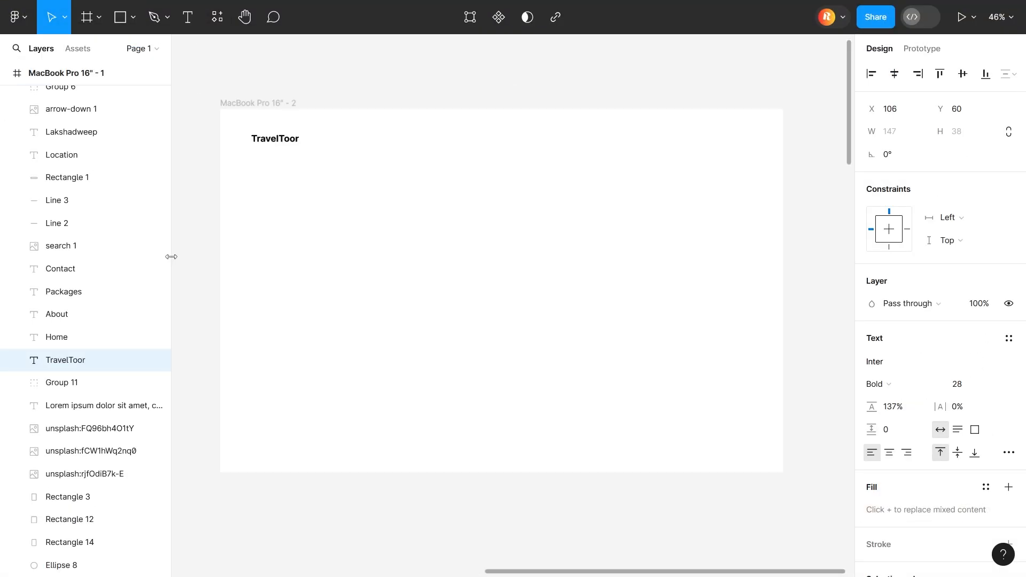
{"action": "left_click", "coordinate": [281, 140]}
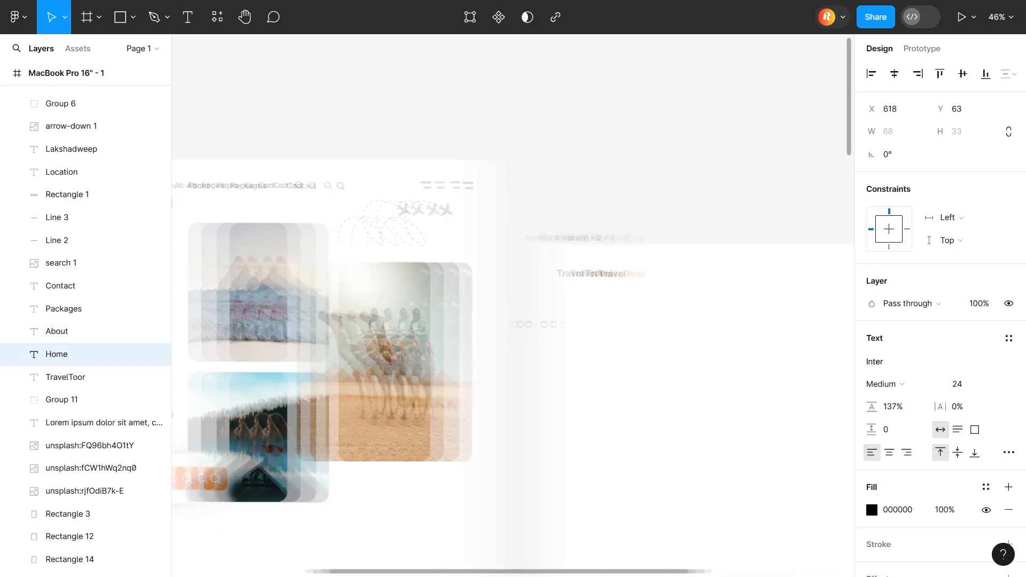
Step: Add a Home navigation link in Inter Medium, size 24, between the logo and the middle of the header
{"action": "left_click", "coordinate": [190, 17]}
{"action": "left_click", "coordinate": [412, 184]}
{"action": "type", "text": "Home"}
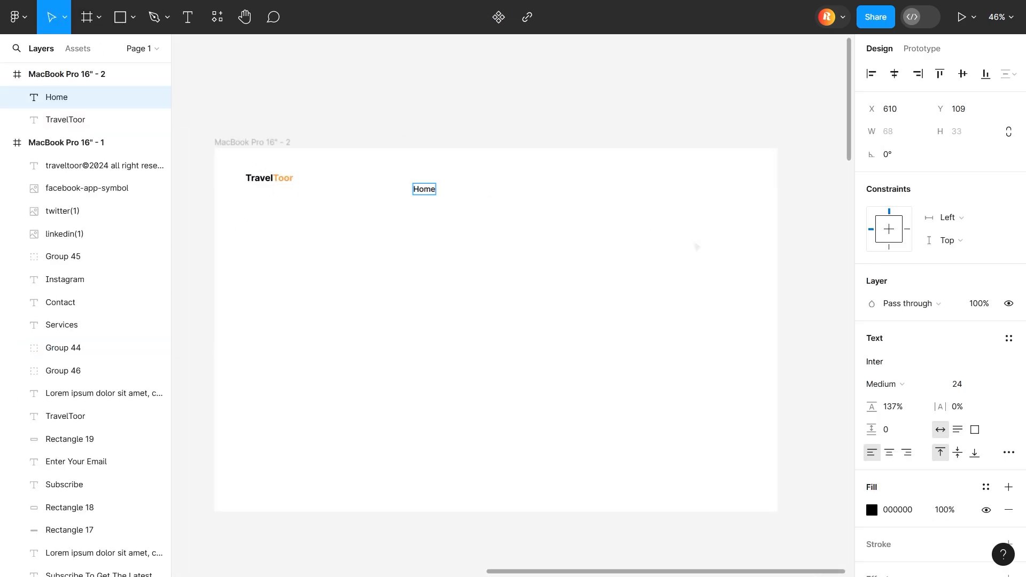
{"action": "left_click", "coordinate": [697, 247]}
Step: Duplicate the Home link into a row of About, Packages and Contact links with 72 spacing
{"action": "left_click_drag", "start_coordinate": [429, 190], "coordinate": [594, 194]}
{"action": "double_click", "coordinate": [475, 190]}
{"action": "type", "text": "About"}
{"action": "left_click", "coordinate": [454, 245]}
{"action": "double_click", "coordinate": [521, 189]}
{"action": "type", "text": "Packages"}
{"action": "key", "text": "Escape"}
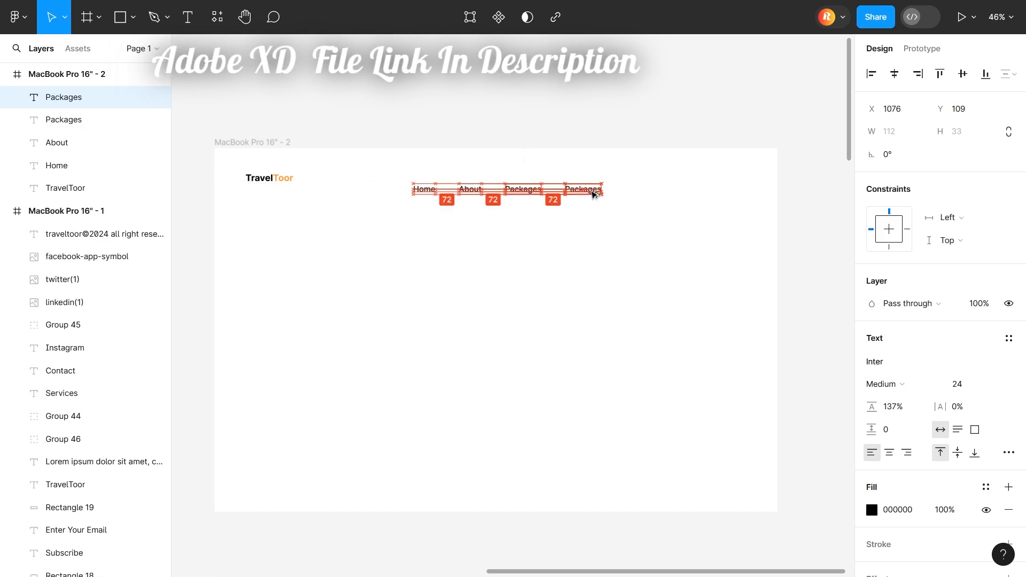
{"action": "double_click", "coordinate": [583, 190]}
{"action": "type", "text": "Contact"}
Step: Move the four navigation links level with the logo and place a 26 × 26 search icon after Contact
{"action": "left_click_drag", "start_coordinate": [660, 251], "coordinate": [410, 182]}
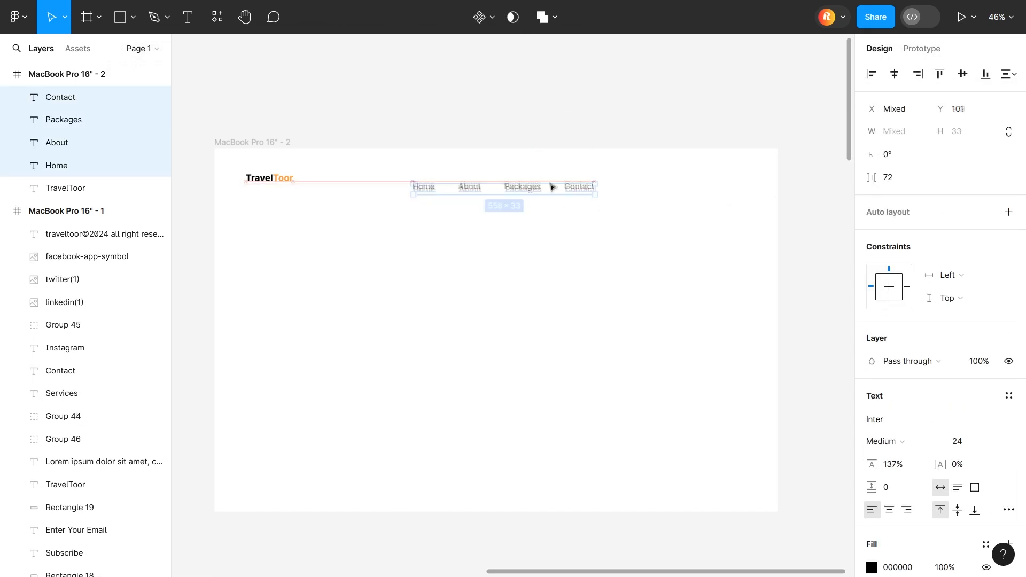
{"action": "left_click_drag", "start_coordinate": [549, 182], "coordinate": [545, 182]}
{"action": "key", "text": "ctrl+v"}
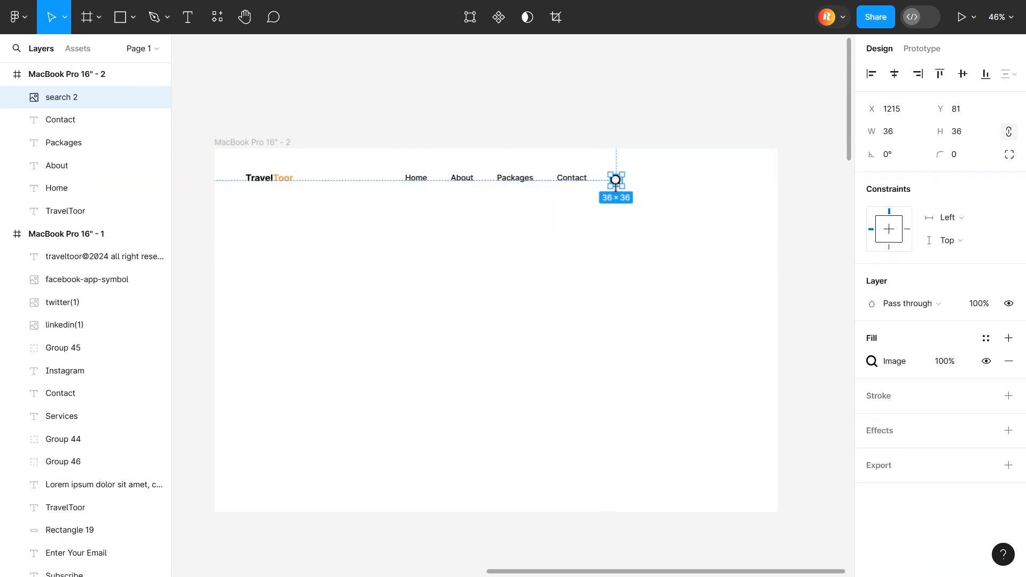
{"action": "left_click_drag", "start_coordinate": [615, 181], "coordinate": [614, 179]}
{"action": "left_click_drag", "start_coordinate": [649, 224], "coordinate": [605, 183]}
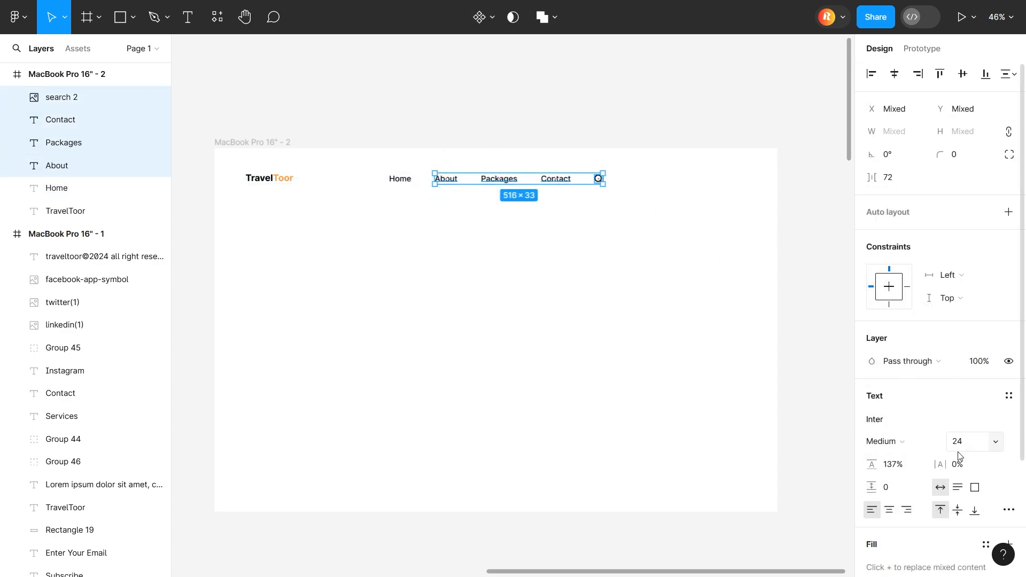
Step: Set the fill opacity of the About, Packages and Contact links and the search icon to 75%
{"action": "scroll", "coordinate": [958, 454], "scroll_direction": "down", "scroll_amount": 3}
{"action": "scroll", "coordinate": [945, 410], "scroll_direction": "up", "scroll_amount": 3}
{"action": "left_click", "coordinate": [599, 179], "text": "shift"}
{"action": "scroll", "coordinate": [962, 434], "scroll_direction": "down", "scroll_amount": 3}
{"action": "left_click", "coordinate": [598, 179]}
{"action": "left_click", "coordinate": [944, 361]}
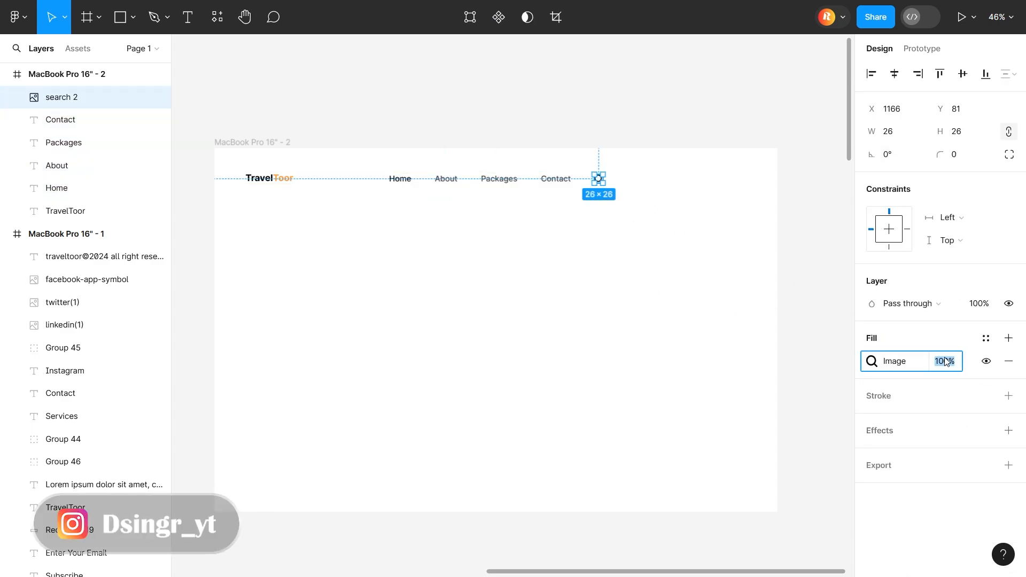
{"action": "type", "text": "75"}
{"action": "key", "text": "Return"}
Step: Space the navigation links and search icon 64 apart, group them and center the group horizontally in the frame
{"action": "left_click", "coordinate": [671, 292]}
{"action": "left_click_drag", "start_coordinate": [642, 225], "coordinate": [404, 179]}
{"action": "left_click_drag", "start_coordinate": [872, 177], "coordinate": [868, 177]}
{"action": "right_click", "coordinate": [474, 179]}
{"action": "left_click", "coordinate": [513, 345]}
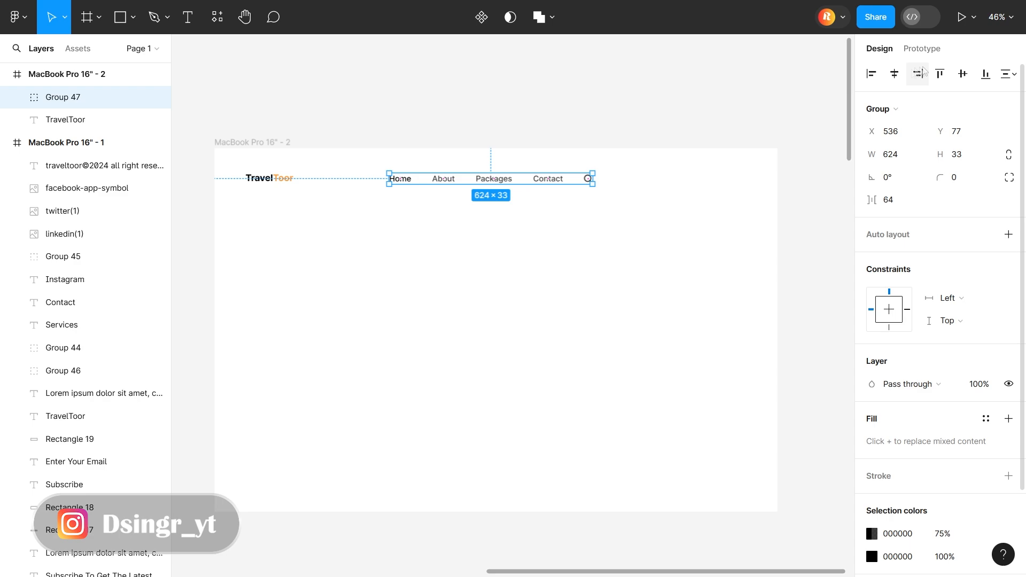
{"action": "left_click", "coordinate": [895, 73]}
{"action": "left_click", "coordinate": [562, 107]}
Step: Draw two stacked horizontal lines about 41 wide at the right end of the header as a menu icon
{"action": "left_click", "coordinate": [133, 17]}
{"action": "left_click", "coordinate": [147, 66]}
{"action": "mouse_move", "coordinate": [729, 179]}
{"action": "left_mouse_down"}
{"action": "mouse_move", "coordinate": [743, 179]}
{"action": "mouse_move", "coordinate": [740, 188]}
{"action": "mouse_move", "coordinate": [737, 174]}
{"action": "left_mouse_up"}
{"action": "double_click", "coordinate": [738, 179]}
{"action": "key", "text": "Escape"}
{"action": "left_click", "coordinate": [738, 181]}
{"action": "left_click", "coordinate": [738, 184]}
Step: Give both menu lines a black stroke of weight 5 with rounded ends
{"action": "left_click", "coordinate": [738, 174], "text": "shift"}
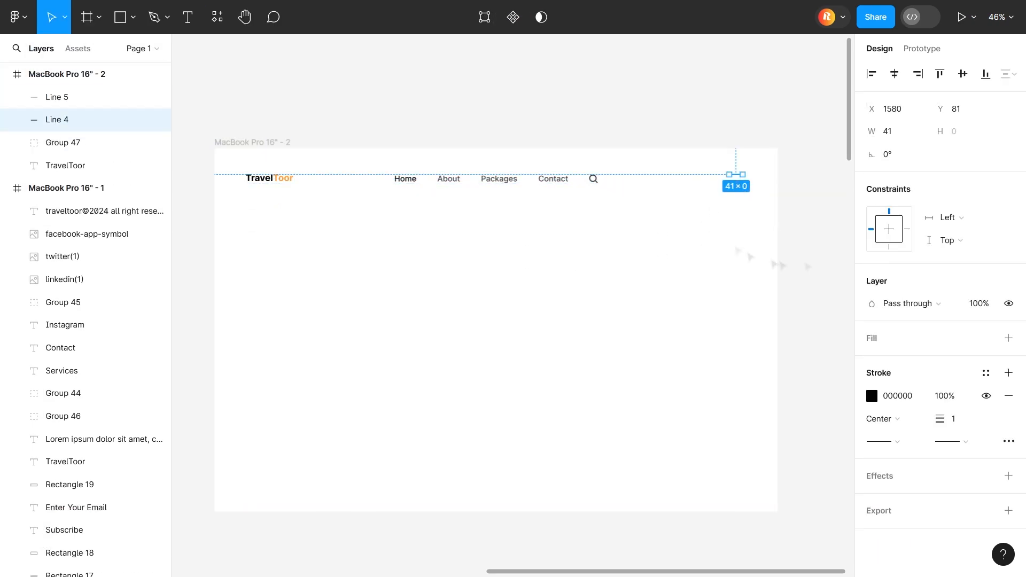
{"action": "left_click", "coordinate": [962, 481]}
{"action": "left_click", "coordinate": [884, 499]}
{"action": "left_click", "coordinate": [900, 541]}
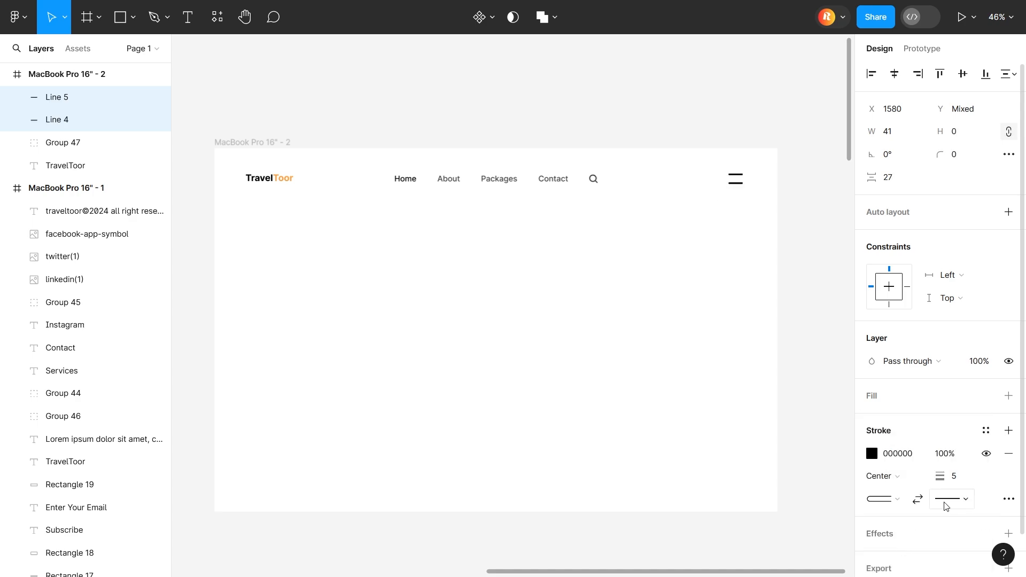
{"action": "left_click", "coordinate": [744, 194]}
Step: Shorten the lower menu line to a width of 20 and slightly shorten the upper one from its left end
{"action": "scroll", "coordinate": [742, 186], "scroll_direction": "up", "scroll_amount": 5}
{"action": "left_click", "coordinate": [604, 257]}
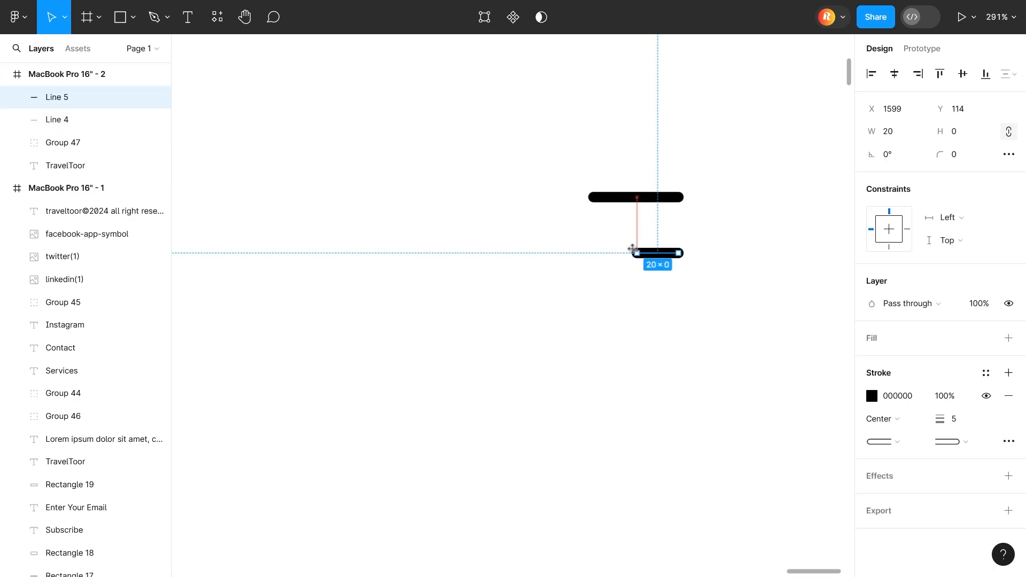
{"action": "left_click", "coordinate": [601, 197]}
{"action": "left_click_drag", "start_coordinate": [592, 197], "coordinate": [603, 197]}
Step: Nudge the two menu lines vertically closer together
{"action": "left_click", "coordinate": [658, 253]}
{"action": "key", "text": "Up"}
{"action": "key", "text": "Up"}
{"action": "key", "text": "Up"}
{"action": "left_click", "coordinate": [663, 198]}
{"action": "key", "text": "Down"}
{"action": "key", "text": "Down"}
{"action": "key", "text": "Down"}
{"action": "left_click", "coordinate": [583, 283]}
{"action": "scroll", "coordinate": [666, 316], "scroll_direction": "down", "scroll_amount": 5}
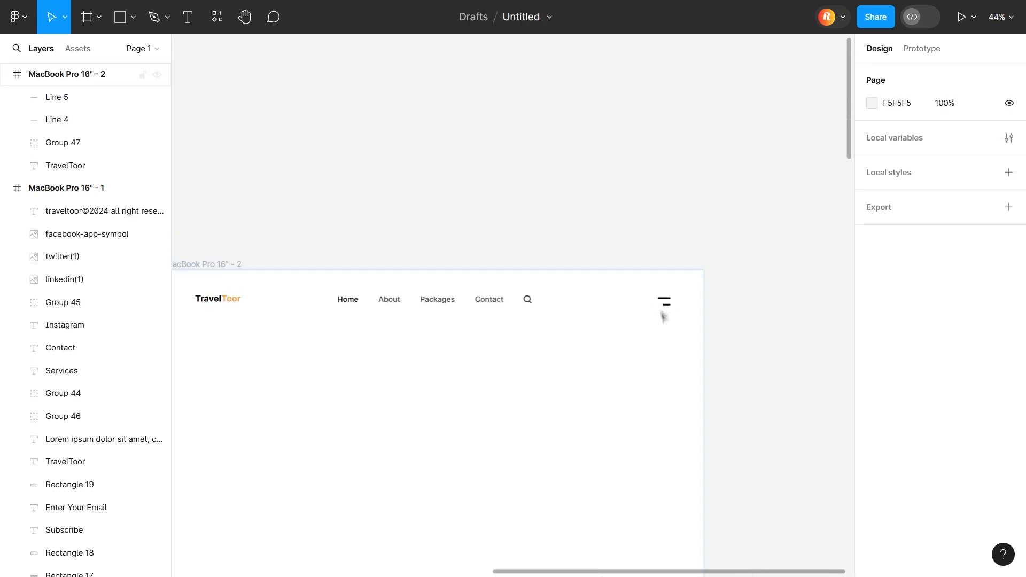
Step: Set the stroke weight of both menu lines to 6 and group them
{"action": "left_click_drag", "start_coordinate": [663, 317], "coordinate": [657, 295]}
{"action": "left_click", "coordinate": [964, 485]}
{"action": "right_click", "coordinate": [660, 300]}
{"action": "left_click", "coordinate": [690, 342]}
{"action": "left_click", "coordinate": [648, 374]}
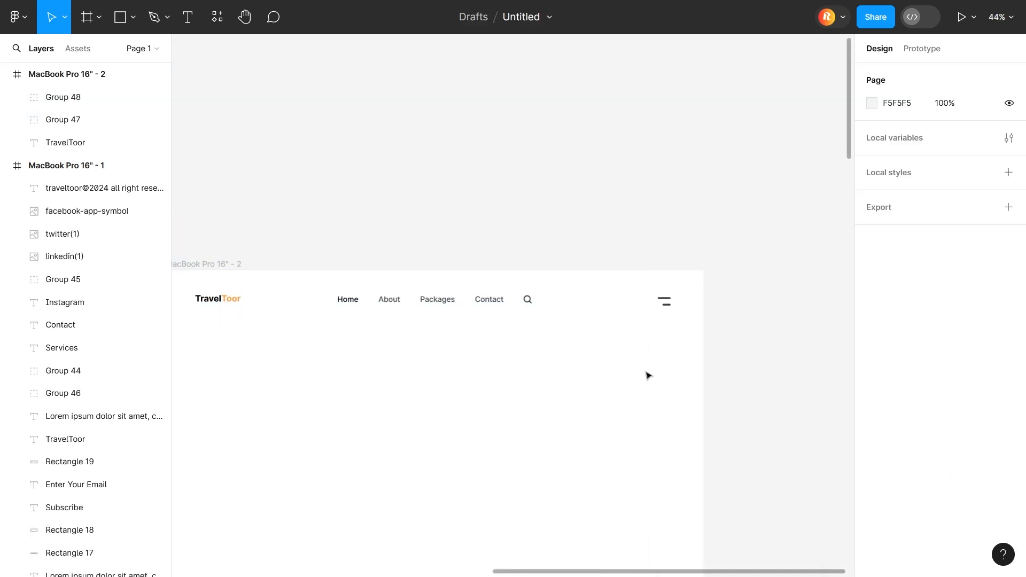
Step: Align the logo, navigation group and menu icon on their vertical centers and set the menu icon's stroke opacity to 75%
{"action": "left_click_drag", "start_coordinate": [648, 374], "coordinate": [731, 319]}
{"action": "left_click_drag", "start_coordinate": [774, 284], "coordinate": [300, 241]}
{"action": "left_click", "coordinate": [963, 74]}
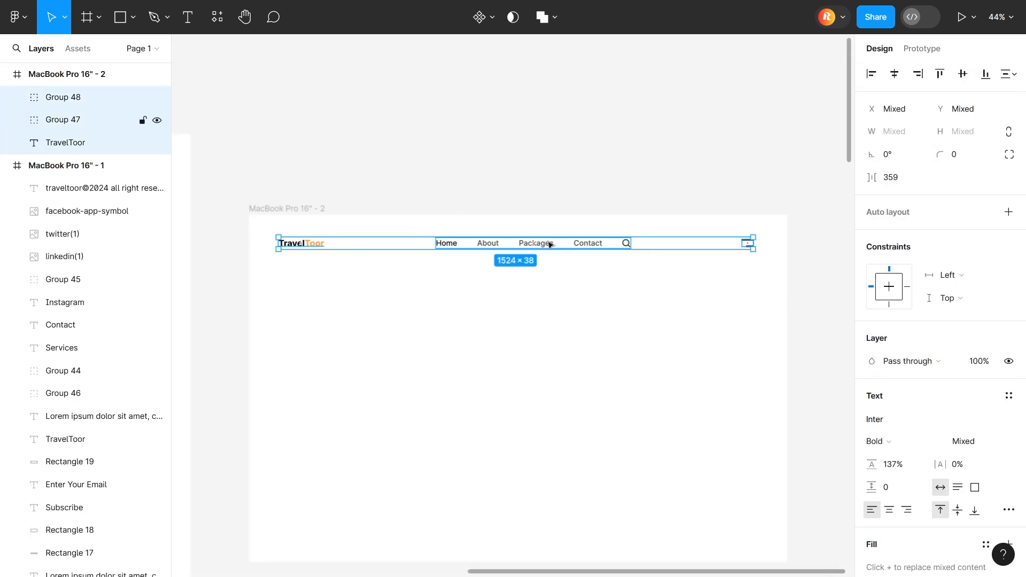
{"action": "left_click", "coordinate": [550, 302]}
{"action": "scroll", "coordinate": [554, 284], "scroll_direction": "down", "scroll_amount": 2}
{"action": "left_click", "coordinate": [719, 178]}
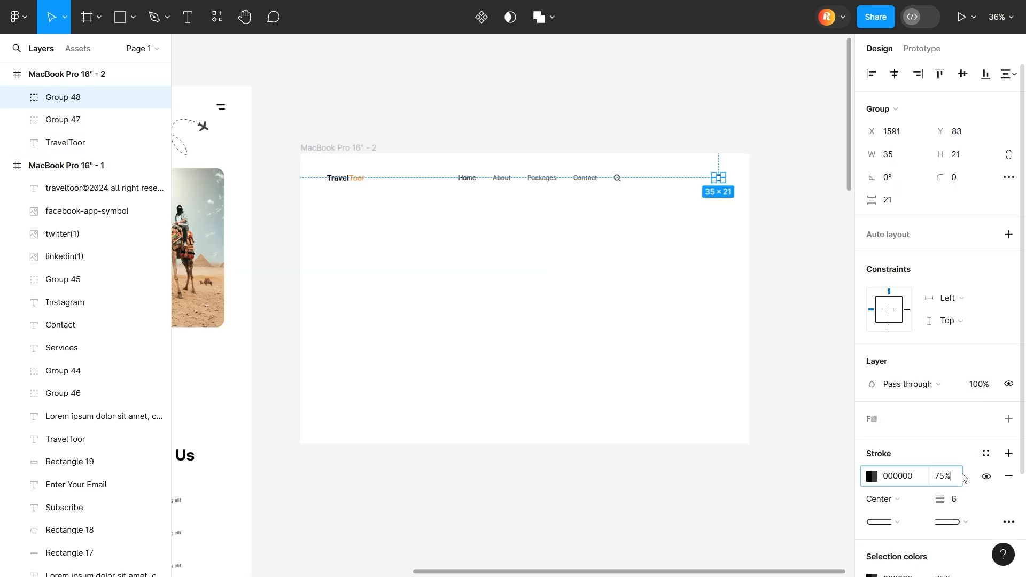
{"action": "left_click", "coordinate": [658, 413]}
Step: Search the Unsplash plugin for "travel" and browse the photos
{"action": "right_click", "coordinate": [484, 325]}
{"action": "left_click", "coordinate": [378, 483]}
{"action": "right_click", "coordinate": [376, 484]}
{"action": "mouse_move", "coordinate": [417, 541]}
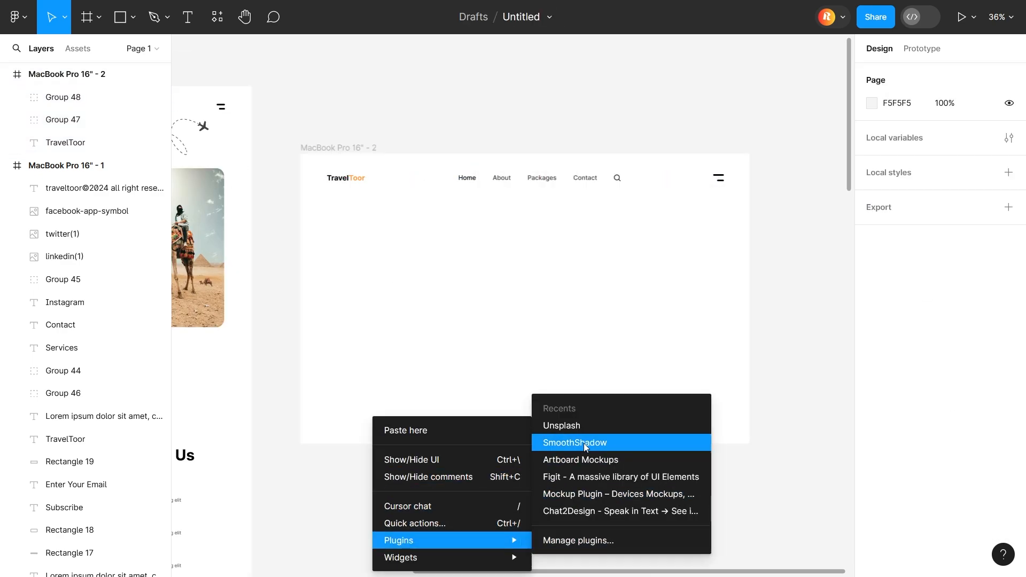
{"action": "left_click", "coordinate": [585, 432]}
{"action": "left_click", "coordinate": [661, 117]}
{"action": "type", "text": "travel"}
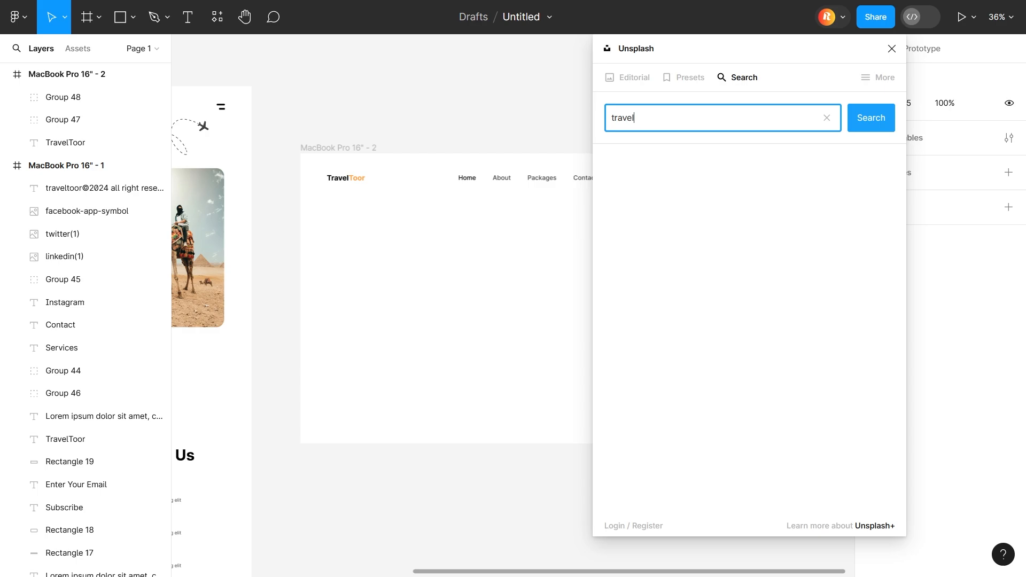
{"action": "key", "text": "Return"}
{"action": "scroll", "coordinate": [753, 319], "scroll_direction": "down", "scroll_amount": 14}
{"action": "scroll", "coordinate": [751, 318], "scroll_direction": "up", "scroll_amount": 14}
Step: Place the camel, mountain and canoe photos with corner radius 30 in the second frame, the camel photo sized 409 × 612
{"action": "left_click", "coordinate": [696, 286]}
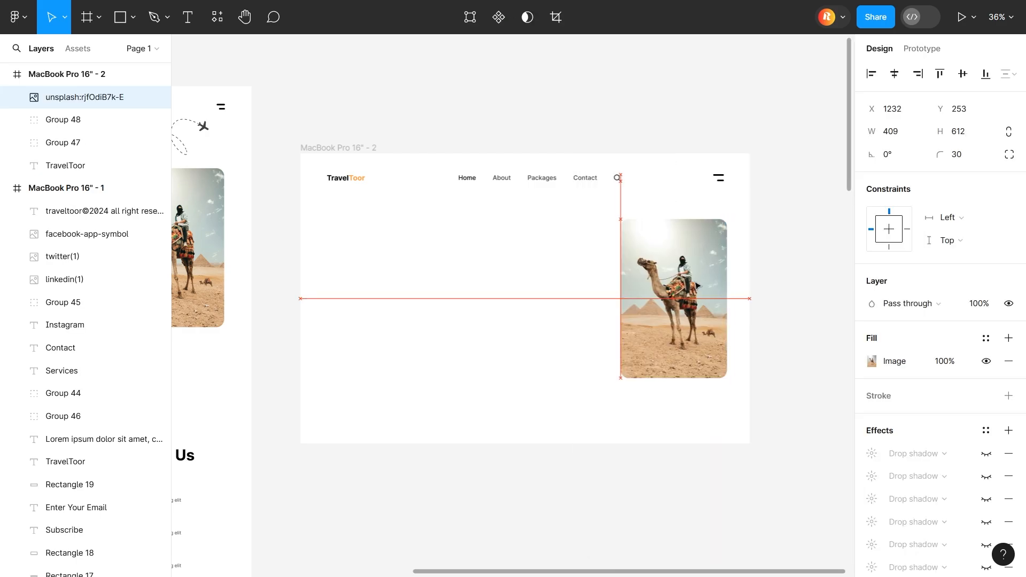
{"action": "left_click_drag", "start_coordinate": [697, 286], "coordinate": [693, 286]}
{"action": "scroll", "coordinate": [693, 286], "scroll_direction": "left", "scroll_amount": 2}
{"action": "scroll", "coordinate": [693, 286], "scroll_direction": "up", "scroll_amount": 1}
{"action": "left_click_drag", "start_coordinate": [194, 235], "coordinate": [680, 305]}
{"action": "left_click_drag", "start_coordinate": [189, 350], "coordinate": [675, 421]}
Step: Extend the second frame's height to 1431 to make room for the photos
{"action": "left_click_drag", "start_coordinate": [752, 488], "coordinate": [688, 458]}
{"action": "left_click", "coordinate": [385, 157]}
{"action": "left_click_drag", "start_coordinate": [526, 453], "coordinate": [527, 534]}
{"action": "left_click", "coordinate": [540, 551]}
Step: Arrange the mountain and canoe photos as a 305-wide column with a 44 gap, 40 away from the camel photo
{"action": "left_click_drag", "start_coordinate": [688, 449], "coordinate": [605, 463]}
{"action": "left_click_drag", "start_coordinate": [545, 395], "coordinate": [556, 396]}
{"action": "left_click_drag", "start_coordinate": [537, 300], "coordinate": [548, 296]}
{"action": "left_click_drag", "start_coordinate": [631, 307], "coordinate": [632, 324]}
Step: Select the three photos together and move the whole collage lower beneath the header
{"action": "left_click", "coordinate": [556, 382], "text": "shift"}
{"action": "left_click", "coordinate": [550, 305], "text": "shift"}
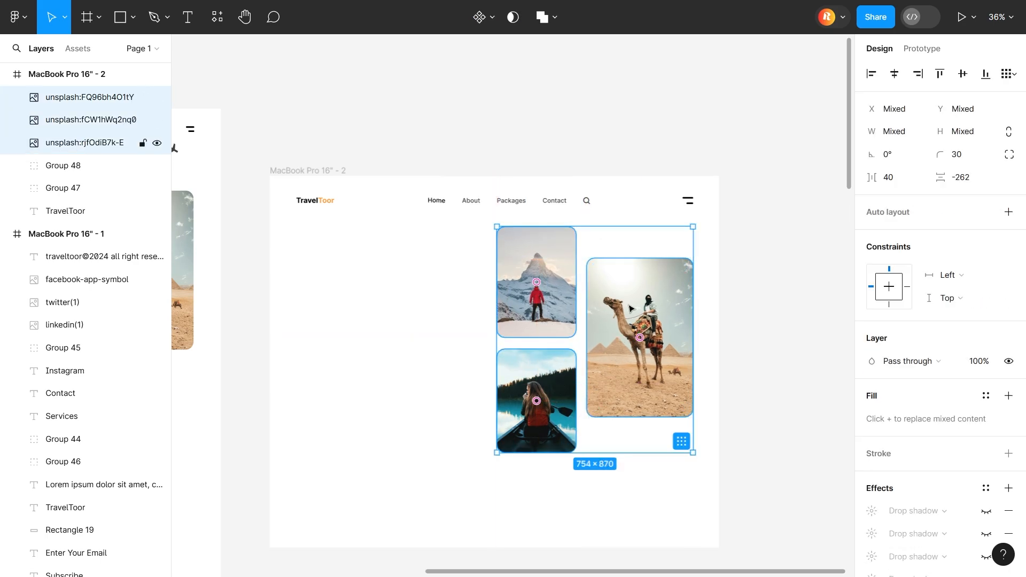
{"action": "left_click", "coordinate": [631, 308], "text": "shift"}
{"action": "left_click_drag", "start_coordinate": [566, 385], "coordinate": [566, 382]}
{"action": "left_click_drag", "start_coordinate": [350, 332], "coordinate": [348, 343]}
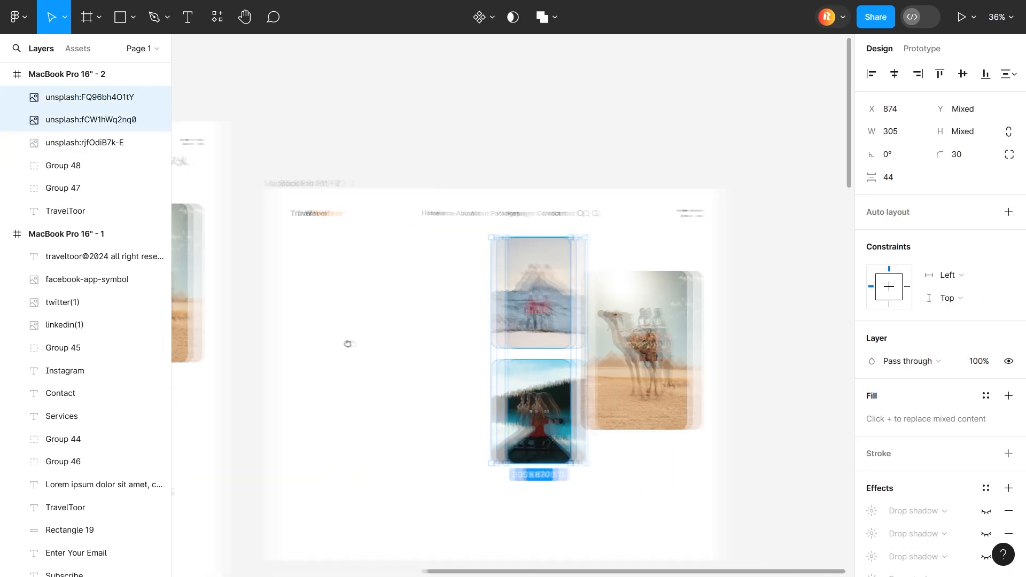
{"action": "left_click", "coordinate": [630, 342], "text": "shift"}
{"action": "left_click_drag", "start_coordinate": [630, 343], "coordinate": [631, 360]}
{"action": "left_click", "coordinate": [706, 329]}
Step: Draw a looping curved flight path with the Pen tool in the empty area above the camel photo
{"action": "left_click", "coordinate": [156, 21]}
{"action": "scroll", "coordinate": [626, 254], "scroll_direction": "up", "scroll_amount": 3}
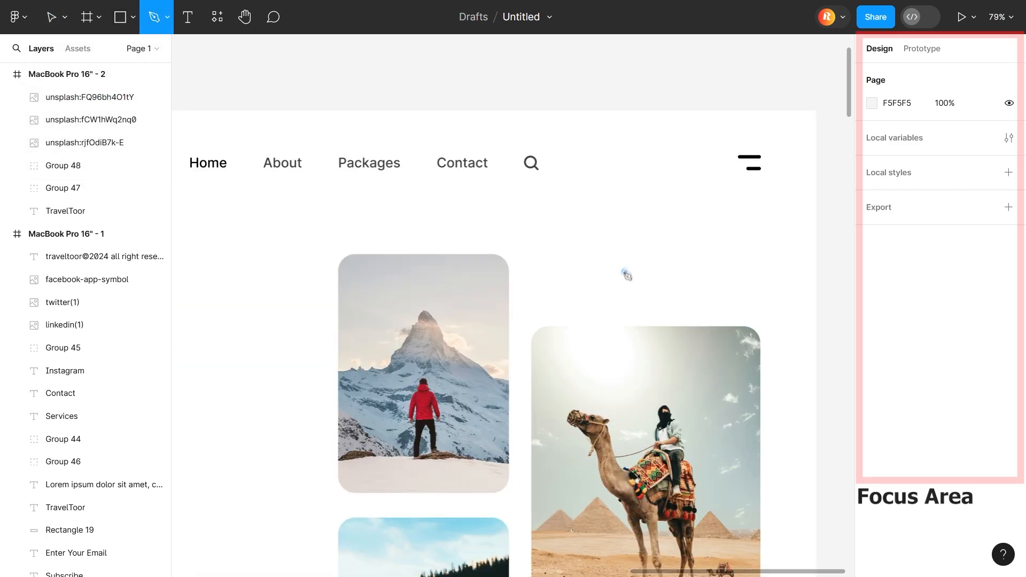
{"action": "left_click_drag", "start_coordinate": [620, 284], "coordinate": [599, 247]}
{"action": "left_click_drag", "start_coordinate": [647, 250], "coordinate": [739, 326]}
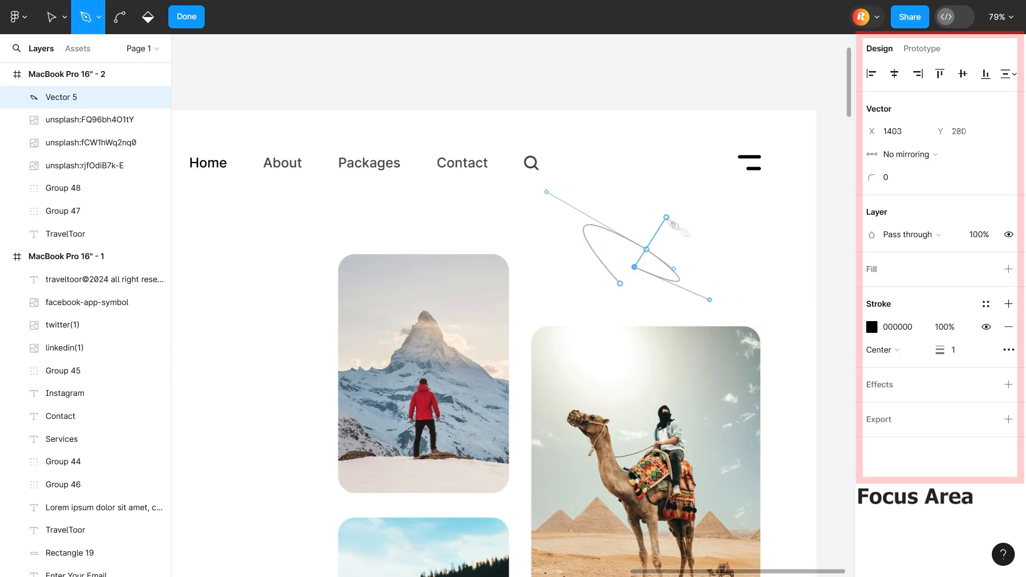
{"action": "key", "text": "Escape"}
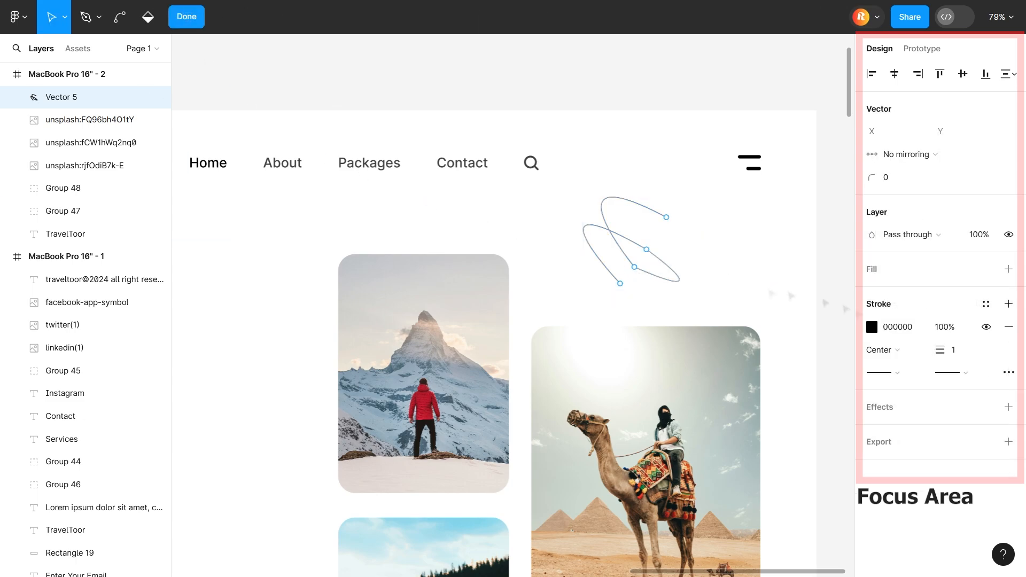
Step: Increase the corner radius of the flight path's points to smooth the curve and finish editing the vector
{"action": "left_click_drag", "start_coordinate": [872, 177], "coordinate": [1006, 177]}
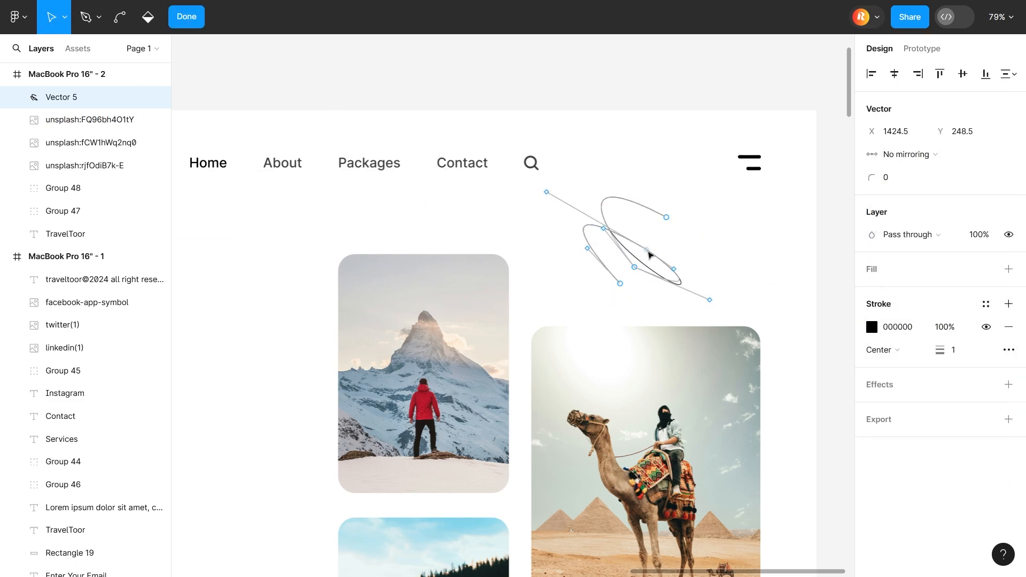
{"action": "left_click_drag", "start_coordinate": [872, 177], "coordinate": [1016, 177]}
{"action": "left_click", "coordinate": [186, 17]}
{"action": "left_click", "coordinate": [300, 75]}
Step: Change the flight path's stroke style to Dash with a dash length of 10 and a stroke weight of 3
{"action": "double_click", "coordinate": [641, 235]}
{"action": "left_click", "coordinate": [1010, 372]}
{"action": "left_click", "coordinate": [825, 408]}
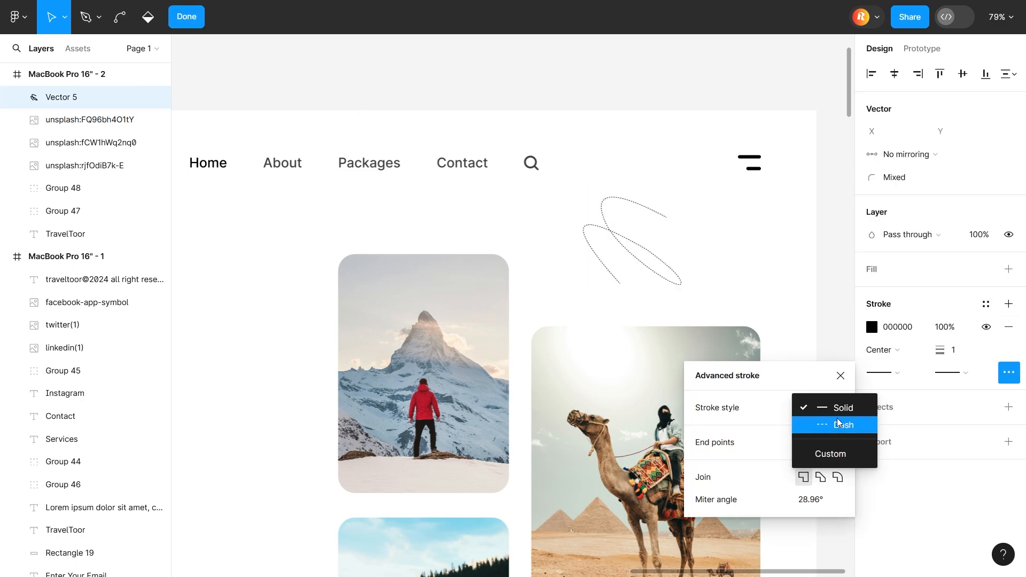
{"action": "left_click", "coordinate": [838, 424]}
{"action": "left_click", "coordinate": [818, 412]}
{"action": "type", "text": "10"}
{"action": "left_click", "coordinate": [955, 351]}
{"action": "type", "text": "3"}
{"action": "key", "text": "Return"}
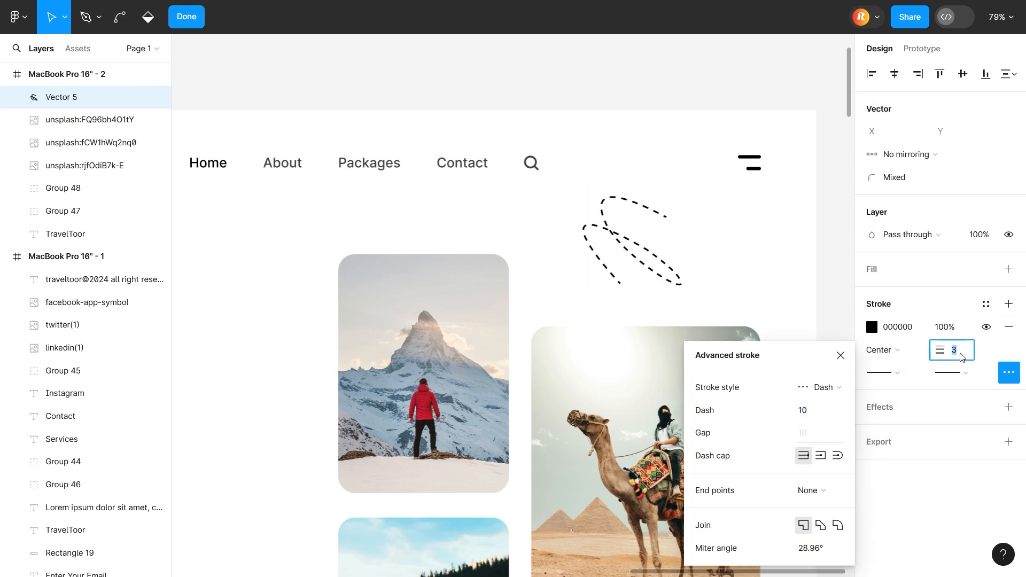
{"action": "key", "text": "Escape"}
Step: Try enlarging the dashed flight path to about 189 × 171
{"action": "left_click_drag", "start_coordinate": [583, 196], "coordinate": [574, 187]}
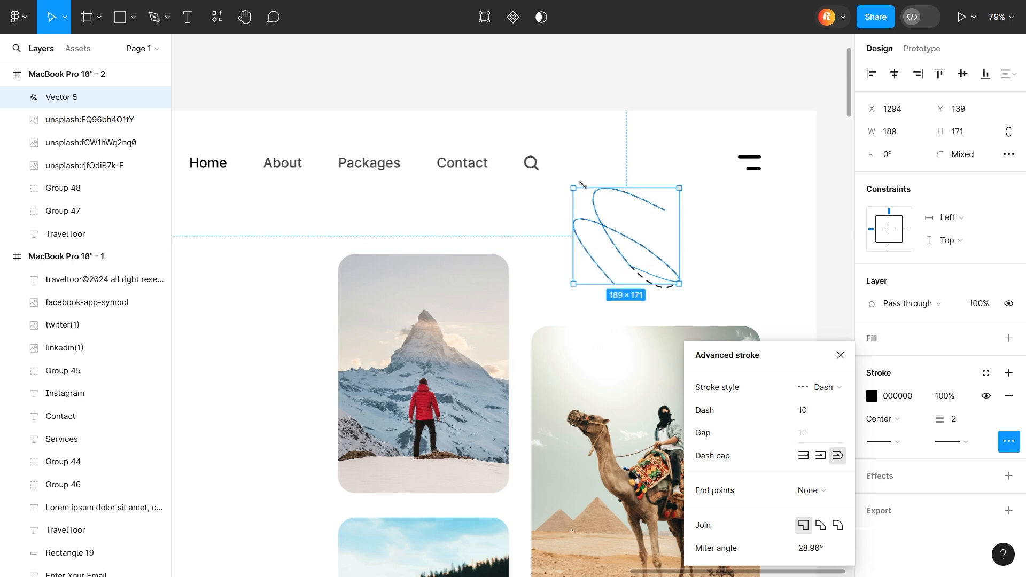
{"action": "left_click", "coordinate": [733, 259]}
{"action": "key", "text": "ctrl+z"}
Step: Rotate the dashed flight path to 45° and position it above the camel photo
{"action": "left_click", "coordinate": [733, 259]}
{"action": "left_click", "coordinate": [674, 277]}
{"action": "left_click_drag", "start_coordinate": [689, 297], "coordinate": [715, 240]}
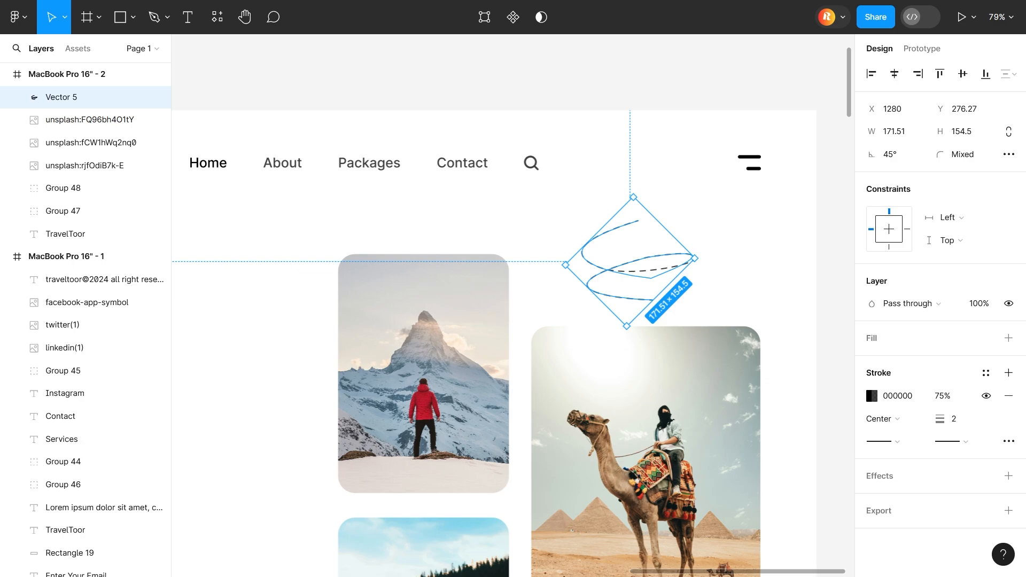
Step: Paste the plane icon at the path's upper end, 16 × 16 and rotated -30°, with 75% fill opacity
{"action": "key", "text": "ctrl+v"}
{"action": "left_click_drag", "start_coordinate": [705, 255], "coordinate": [662, 219]}
{"action": "scroll", "coordinate": [661, 218], "scroll_direction": "up", "scroll_amount": 5}
{"action": "type", "text": "7"}
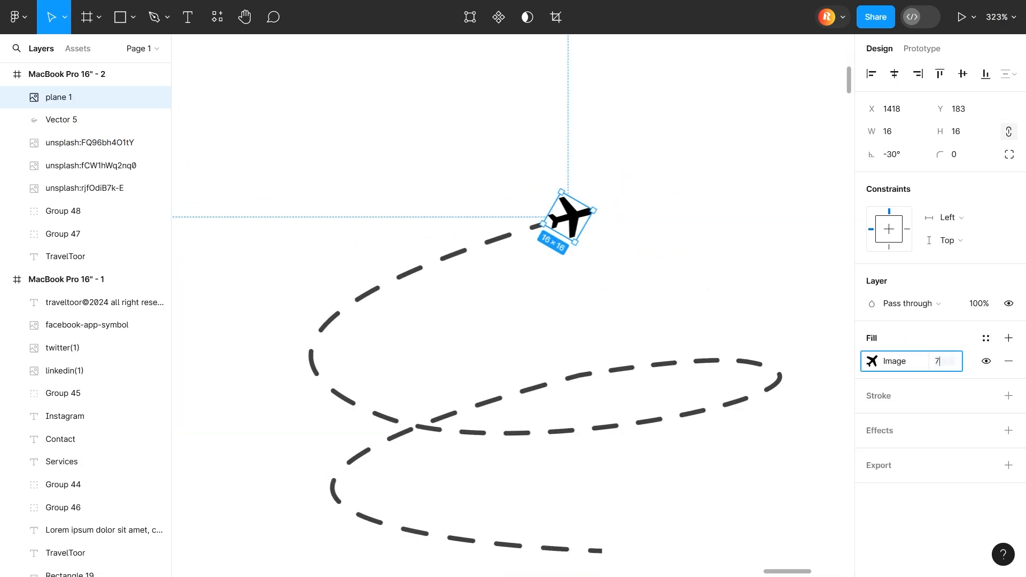
{"action": "type", "text": "5"}
{"action": "key", "text": "Return"}
Step: Enlarge the plane icon slightly and place it just beyond the upper end of the dashed path
{"action": "scroll", "coordinate": [690, 316], "scroll_direction": "down", "scroll_amount": 5}
{"action": "scroll", "coordinate": [741, 293], "scroll_direction": "up", "scroll_amount": 4}
{"action": "left_click", "coordinate": [533, 278]}
{"action": "left_click_drag", "start_coordinate": [550, 273], "coordinate": [567, 269]}
{"action": "left_click", "coordinate": [679, 311]}
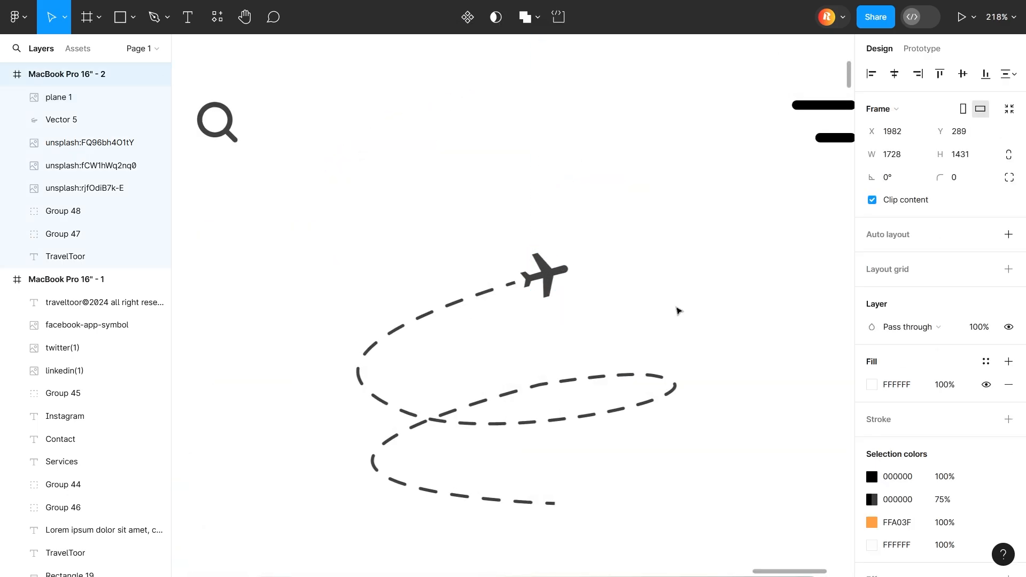
{"action": "left_click", "coordinate": [679, 311]}
Step: Select the dashed flight path and enter 6 in its stroke settings
{"action": "scroll", "coordinate": [679, 311], "scroll_direction": "down", "scroll_amount": 5}
{"action": "left_click_drag", "start_coordinate": [677, 346], "coordinate": [677, 303]}
{"action": "left_click_drag", "start_coordinate": [705, 367], "coordinate": [746, 246]}
{"action": "left_click", "coordinate": [689, 172]}
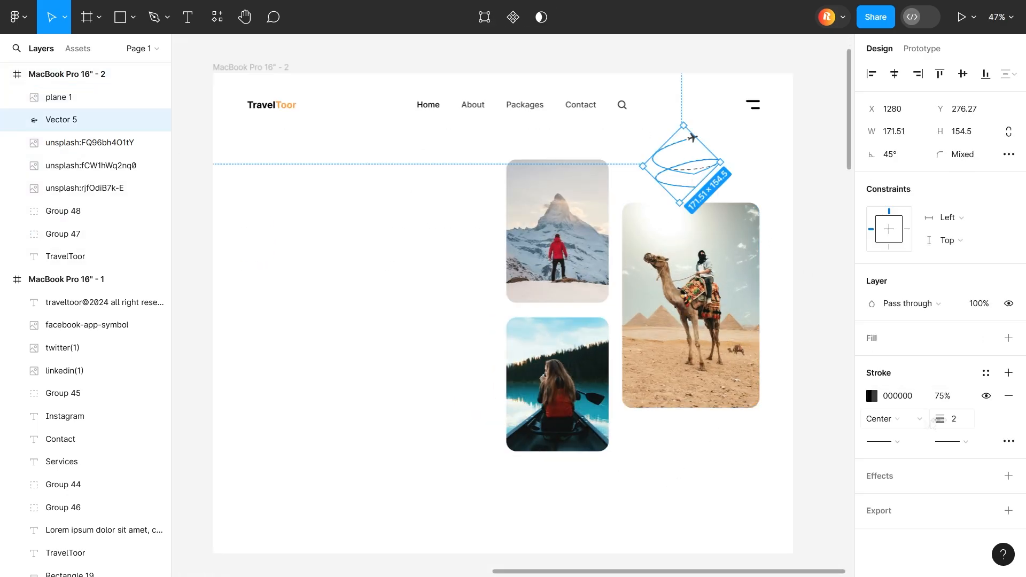
{"action": "type", "text": "6"}
{"action": "left_click", "coordinate": [793, 515]}
Step: Add a bold Inter text of size 100 in the second frame's empty area and begin the headline with "Let’s Create"
{"action": "left_click_drag", "start_coordinate": [345, 305], "coordinate": [1024, 339]}
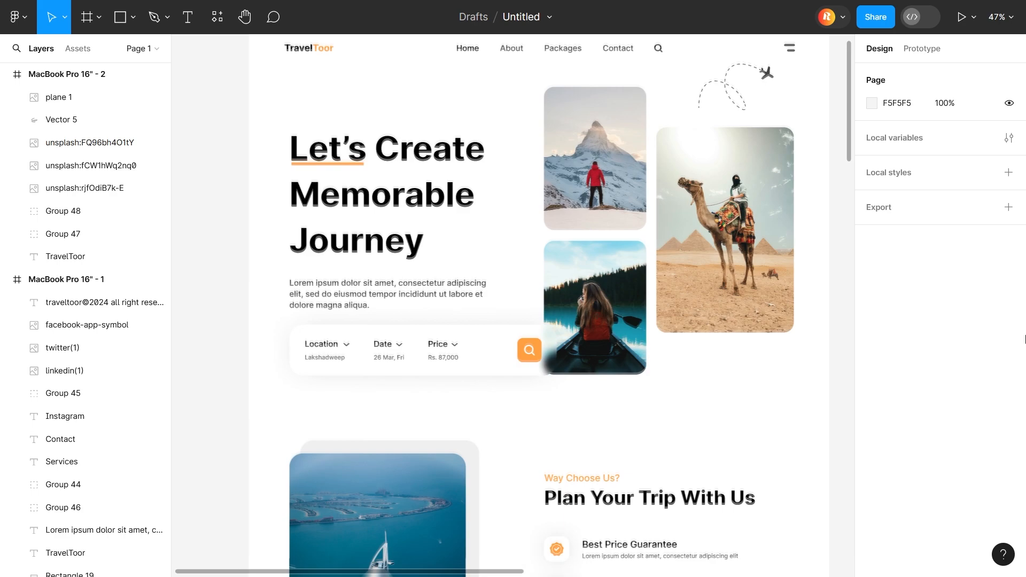
{"action": "left_click", "coordinate": [422, 197]}
{"action": "left_click_drag", "start_coordinate": [739, 404], "coordinate": [165, 380]}
{"action": "left_click", "coordinate": [381, 273]}
{"action": "key", "text": "shift+l"}
{"action": "key", "text": "t"}
{"action": "left_click", "coordinate": [393, 267]}
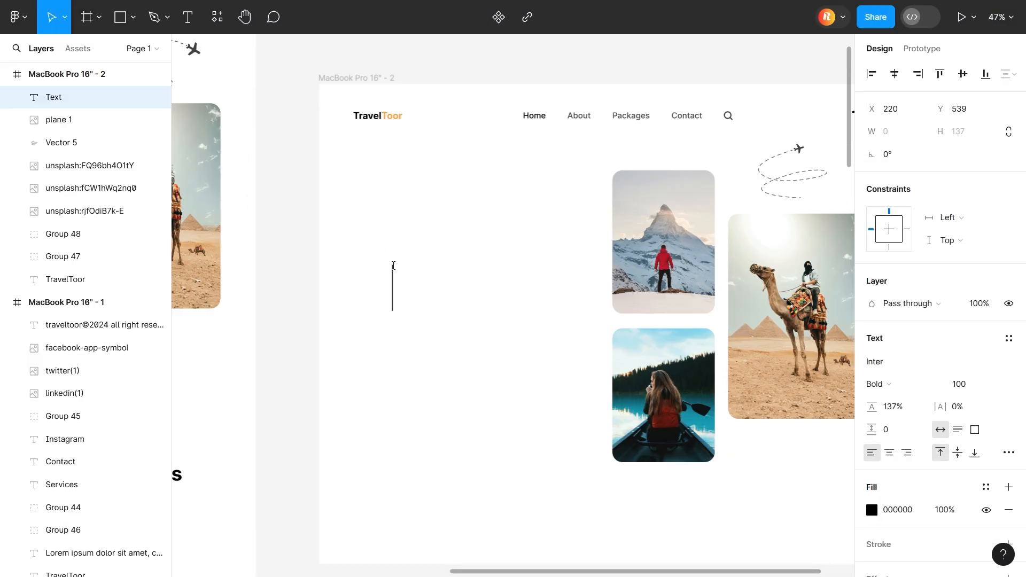
{"action": "type", "text": "Let’s Create"}
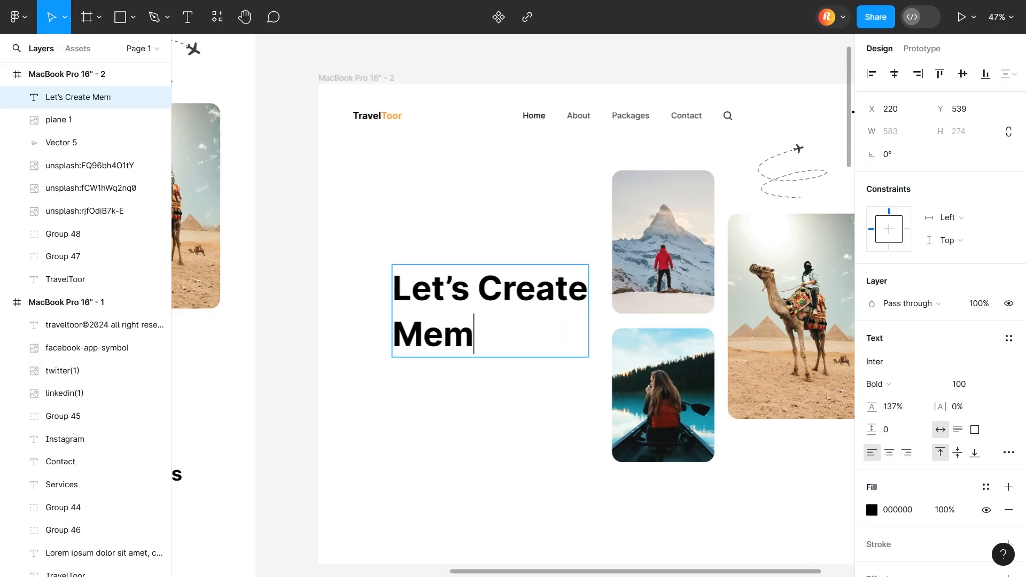
Step: Complete the headline with the lines "Memorable" and "Journey", then align its left edge with the TravelToor logo
{"action": "right_click", "coordinate": [448, 334]}
{"action": "left_click", "coordinate": [459, 346]}
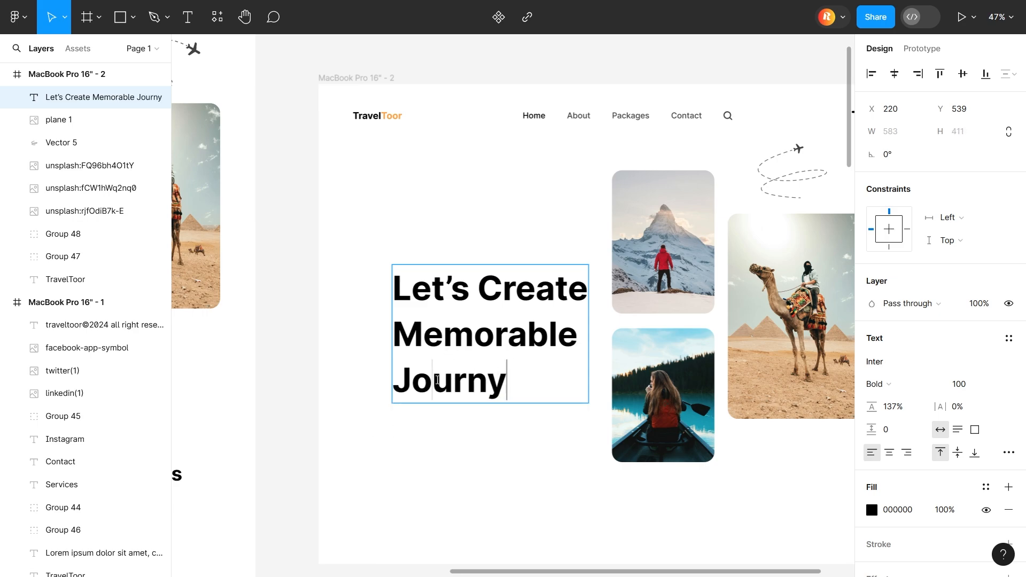
{"action": "right_click", "coordinate": [438, 380]}
{"action": "left_click", "coordinate": [450, 391]}
{"action": "key", "text": "Escape"}
{"action": "left_click_drag", "start_coordinate": [477, 362], "coordinate": [438, 303]}
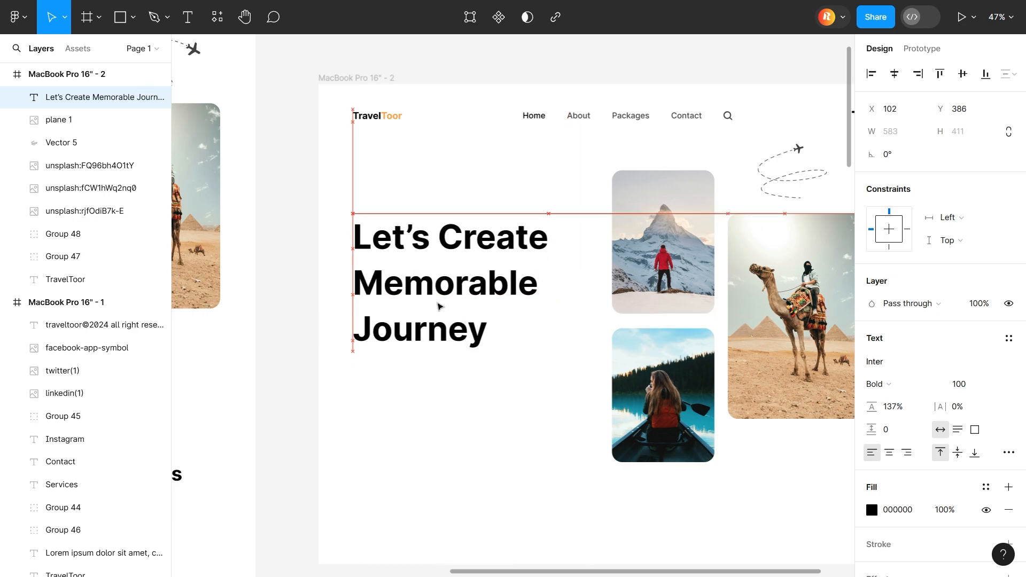
{"action": "left_click", "coordinate": [455, 367]}
Step: Draw a horizontal line about 223 px wide beneath the word "Let’s" in the new headline, with stroke weight 4
{"action": "left_click", "coordinate": [133, 17]}
{"action": "left_click", "coordinate": [130, 69]}
{"action": "left_click_drag", "start_coordinate": [430, 253], "coordinate": [359, 252]}
{"action": "scroll", "coordinate": [362, 256], "scroll_direction": "up", "scroll_amount": 5}
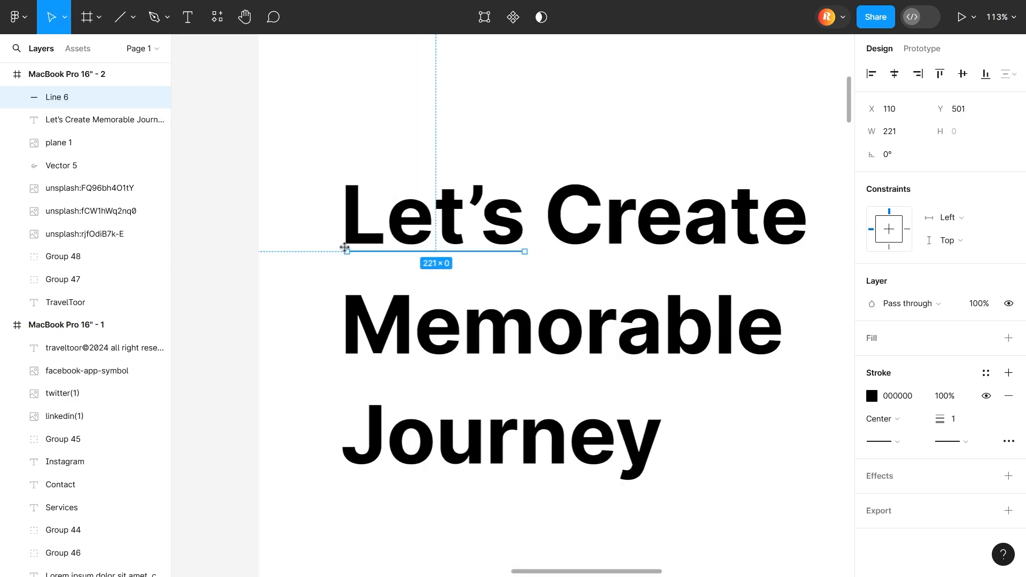
{"action": "scroll", "coordinate": [644, 365], "scroll_direction": "down", "scroll_amount": 5}
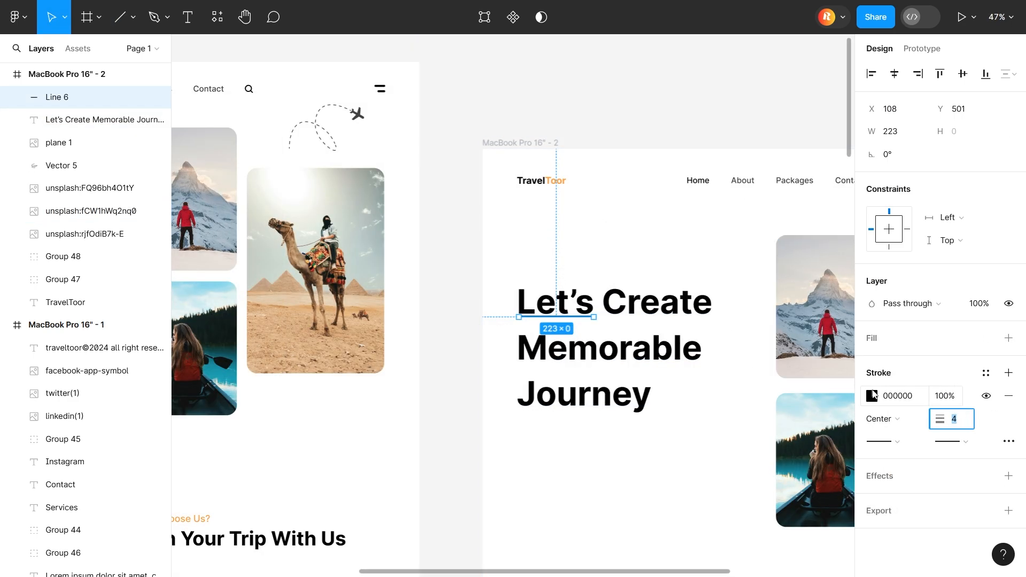
Step: Color the headline underline orange FFA03F, raise its stroke weight to 6 and move it slightly lower
{"action": "left_click", "coordinate": [700, 428]}
{"action": "left_click", "coordinate": [576, 317]}
{"action": "left_click", "coordinate": [958, 420]}
{"action": "key", "text": "Up"}
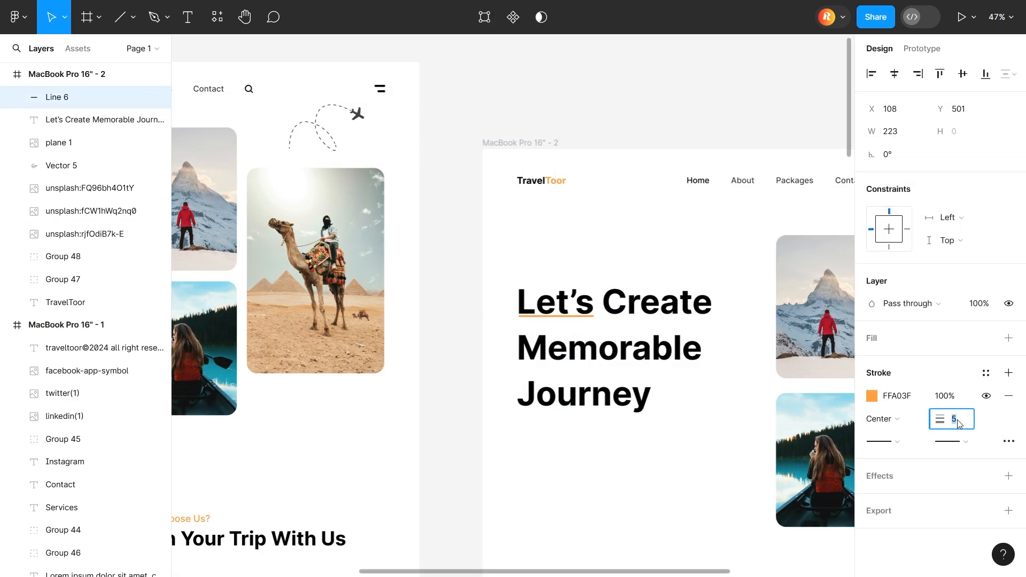
{"action": "left_click", "coordinate": [395, 345]}
{"action": "scroll", "coordinate": [535, 342], "scroll_direction": "right", "scroll_amount": 4}
{"action": "scroll", "coordinate": [342, 208], "scroll_direction": "up", "scroll_amount": 5}
{"action": "left_click", "coordinate": [591, 282]}
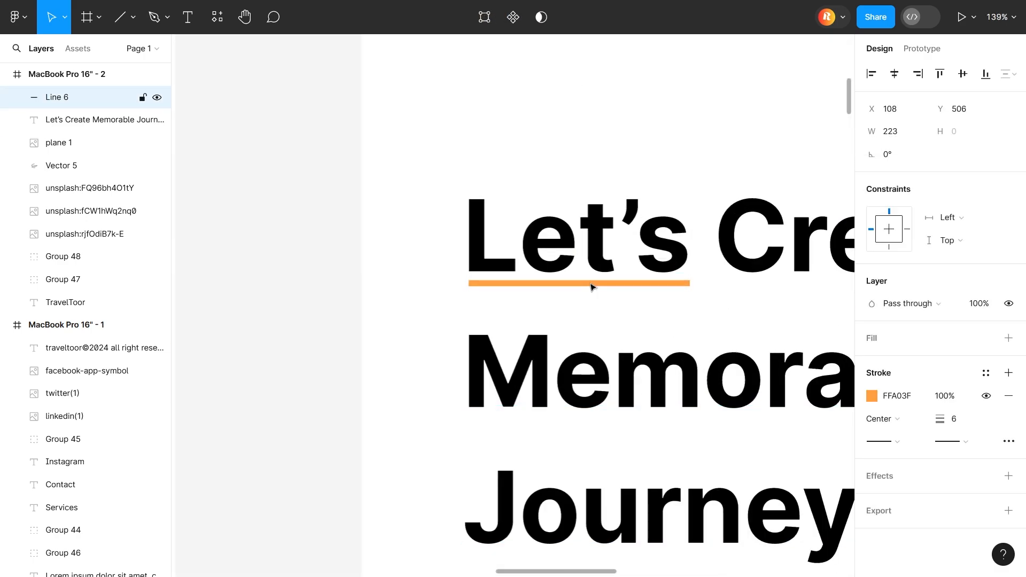
{"action": "left_click", "coordinate": [366, 304]}
{"action": "scroll", "coordinate": [367, 305], "scroll_direction": "down", "scroll_amount": 8}
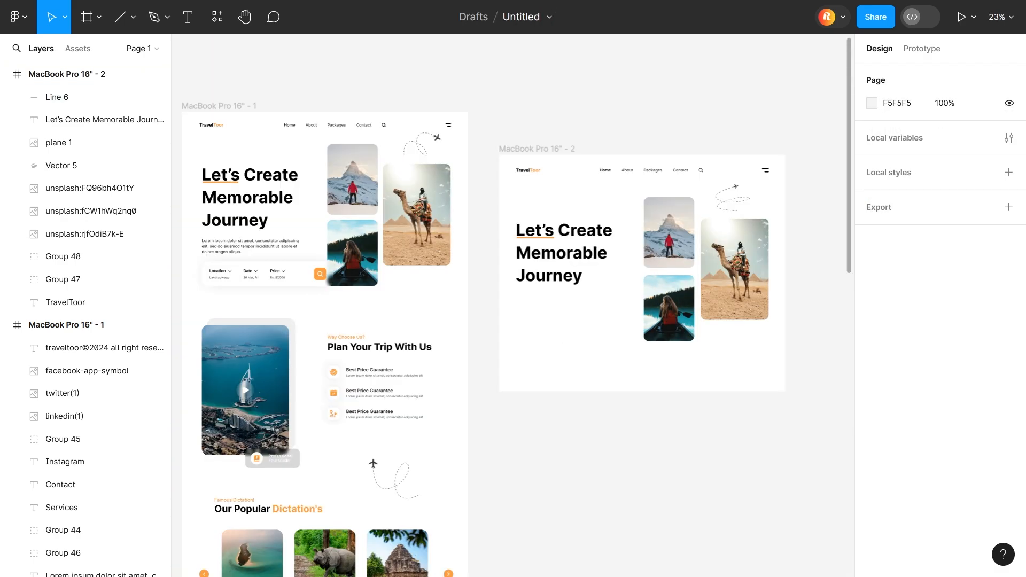
Step: Set the headline's line height to 153%, then thicken the underline to 7 and reposition it beneath "Let’s"
{"action": "scroll", "coordinate": [592, 298], "scroll_direction": "up", "scroll_amount": 2}
{"action": "left_click", "coordinate": [574, 257]}
{"action": "left_click", "coordinate": [871, 409]}
{"action": "left_click_drag", "start_coordinate": [868, 411], "coordinate": [862, 416]}
{"action": "left_click", "coordinate": [518, 215]}
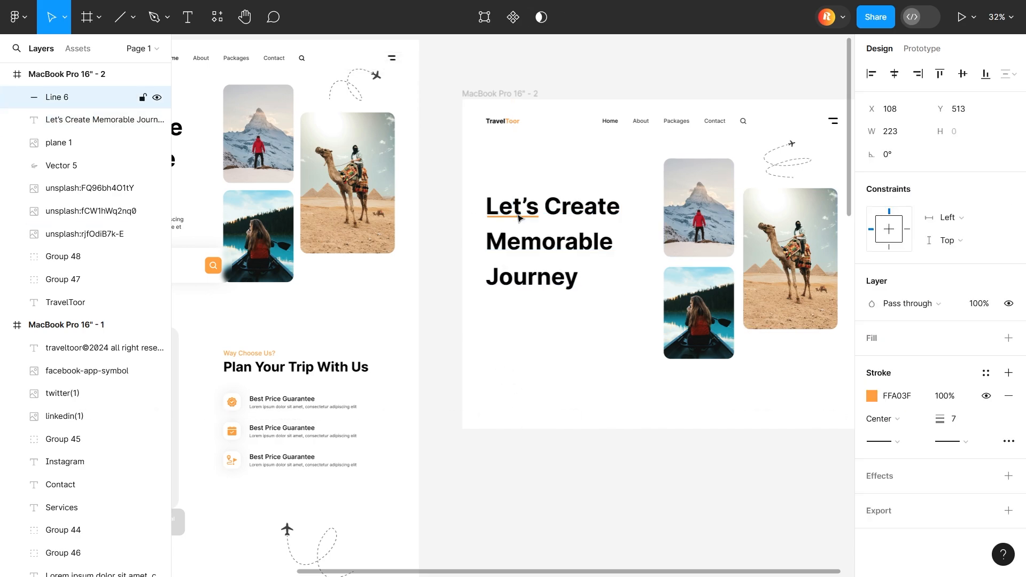
{"action": "left_click", "coordinate": [518, 213], "text": "shift"}
{"action": "left_click", "coordinate": [539, 353]}
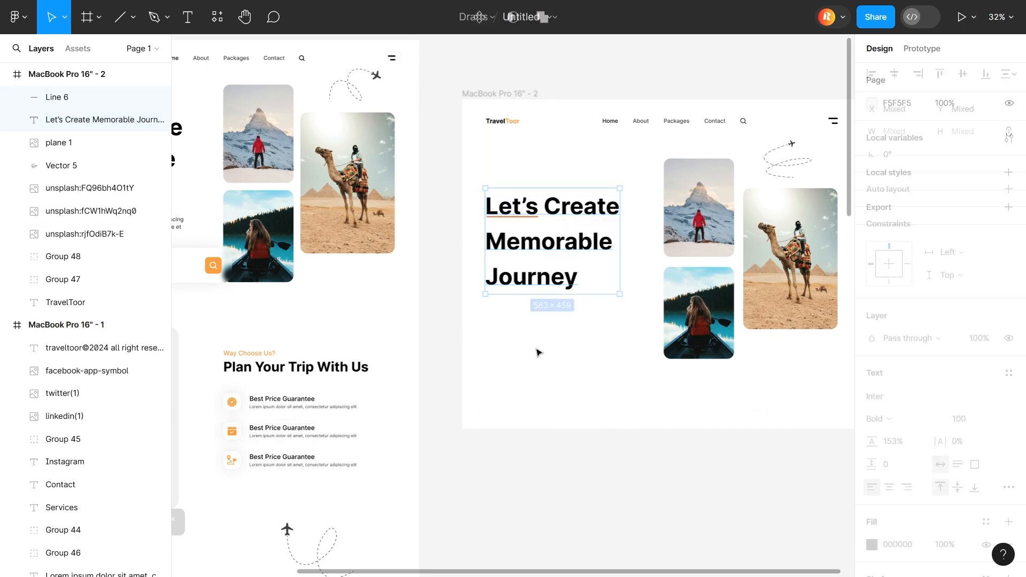
Step: Switch to the browser, search for "lorem ipsum", copy a placeholder passage and add it below the headline in Figma
{"action": "left_click", "coordinate": [154, 12]}
{"action": "type", "text": "kore"}
{"action": "key", "text": "Return"}
{"action": "double_click", "coordinate": [206, 22]}
{"action": "type", "text": "lore"}
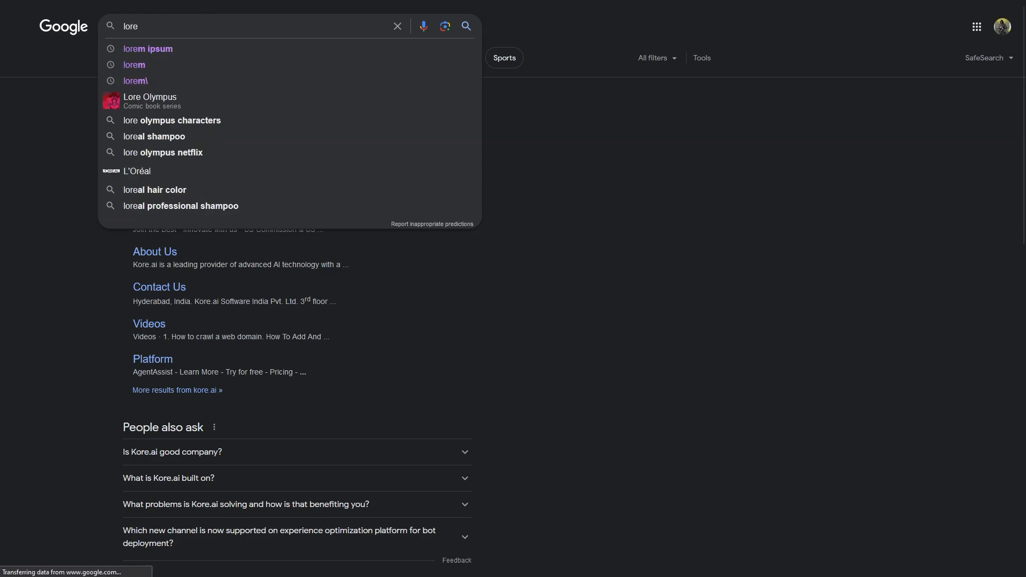
{"action": "left_click", "coordinate": [148, 49]}
{"action": "left_click", "coordinate": [187, 344]}
{"action": "left_click_drag", "start_coordinate": [606, 377], "coordinate": [230, 357]}
{"action": "left_click", "coordinate": [126, 10]}
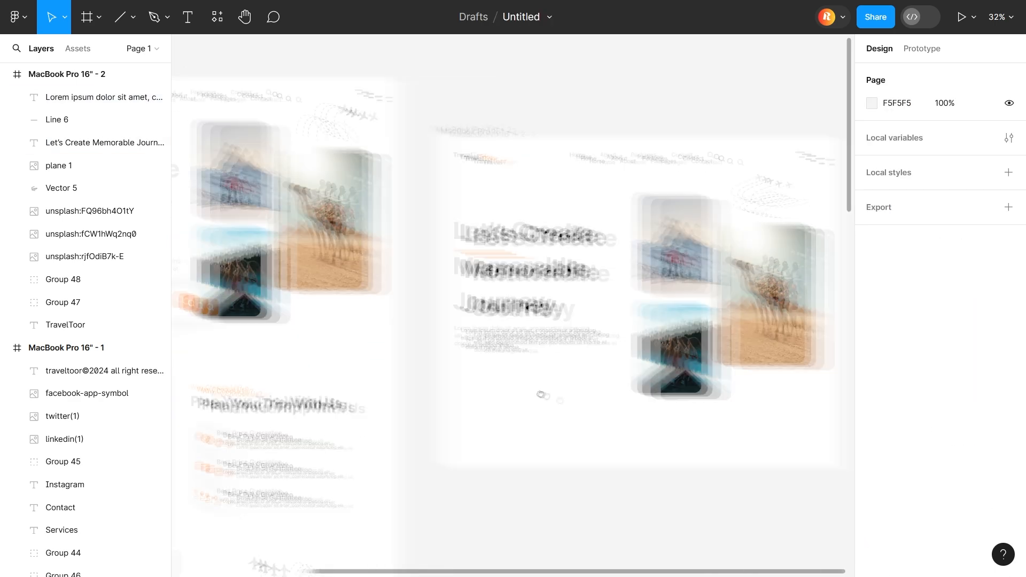
Step: Draw a rectangle about 833 × 176 below the paragraph and left-align it with the paragraph, headline and underline
{"action": "key", "text": "r"}
{"action": "mouse_move", "coordinate": [457, 364]}
{"action": "left_mouse_down"}
{"action": "mouse_move", "coordinate": [649, 404]}
{"action": "mouse_move", "coordinate": [619, 384]}
{"action": "left_mouse_up"}
{"action": "left_click_drag", "start_coordinate": [511, 464], "coordinate": [464, 185]}
{"action": "key", "text": "alt+a"}
{"action": "left_click", "coordinate": [585, 455]}
{"action": "left_click_drag", "start_coordinate": [489, 254], "coordinate": [490, 253]}
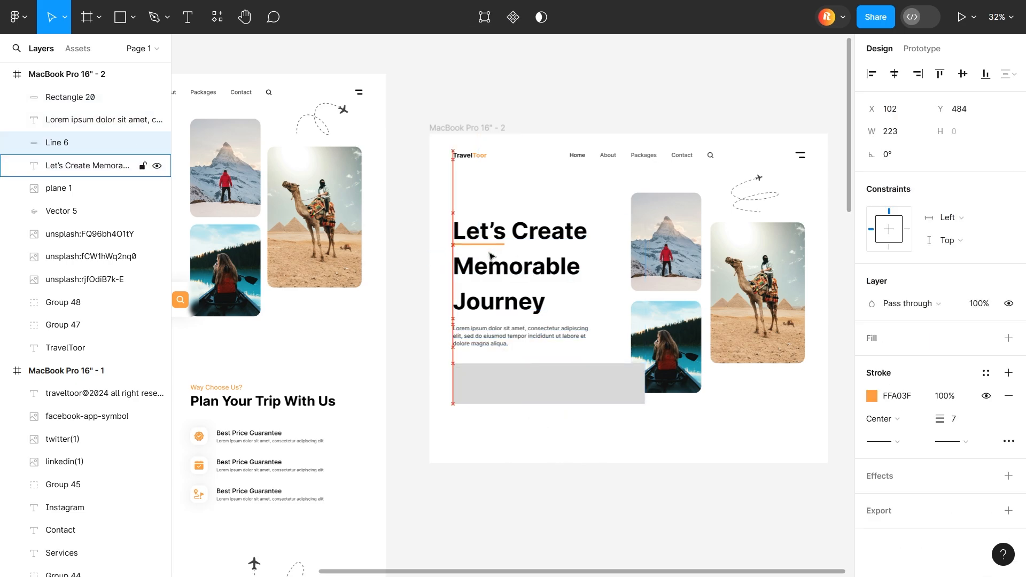
{"action": "left_click", "coordinate": [585, 428]}
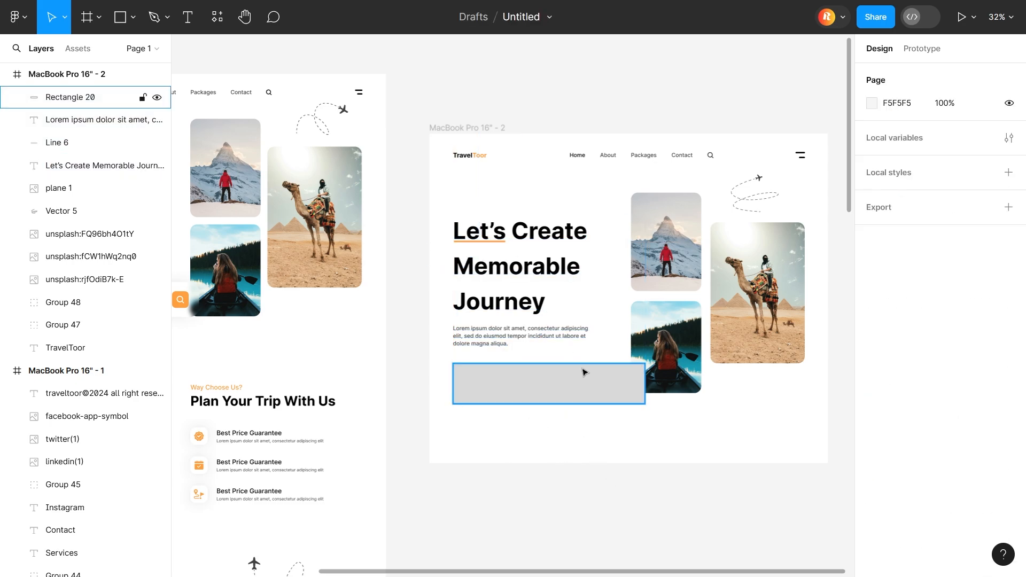
Step: Set the search bar rectangle's corner radius to 49 and its fill to white FFFFFF at 1% opacity
{"action": "left_click", "coordinate": [584, 373]}
{"action": "left_click_drag", "start_coordinate": [941, 155], "coordinate": [294, 251]}
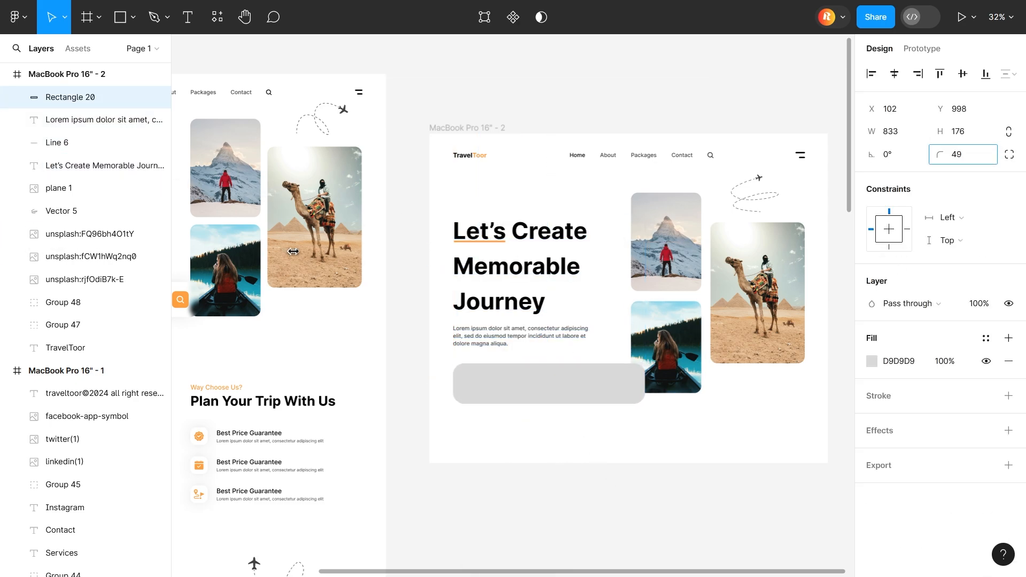
{"action": "left_click", "coordinate": [873, 361]}
{"action": "left_click_drag", "start_coordinate": [691, 233], "coordinate": [683, 208]}
{"action": "left_click", "coordinate": [949, 362]}
{"action": "type", "text": "1"}
{"action": "key", "text": "Return"}
Step: Add a drop shadow to the search bar with zero offset, a large soft blur and spread of -43
{"action": "left_click", "coordinate": [1009, 396]}
{"action": "left_click", "coordinate": [1009, 419]}
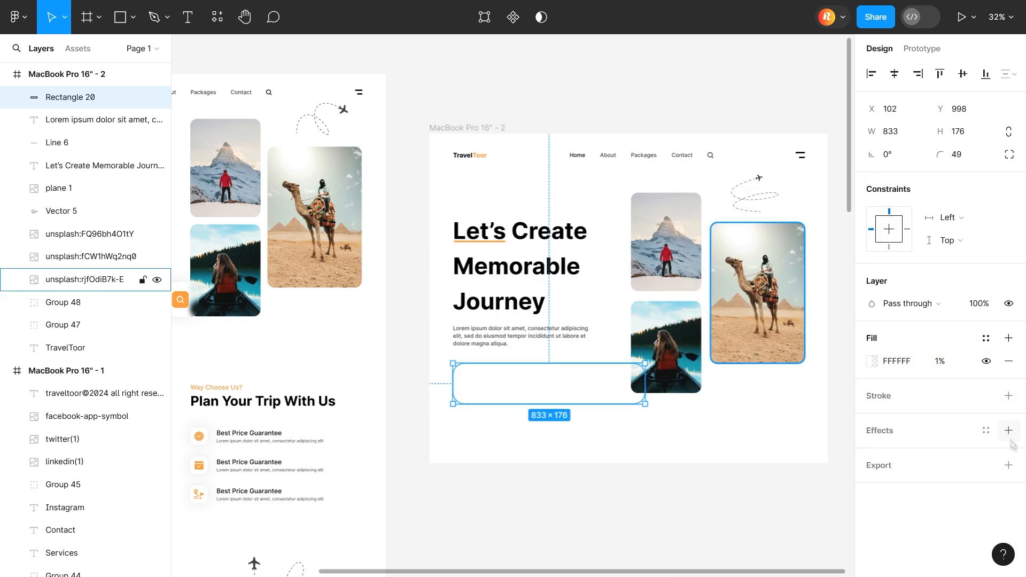
{"action": "left_click", "coordinate": [1009, 431]}
{"action": "left_click_drag", "start_coordinate": [764, 466], "coordinate": [932, 468]}
{"action": "left_click_drag", "start_coordinate": [778, 493], "coordinate": [630, 495]}
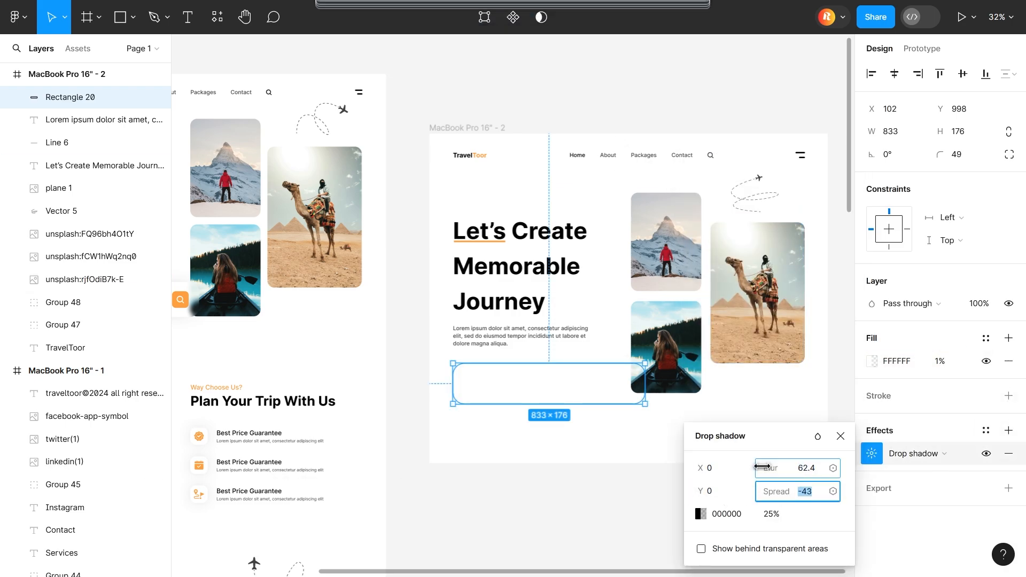
{"action": "left_click_drag", "start_coordinate": [775, 468], "coordinate": [51, 518]}
{"action": "left_click", "coordinate": [553, 407]}
Step: Add a background blur effect to the search bar, strong enough to blur the canoe photo behind it
{"action": "left_click", "coordinate": [914, 453]}
{"action": "left_click", "coordinate": [928, 488]}
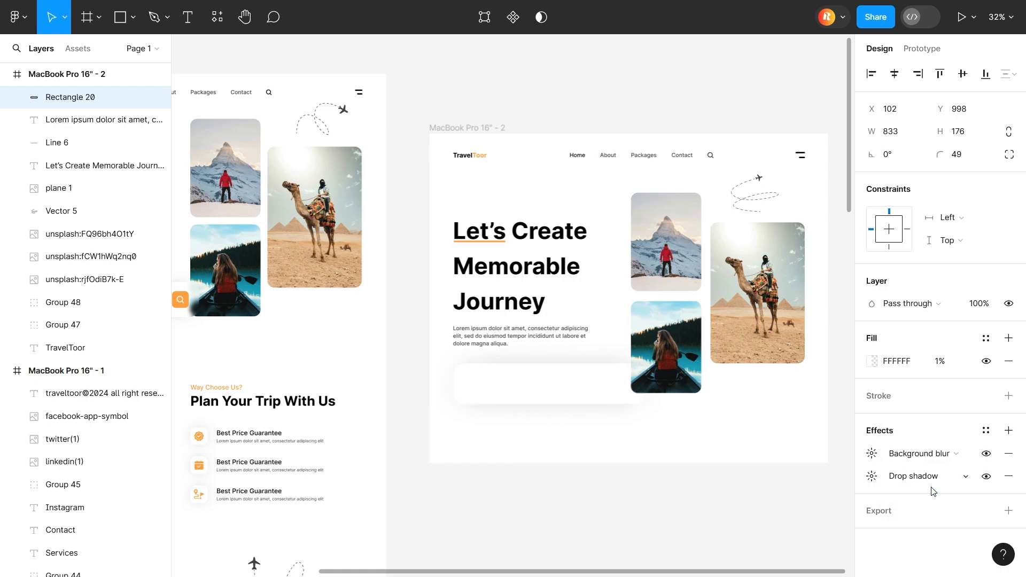
{"action": "left_click", "coordinate": [872, 454]}
{"action": "left_click_drag", "start_coordinate": [702, 488], "coordinate": [447, 474]}
{"action": "left_click", "coordinate": [526, 494]}
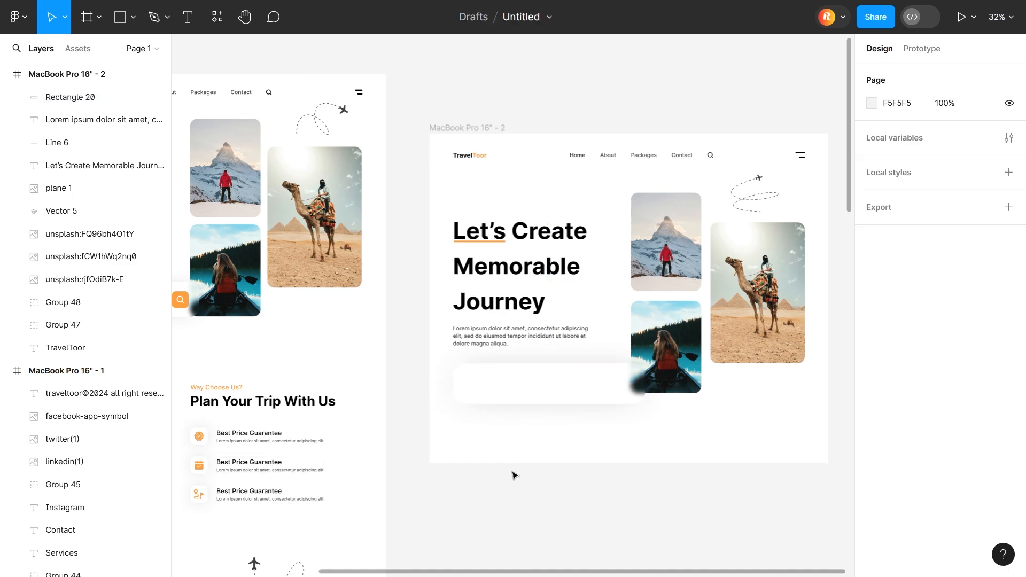
Step: Add the text label "Location" in Medium weight, size 24, near the search bar's left end
{"action": "left_click_drag", "start_coordinate": [514, 471], "coordinate": [552, 430]}
{"action": "left_click", "coordinate": [288, 296]}
{"action": "scroll", "coordinate": [751, 416], "scroll_direction": "up", "scroll_amount": 3}
{"action": "left_click", "coordinate": [185, 20]}
{"action": "left_click", "coordinate": [420, 302]}
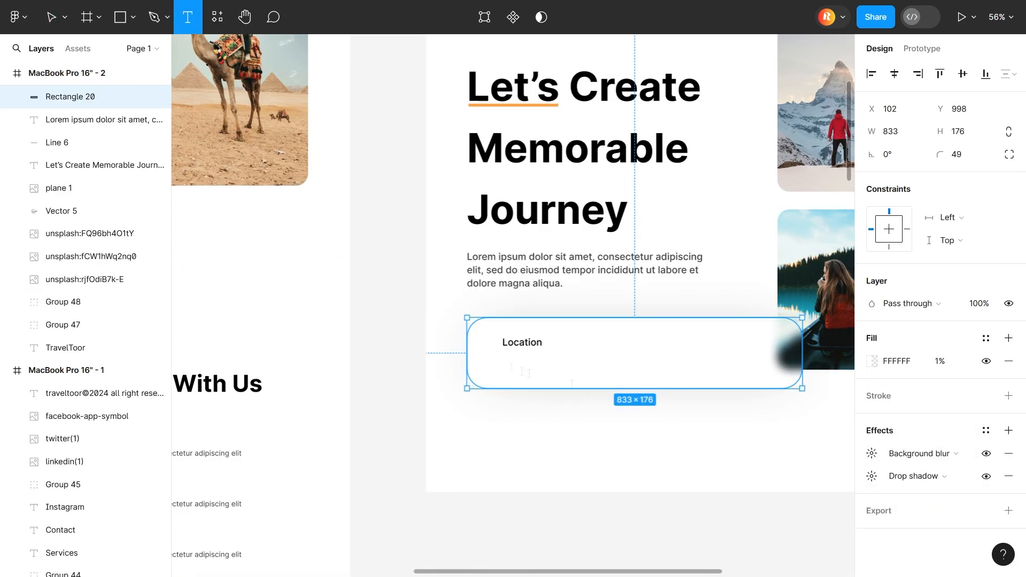
Step: Add the size 18 text "Lakshadweep" with 75% fill opacity and align it directly beneath the Location label
{"action": "left_click", "coordinate": [508, 367]}
{"action": "type", "text": "Lakshad"}
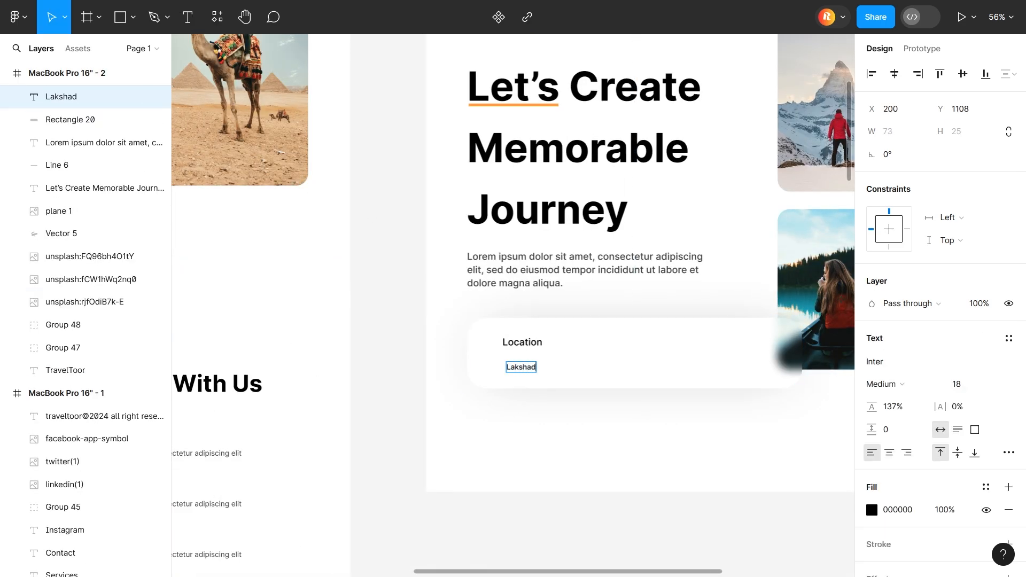
{"action": "type", "text": "75"}
{"action": "key", "text": "Return"}
{"action": "left_click_drag", "start_coordinate": [531, 371], "coordinate": [525, 349]}
{"action": "left_click", "coordinate": [523, 345], "text": "shift"}
{"action": "left_click", "coordinate": [524, 413]}
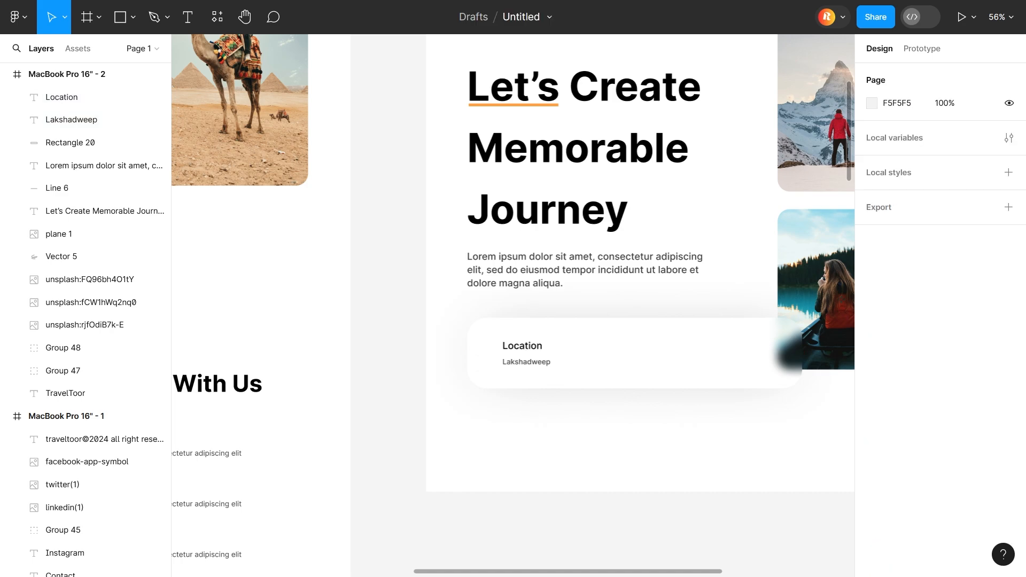
Step: Place an 18 × 18 down-arrow icon just after the Location label in the search bar
{"action": "left_click_drag", "start_coordinate": [583, 354], "coordinate": [511, 341]}
{"action": "left_click", "coordinate": [555, 349]}
{"action": "scroll", "coordinate": [552, 348], "scroll_direction": "up", "scroll_amount": 5}
{"action": "left_click", "coordinate": [550, 349]}
{"action": "scroll", "coordinate": [587, 460], "scroll_direction": "down", "scroll_amount": 4}
{"action": "left_click", "coordinate": [596, 554]}
{"action": "left_click_drag", "start_coordinate": [675, 521], "coordinate": [551, 428]}
{"action": "scroll", "coordinate": [546, 427], "scroll_direction": "down", "scroll_amount": 3}
Step: Duplicate the Location label, its Lakshadweep value and the arrow icon to the right within the search bar
{"action": "left_click", "coordinate": [453, 381]}
{"action": "left_click", "coordinate": [445, 365], "text": "shift"}
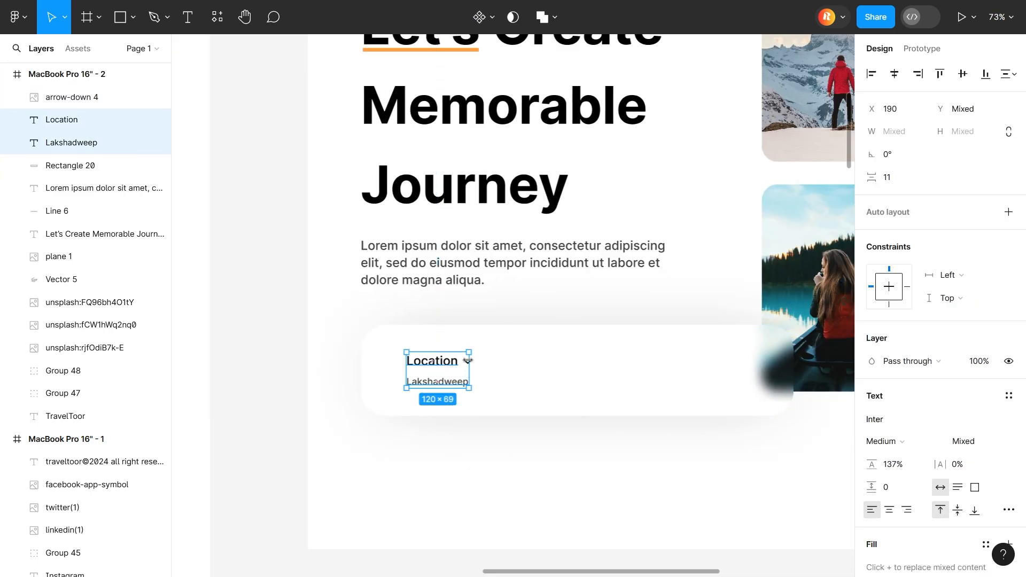
{"action": "scroll", "coordinate": [469, 360], "scroll_direction": "up", "scroll_amount": 4}
{"action": "left_click", "coordinate": [468, 360], "text": "shift"}
{"action": "scroll", "coordinate": [489, 357], "scroll_direction": "down", "scroll_amount": 5}
{"action": "scroll", "coordinate": [583, 369], "scroll_direction": "up", "scroll_amount": 4}
{"action": "left_click_drag", "start_coordinate": [376, 358], "coordinate": [488, 357]}
{"action": "left_click", "coordinate": [465, 449]}
Step: Change the duplicated label to "Date" and its value to "26 Mar, Fri", moving its arrow close to the label
{"action": "scroll", "coordinate": [459, 457], "scroll_direction": "down", "scroll_amount": 2}
{"action": "scroll", "coordinate": [453, 463], "scroll_direction": "down", "scroll_amount": 3}
{"action": "scroll", "coordinate": [839, 451], "scroll_direction": "up", "scroll_amount": 2}
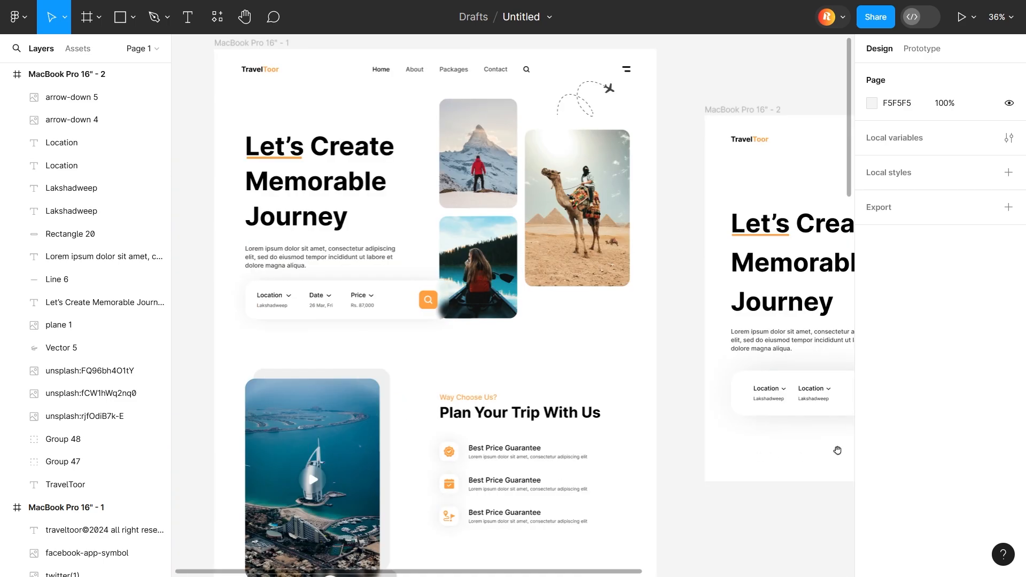
{"action": "scroll", "coordinate": [529, 316], "scroll_direction": "up", "scroll_amount": 3}
{"action": "double_click", "coordinate": [502, 284]}
{"action": "type", "text": "Date"}
{"action": "left_click", "coordinate": [574, 286]}
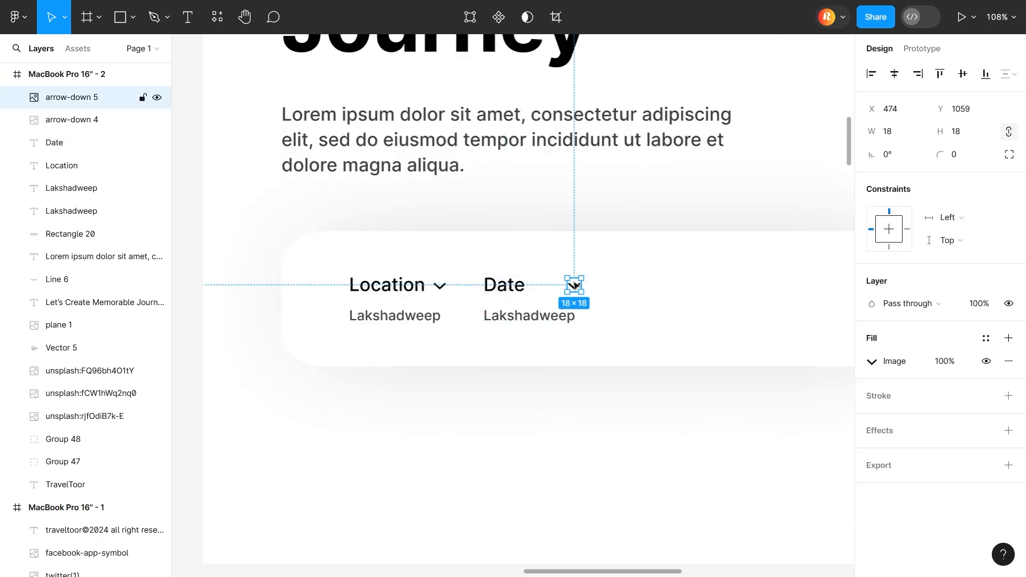
{"action": "double_click", "coordinate": [553, 316]}
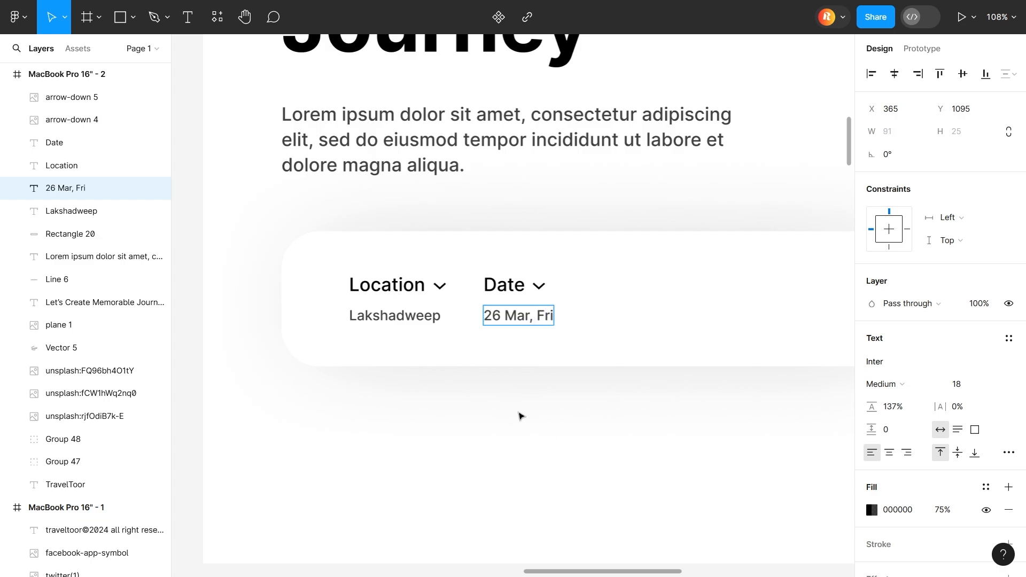
Step: Duplicate the Date label, its value and arrow icon to the right as a third search field
{"action": "double_click", "coordinate": [504, 285]}
{"action": "left_click", "coordinate": [518, 316], "text": "shift"}
{"action": "left_click", "coordinate": [533, 290], "text": "shift"}
{"action": "left_click_drag", "start_coordinate": [532, 290], "coordinate": [563, 290]}
{"action": "left_click_drag", "start_coordinate": [565, 291], "coordinate": [699, 288]}
{"action": "left_click", "coordinate": [645, 447]}
Step: Change the third field's label to "Price" and its value to "Rs. 42,000", shifting the arrow to follow the label
{"action": "scroll", "coordinate": [647, 447], "scroll_direction": "down", "scroll_amount": 5}
{"action": "scroll", "coordinate": [676, 471], "scroll_direction": "up", "scroll_amount": 7}
{"action": "double_click", "coordinate": [452, 294]}
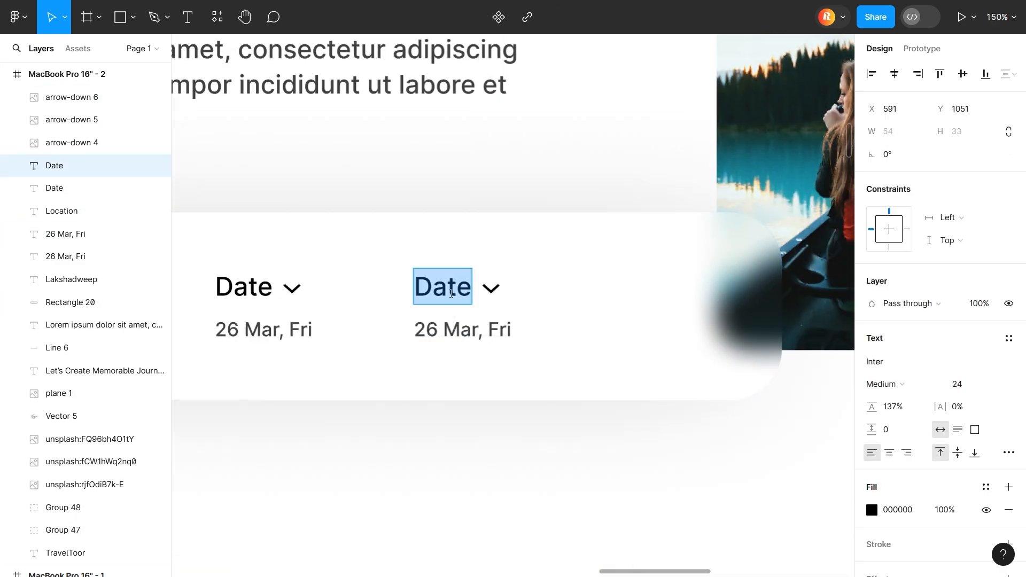
{"action": "type", "text": "Price"}
{"action": "left_click", "coordinate": [489, 295]}
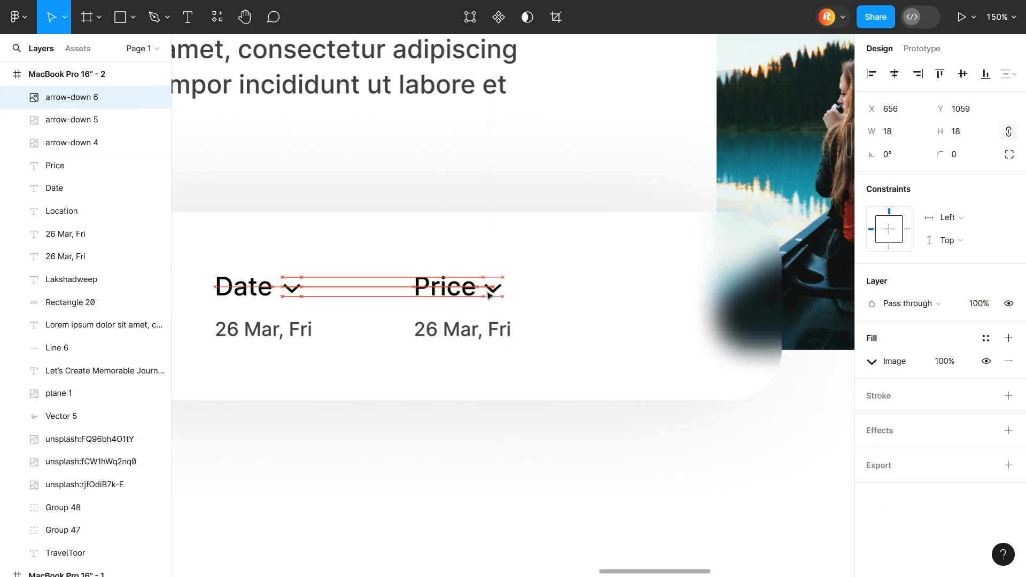
{"action": "double_click", "coordinate": [452, 333]}
{"action": "type", "text": "2"}
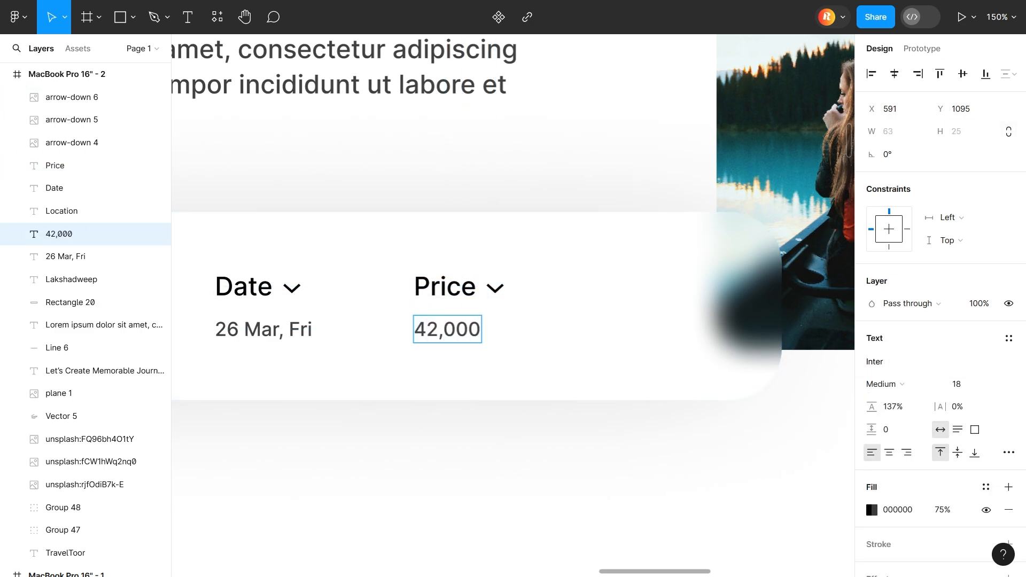
{"action": "type", "text": "."}
Step: Draw a square about 65 × 65 at the search bar's right end and set its corner radius to 17
{"action": "scroll", "coordinate": [268, 373], "scroll_direction": "down", "scroll_amount": 6}
{"action": "left_click_drag", "start_coordinate": [449, 424], "coordinate": [967, 488]}
{"action": "left_click", "coordinate": [557, 414]}
{"action": "scroll", "coordinate": [557, 415], "scroll_direction": "up", "scroll_amount": 5}
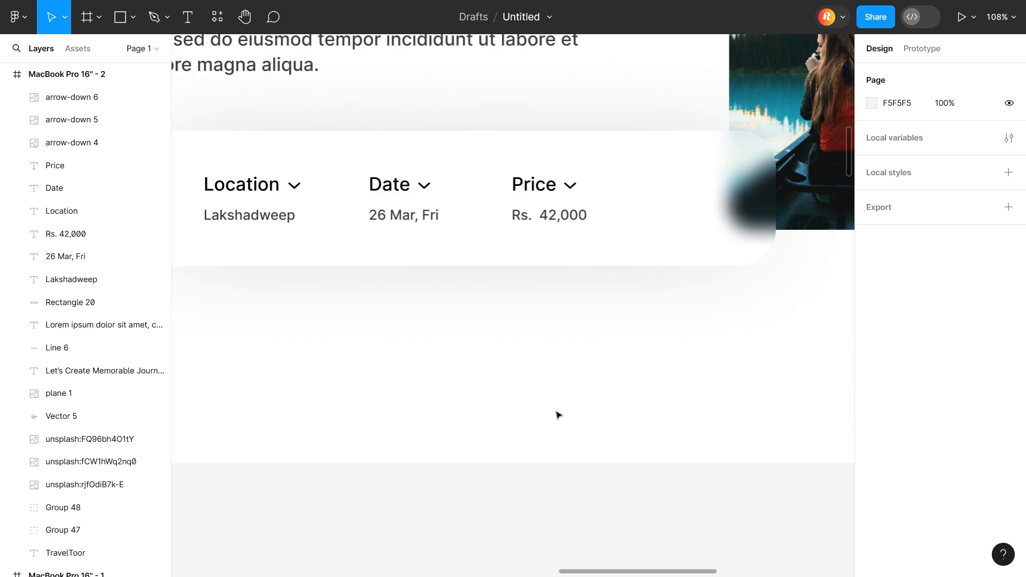
{"action": "left_click_drag", "start_coordinate": [557, 415], "coordinate": [523, 540]}
{"action": "scroll", "coordinate": [523, 540], "scroll_direction": "down", "scroll_amount": 2}
{"action": "mouse_move", "coordinate": [629, 390]}
{"action": "left_mouse_down"}
{"action": "mouse_move", "coordinate": [661, 423]}
{"action": "mouse_move", "coordinate": [619, 399]}
{"action": "left_mouse_up"}
{"action": "left_click", "coordinate": [957, 155]}
{"action": "type", "text": "17"}
{"action": "key", "text": "Return"}
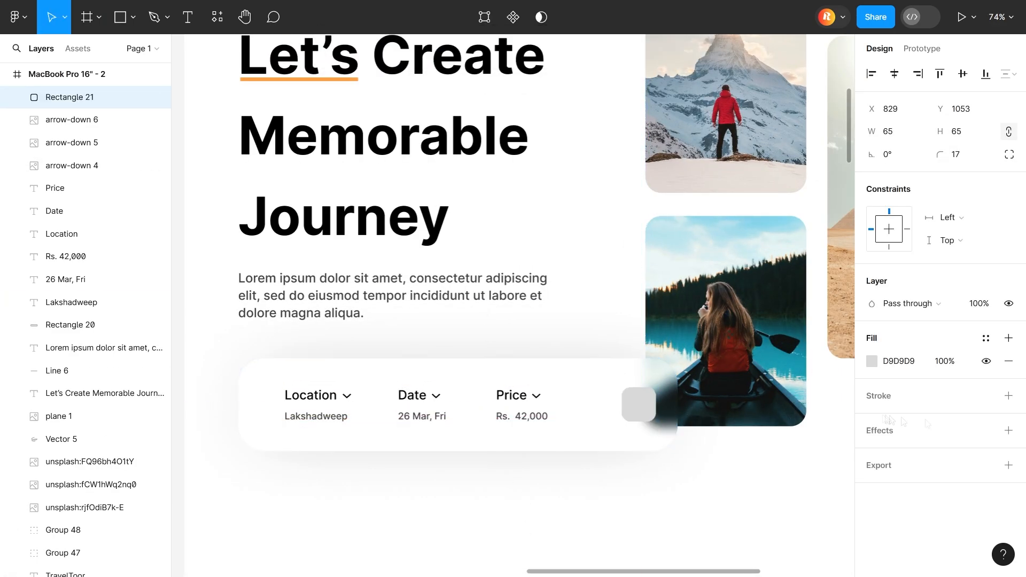
Step: Fill the rounded square with the headline underline's orange FFA03F and enlarge it to 71 × 71
{"action": "left_click", "coordinate": [342, 80]}
{"action": "left_click", "coordinate": [891, 396]}
{"action": "left_click", "coordinate": [653, 404]}
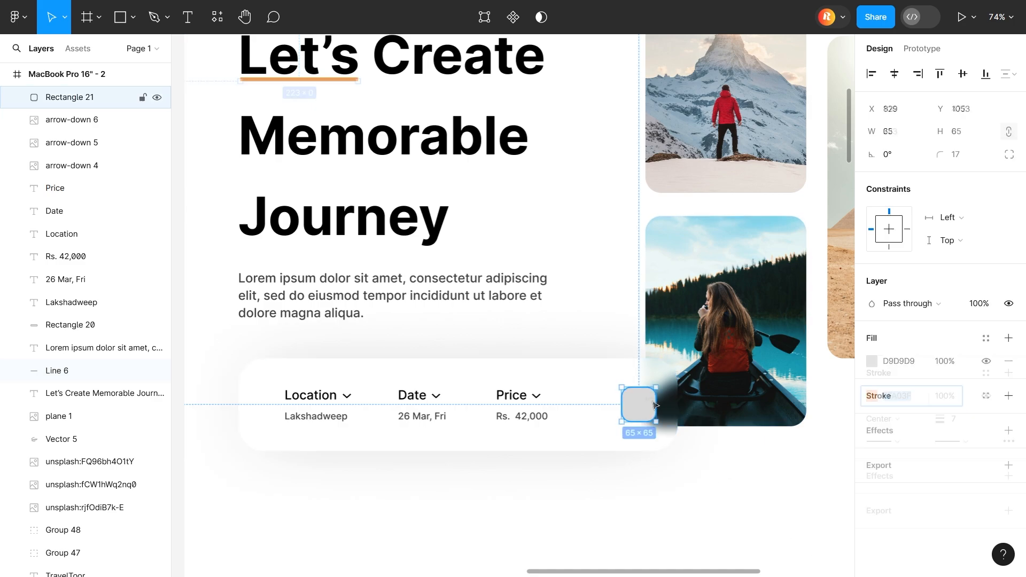
{"action": "left_click", "coordinate": [736, 474]}
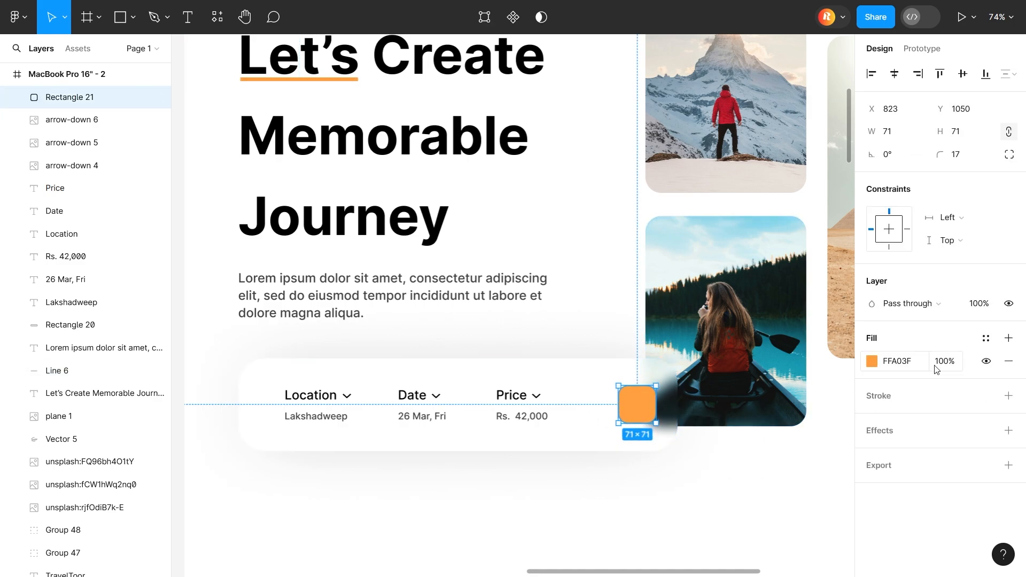
Step: Place the white search icon and scale it down to fit centred inside the orange rounded square
{"action": "key", "text": "Escape"}
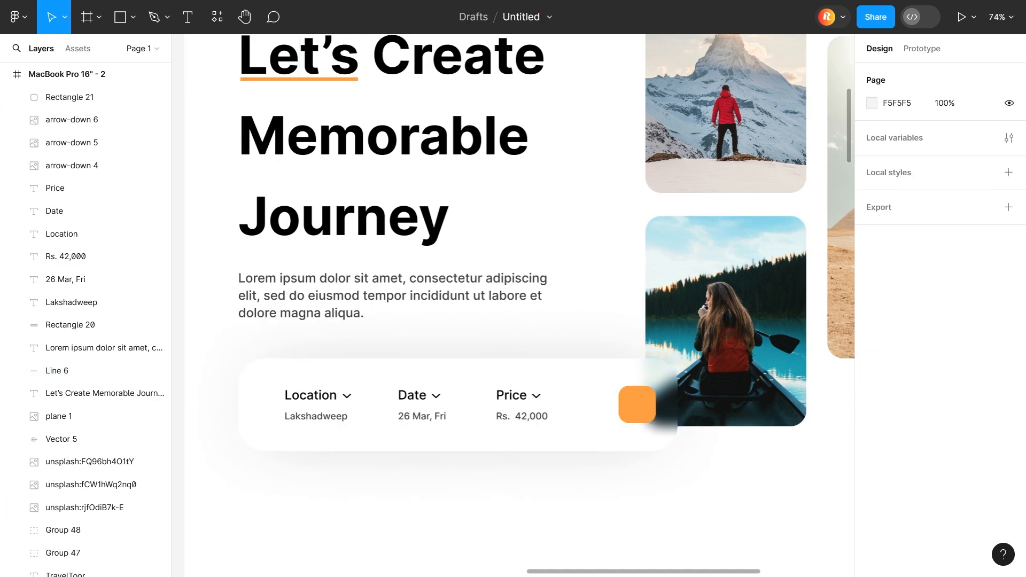
{"action": "left_click_drag", "start_coordinate": [618, 410], "coordinate": [618, 462]}
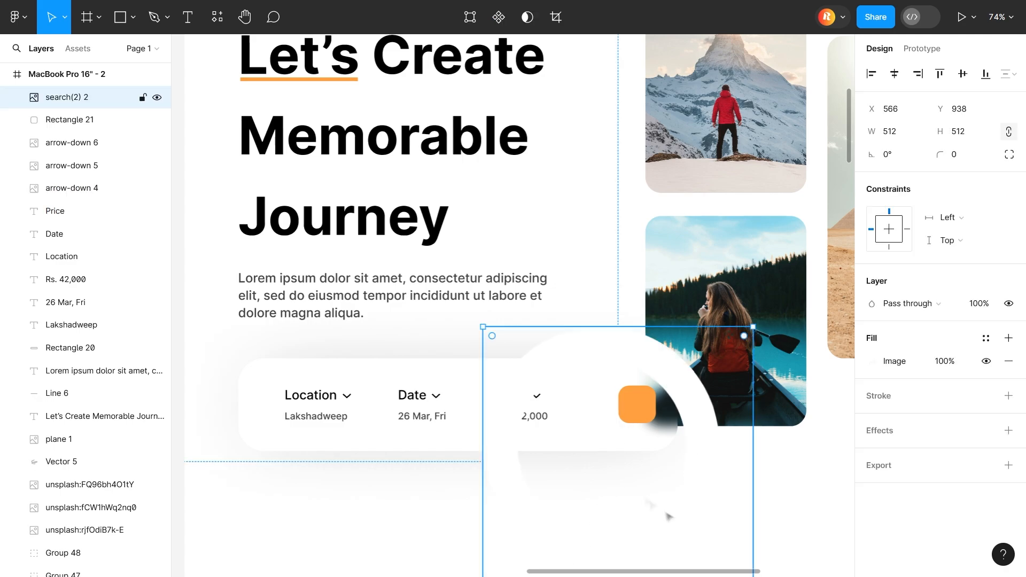
{"action": "left_click_drag", "start_coordinate": [754, 575], "coordinate": [634, 478]}
{"action": "left_click_drag", "start_coordinate": [638, 410], "coordinate": [637, 412]}
{"action": "left_click", "coordinate": [661, 482]}
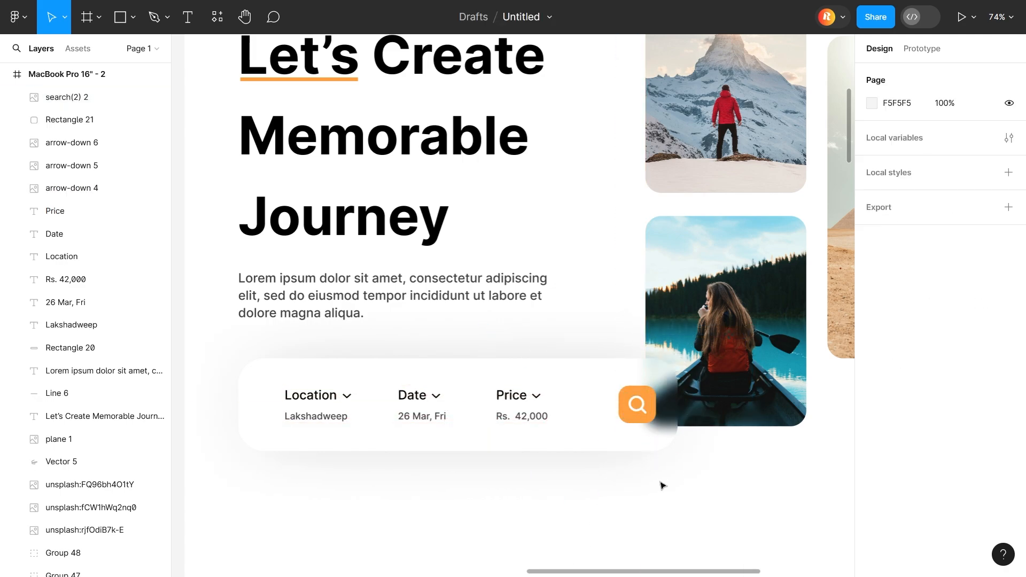
Step: Group the search icon with the orange square behind it
{"action": "left_click", "coordinate": [636, 412]}
{"action": "scroll", "coordinate": [637, 412], "scroll_direction": "up", "scroll_amount": 3}
{"action": "left_click", "coordinate": [611, 414], "text": "shift"}
{"action": "right_click", "coordinate": [611, 414]}
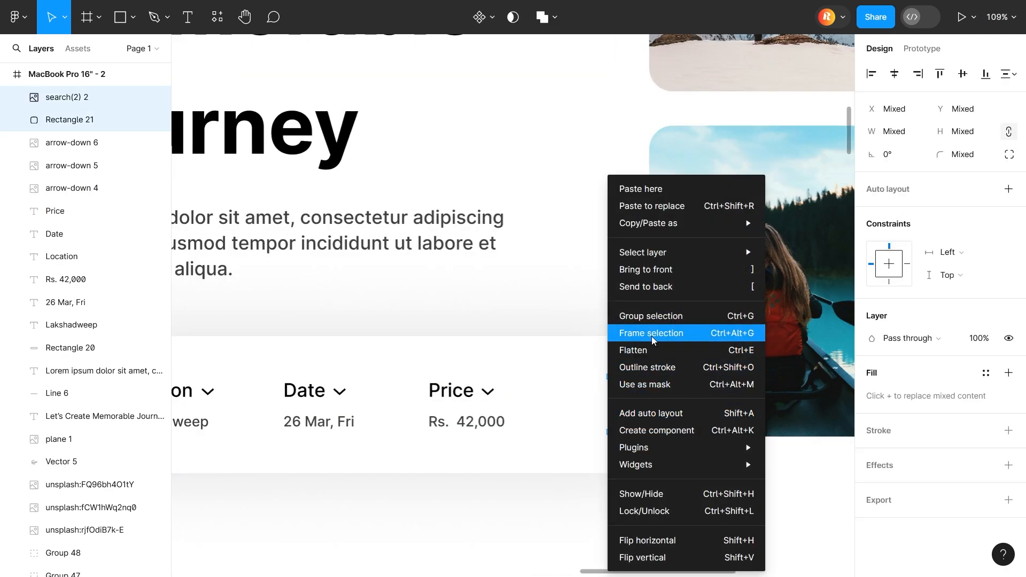
{"action": "key", "text": "Escape"}
{"action": "right_click", "coordinate": [630, 403]}
{"action": "left_click", "coordinate": [665, 318]}
Step: Group the label, value and arrow of the Price, Date and Location fields into one separate group per field
{"action": "left_click", "coordinate": [476, 422]}
{"action": "left_click", "coordinate": [457, 392], "text": "shift"}
{"action": "left_click", "coordinate": [487, 392], "text": "shift"}
{"action": "right_click", "coordinate": [482, 394]}
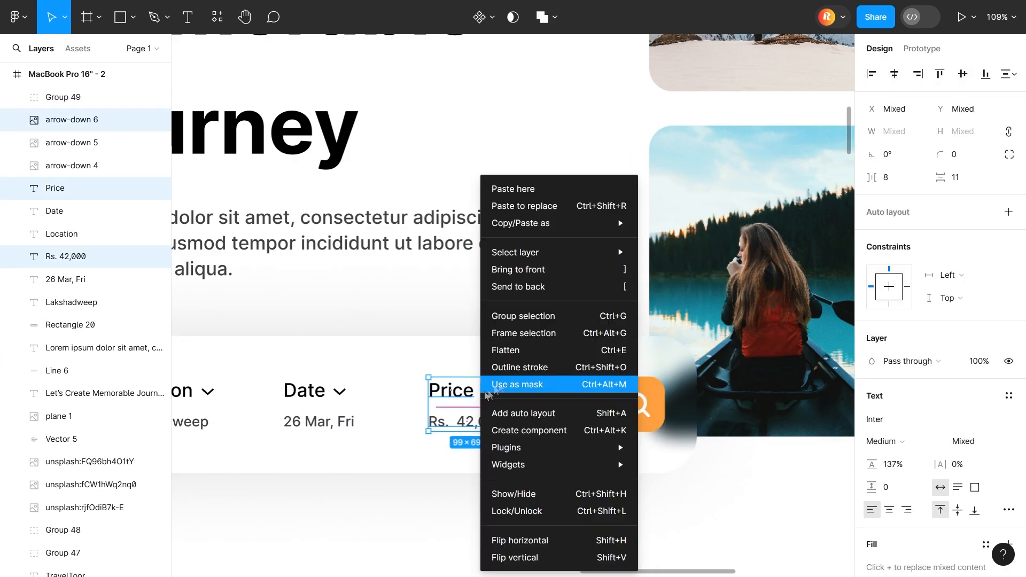
{"action": "left_click", "coordinate": [517, 321]}
{"action": "left_click", "coordinate": [329, 422]}
{"action": "left_click", "coordinate": [377, 318]}
{"action": "left_click", "coordinate": [195, 422]}
{"action": "left_click", "coordinate": [186, 392], "text": "shift"}
{"action": "left_click", "coordinate": [207, 392], "text": "shift"}
{"action": "right_click", "coordinate": [203, 394]}
{"action": "left_click", "coordinate": [239, 318]}
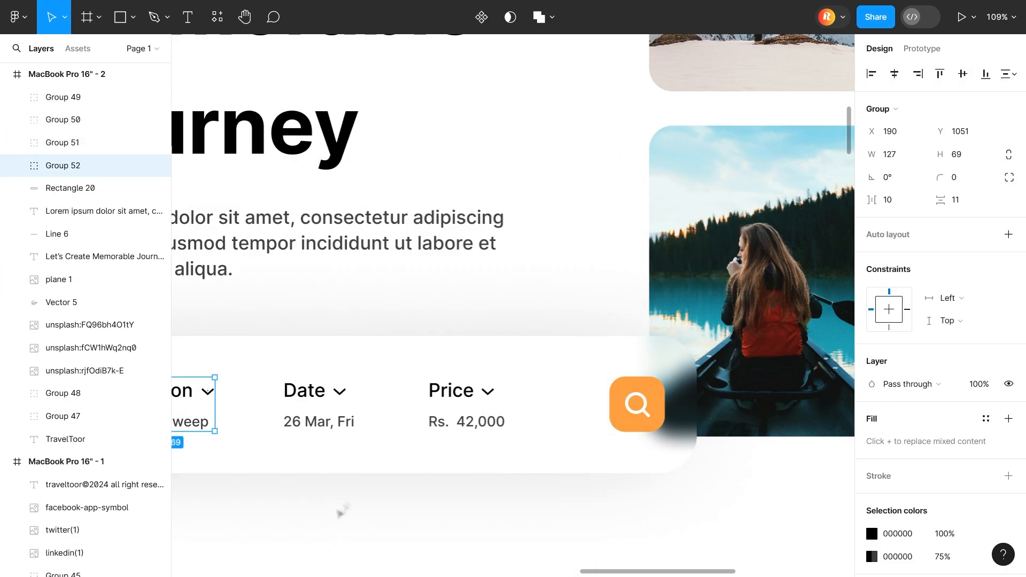
{"action": "left_click", "coordinate": [343, 511]}
Step: Reduce the search bar's background rectangle to 833 × 156, keeping it around the search fields
{"action": "scroll", "coordinate": [348, 515], "scroll_direction": "down", "scroll_amount": 6}
{"action": "left_click", "coordinate": [405, 415]}
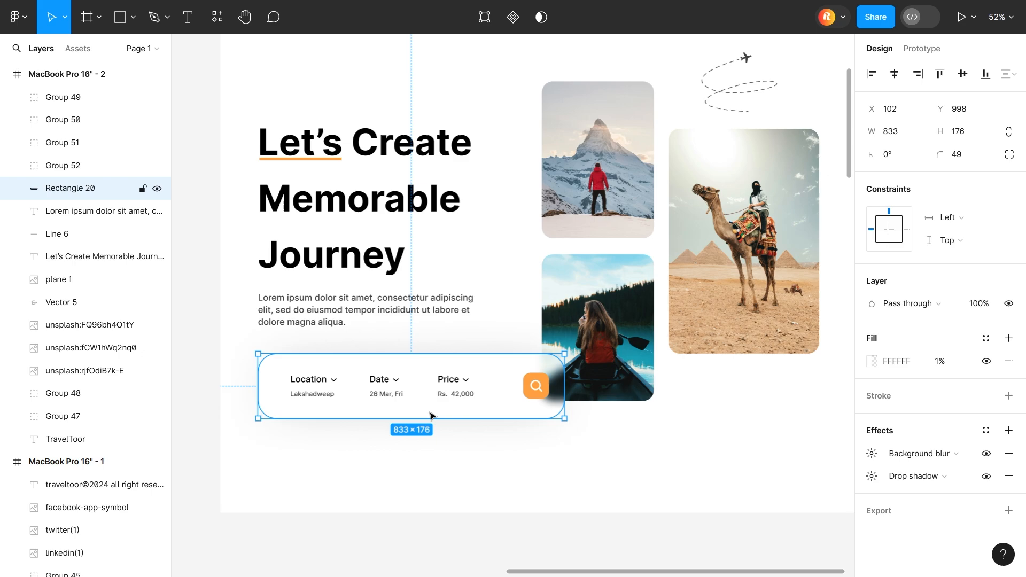
{"action": "left_click_drag", "start_coordinate": [422, 384], "coordinate": [423, 387]}
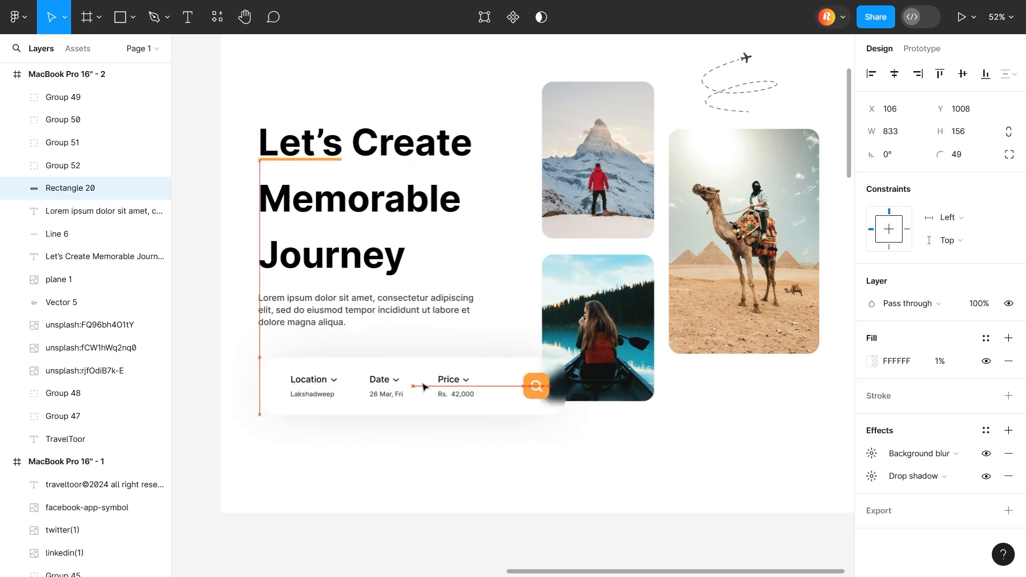
Step: Align the three field groups and the search button with the bar's background along their vertical centres
{"action": "left_click", "coordinate": [329, 395]}
{"action": "left_click", "coordinate": [393, 394], "text": "shift"}
{"action": "left_click", "coordinate": [470, 395], "text": "shift"}
{"action": "left_click", "coordinate": [536, 387], "text": "shift"}
{"action": "left_click", "coordinate": [505, 404], "text": "shift"}
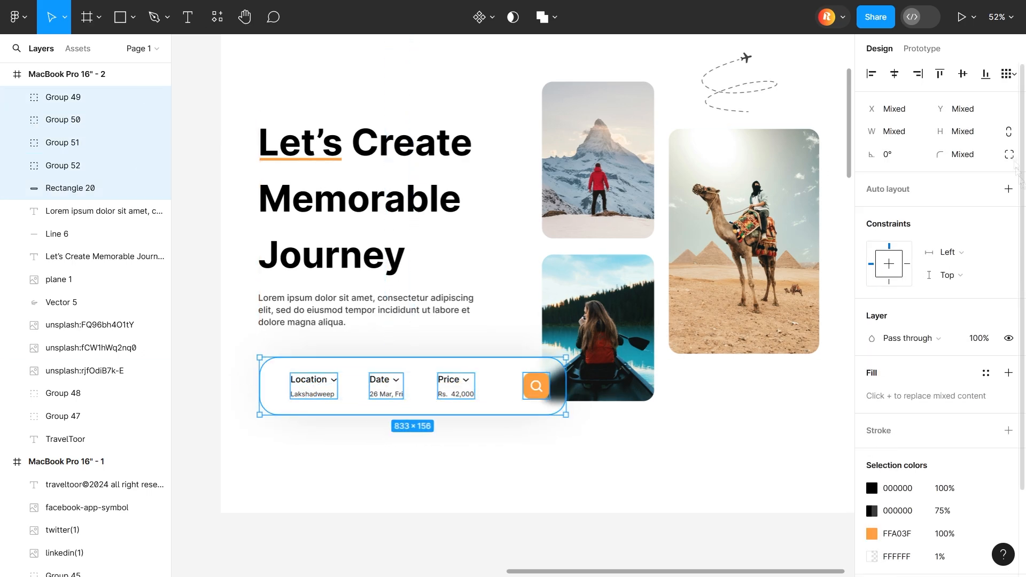
{"action": "key", "text": "alt+v"}
{"action": "left_click", "coordinate": [497, 449]}
{"action": "left_click_drag", "start_coordinate": [486, 408], "coordinate": [492, 408]}
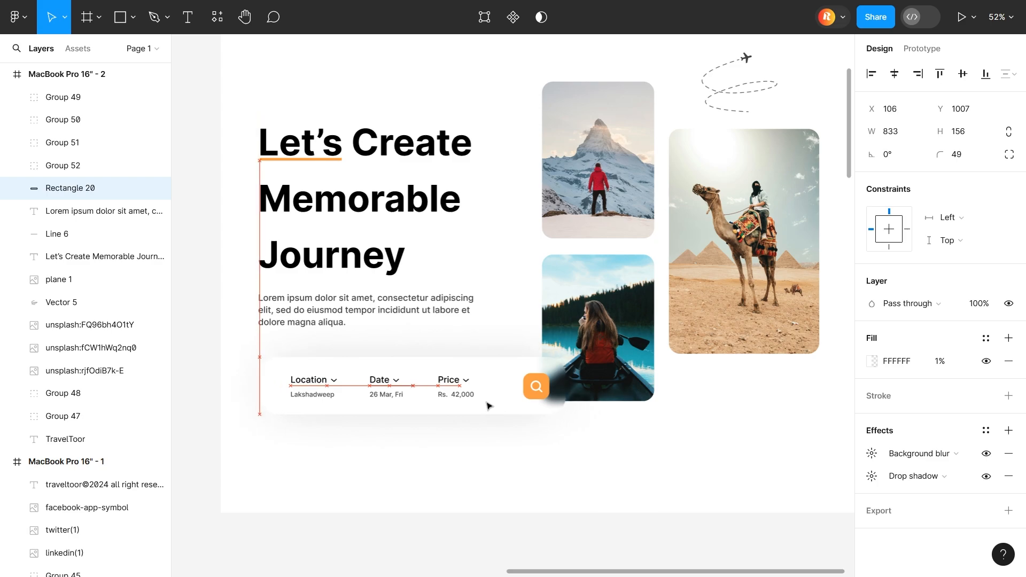
Step: Group the three fields with the search button and centre that group horizontally on the bar's background
{"action": "left_click", "coordinate": [313, 395]}
{"action": "left_click", "coordinate": [386, 395], "text": "shift"}
{"action": "left_click", "coordinate": [458, 394], "text": "shift"}
{"action": "left_click", "coordinate": [536, 387], "text": "shift"}
{"action": "key", "text": "ctrl+g"}
{"action": "left_click", "coordinate": [487, 407], "text": "shift"}
{"action": "left_click", "coordinate": [895, 73]}
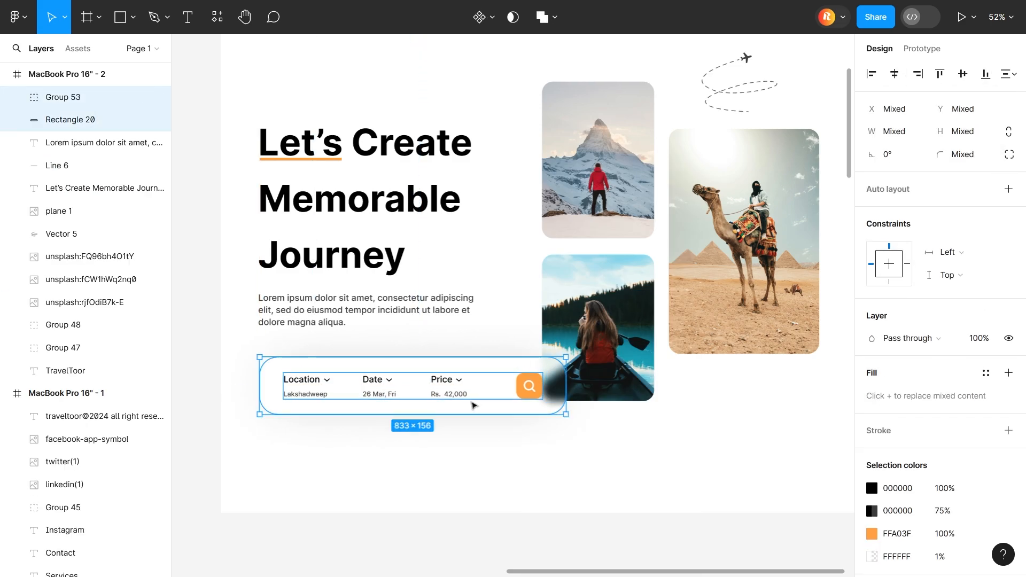
Step: Group the whole search bar, align it with the text above, and distribute headline, paragraph and bar with equal vertical spacing
{"action": "key", "text": "ctrl+g"}
{"action": "left_click_drag", "start_coordinate": [472, 405], "coordinate": [466, 400]}
{"action": "left_click", "coordinate": [328, 315], "text": "shift"}
{"action": "left_click", "coordinate": [343, 254], "text": "shift"}
{"action": "left_click", "coordinate": [1008, 74]}
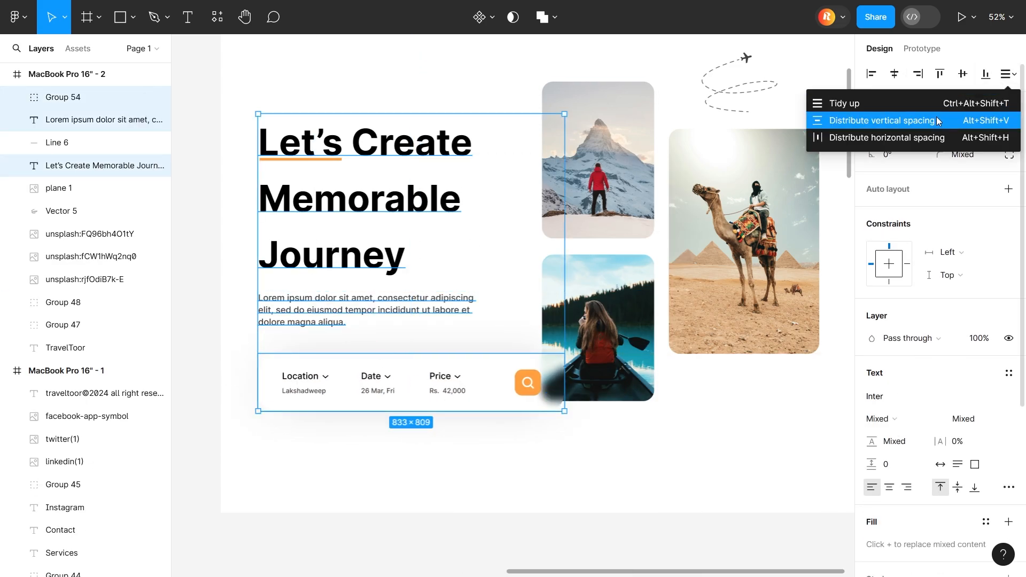
{"action": "left_click", "coordinate": [937, 121]}
{"action": "left_click", "coordinate": [184, 215]}
Step: Extend the second frame downward to a height of 6800 to make room for further sections
{"action": "scroll", "coordinate": [524, 430], "scroll_direction": "down", "scroll_amount": 4}
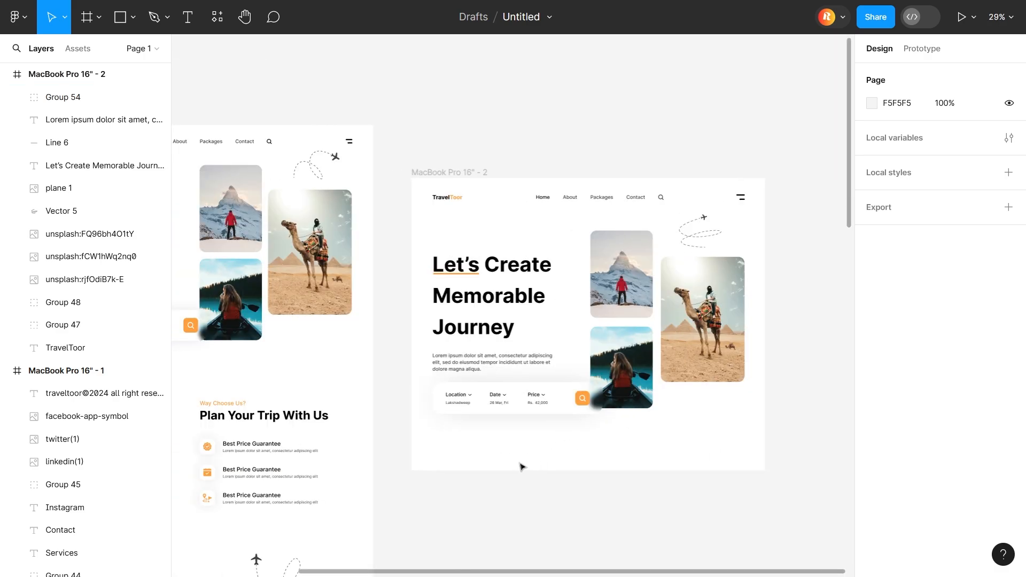
{"action": "left_click", "coordinate": [540, 428]}
{"action": "scroll", "coordinate": [551, 407], "scroll_direction": "down", "scroll_amount": 1}
{"action": "left_click_drag", "start_coordinate": [559, 385], "coordinate": [580, 310]}
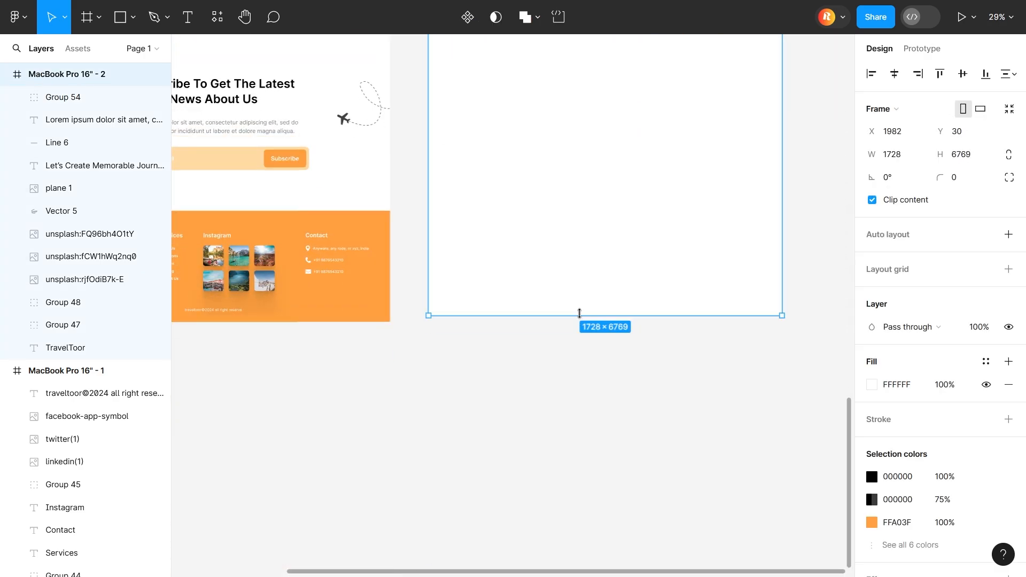
{"action": "scroll", "coordinate": [584, 335], "scroll_direction": "up", "scroll_amount": 10}
{"action": "left_click_drag", "start_coordinate": [571, 524], "coordinate": [543, 327]}
Step: Run the Unsplash plugin and search its photos for "travel"
{"action": "right_click", "coordinate": [551, 342]}
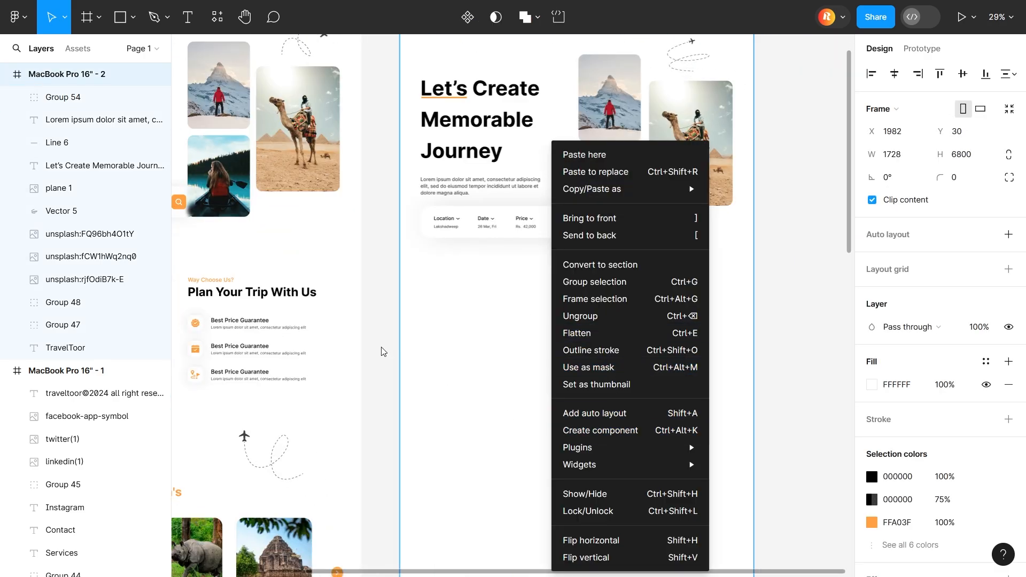
{"action": "right_click", "coordinate": [418, 351]}
{"action": "mouse_move", "coordinate": [476, 452]}
{"action": "left_click", "coordinate": [609, 304]}
{"action": "type", "text": "travel"}
{"action": "key", "text": "Return"}
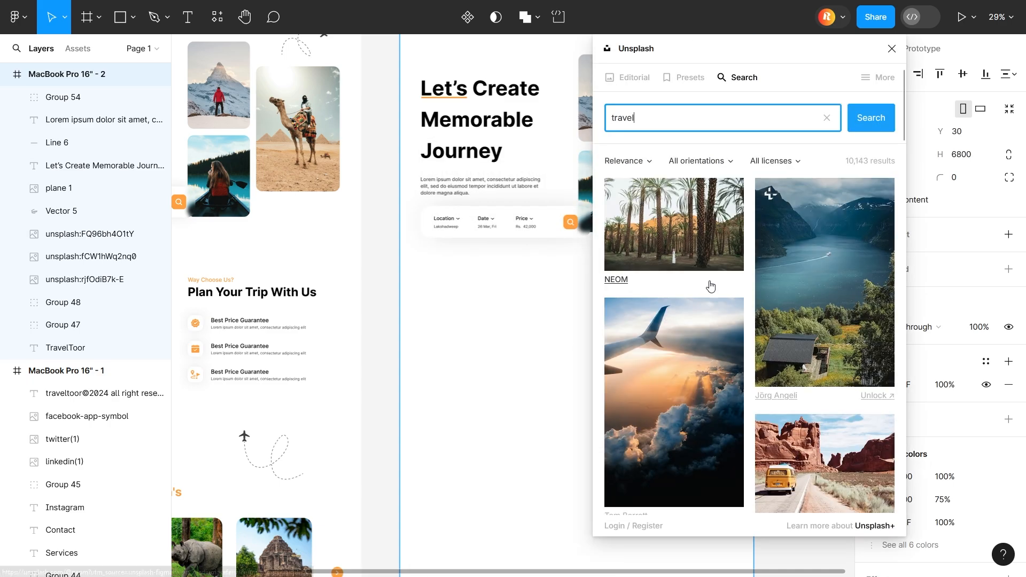
Step: Browse the travel results, insert the aerial photo of a palm beach with a seaplane, and close the plugin
{"action": "scroll", "coordinate": [762, 357], "scroll_direction": "down", "scroll_amount": 10}
{"action": "scroll", "coordinate": [764, 360], "scroll_direction": "down", "scroll_amount": 10}
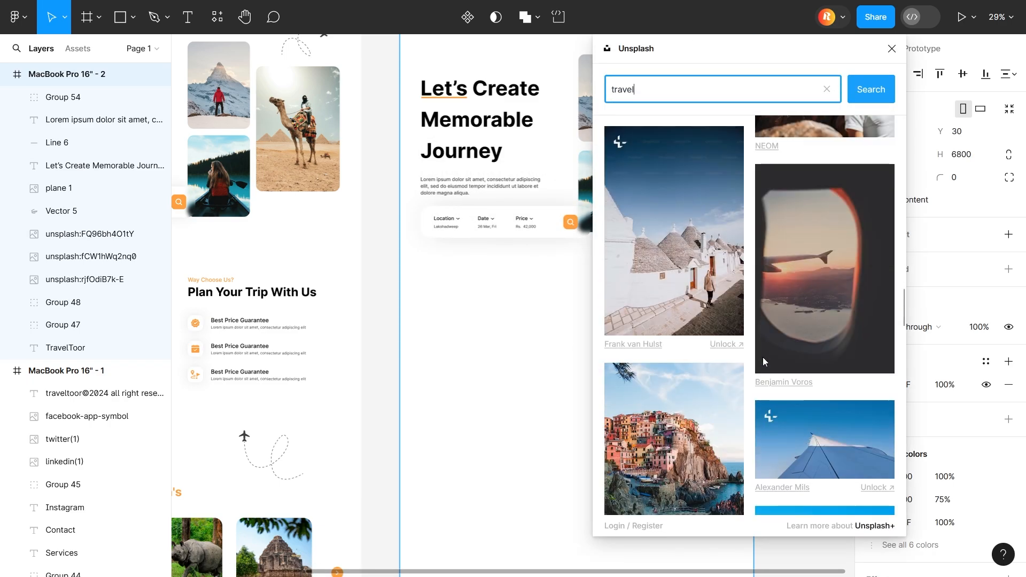
{"action": "scroll", "coordinate": [764, 360], "scroll_direction": "down", "scroll_amount": 10}
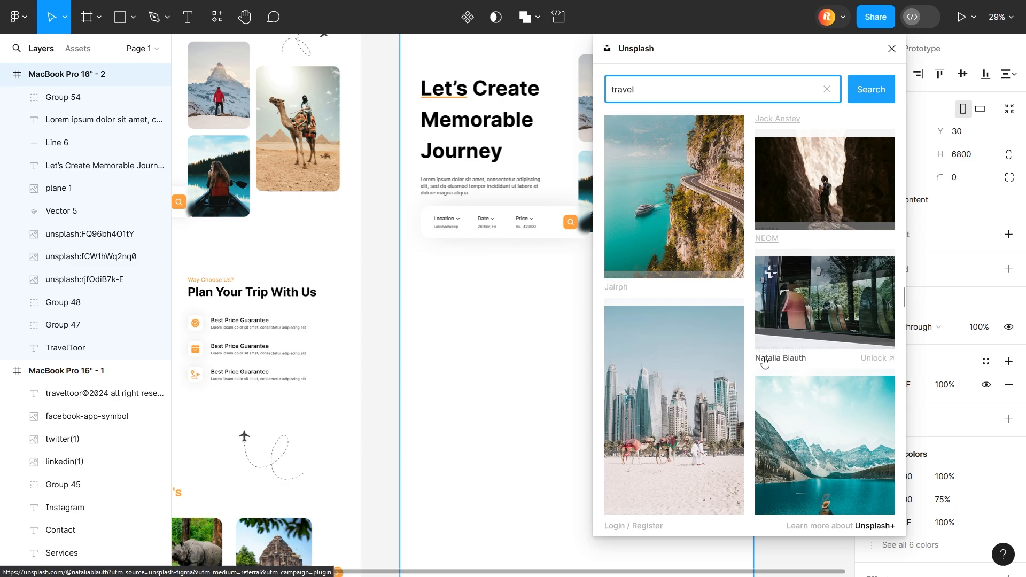
{"action": "scroll", "coordinate": [763, 361], "scroll_direction": "down", "scroll_amount": 10}
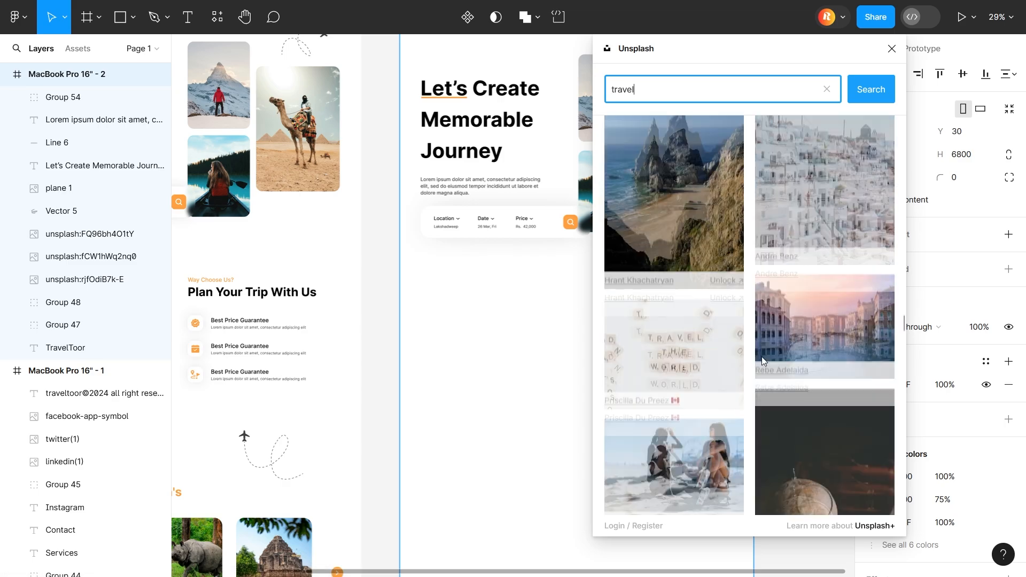
{"action": "scroll", "coordinate": [761, 357], "scroll_direction": "down", "scroll_amount": 10}
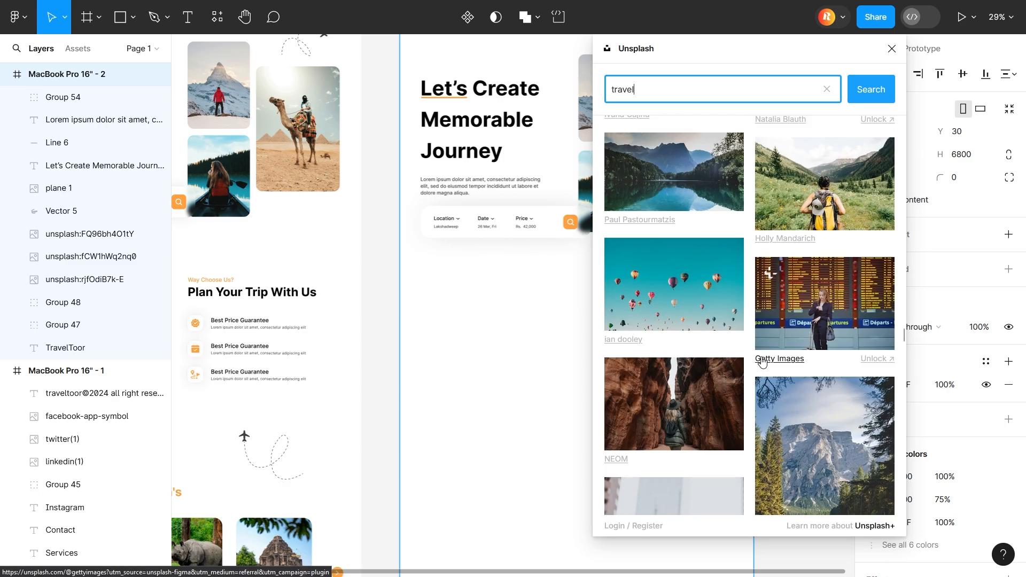
{"action": "scroll", "coordinate": [762, 361], "scroll_direction": "down", "scroll_amount": 10}
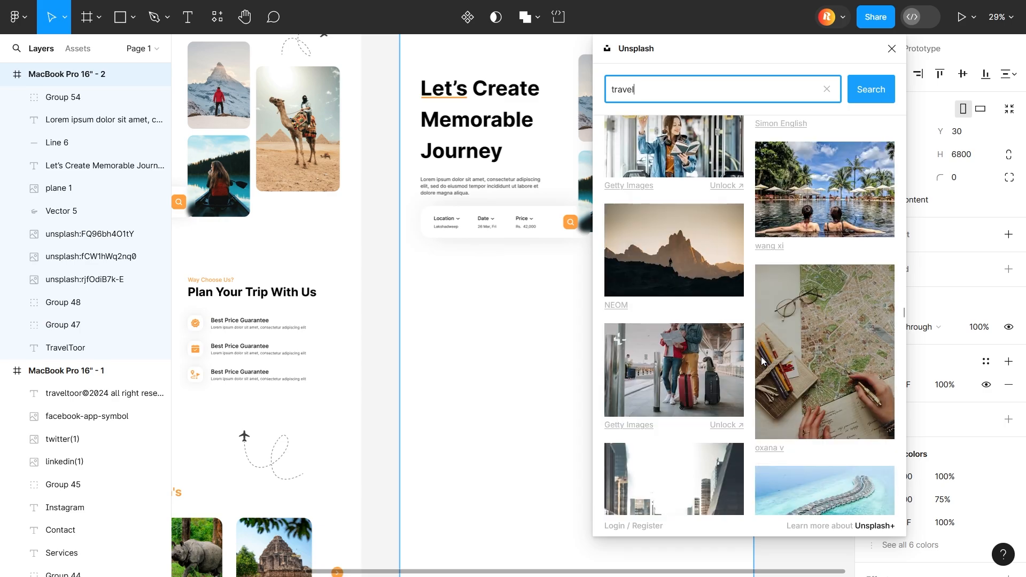
{"action": "scroll", "coordinate": [742, 389], "scroll_direction": "down", "scroll_amount": 10}
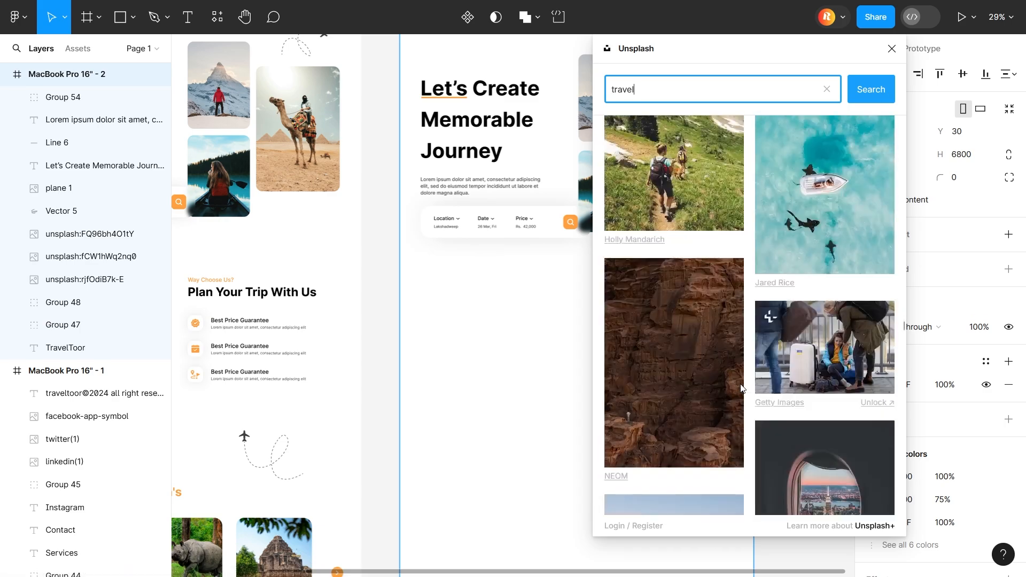
{"action": "left_click", "coordinate": [388, 337]}
{"action": "left_click", "coordinate": [893, 49]}
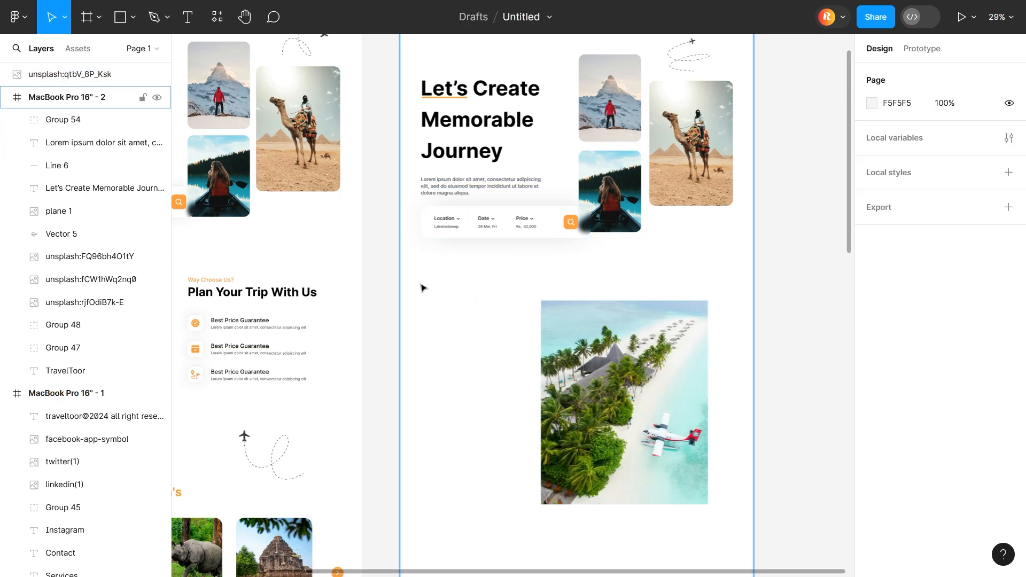
Step: Move the beach photo into the second frame and place it below the search bar, flush with the content's left margin
{"action": "left_click_drag", "start_coordinate": [60, 74], "coordinate": [62, 113]}
{"action": "left_click_drag", "start_coordinate": [592, 358], "coordinate": [471, 335]}
{"action": "scroll", "coordinate": [518, 369], "scroll_direction": "up", "scroll_amount": 3}
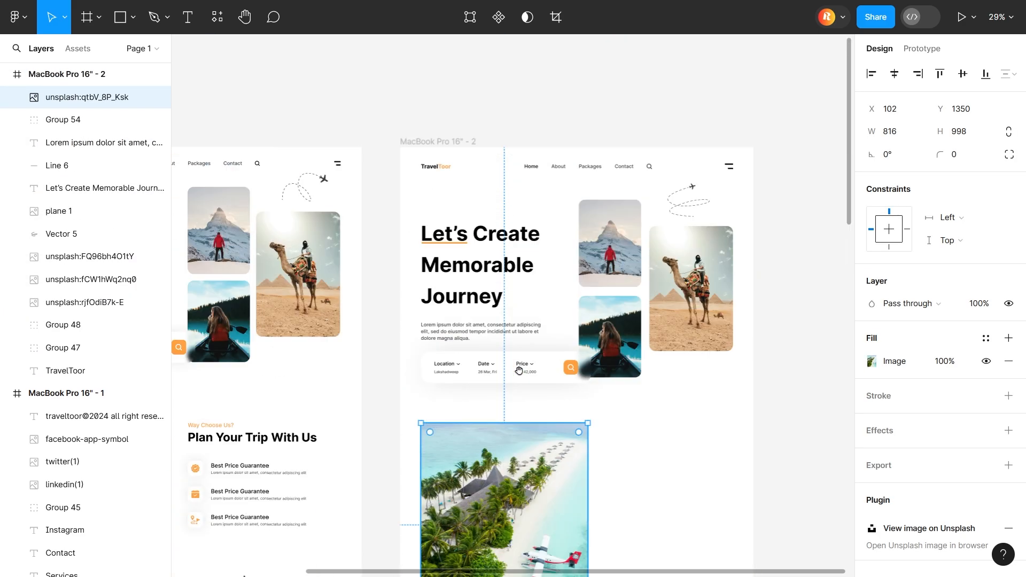
{"action": "scroll", "coordinate": [518, 369], "scroll_direction": "down", "scroll_amount": 1}
{"action": "left_click_drag", "start_coordinate": [524, 441], "coordinate": [524, 455]}
Step: Shrink the beach photo to a narrower portrait shape and round its corners
{"action": "scroll", "coordinate": [526, 457], "scroll_direction": "down", "scroll_amount": 3}
{"action": "left_click_drag", "start_coordinate": [588, 432], "coordinate": [553, 411]}
{"action": "left_click_drag", "start_coordinate": [941, 156], "coordinate": [987, 156]}
Step: Draw a 646 × 910 grey rectangle with corner radius 55 over the beach photo and send it to the back
{"action": "key", "text": "r"}
{"action": "mouse_move", "coordinate": [426, 231]}
{"action": "left_mouse_down"}
{"action": "mouse_move", "coordinate": [453, 338]}
{"action": "mouse_move", "coordinate": [544, 413]}
{"action": "left_mouse_up"}
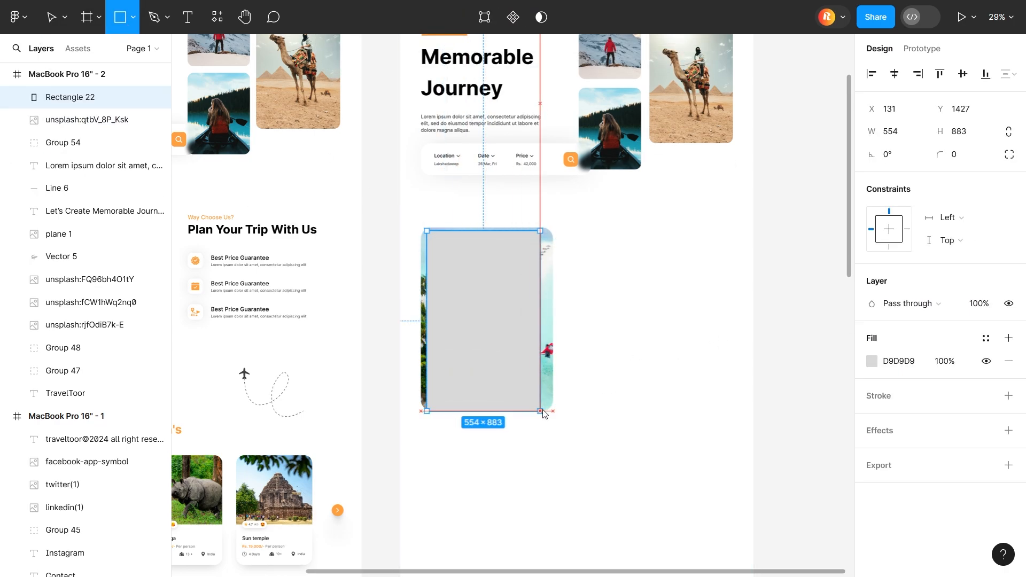
{"action": "left_click_drag", "start_coordinate": [935, 154], "coordinate": [711, 169]}
{"action": "key", "text": "ctrl+shift+["}
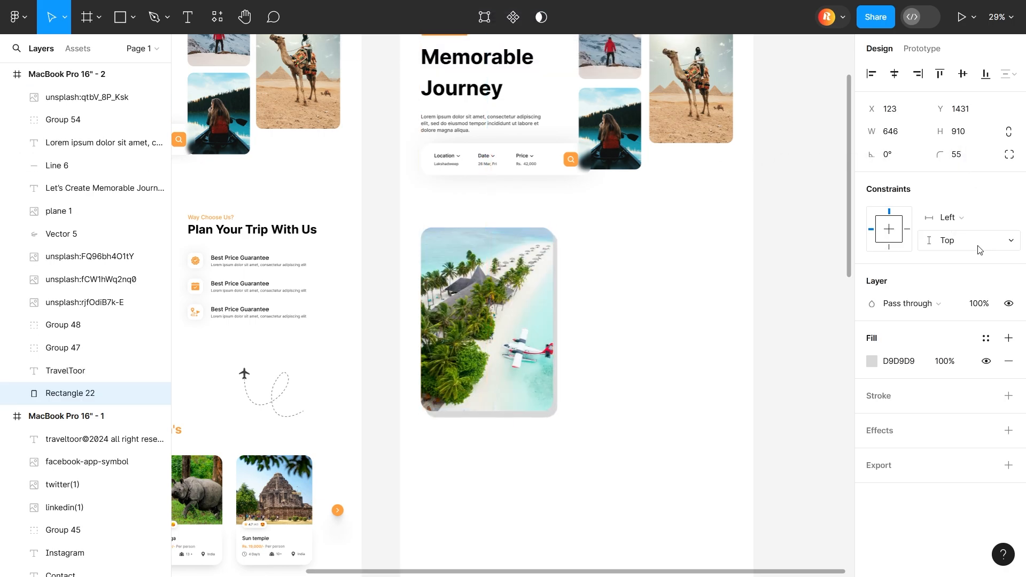
Step: Set the grey backing rectangle's fill opacity to 50% and leave it offset to the right of the photo
{"action": "type", "text": "5"}
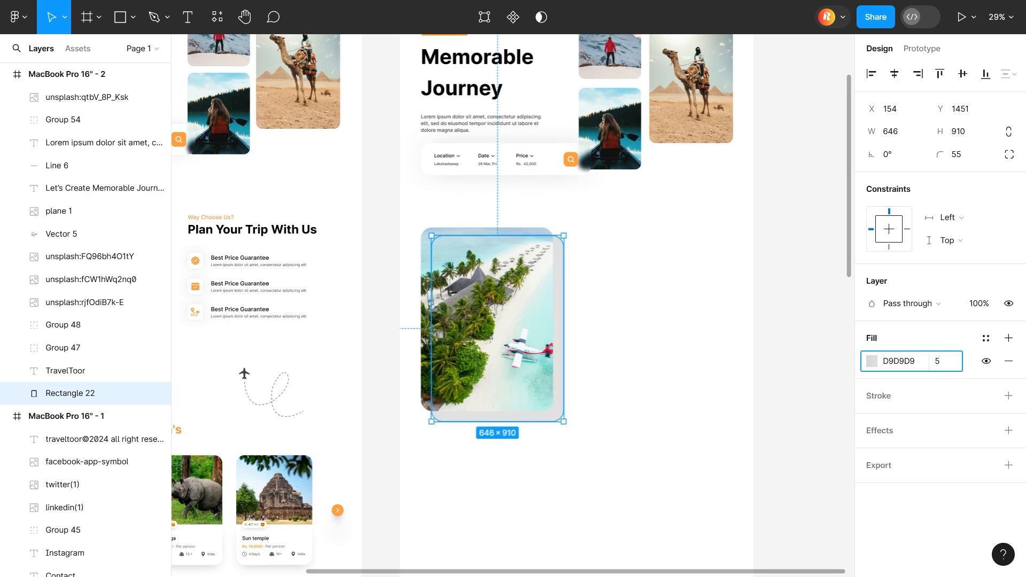
{"action": "type", "text": "0"}
{"action": "key", "text": "Return"}
{"action": "left_click", "coordinate": [663, 375]}
Step: Nudge the grey backing rectangle up to Y 1361 so that it extends above the beach photo
{"action": "scroll", "coordinate": [663, 374], "scroll_direction": "left", "scroll_amount": 1}
{"action": "scroll", "coordinate": [642, 407], "scroll_direction": "up", "scroll_amount": 2}
{"action": "left_click", "coordinate": [574, 508]}
{"action": "key", "text": "shift+Up"}
{"action": "key", "text": "shift+Up"}
{"action": "key", "text": "shift+Up"}
{"action": "key", "text": "shift+Up"}
{"action": "key", "text": "shift+Up"}
{"action": "key", "text": "shift+Up"}
{"action": "key", "text": "shift+Up"}
{"action": "key", "text": "shift+Up"}
{"action": "key", "text": "shift+Up"}
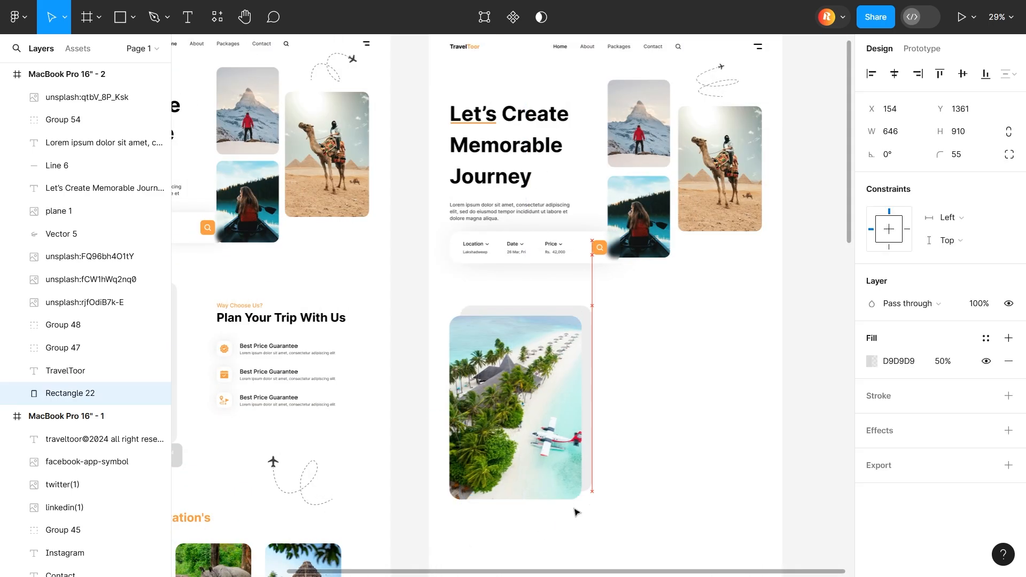
Step: Add the text "Way Choose Us?" beside the beach photo in Medium 28 and colour it orange FFA03F
{"action": "left_click", "coordinate": [239, 307]}
{"action": "key", "text": "t"}
{"action": "left_click", "coordinate": [629, 317]}
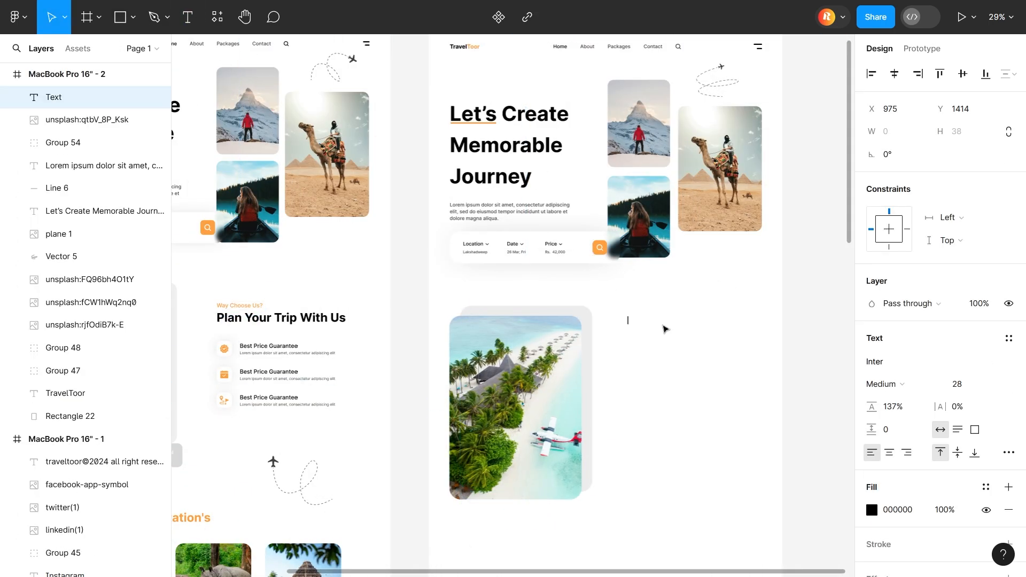
{"action": "type", "text": "Way Choose Us?"}
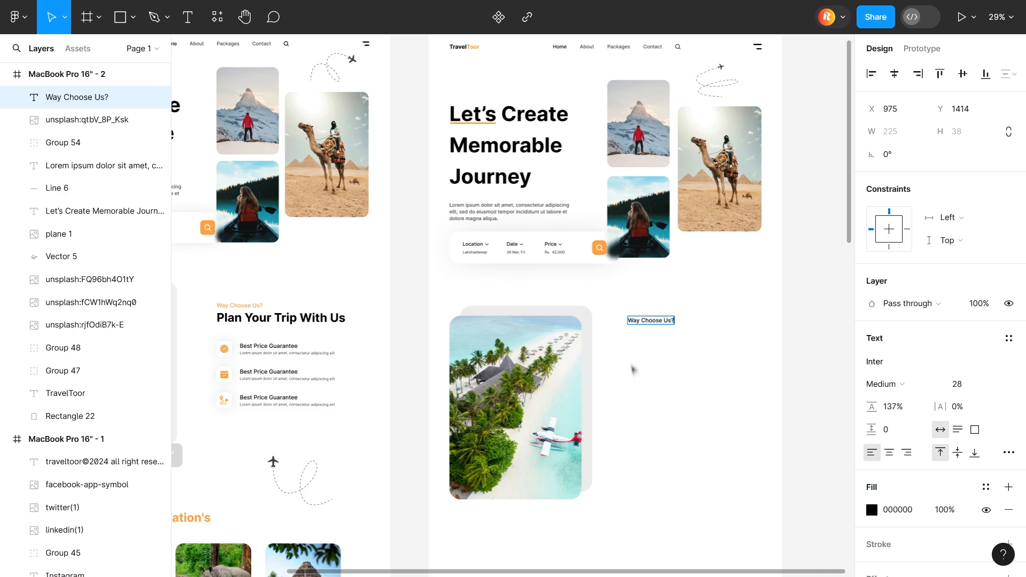
Step: Add the heading "Plan Your Trip With Us" below the orange label in black Inter Bold 58
{"action": "left_click", "coordinate": [266, 319]}
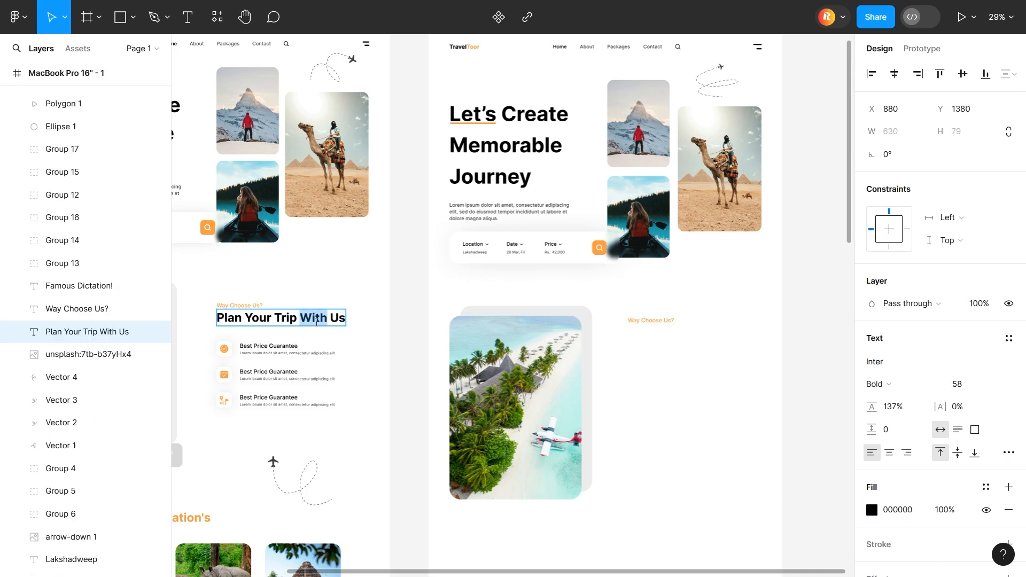
{"action": "left_click", "coordinate": [634, 342]}
{"action": "type", "text": "Plan Your Trip With Us"}
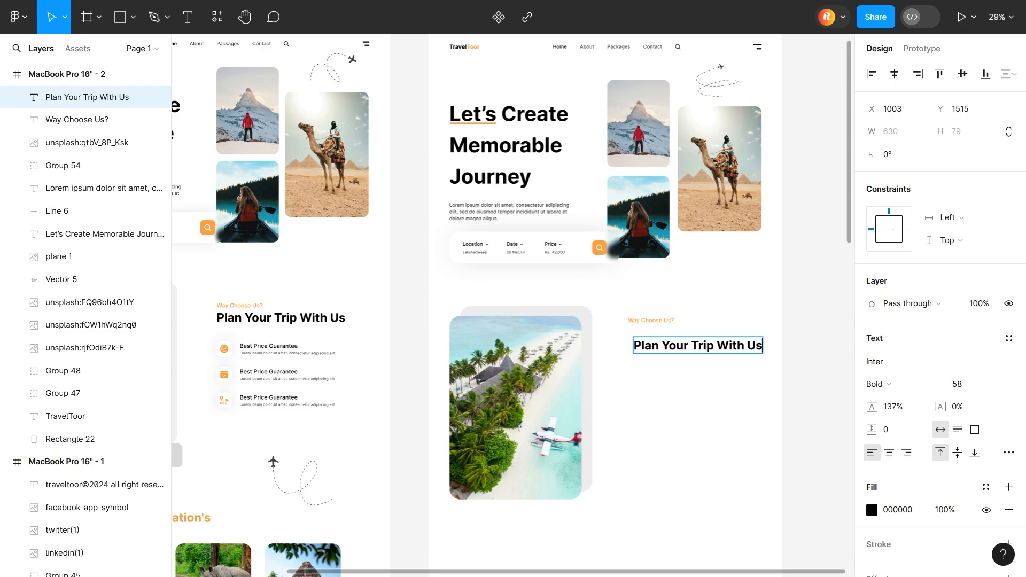
{"action": "scroll", "coordinate": [715, 374], "scroll_direction": "up", "scroll_amount": 3}
{"action": "key", "text": "Escape"}
Step: Left-align the heading with the "Way Choose Us?" label, tighten their spacing, and position both beside the beach photo
{"action": "left_click_drag", "start_coordinate": [674, 325], "coordinate": [663, 307]}
{"action": "left_click", "coordinate": [623, 286], "text": "shift"}
{"action": "left_click_drag", "start_coordinate": [622, 293], "coordinate": [625, 302]}
{"action": "left_click", "coordinate": [587, 298]}
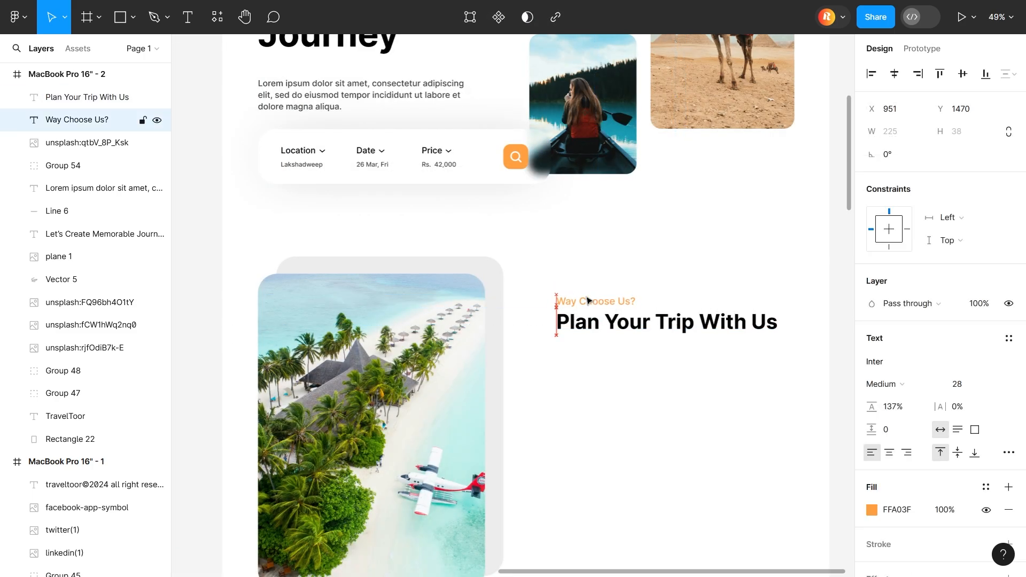
{"action": "left_click", "coordinate": [588, 330], "text": "shift"}
{"action": "left_click_drag", "start_coordinate": [587, 331], "coordinate": [587, 334]}
{"action": "left_click", "coordinate": [590, 373]}
Step: Add the text "Best Price Guarantee" below the "Plan Your Trip With Us" heading in black Inter Medium 28
{"action": "scroll", "coordinate": [590, 374], "scroll_direction": "down", "scroll_amount": 1}
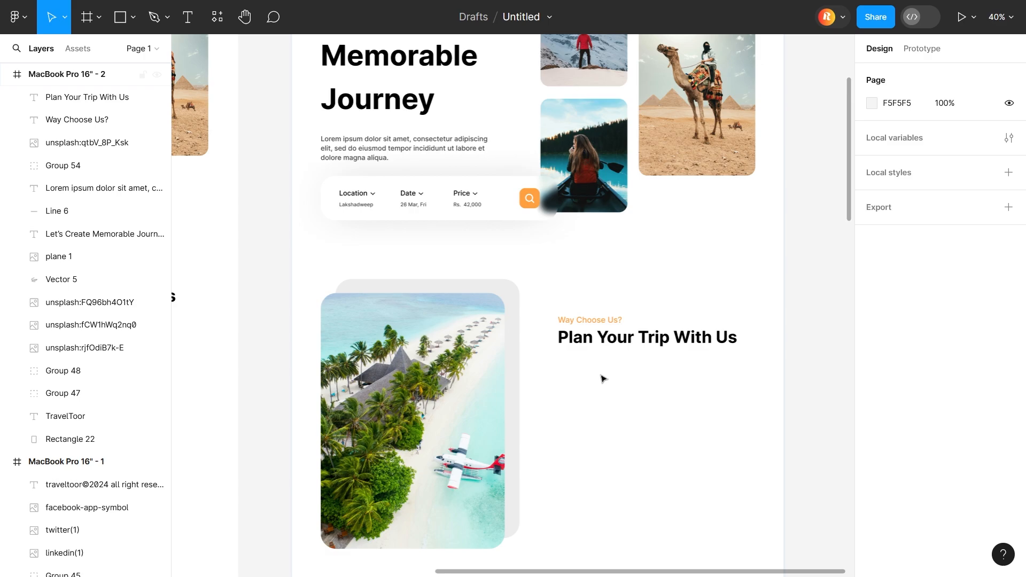
{"action": "left_click_drag", "start_coordinate": [602, 378], "coordinate": [839, 340]}
{"action": "left_click", "coordinate": [664, 294]}
{"action": "left_click", "coordinate": [715, 359]}
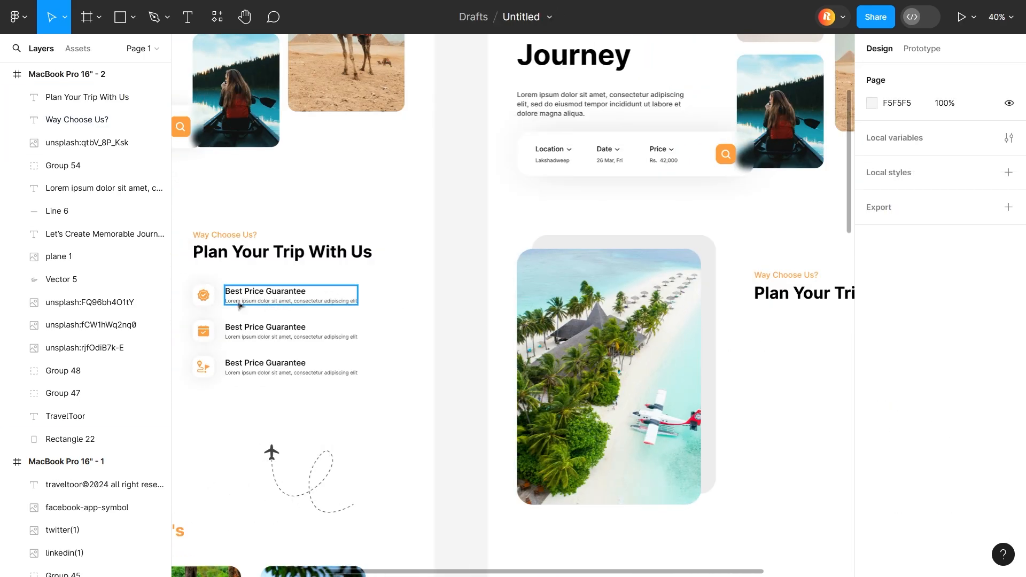
{"action": "double_click", "coordinate": [242, 294]}
{"action": "left_click", "coordinate": [447, 362]}
{"action": "left_click_drag", "start_coordinate": [811, 376], "coordinate": [523, 369]}
{"action": "left_click", "coordinate": [188, 28]}
{"action": "left_click", "coordinate": [473, 325]}
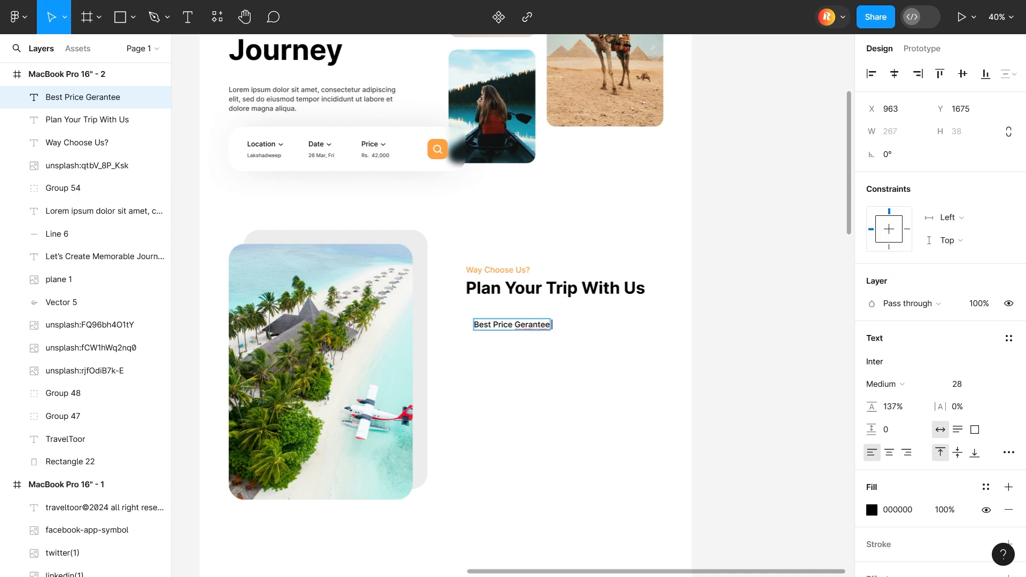
{"action": "right_click", "coordinate": [516, 321]}
{"action": "left_click", "coordinate": [532, 360]}
Step: Draw a 98 × 98 square below the heading, left-aligned with it, and place "Best Price Guarantee" beside the square
{"action": "left_click_drag", "start_coordinate": [544, 329], "coordinate": [548, 329]}
{"action": "left_click", "coordinate": [530, 357]}
{"action": "left_click_drag", "start_coordinate": [529, 357], "coordinate": [449, 411]}
{"action": "mouse_move", "coordinate": [390, 373]}
{"action": "left_mouse_down"}
{"action": "mouse_move", "coordinate": [411, 394]}
{"action": "mouse_move", "coordinate": [451, 381]}
{"action": "left_mouse_up"}
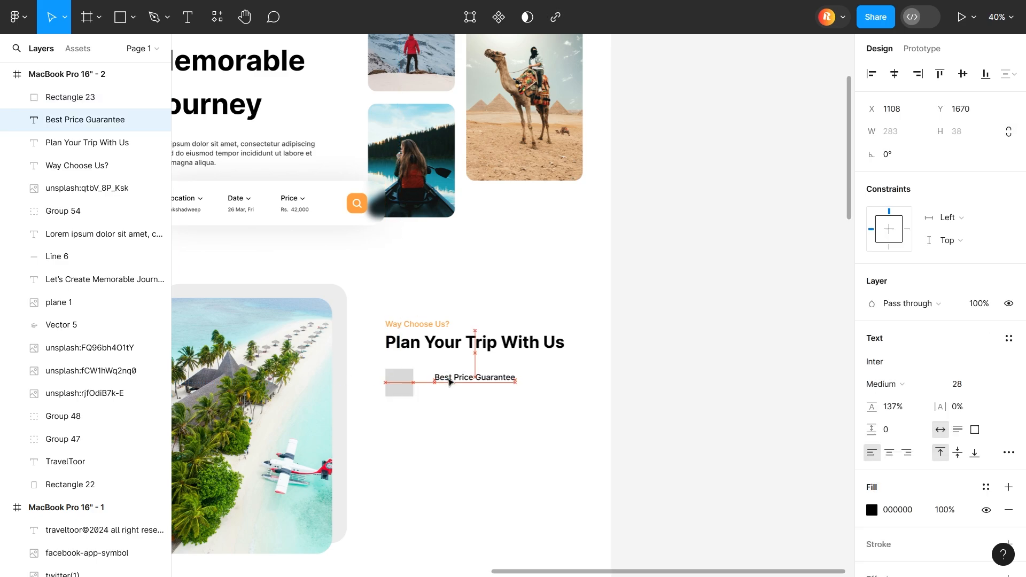
Step: Fill the small square with white FFFFFF and round its corners to radius 26
{"action": "left_click", "coordinate": [400, 384]}
{"action": "left_click", "coordinate": [871, 361]}
{"action": "left_click_drag", "start_coordinate": [699, 229], "coordinate": [684, 208]}
{"action": "left_click_drag", "start_coordinate": [940, 154], "coordinate": [954, 155]}
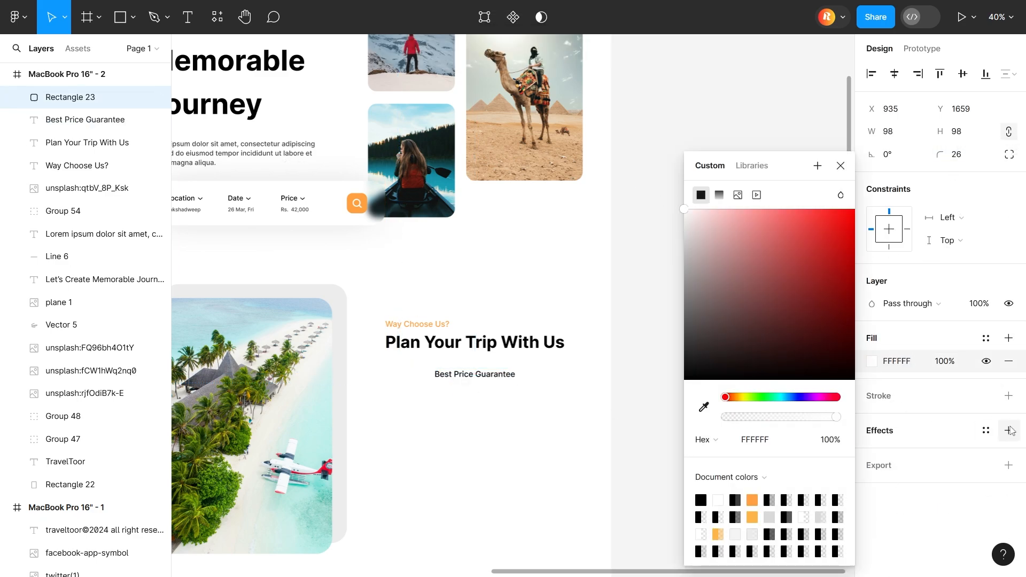
Step: Add a drop shadow to the white square with Y offset 0, blur about 134 and spread -24
{"action": "left_click", "coordinate": [1009, 431]}
{"action": "left_click", "coordinate": [872, 453]}
{"action": "left_click", "coordinate": [742, 512]}
{"action": "left_click", "coordinate": [684, 523]}
{"action": "type", "text": "0"}
{"action": "key", "text": "Return"}
{"action": "left_click_drag", "start_coordinate": [771, 489], "coordinate": [761, 513]}
{"action": "left_click_drag", "start_coordinate": [771, 489], "coordinate": [197, 544]}
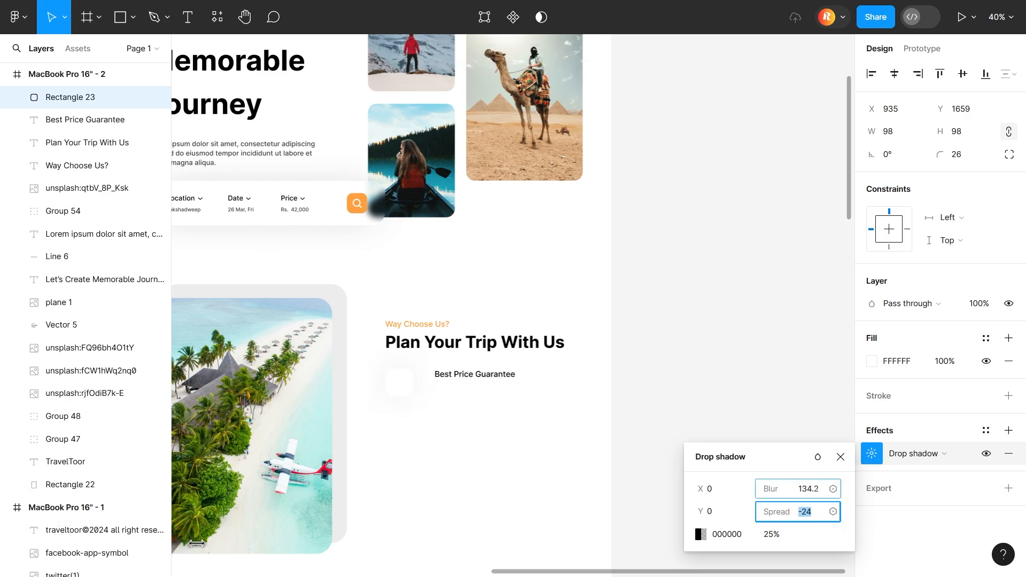
{"action": "left_click", "coordinate": [406, 513]}
Step: Set the opacity of the white square's drop shadow to 50%
{"action": "left_click", "coordinate": [400, 383]}
{"action": "left_click", "coordinate": [872, 454]}
{"action": "left_click", "coordinate": [784, 536]}
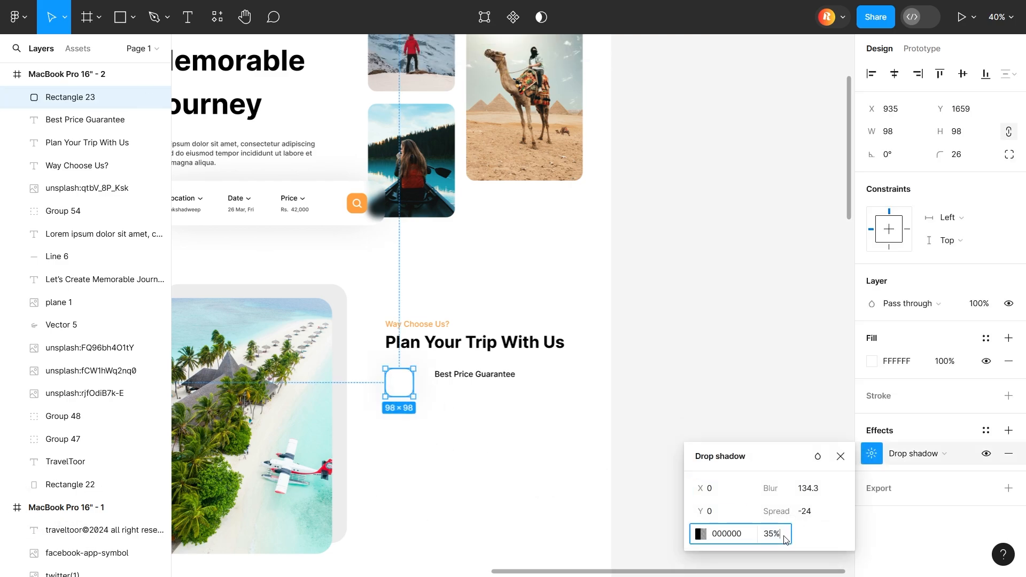
{"action": "type", "text": "50"}
{"action": "key", "text": "Return"}
{"action": "left_click", "coordinate": [532, 497]}
Step: Copy the "Best Price Guarantee" description line from the original frame and place it under the same title in the second frame
{"action": "scroll", "coordinate": [428, 331], "scroll_direction": "down", "scroll_amount": 2}
{"action": "scroll", "coordinate": [419, 323], "scroll_direction": "left", "scroll_amount": 7}
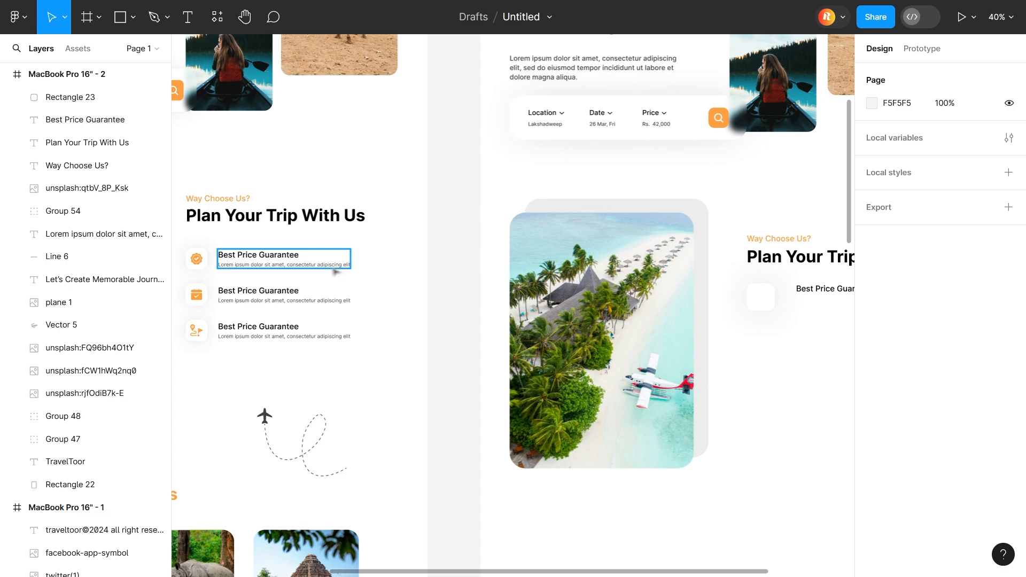
{"action": "double_click", "coordinate": [274, 267]}
{"action": "key", "text": "ctrl+c"}
{"action": "left_click", "coordinate": [764, 375]}
{"action": "scroll", "coordinate": [765, 375], "scroll_direction": "right", "scroll_amount": 5}
{"action": "scroll", "coordinate": [765, 375], "scroll_direction": "up", "scroll_amount": 1}
{"action": "key", "text": "ctrl+v"}
{"action": "left_click_drag", "start_coordinate": [501, 308], "coordinate": [567, 341]}
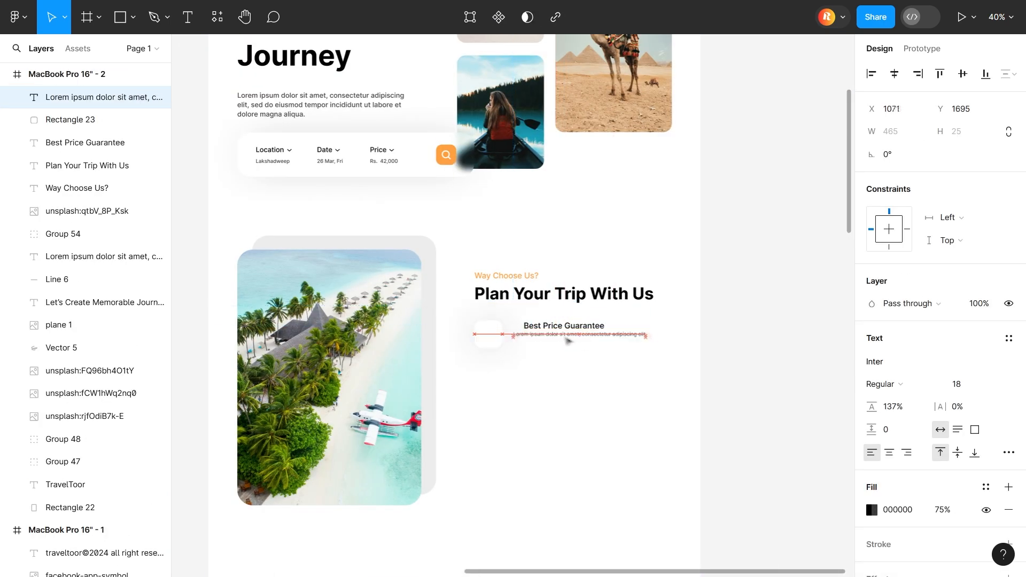
Step: Left-align the title and its description, set the spacing between them to 7, and position both beside the white square
{"action": "scroll", "coordinate": [572, 345], "scroll_direction": "up", "scroll_amount": 5}
{"action": "left_click", "coordinate": [492, 314], "text": "shift"}
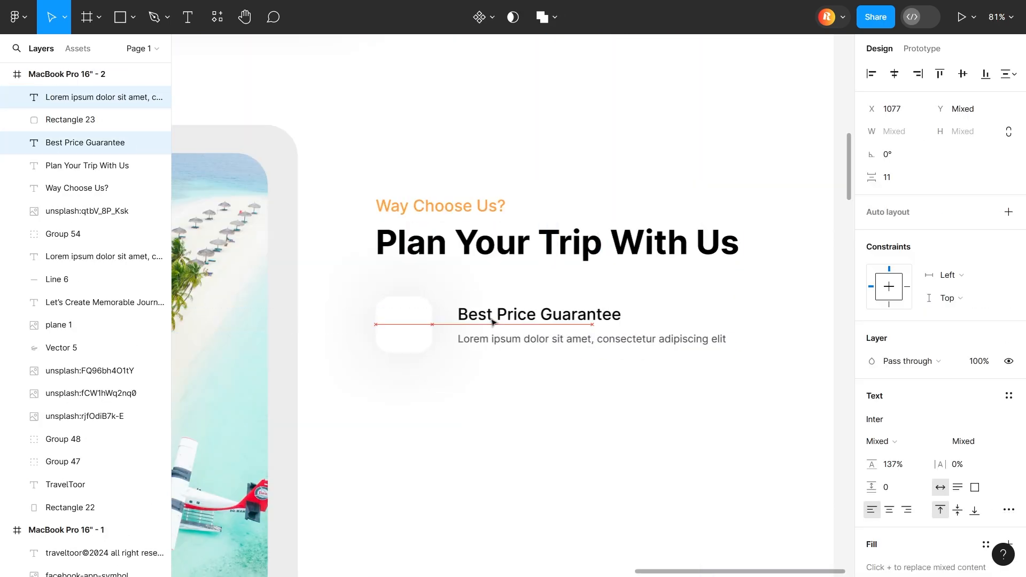
{"action": "left_click_drag", "start_coordinate": [872, 177], "coordinate": [871, 175]}
{"action": "mouse_move", "coordinate": [546, 315]}
{"action": "left_mouse_down"}
{"action": "mouse_move", "coordinate": [543, 307]}
{"action": "mouse_move", "coordinate": [548, 316]}
{"action": "left_mouse_up"}
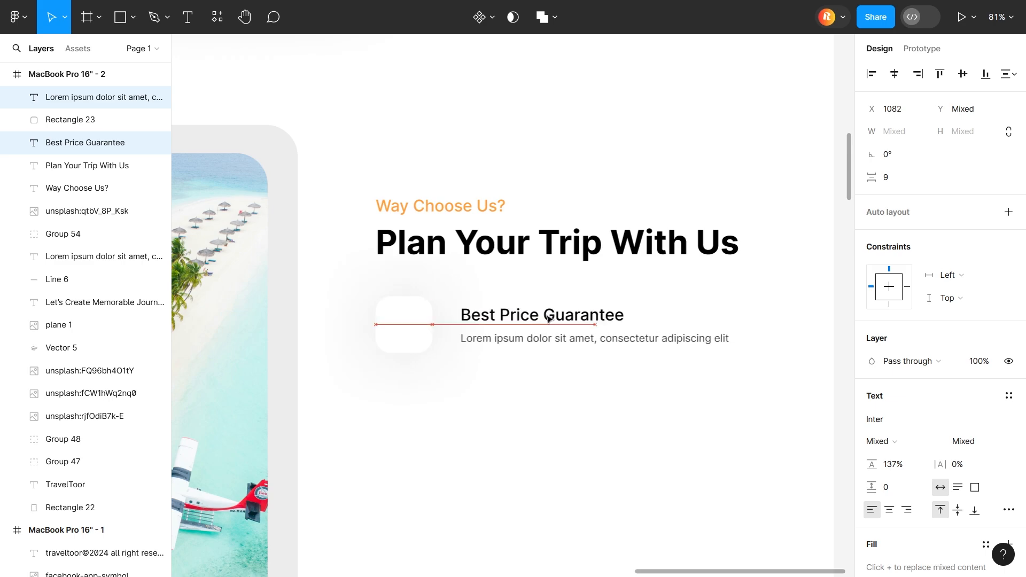
{"action": "left_click", "coordinate": [530, 377]}
{"action": "left_click", "coordinate": [523, 340]}
{"action": "left_click", "coordinate": [524, 316], "text": "shift"}
{"action": "left_click_drag", "start_coordinate": [872, 177], "coordinate": [868, 176]}
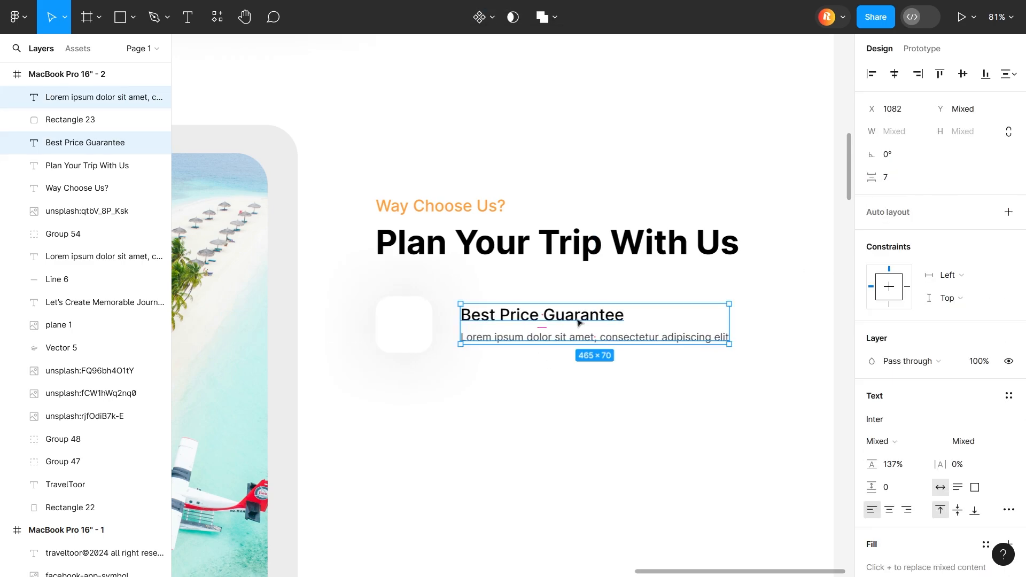
{"action": "left_click_drag", "start_coordinate": [578, 318], "coordinate": [574, 319]}
{"action": "left_click", "coordinate": [573, 357]}
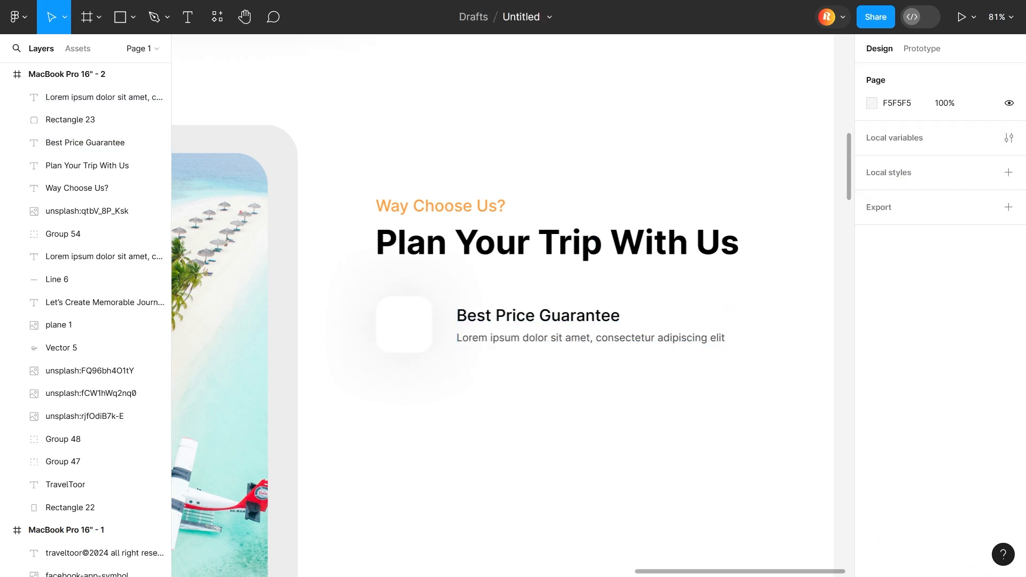
Step: Paste the orange badge icon, resize it to 50 × 50, and centre it on the white square
{"action": "key", "text": "ctrl+v"}
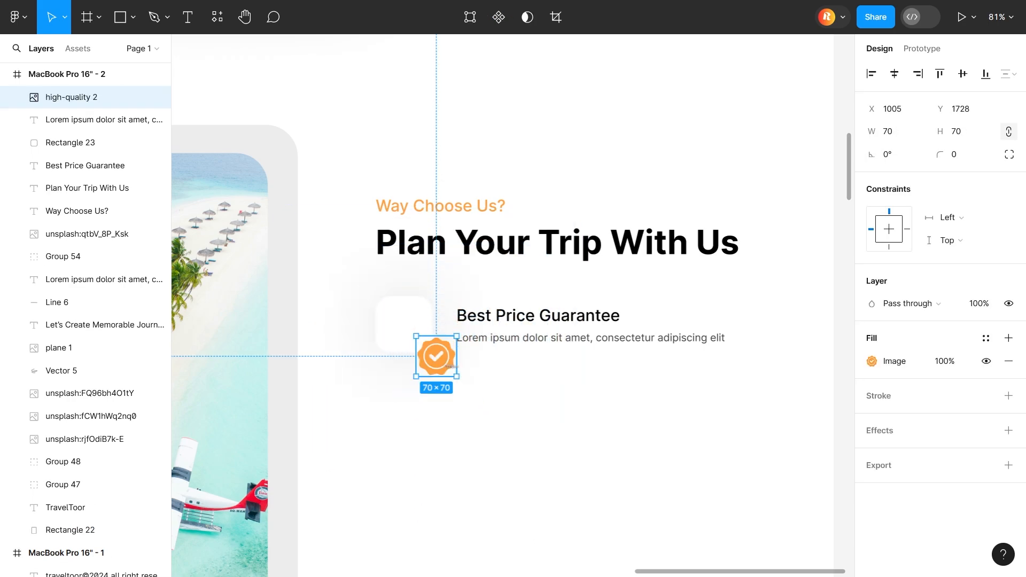
{"action": "left_click", "coordinate": [407, 369]}
{"action": "left_click", "coordinate": [403, 332]}
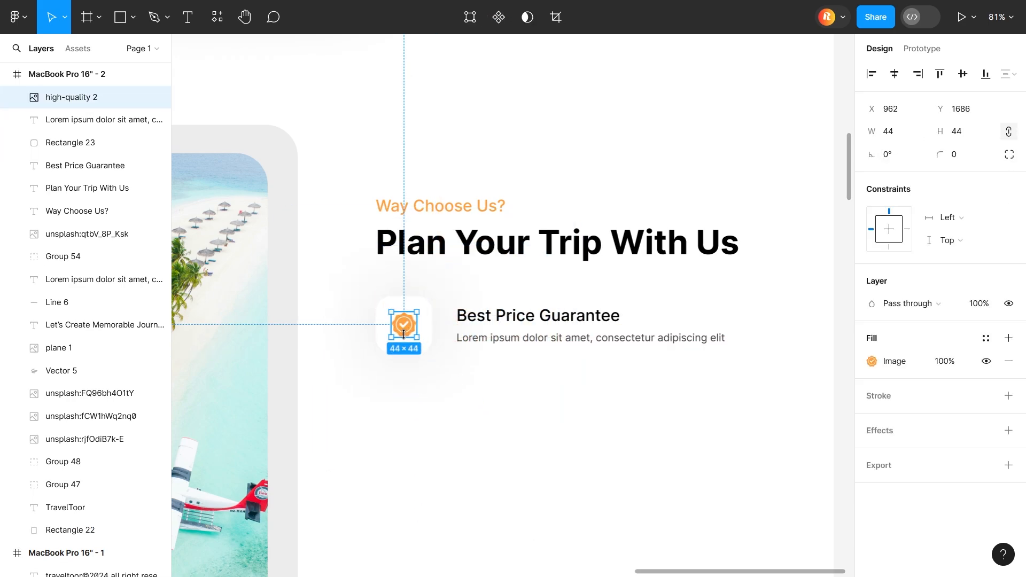
{"action": "left_click_drag", "start_coordinate": [404, 334], "coordinate": [406, 336]}
{"action": "scroll", "coordinate": [412, 374], "scroll_direction": "up", "scroll_amount": 5}
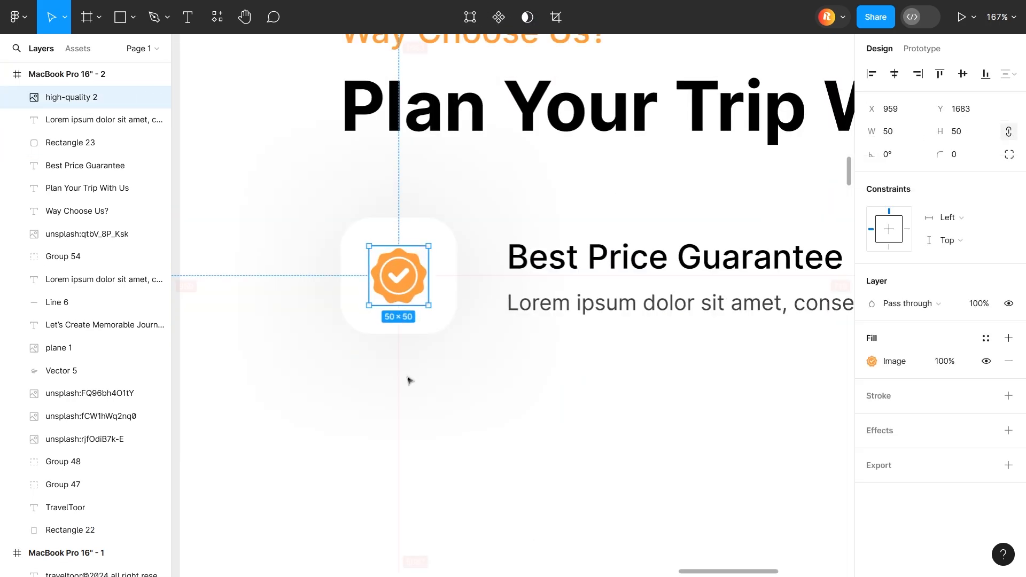
Step: Wrap the "Best Price Guarantee" title and its description in a frame, and group that frame
{"action": "scroll", "coordinate": [402, 373], "scroll_direction": "down", "scroll_amount": 5}
{"action": "left_click_drag", "start_coordinate": [631, 386], "coordinate": [505, 322]}
{"action": "right_click", "coordinate": [504, 320]}
{"action": "left_click", "coordinate": [521, 331]}
{"action": "right_click", "coordinate": [537, 320]}
{"action": "left_click", "coordinate": [561, 282]}
Step: Duplicate the whole "Best Price Guarantee" row twice below the original at equal spacing
{"action": "left_click_drag", "start_coordinate": [588, 387], "coordinate": [425, 425]}
{"action": "key", "text": "ctrl+d"}
{"action": "left_click", "coordinate": [791, 299]}
{"action": "scroll", "coordinate": [791, 284], "scroll_direction": "down", "scroll_amount": 1}
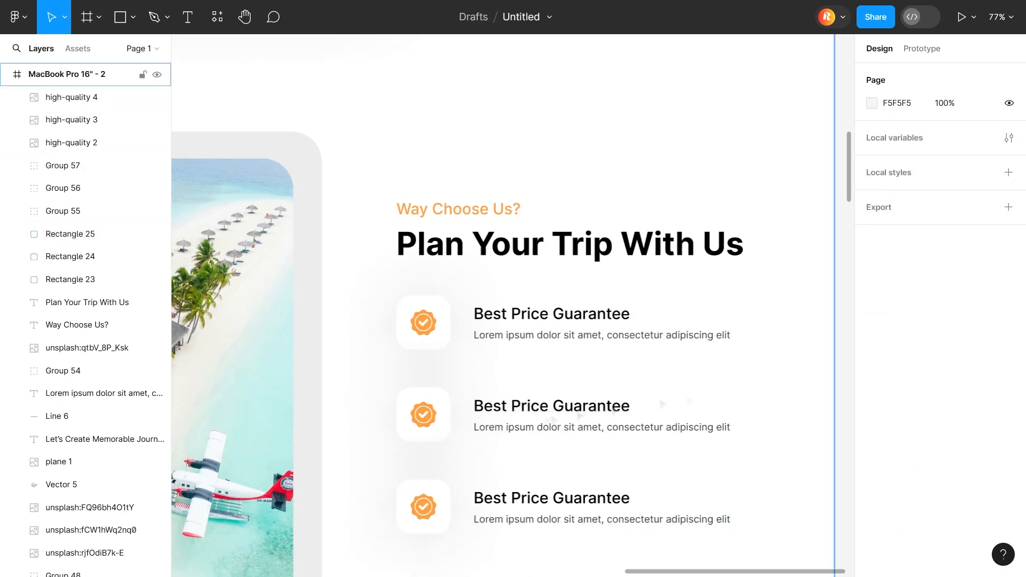
Step: Replace the badge image in the second row with the orange calendar icon
{"action": "left_click", "coordinate": [423, 414]}
{"action": "left_click", "coordinate": [872, 361]}
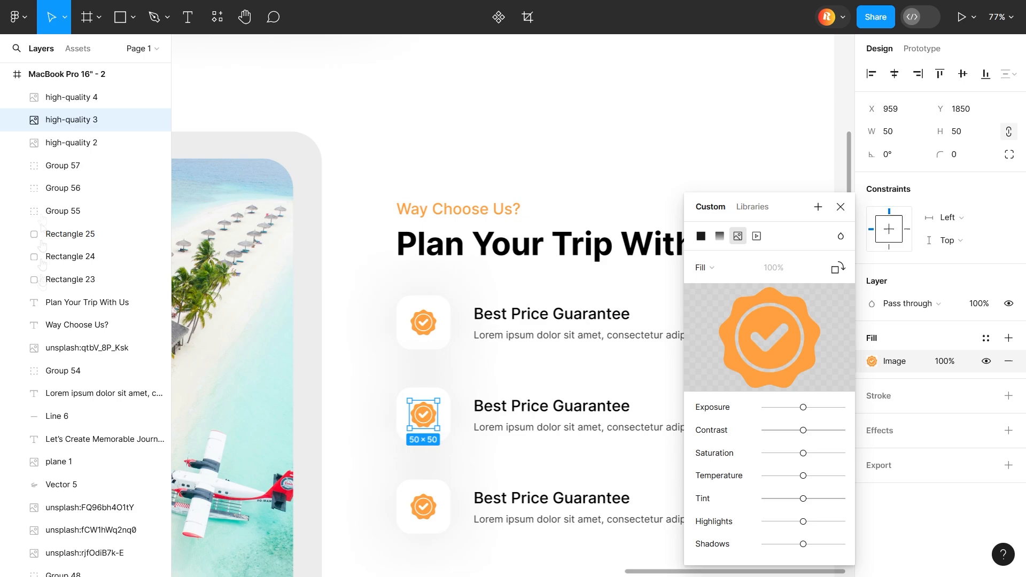
{"action": "left_click", "coordinate": [599, 265]}
{"action": "left_click", "coordinate": [508, 465]}
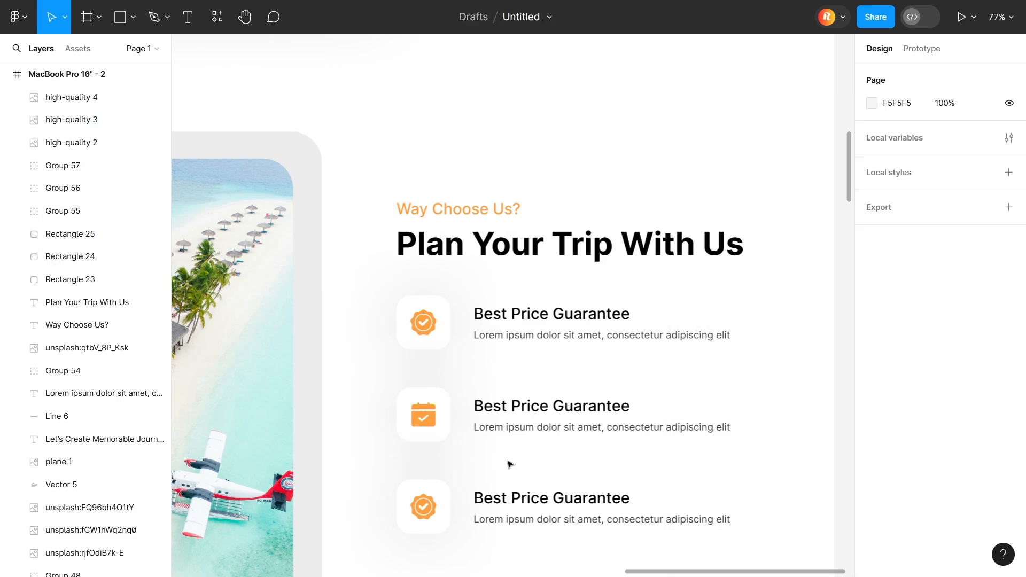
Step: Check the second row's title in the original frame and change the duplicated one to "Booking Option's"
{"action": "scroll", "coordinate": [509, 465], "scroll_direction": "left", "scroll_amount": 14}
{"action": "scroll", "coordinate": [509, 465], "scroll_direction": "down", "scroll_amount": 2}
{"action": "double_click", "coordinate": [375, 214]}
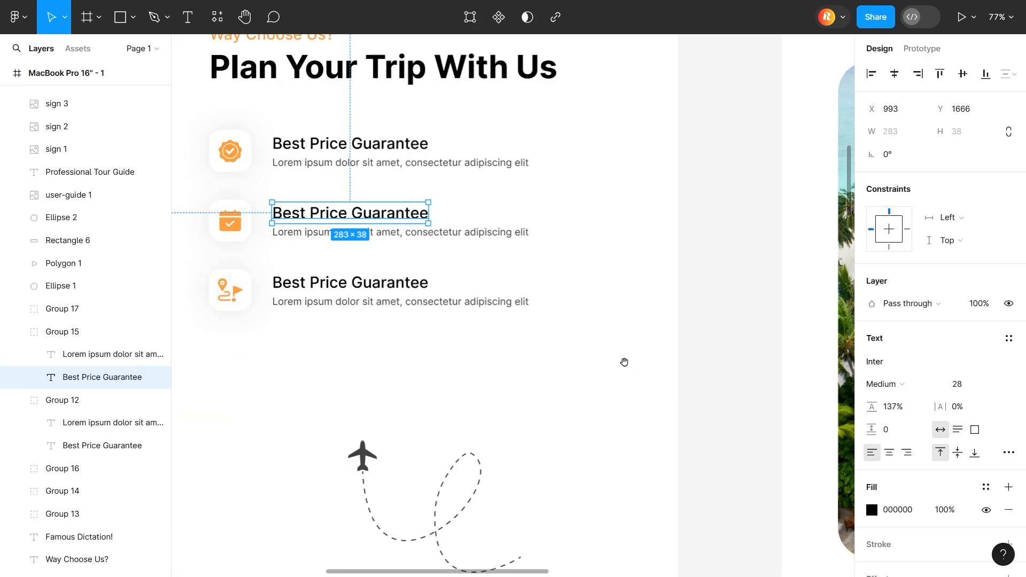
{"action": "left_click_drag", "start_coordinate": [625, 363], "coordinate": [184, 342]}
{"action": "left_click_drag", "start_coordinate": [749, 299], "coordinate": [455, 315]}
{"action": "double_click", "coordinate": [453, 310]}
{"action": "type", "text": "Bokk"}
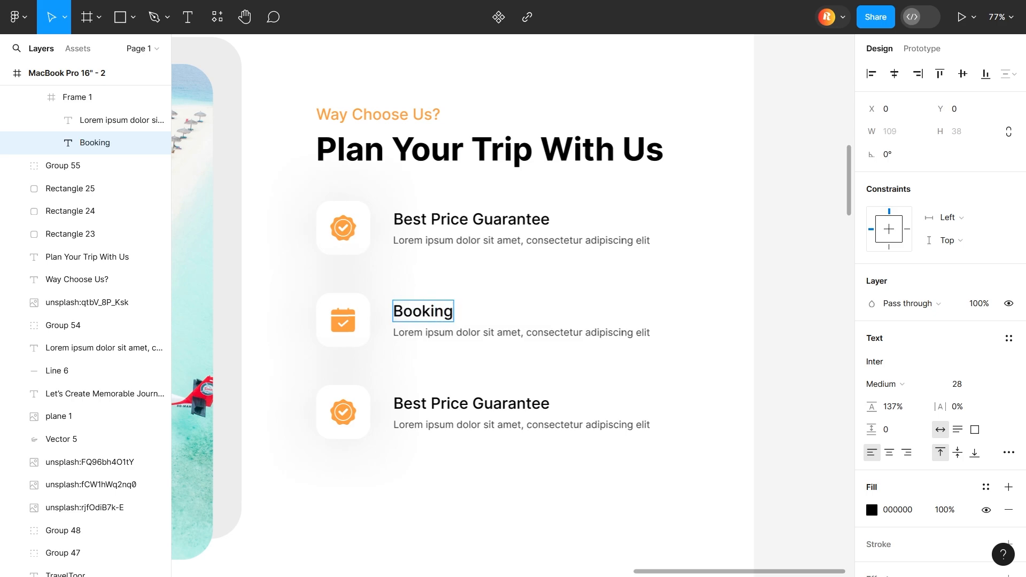
Step: Replace the badge image in the third row with the orange route map icon
{"action": "double_click", "coordinate": [343, 413]}
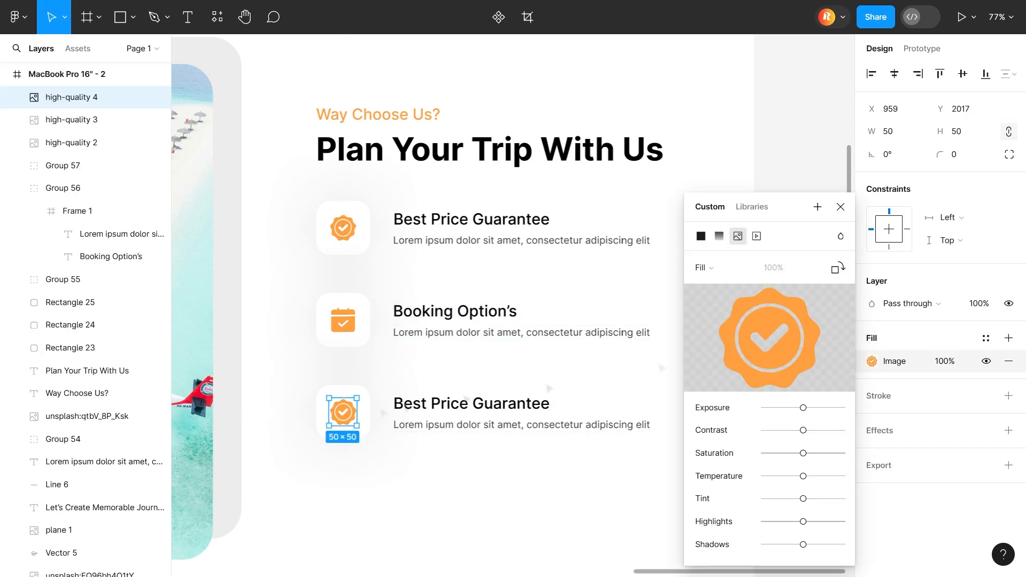
{"action": "left_click", "coordinate": [728, 393]}
{"action": "left_click", "coordinate": [567, 454]}
Step: Change the third row's title to "Revising Track Map"
{"action": "double_click", "coordinate": [489, 408]}
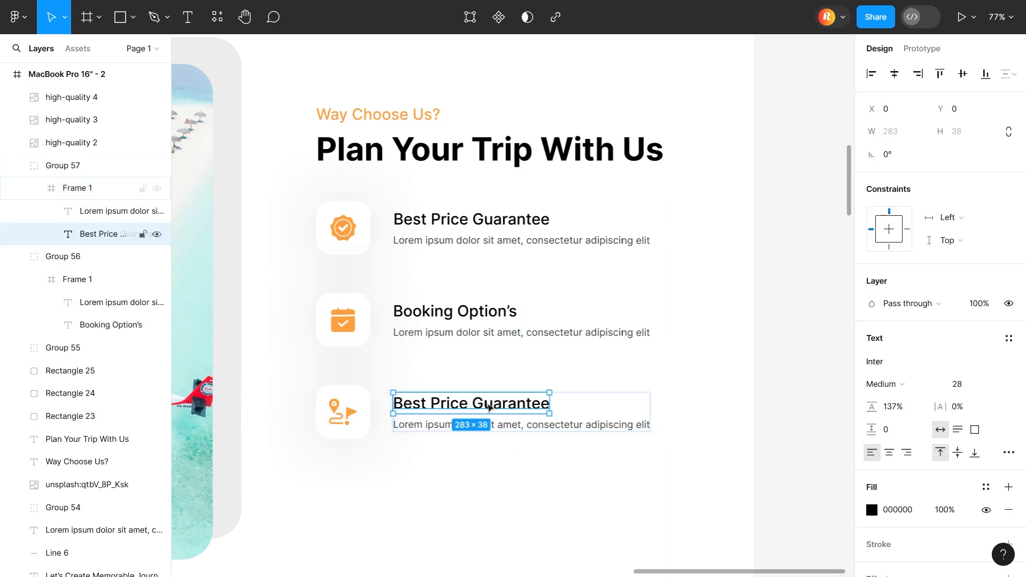
{"action": "type", "text": "reck"}
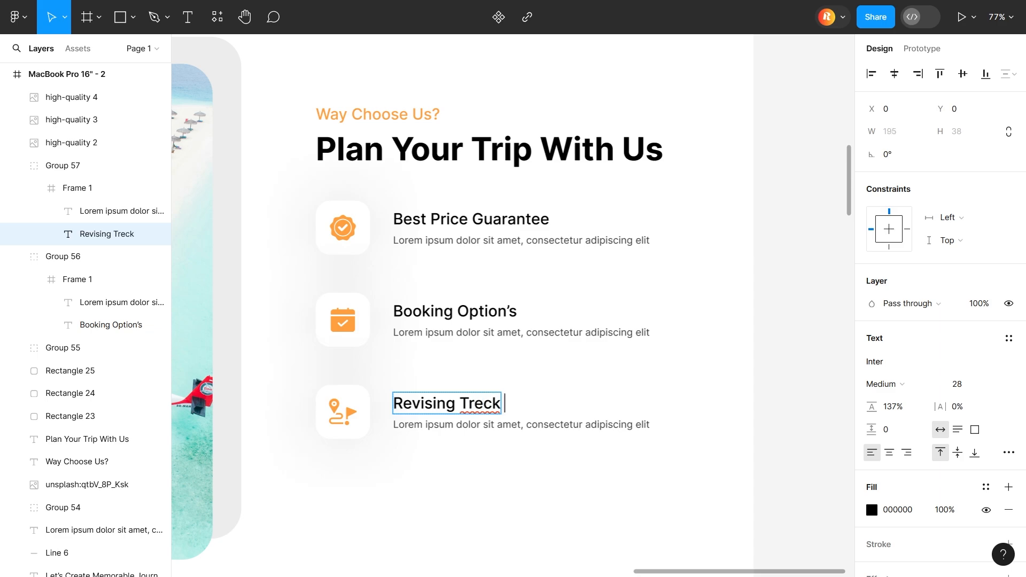
{"action": "right_click", "coordinate": [461, 398]}
{"action": "left_click", "coordinate": [484, 412]}
Step: Align the third row's icon, white square and text on their vertical centres, and group them
{"action": "left_click_drag", "start_coordinate": [626, 467], "coordinate": [348, 402]}
{"action": "right_click", "coordinate": [348, 402]}
{"action": "left_click", "coordinate": [964, 75]}
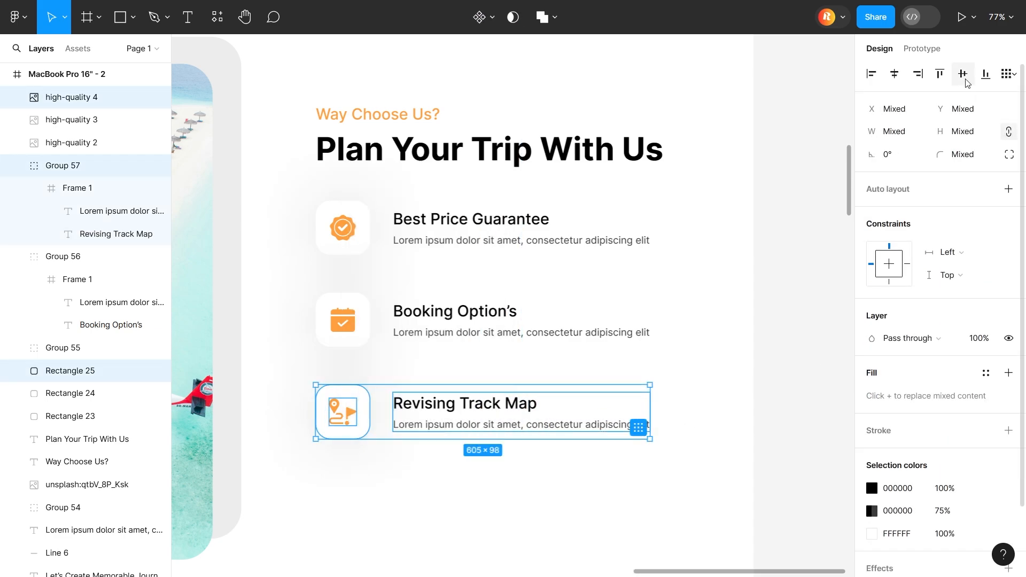
{"action": "right_click", "coordinate": [513, 409]}
{"action": "left_click", "coordinate": [551, 299]}
Step: Group the icon, white square and text of the "Booking Option's" row, and likewise those of the "Best Price Guarantee" row
{"action": "left_click_drag", "start_coordinate": [621, 364], "coordinate": [327, 314]}
{"action": "right_click", "coordinate": [327, 314]}
{"action": "left_click", "coordinate": [361, 303]}
{"action": "left_click_drag", "start_coordinate": [636, 290], "coordinate": [334, 220]}
{"action": "right_click", "coordinate": [334, 221]}
{"action": "left_click", "coordinate": [369, 299]}
{"action": "left_click_drag", "start_coordinate": [507, 469], "coordinate": [653, 238]}
{"action": "left_click", "coordinate": [382, 143], "text": "shift"}
{"action": "left_click", "coordinate": [463, 484]}
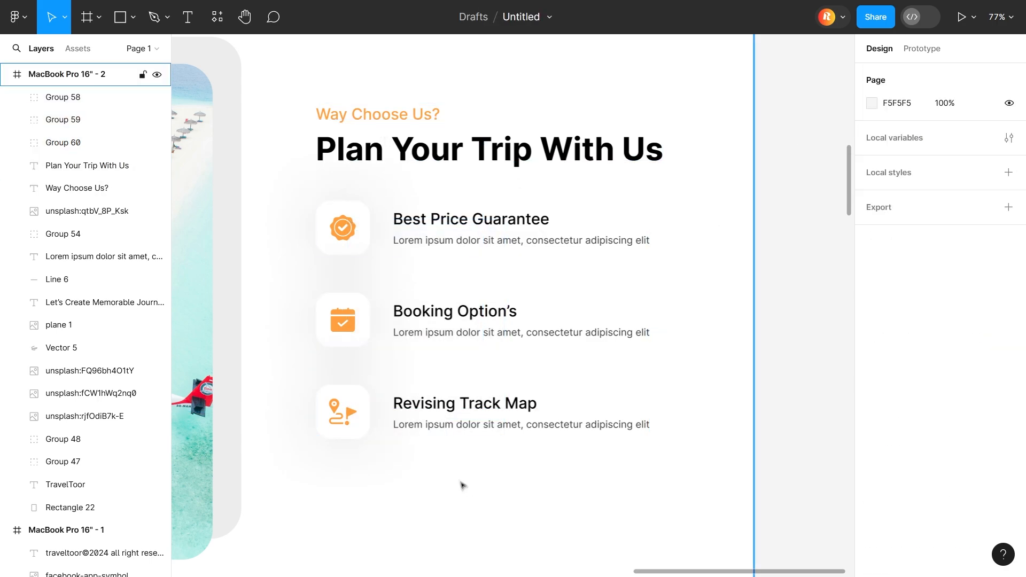
Step: Draw a 297 × 106 rectangle with corner radius 25 and place it over the beach photo's lower right corner
{"action": "scroll", "coordinate": [697, 394], "scroll_direction": "down", "scroll_amount": 5}
{"action": "double_click", "coordinate": [459, 383]}
{"action": "mouse_move", "coordinate": [600, 414]}
{"action": "left_mouse_down"}
{"action": "mouse_move", "coordinate": [718, 345]}
{"action": "mouse_move", "coordinate": [360, 360]}
{"action": "left_mouse_up"}
{"action": "scroll", "coordinate": [747, 344], "scroll_direction": "up", "scroll_amount": 4}
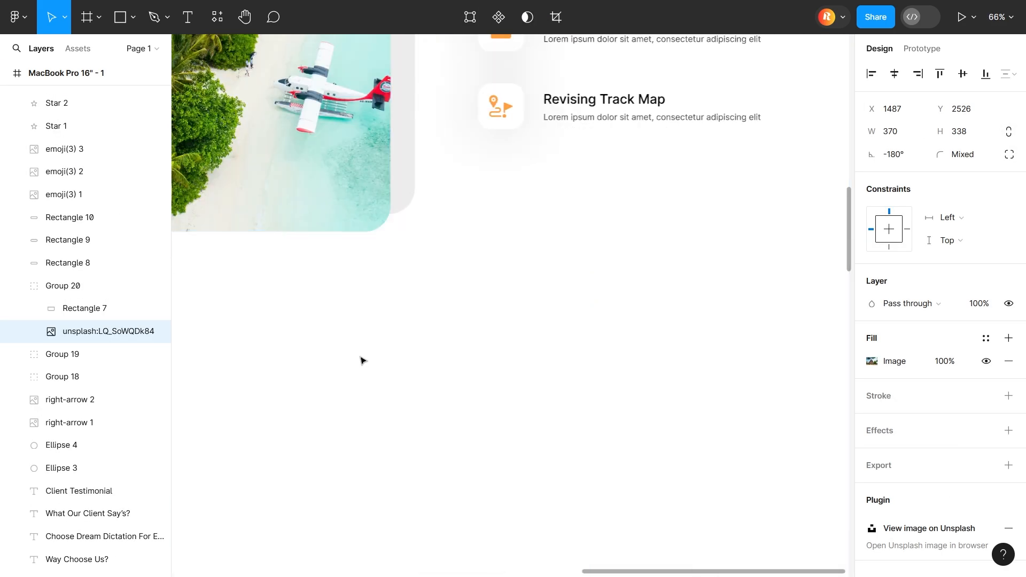
{"action": "key", "text": "r"}
{"action": "left_click_drag", "start_coordinate": [297, 216], "coordinate": [416, 258]}
{"action": "left_click_drag", "start_coordinate": [940, 155], "coordinate": [959, 155]}
{"action": "left_click_drag", "start_coordinate": [381, 265], "coordinate": [420, 237]}
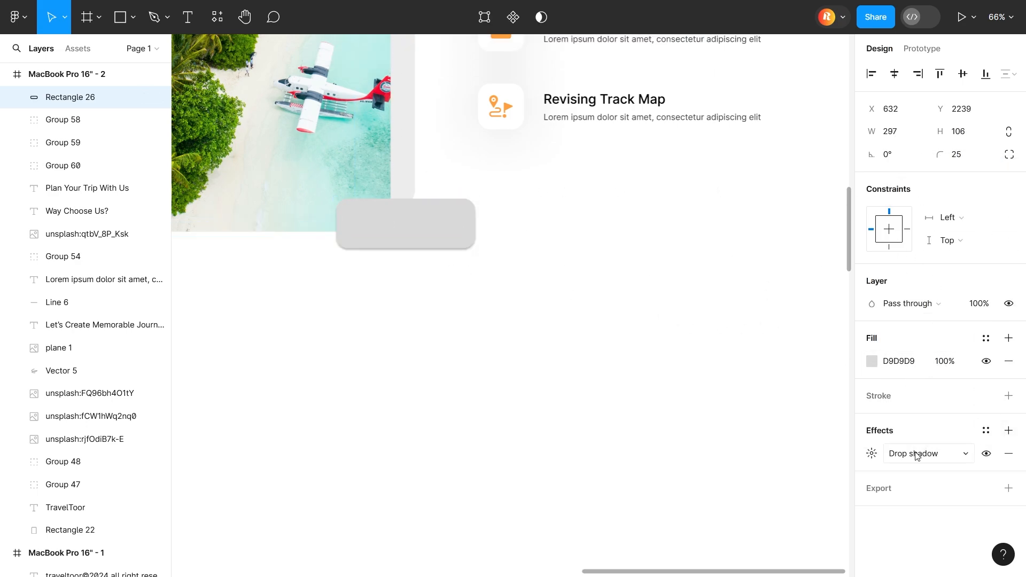
Step: Give the new card a drop shadow with Y 0, blur 37.2 and spread -13, and fill it with FFFFFF at 1%
{"action": "left_click", "coordinate": [872, 454]}
{"action": "left_click", "coordinate": [776, 512]}
{"action": "left_click_drag", "start_coordinate": [790, 492], "coordinate": [224, 538]}
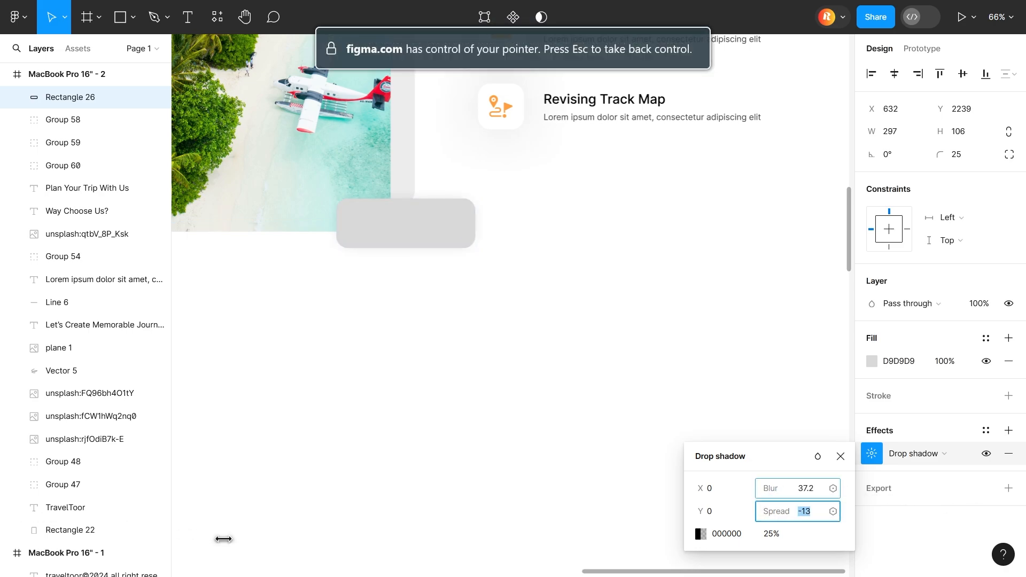
{"action": "left_click", "coordinate": [872, 362]}
{"action": "left_click_drag", "start_coordinate": [765, 316], "coordinate": [662, 198]}
{"action": "key", "text": "Escape"}
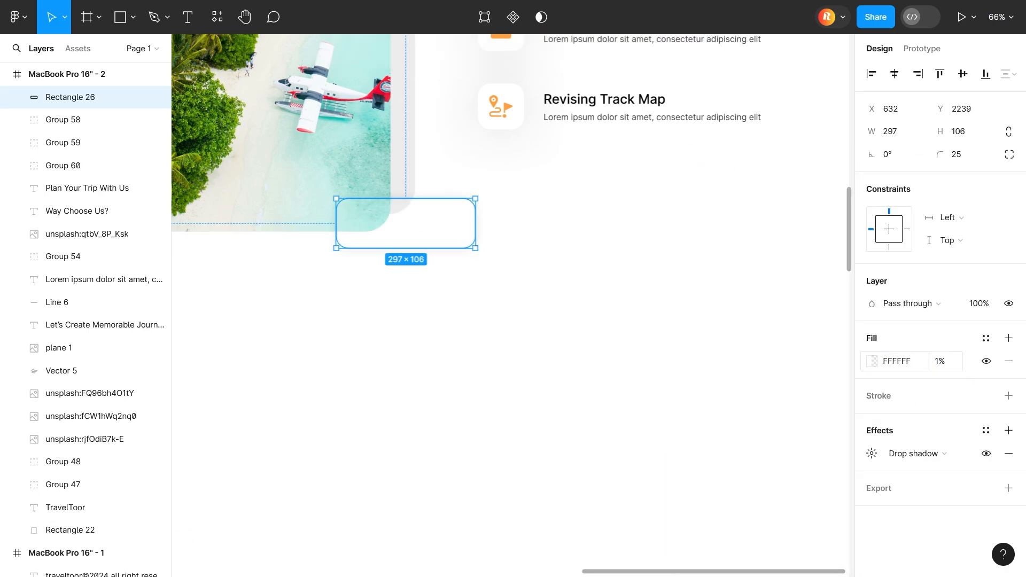
Step: Add a background blur effect to the card and increase its blur amount
{"action": "left_click", "coordinate": [1010, 431]}
{"action": "left_click", "coordinate": [928, 454]}
{"action": "left_click", "coordinate": [939, 489]}
{"action": "left_click", "coordinate": [872, 454]}
{"action": "left_click_drag", "start_coordinate": [702, 489], "coordinate": [972, 503]}
{"action": "left_click", "coordinate": [334, 339]}
Step: Set the spread of the card's drop shadow to -23 and increase its blur
{"action": "left_click", "coordinate": [399, 230]}
{"action": "left_click", "coordinate": [873, 477]}
{"action": "left_click_drag", "start_coordinate": [779, 490], "coordinate": [735, 488]}
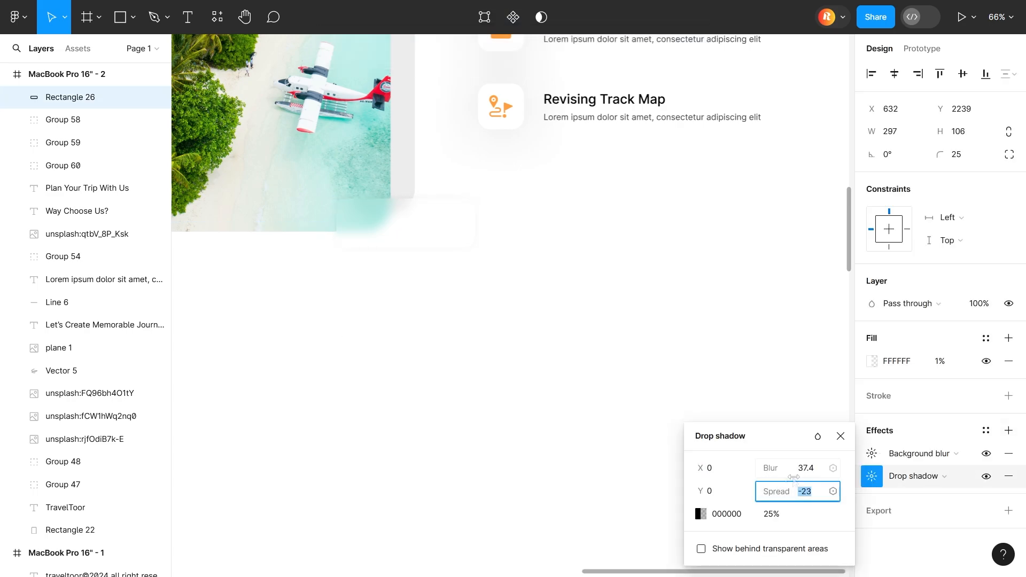
{"action": "left_click_drag", "start_coordinate": [794, 470], "coordinate": [1024, 476]}
{"action": "left_click", "coordinate": [292, 320]}
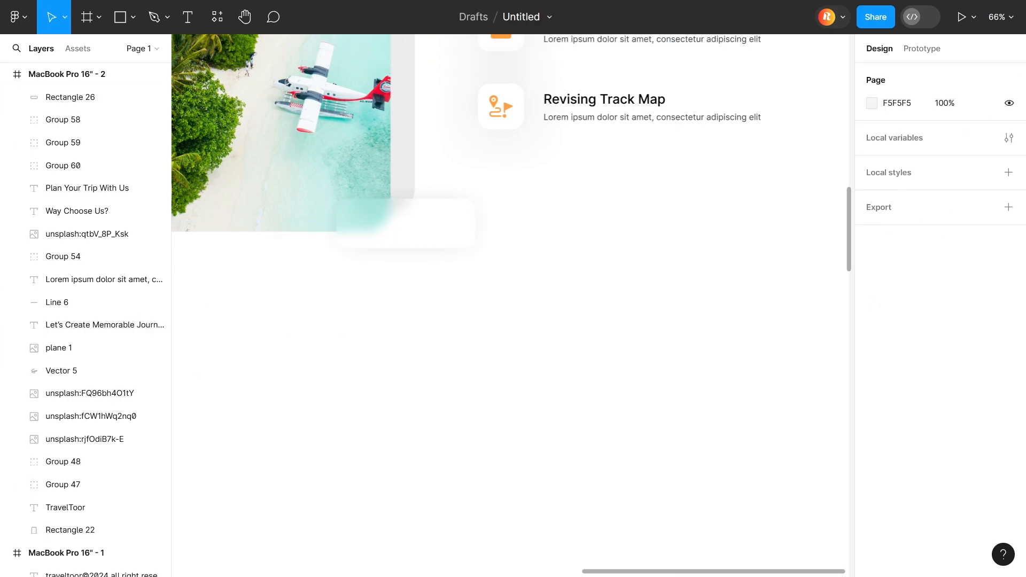
Step: Paste the orange user-guide icon into the card, scale it down, and centre it on a white circle drawn behind it
{"action": "key", "text": "ctrl+v"}
{"action": "left_click_drag", "start_coordinate": [501, 302], "coordinate": [404, 290]}
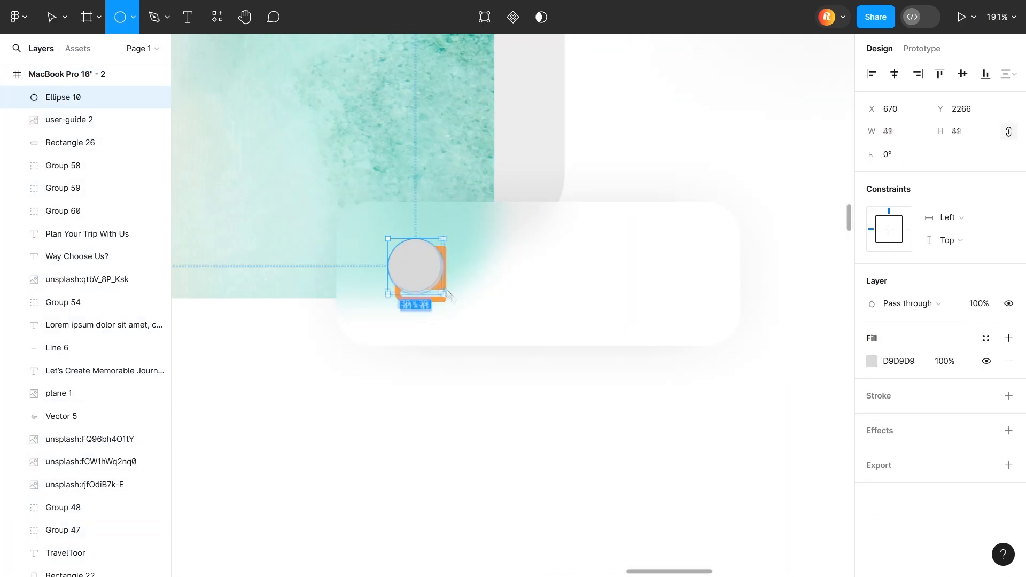
{"action": "left_click_drag", "start_coordinate": [437, 303], "coordinate": [442, 290]}
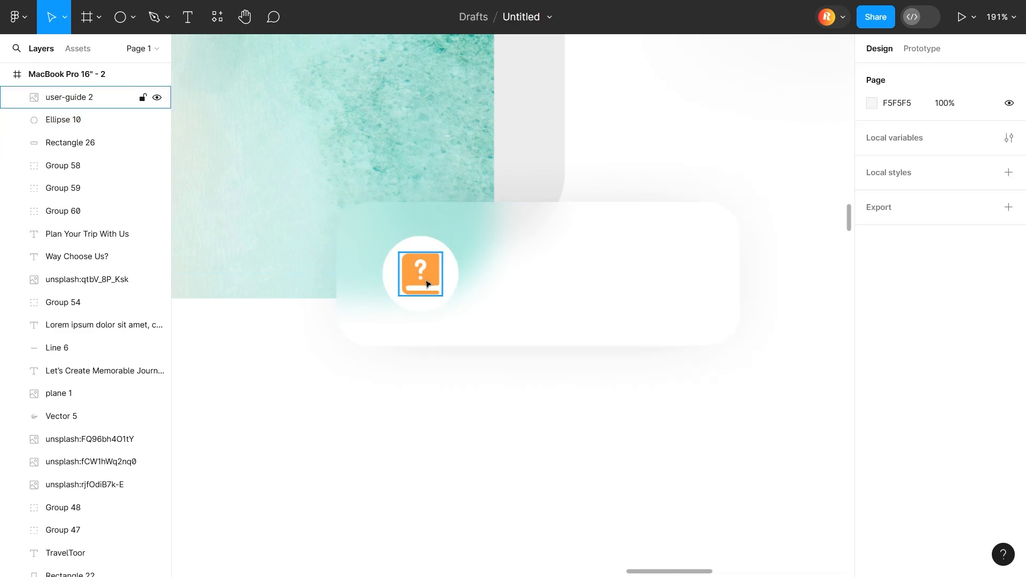
{"action": "left_click", "coordinate": [70, 97]}
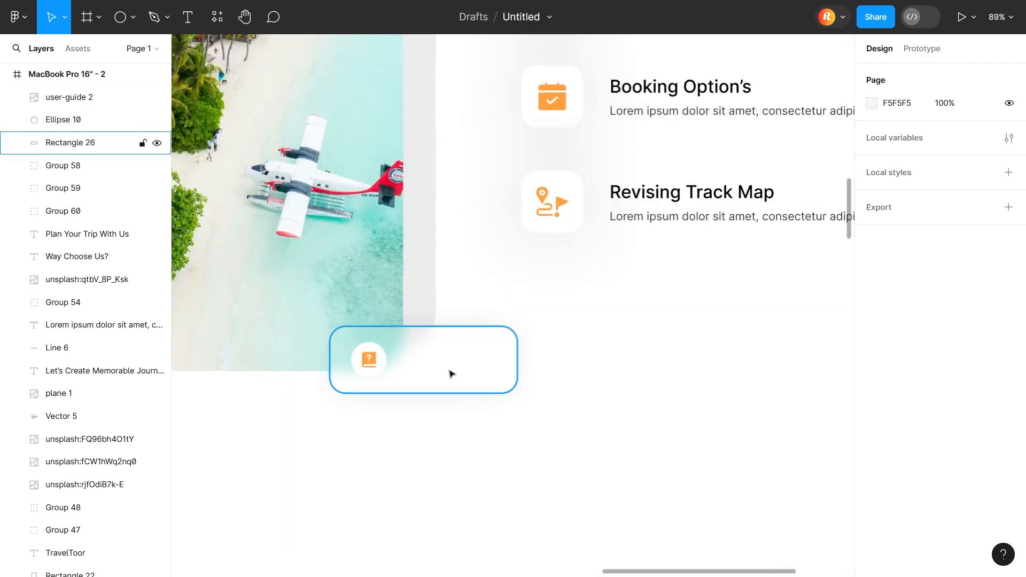
Step: Add the text "Professional Tour Guide" on two lines beside the card's icon at font size 18
{"action": "key", "text": "t"}
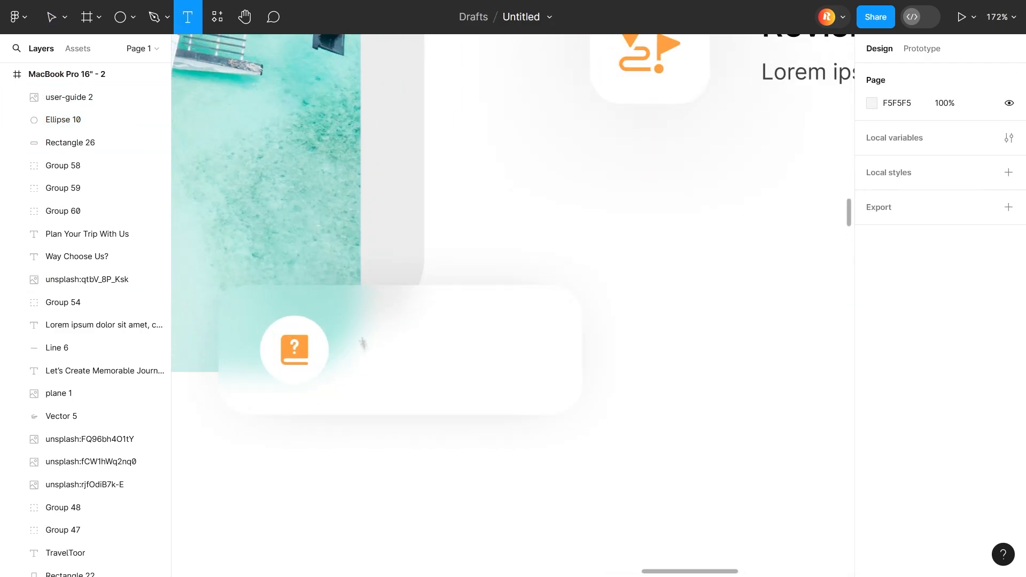
{"action": "left_click", "coordinate": [376, 345]}
{"action": "type", "text": "Professional Tour"}
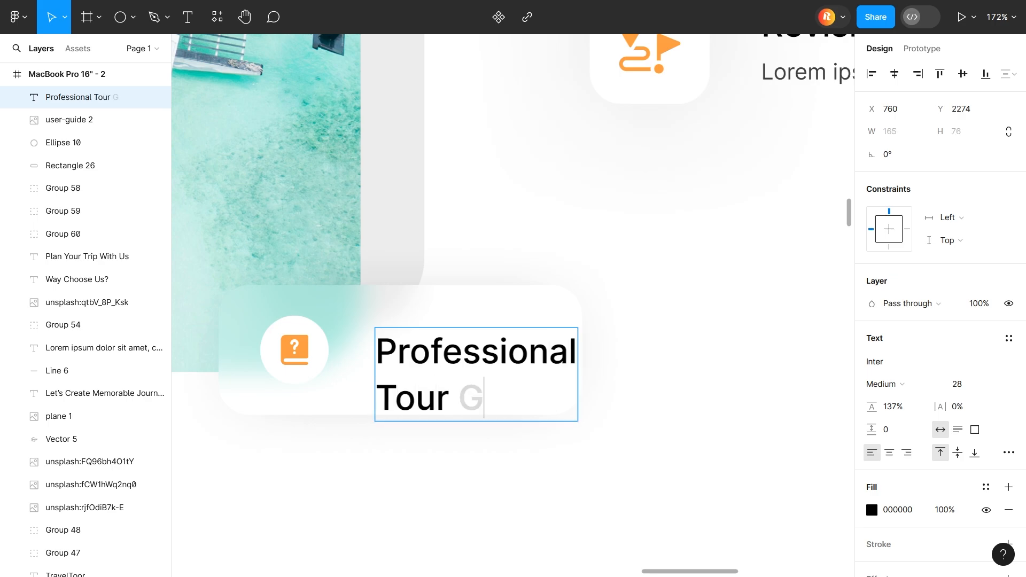
{"action": "key", "text": "ctrl+a"}
{"action": "left_click", "coordinate": [971, 386]}
{"action": "type", "text": "18"}
{"action": "key", "text": "Return"}
{"action": "key", "text": "Escape"}
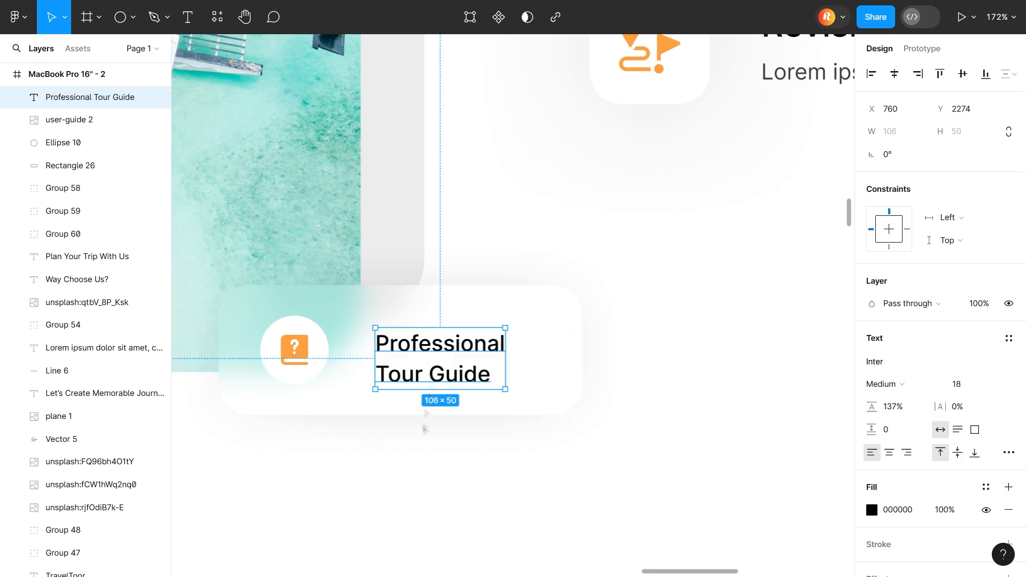
Step: Narrow the floating guide card to 285 wide and reposition its two-line text inside it
{"action": "left_click", "coordinate": [552, 349]}
{"action": "left_click_drag", "start_coordinate": [582, 348], "coordinate": [568, 348]}
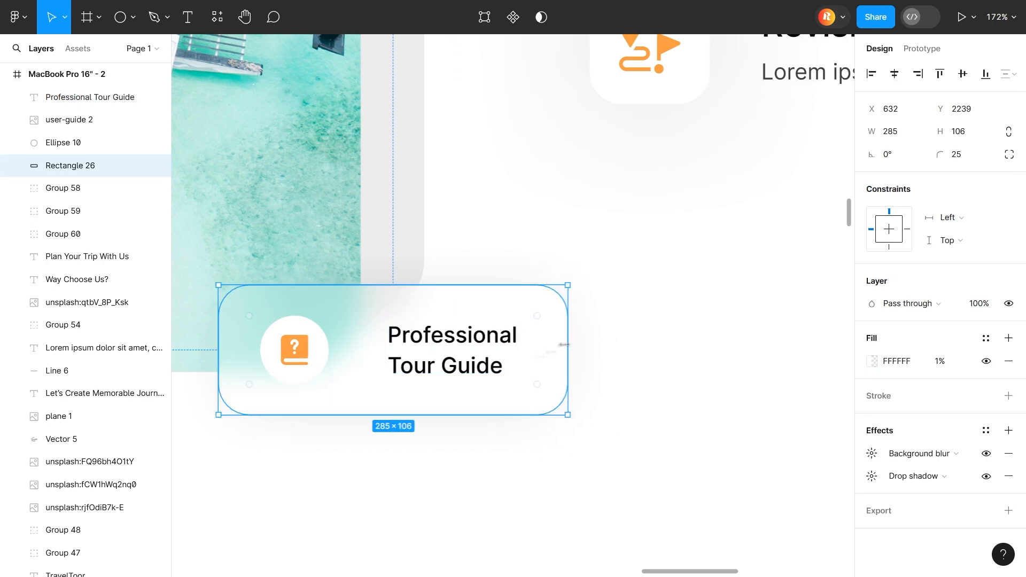
{"action": "left_click_drag", "start_coordinate": [483, 365], "coordinate": [476, 365]}
Step: Group the guide icon with its white circle and nudge the group and the text into place in the card
{"action": "left_click", "coordinate": [294, 350]}
{"action": "left_click", "coordinate": [269, 350], "text": "shift"}
{"action": "right_click", "coordinate": [267, 350]}
{"action": "left_click", "coordinate": [292, 316]}
{"action": "left_click_drag", "start_coordinate": [320, 361], "coordinate": [321, 361]}
{"action": "left_click_drag", "start_coordinate": [430, 354], "coordinate": [432, 354]}
Step: Give the "Professional Tour Guide" text a heavier font weight
{"action": "left_click", "coordinate": [904, 385]}
{"action": "left_click", "coordinate": [915, 314]}
{"action": "left_click", "coordinate": [522, 467]}
{"action": "left_click_drag", "start_coordinate": [516, 468], "coordinate": [576, 435]}
{"action": "scroll", "coordinate": [545, 466], "scroll_direction": "down", "scroll_amount": 3}
{"action": "scroll", "coordinate": [592, 369], "scroll_direction": "up", "scroll_amount": 5}
{"action": "scroll", "coordinate": [576, 434], "scroll_direction": "down", "scroll_amount": 2}
Step: Move the "Professional Tour Guide" text closer to the icon and balance both within the card
{"action": "left_click", "coordinate": [565, 338]}
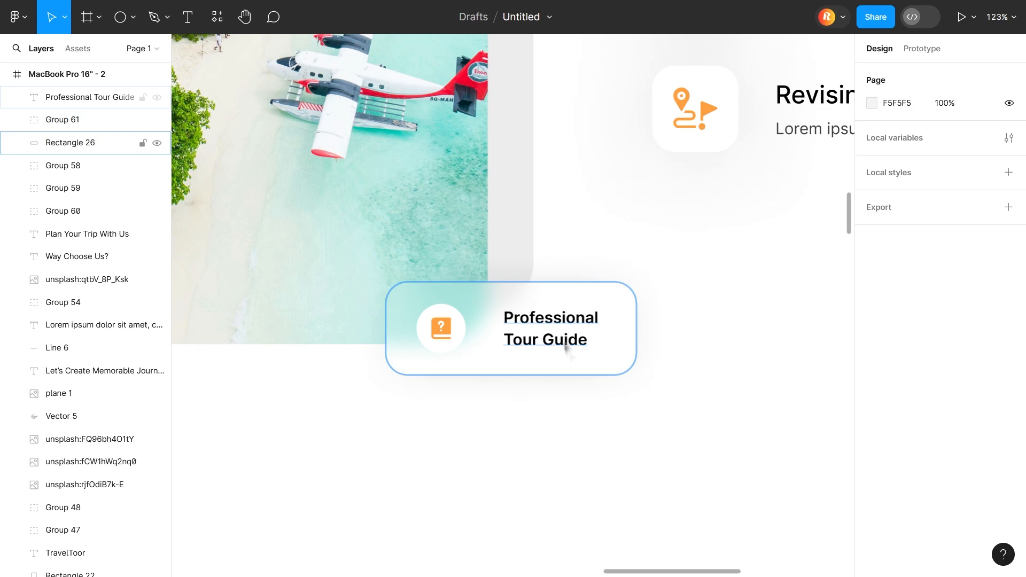
{"action": "left_click", "coordinate": [565, 338]}
{"action": "left_click", "coordinate": [1009, 452]}
{"action": "left_click", "coordinate": [567, 448]}
{"action": "left_click_drag", "start_coordinate": [565, 339], "coordinate": [529, 339]}
{"action": "left_click", "coordinate": [565, 363]}
{"action": "left_click", "coordinate": [441, 328]}
{"action": "left_click", "coordinate": [531, 339], "text": "shift"}
{"action": "left_click", "coordinate": [546, 460]}
Step: Duplicate the plane and its dashed flight path from the hero section and place the rotated copy below the feature rows
{"action": "scroll", "coordinate": [546, 461], "scroll_direction": "down", "scroll_amount": 4}
{"action": "scroll", "coordinate": [546, 461], "scroll_direction": "down", "scroll_amount": 1}
{"action": "scroll", "coordinate": [546, 460], "scroll_direction": "up", "scroll_amount": 6}
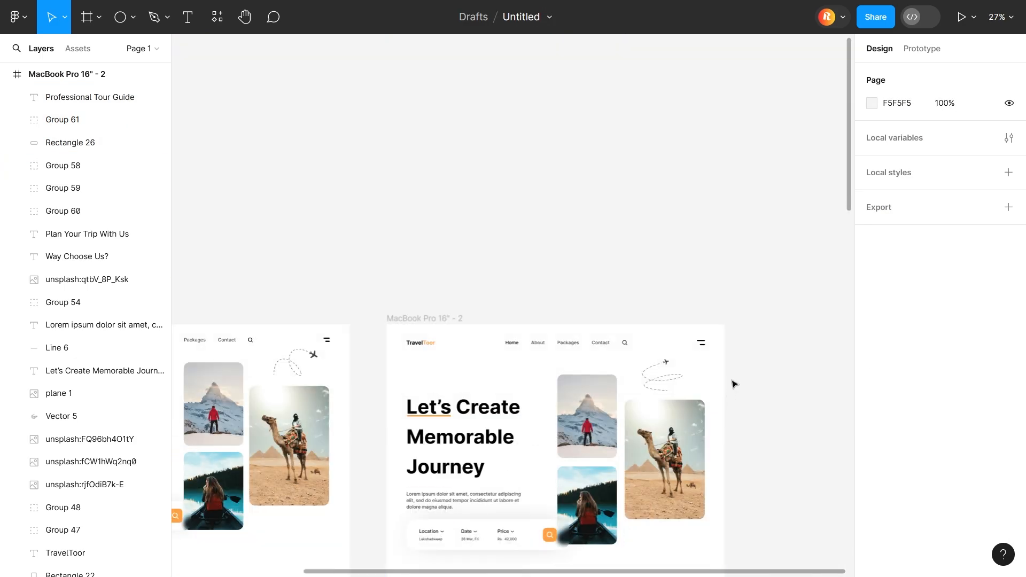
{"action": "left_click_drag", "start_coordinate": [731, 386], "coordinate": [650, 359]}
{"action": "left_click_drag", "start_coordinate": [662, 378], "coordinate": [653, 497]}
{"action": "scroll", "coordinate": [653, 498], "scroll_direction": "down", "scroll_amount": 7}
{"action": "left_click_drag", "start_coordinate": [670, 442], "coordinate": [643, 409]}
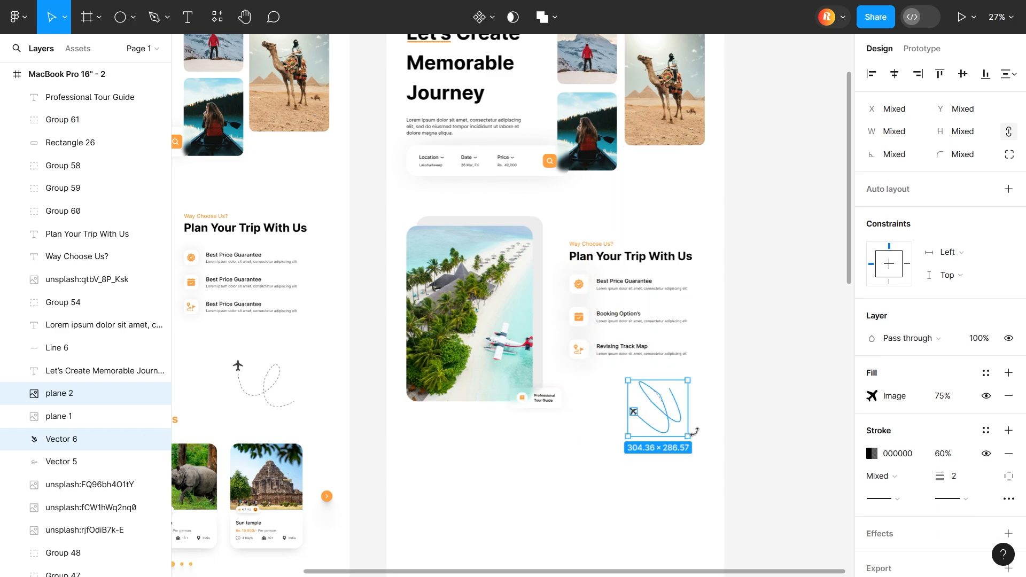
{"action": "left_click", "coordinate": [704, 452]}
{"action": "left_click_drag", "start_coordinate": [635, 465], "coordinate": [782, 410]}
Step: Duplicate the section's two headings below the beach photo and change the small orange one to "Famous Dictation!"
{"action": "left_click_drag", "start_coordinate": [691, 340], "coordinate": [584, 425]}
{"action": "left_click", "coordinate": [595, 486]}
{"action": "scroll", "coordinate": [618, 475], "scroll_direction": "up", "scroll_amount": 5}
{"action": "double_click", "coordinate": [470, 320]}
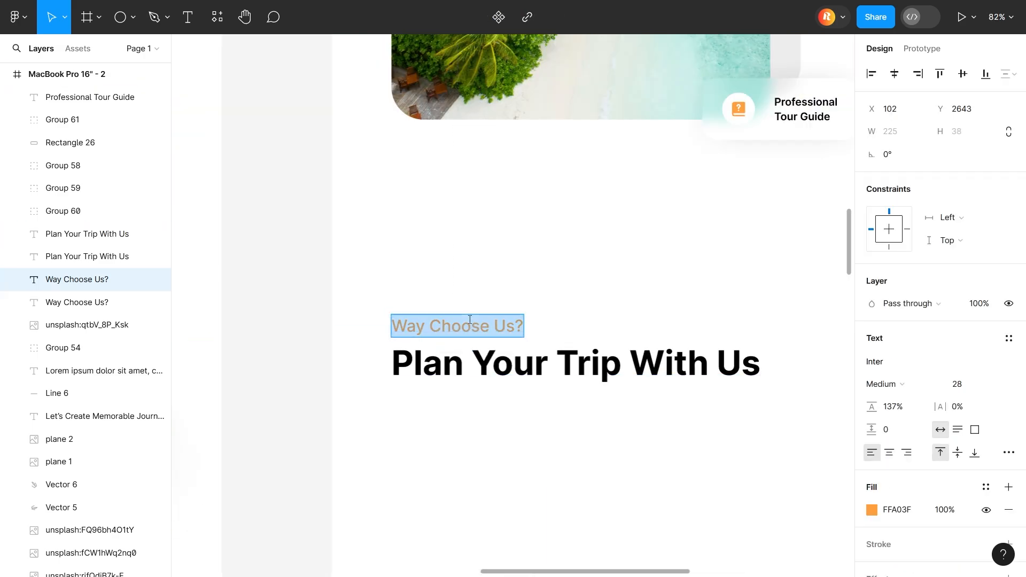
{"action": "right_click", "coordinate": [497, 324]}
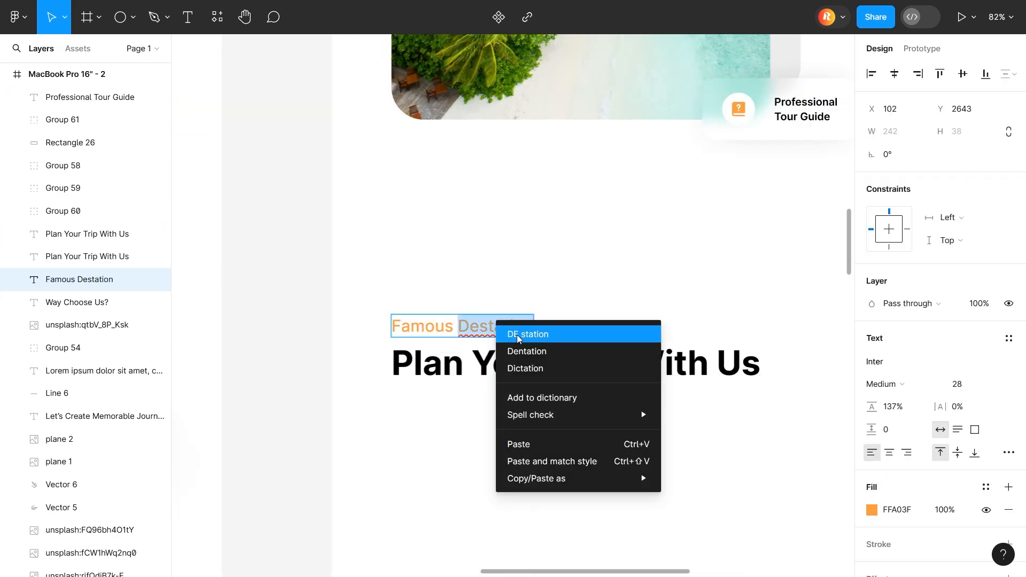
{"action": "left_click", "coordinate": [529, 369]}
{"action": "scroll", "coordinate": [539, 433], "scroll_direction": "down", "scroll_amount": 5}
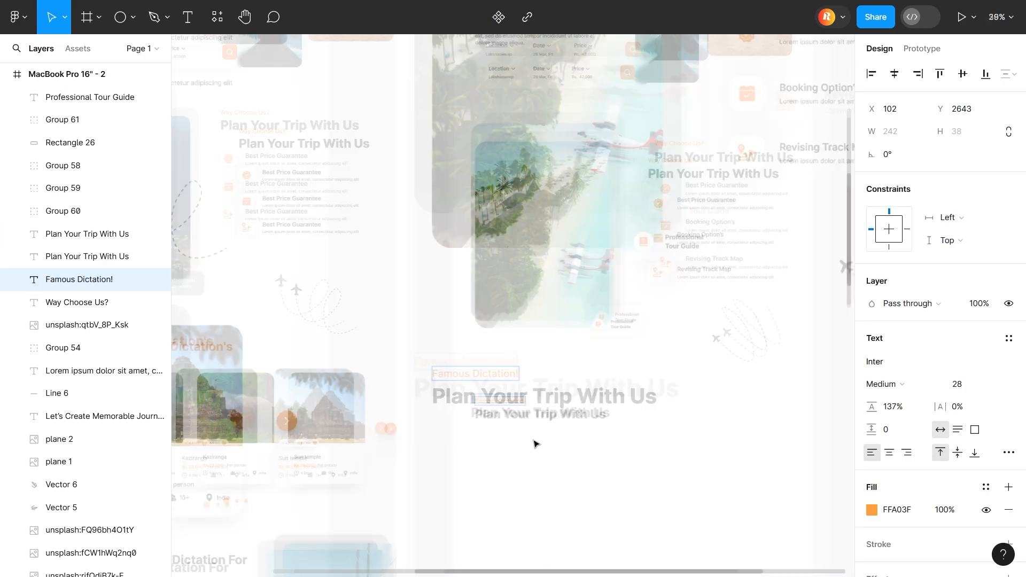
Step: Change the duplicated large heading to "Our Popular Dictation"
{"action": "scroll", "coordinate": [535, 441], "scroll_direction": "up", "scroll_amount": 5}
{"action": "double_click", "coordinate": [539, 352]}
{"action": "type", "text": "Our Popular Dictation"}
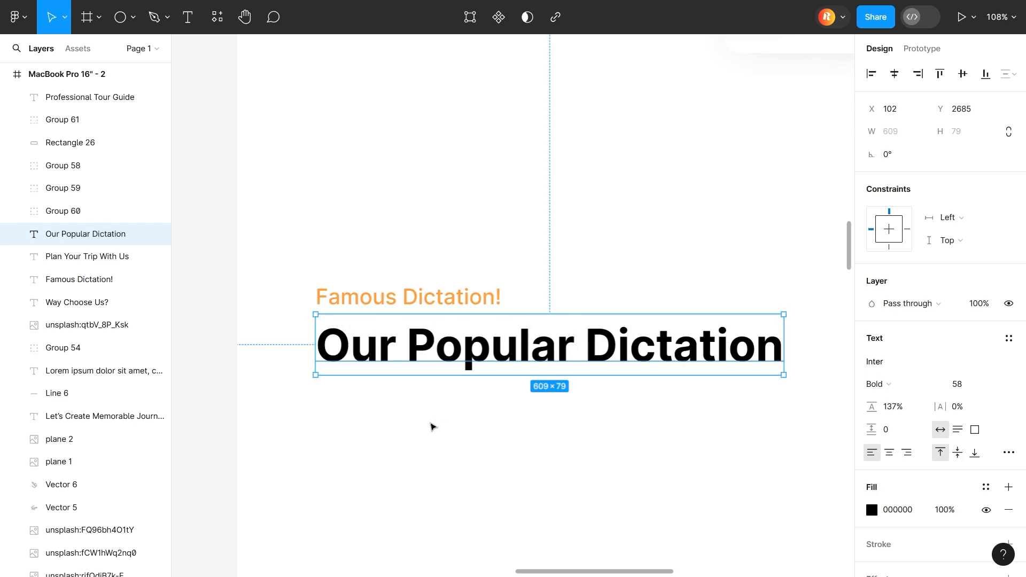
{"action": "left_click", "coordinate": [433, 427]}
Step: Colour the word "Dictation" in the large heading with the orange FFA03F from the small heading
{"action": "scroll", "coordinate": [441, 428], "scroll_direction": "down", "scroll_amount": 5}
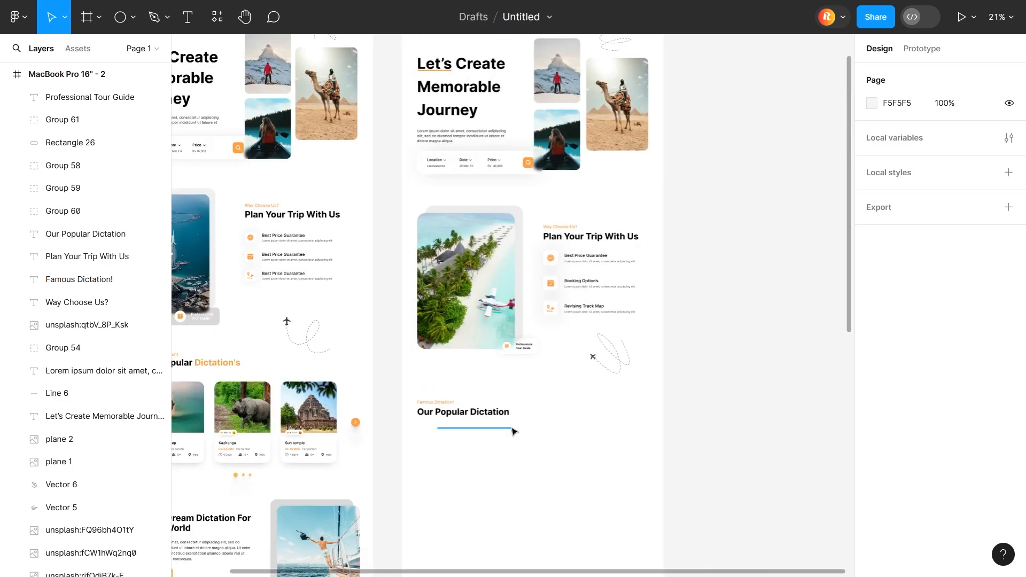
{"action": "scroll", "coordinate": [507, 426], "scroll_direction": "up", "scroll_amount": 3}
{"action": "double_click", "coordinate": [457, 394]}
{"action": "double_click", "coordinate": [324, 367]}
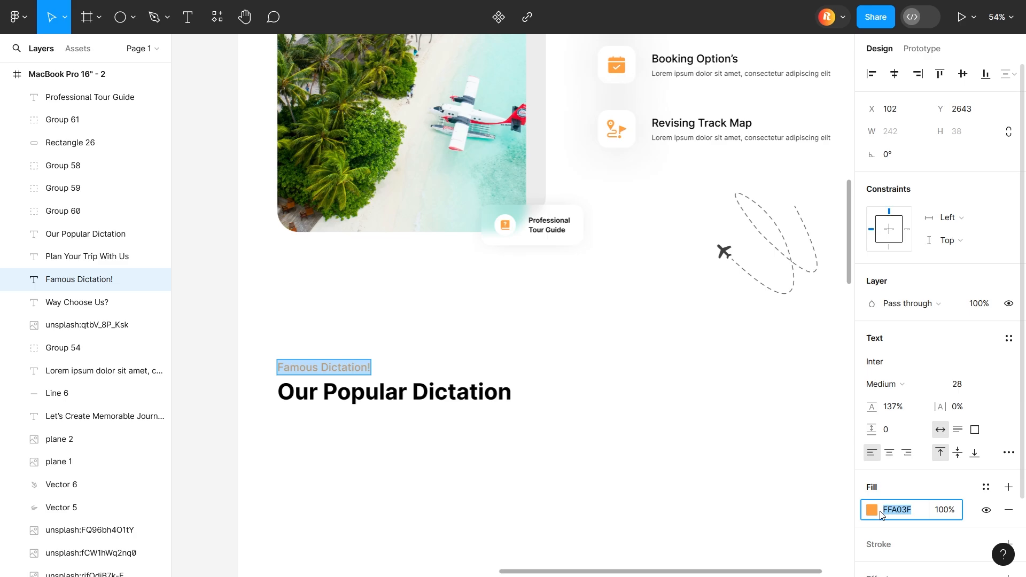
{"action": "double_click", "coordinate": [462, 392]}
{"action": "key", "text": "ctrl+v"}
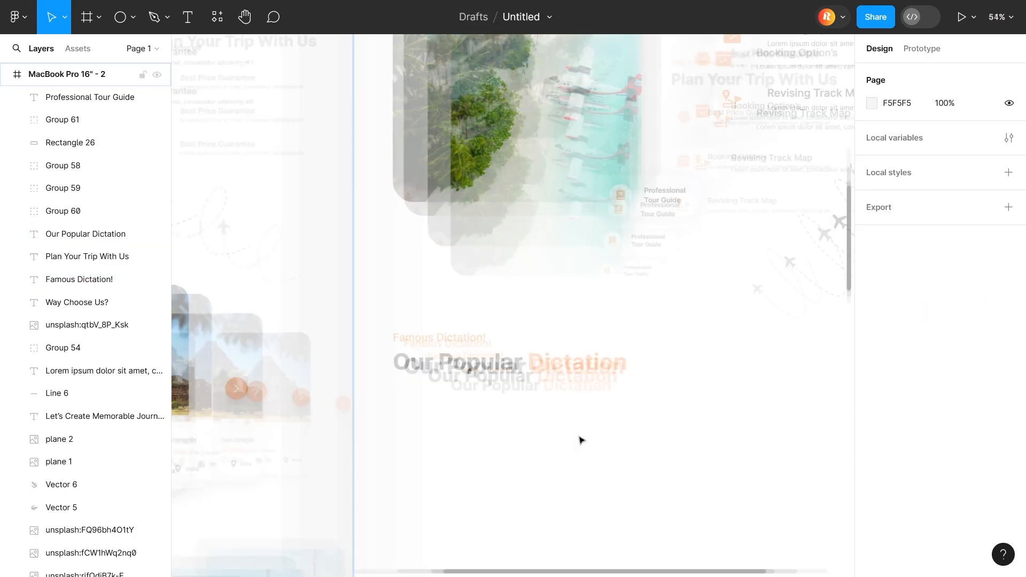
Step: Search the Unsplash plugin for Lakshadweep and insert an island photo below the new heading, sized 389 by 458
{"action": "scroll", "coordinate": [582, 440], "scroll_direction": "down", "scroll_amount": 5}
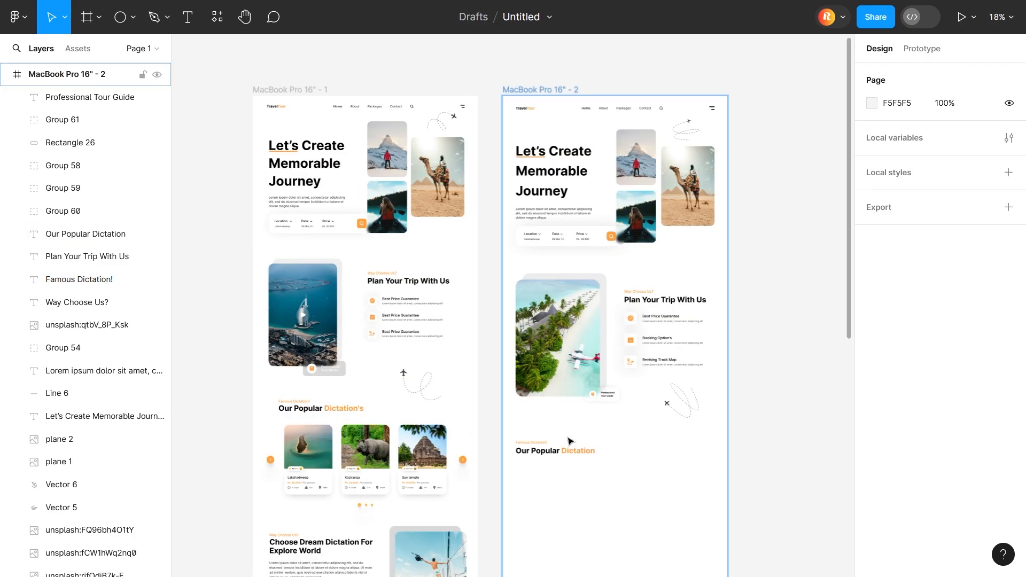
{"action": "scroll", "coordinate": [516, 373], "scroll_direction": "up", "scroll_amount": 5}
{"action": "right_click", "coordinate": [354, 246]}
{"action": "left_click", "coordinate": [551, 280]}
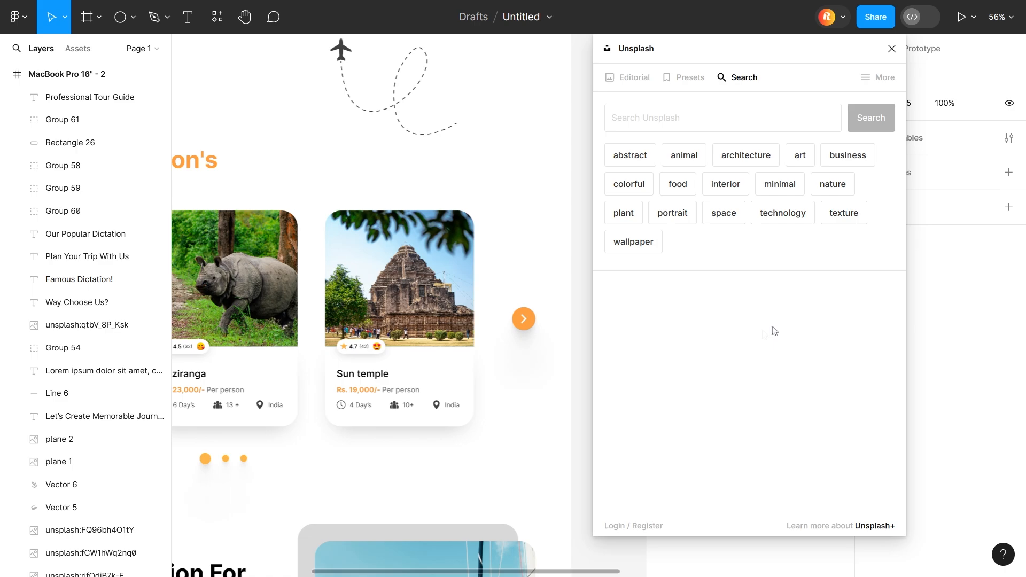
{"action": "left_click", "coordinate": [336, 364]}
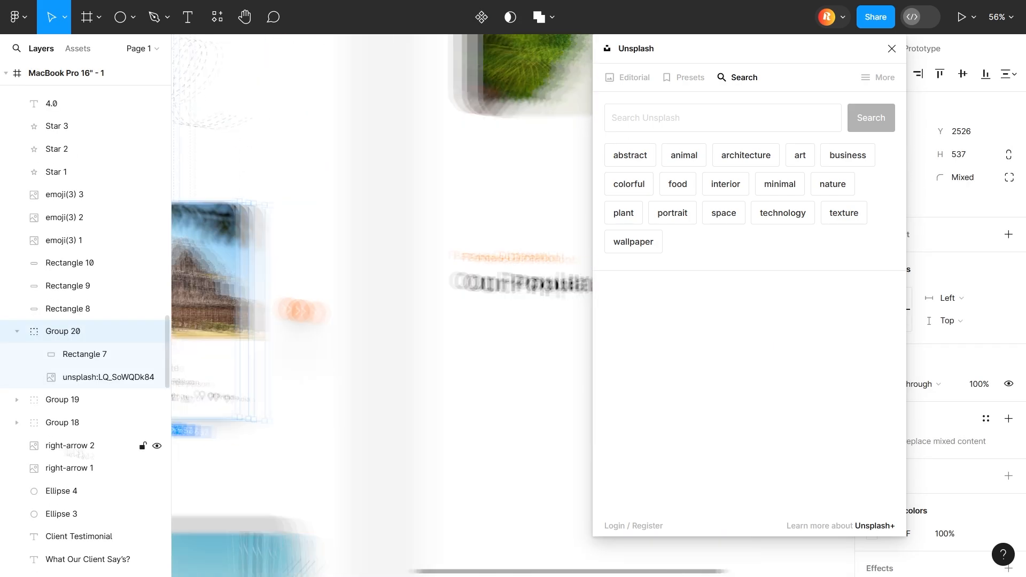
{"action": "left_click", "coordinate": [721, 118]}
{"action": "type", "text": "Lakshadweep"}
{"action": "key", "text": "Return"}
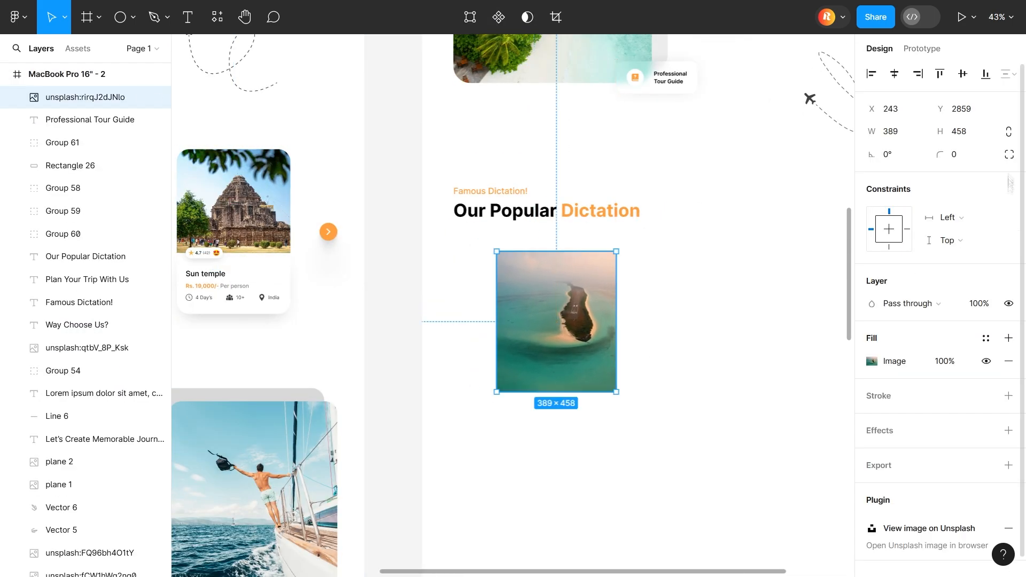
Step: Set the top corner radii of the island photo to 50
{"action": "left_click", "coordinate": [1009, 154]}
{"action": "left_click", "coordinate": [810, 189]}
{"action": "type", "text": "50"}
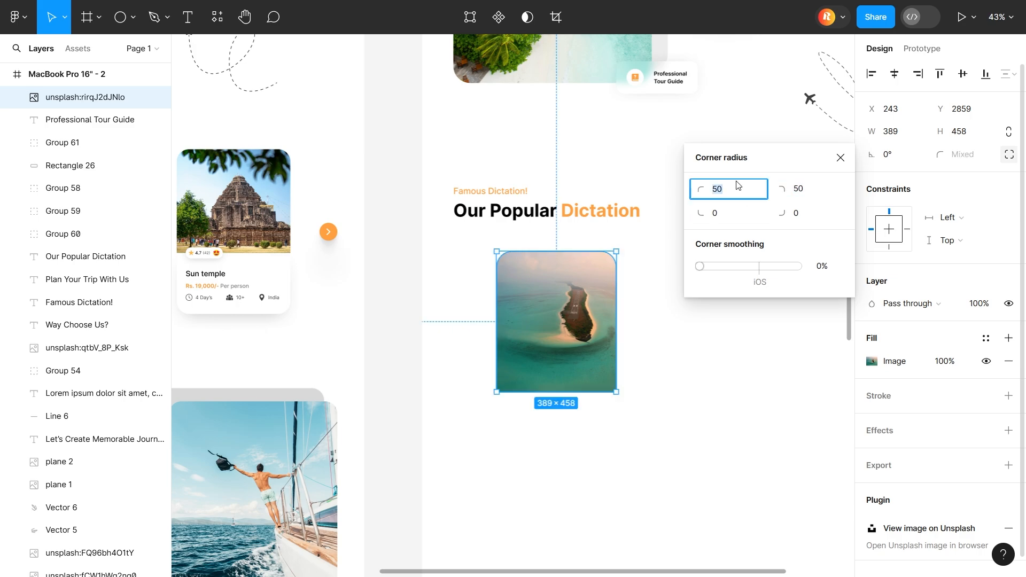
Step: Draw a 389 by 209 rectangle at the photo's lower edge and round its bottom corners to 80
{"action": "mouse_move", "coordinate": [505, 392]}
{"action": "left_mouse_down"}
{"action": "mouse_move", "coordinate": [505, 382]}
{"action": "mouse_move", "coordinate": [617, 438]}
{"action": "left_mouse_up"}
{"action": "left_click", "coordinate": [503, 402]}
{"action": "left_click", "coordinate": [99, 17]}
{"action": "left_click", "coordinate": [133, 17]}
{"action": "left_click", "coordinate": [133, 50]}
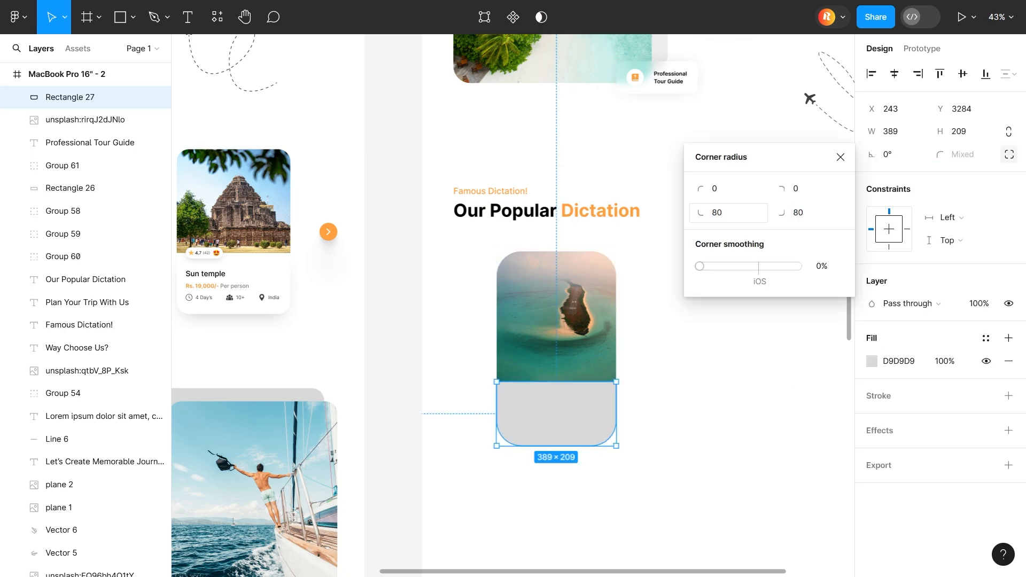
{"action": "left_click", "coordinate": [695, 369]}
Step: Fill the rectangle under the island photo with white FFFFFF
{"action": "left_click", "coordinate": [557, 415]}
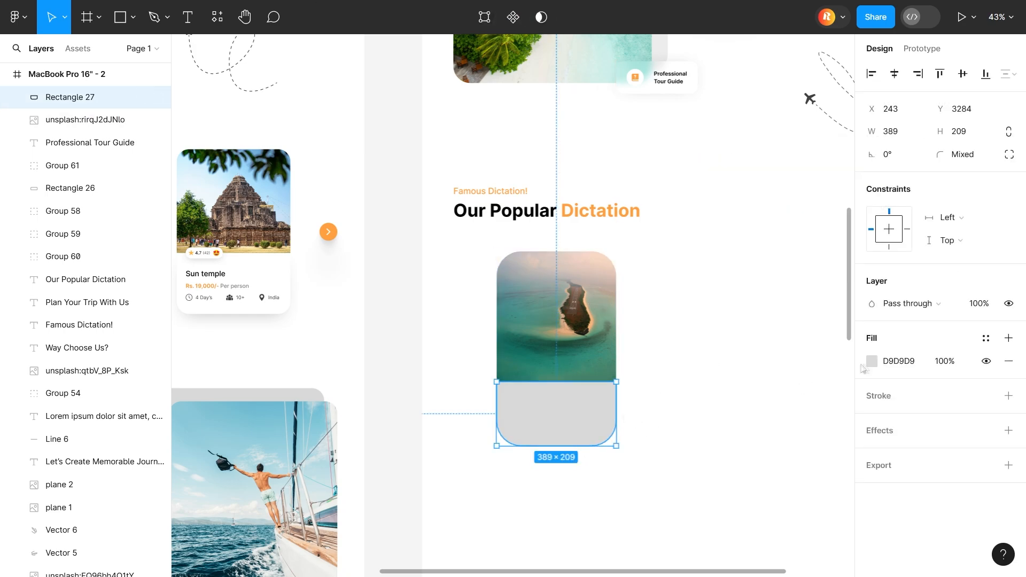
{"action": "left_click", "coordinate": [872, 361]}
{"action": "left_click_drag", "start_coordinate": [698, 227], "coordinate": [682, 206]}
Step: Add a drop shadow to the white rectangle and adjust its blur and spread
{"action": "left_click", "coordinate": [1009, 431]}
{"action": "left_click", "coordinate": [872, 454]}
{"action": "left_click_drag", "start_coordinate": [770, 489], "coordinate": [962, 488]}
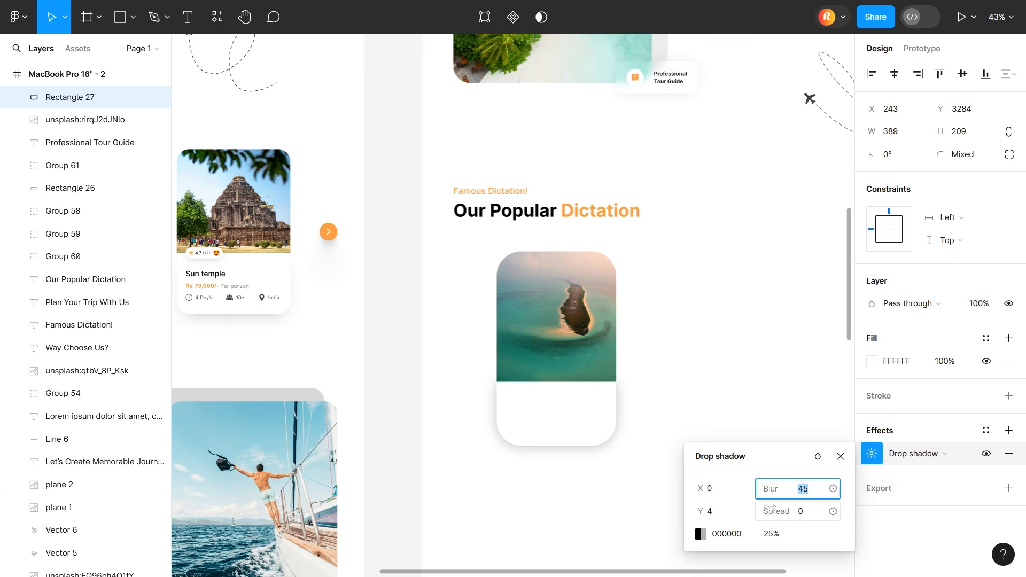
{"action": "left_click_drag", "start_coordinate": [779, 512], "coordinate": [524, 512]}
{"action": "left_click_drag", "start_coordinate": [773, 489], "coordinate": [148, 487]}
{"action": "left_click", "coordinate": [620, 481]}
Step: Draw a 140 by 49 badge rectangle across the photo's lower edge with a corner radius of 42
{"action": "left_click_drag", "start_coordinate": [558, 477], "coordinate": [583, 468]}
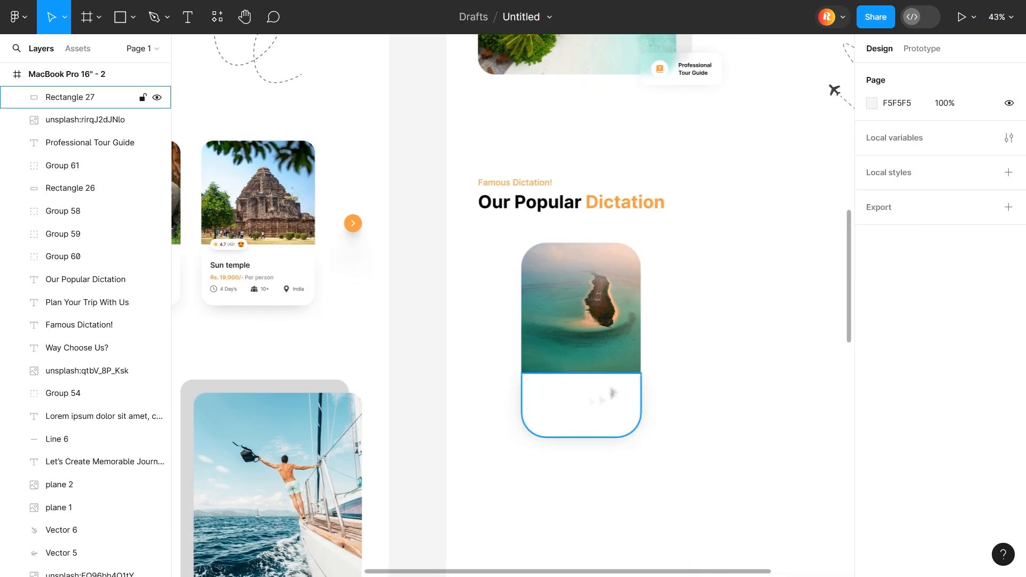
{"action": "key", "text": "r"}
{"action": "left_click_drag", "start_coordinate": [533, 371], "coordinate": [592, 393]}
{"action": "scroll", "coordinate": [553, 374], "scroll_direction": "up", "scroll_amount": 5}
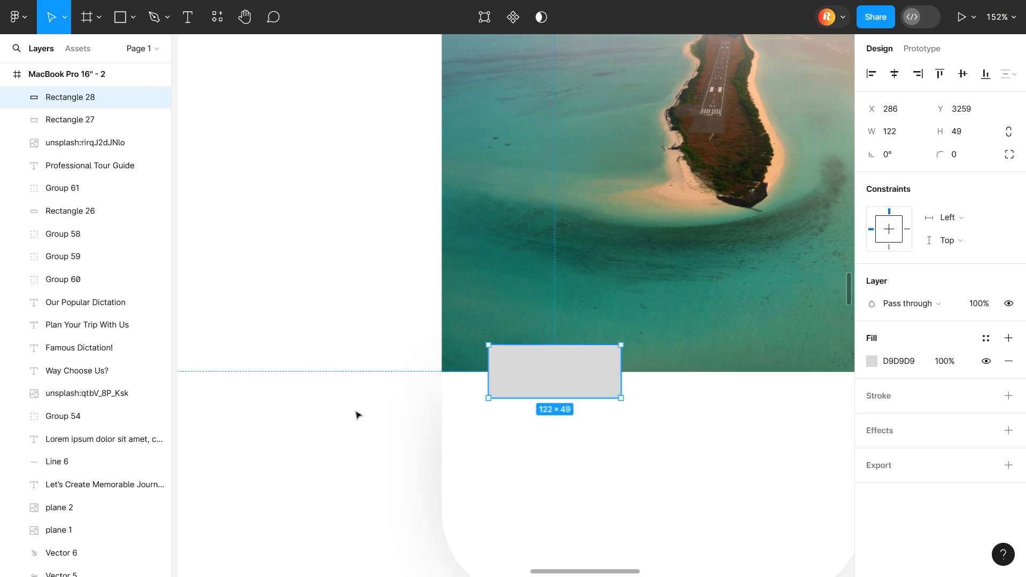
{"action": "left_click_drag", "start_coordinate": [941, 155], "coordinate": [970, 154]}
{"action": "left_click_drag", "start_coordinate": [621, 371], "coordinate": [641, 371]}
Step: Fill the badge with white FFFFFF and add a soft drop shadow to it
{"action": "left_click", "coordinate": [872, 361]}
{"action": "left_click_drag", "start_coordinate": [706, 227], "coordinate": [682, 206]}
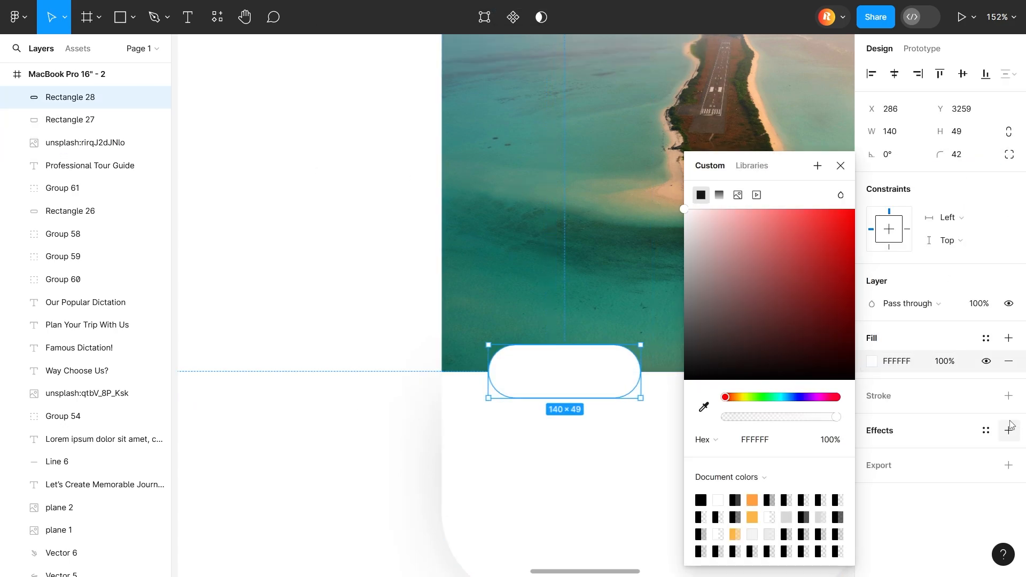
{"action": "left_click", "coordinate": [1009, 430]}
{"action": "left_click_drag", "start_coordinate": [770, 512], "coordinate": [768, 513]}
{"action": "left_click", "coordinate": [373, 451]}
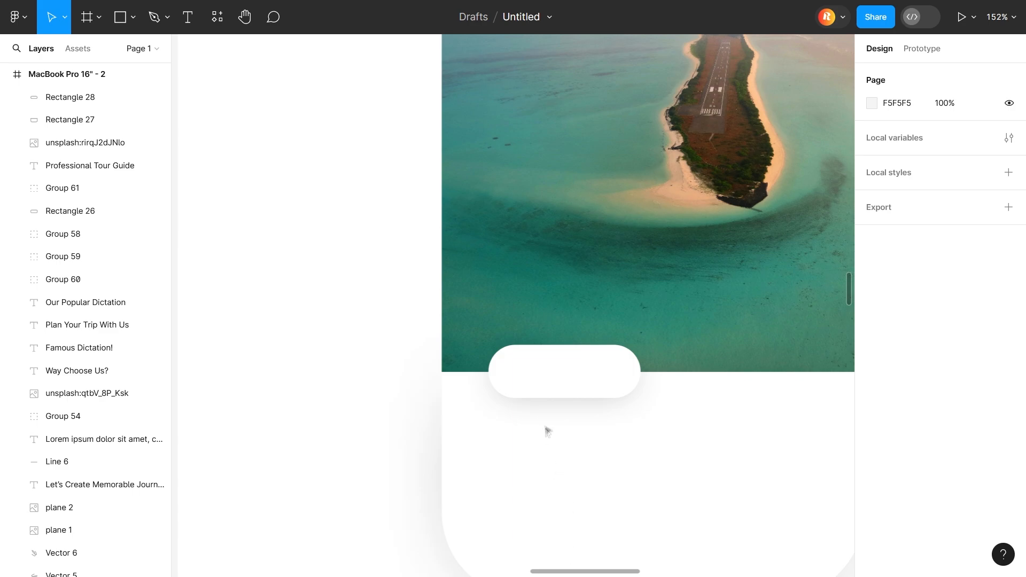
Step: Paste the smiley emoji into the badge and add a "4.0" rating text at size 14 before it
{"action": "key", "text": "ctrl+v"}
{"action": "left_click_drag", "start_coordinate": [542, 151], "coordinate": [542, 415]}
{"action": "scroll", "coordinate": [617, 373], "scroll_direction": "down", "scroll_amount": 6}
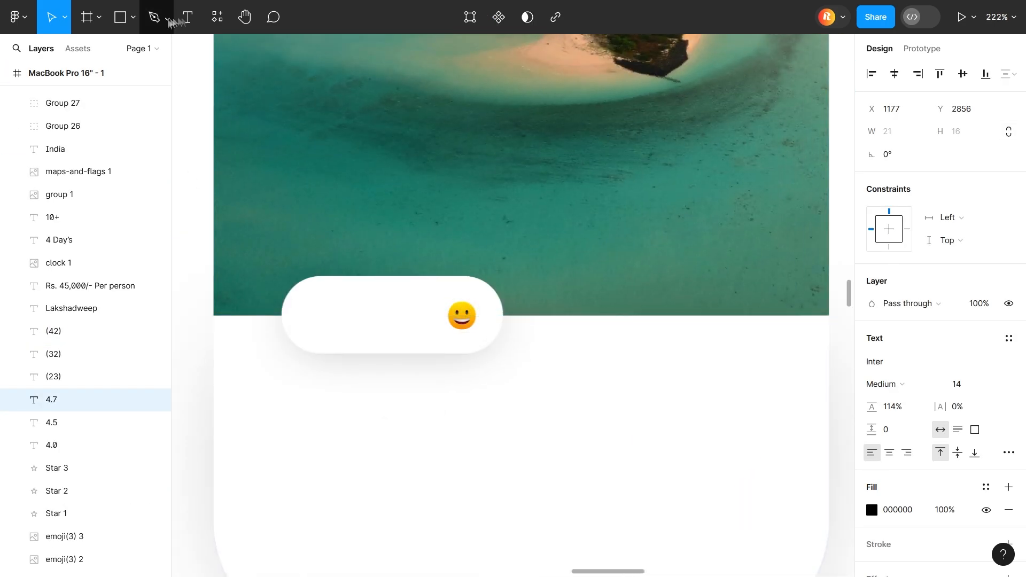
{"action": "type", "text": "4"}
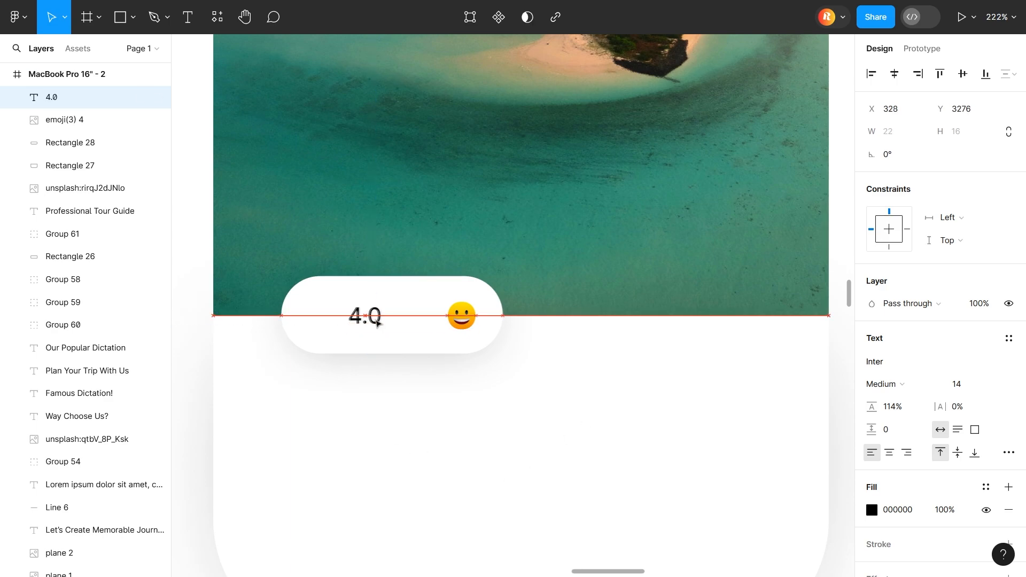
Step: Draw a 22 by 22 star in front of the 4.0 rating and fill it with orange
{"action": "left_click", "coordinate": [133, 17]}
{"action": "left_click", "coordinate": [65, 138]}
{"action": "left_click_drag", "start_coordinate": [304, 281], "coordinate": [348, 323]}
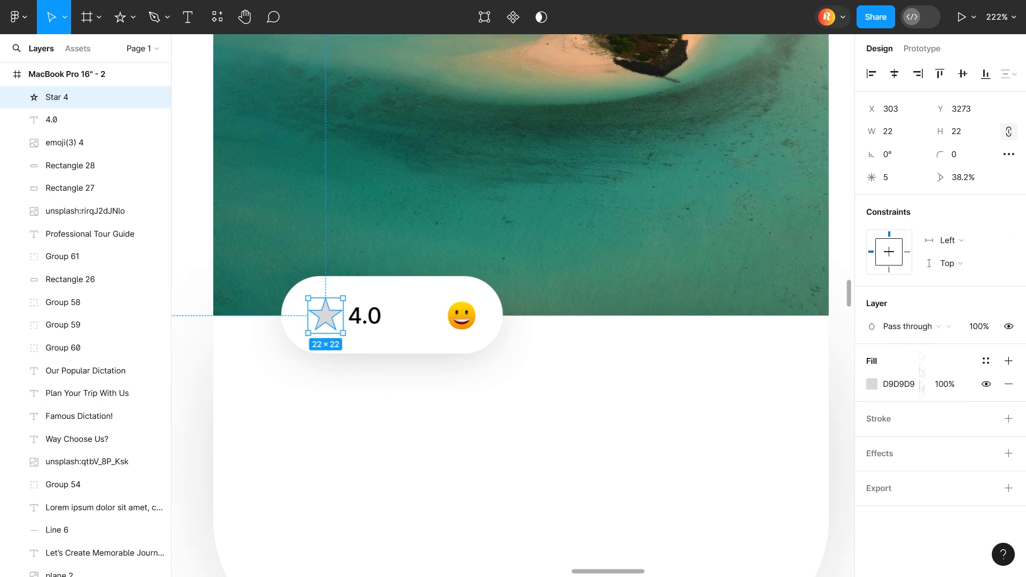
{"action": "double_click", "coordinate": [325, 317]}
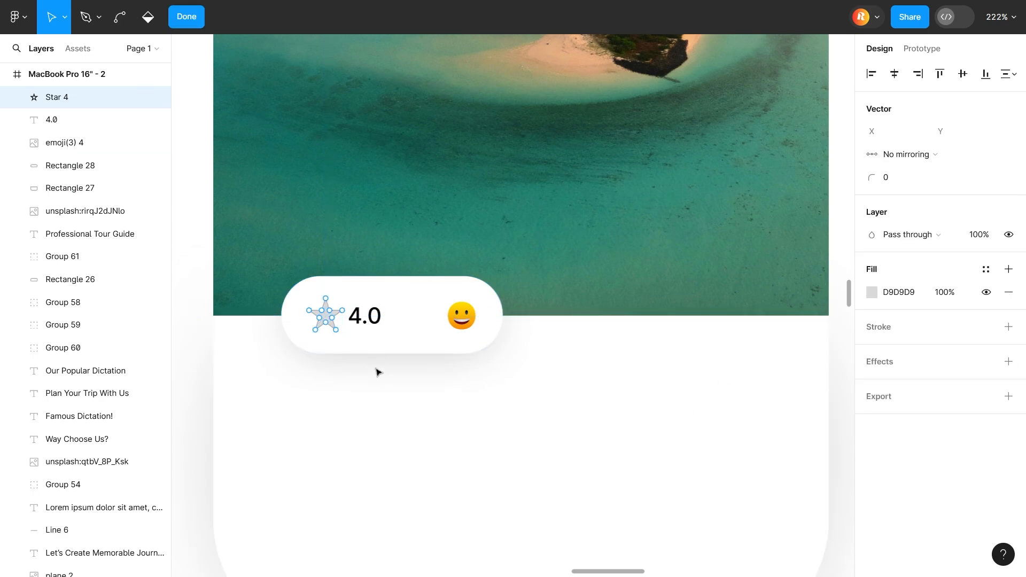
{"action": "double_click", "coordinate": [378, 371]}
{"action": "left_click", "coordinate": [964, 154]}
Step: Duplicate the rating text as "(34)" beside it, in Regular weight with the fill at 75% opacity
{"action": "left_click", "coordinate": [365, 315]}
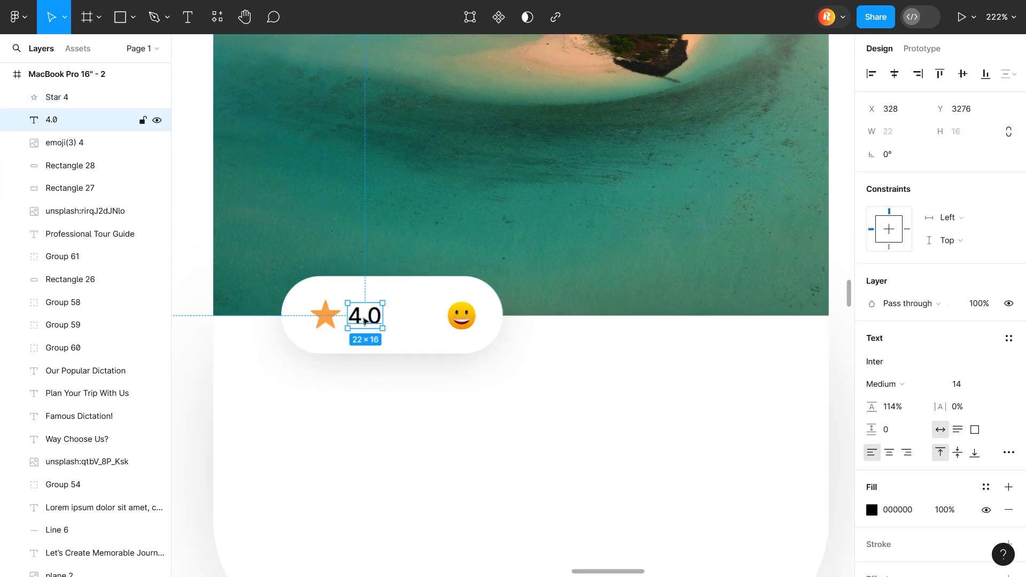
{"action": "left_click_drag", "start_coordinate": [365, 315], "coordinate": [407, 321], "text": "alt"}
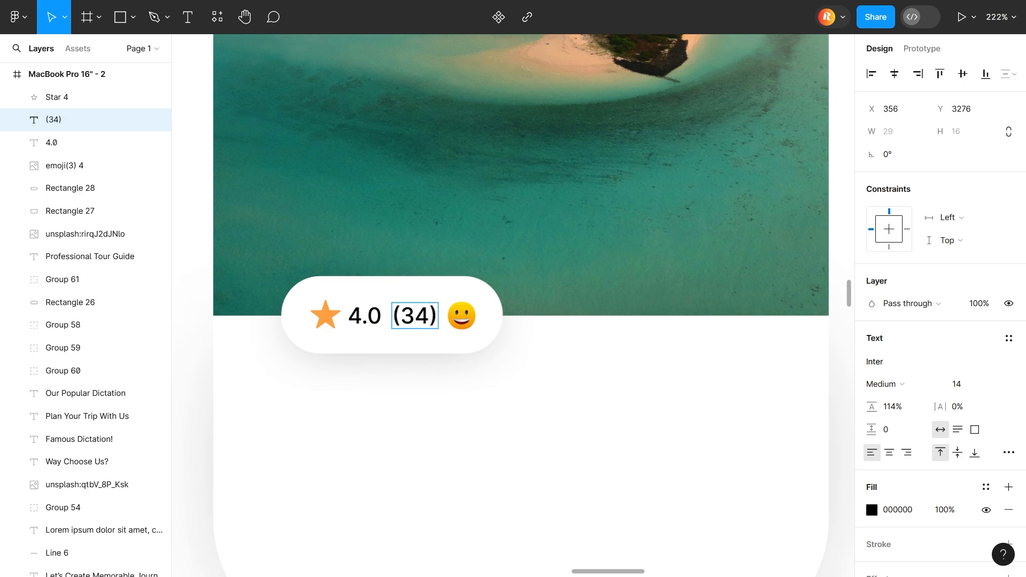
{"action": "left_click", "coordinate": [890, 384]}
{"action": "left_click", "coordinate": [893, 281]}
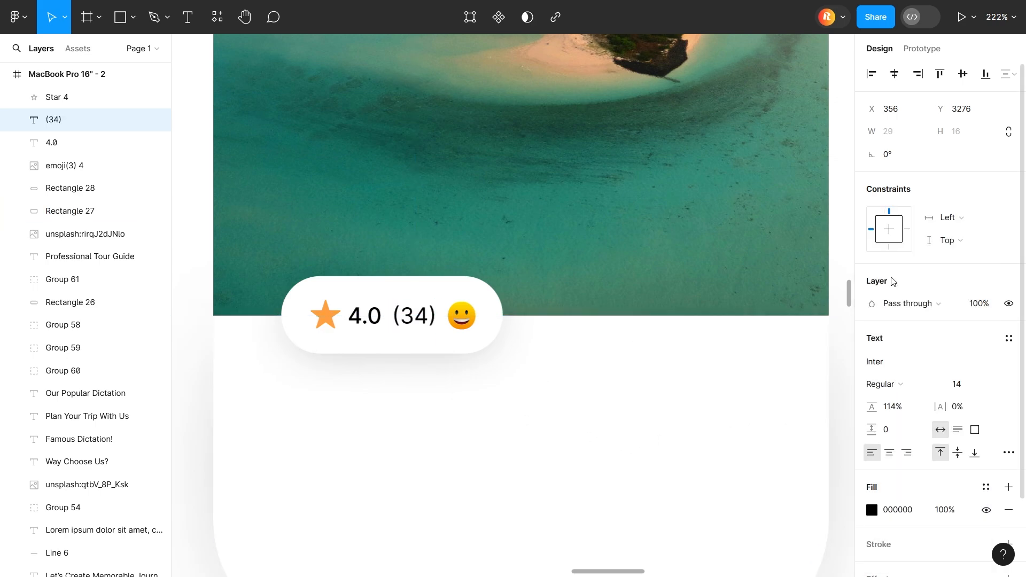
{"action": "type", "text": "75"}
{"action": "key", "text": "Return"}
{"action": "left_click", "coordinate": [194, 455]}
Step: Move "(34)" closer to "4.0", leaving a gap of 3, and group the star with both rating texts
{"action": "left_click", "coordinate": [327, 318]}
{"action": "left_click", "coordinate": [366, 316]}
{"action": "left_click_drag", "start_coordinate": [425, 317], "coordinate": [420, 318]}
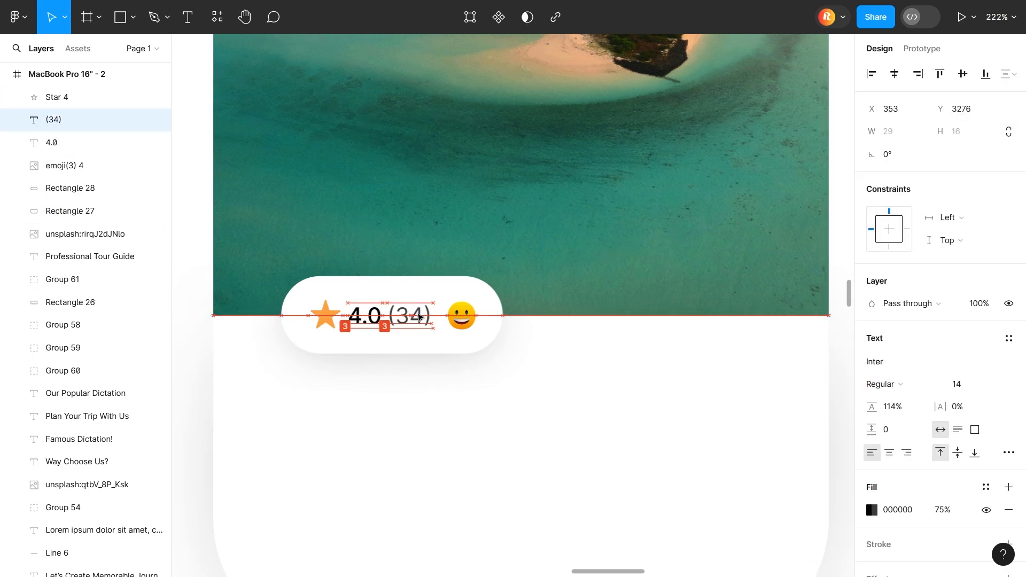
{"action": "left_click", "coordinate": [365, 316], "text": "shift"}
{"action": "left_click", "coordinate": [336, 318], "text": "shift"}
{"action": "right_click", "coordinate": [345, 323]}
{"action": "left_click", "coordinate": [370, 316]}
Step: Group the rating group with the smiley emoji, and group the result with the white badge
{"action": "left_click", "coordinate": [460, 316], "text": "shift"}
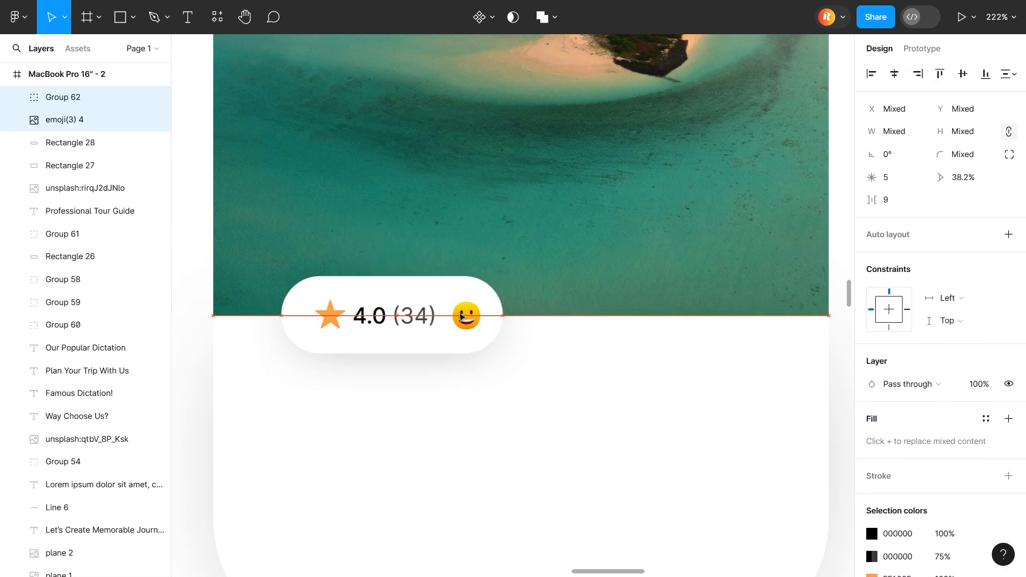
{"action": "right_click", "coordinate": [452, 315]}
{"action": "left_click", "coordinate": [471, 300]}
{"action": "left_click", "coordinate": [434, 289], "text": "shift"}
{"action": "right_click", "coordinate": [434, 289]}
{"action": "left_click", "coordinate": [446, 298]}
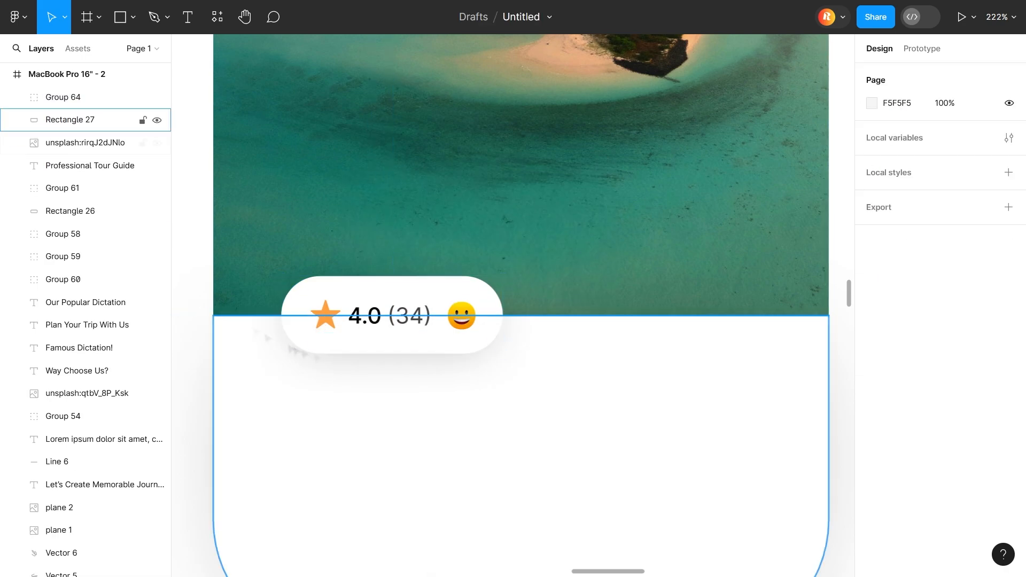
Step: Enlarge the smiley emoji inside the rating badge to 22 by 22
{"action": "scroll", "coordinate": [369, 353], "scroll_direction": "down", "scroll_amount": 5}
{"action": "scroll", "coordinate": [398, 353], "scroll_direction": "up", "scroll_amount": 2}
{"action": "scroll", "coordinate": [398, 350], "scroll_direction": "up", "scroll_amount": 3}
{"action": "double_click", "coordinate": [430, 317]}
{"action": "double_click", "coordinate": [430, 316]}
{"action": "left_click_drag", "start_coordinate": [425, 301], "coordinate": [425, 295]}
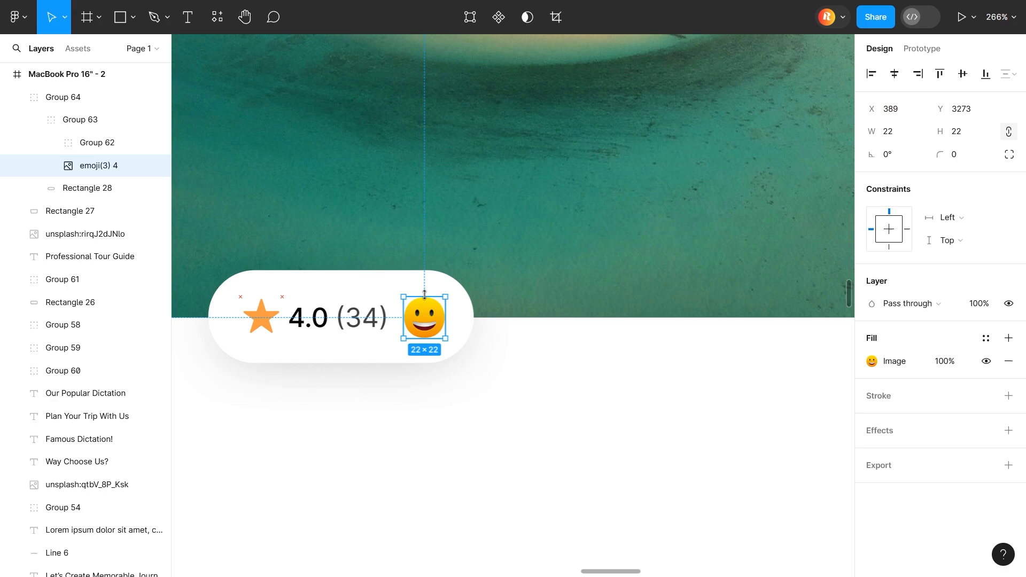
{"action": "double_click", "coordinate": [440, 373]}
{"action": "scroll", "coordinate": [440, 373], "scroll_direction": "down", "scroll_amount": 5}
{"action": "double_click", "coordinate": [262, 339]}
{"action": "left_click", "coordinate": [261, 339]}
Step: Add a "Lakshadweep" title below the rating badge at size 24 in Medium weight
{"action": "scroll", "coordinate": [262, 339], "scroll_direction": "down", "scroll_amount": 5}
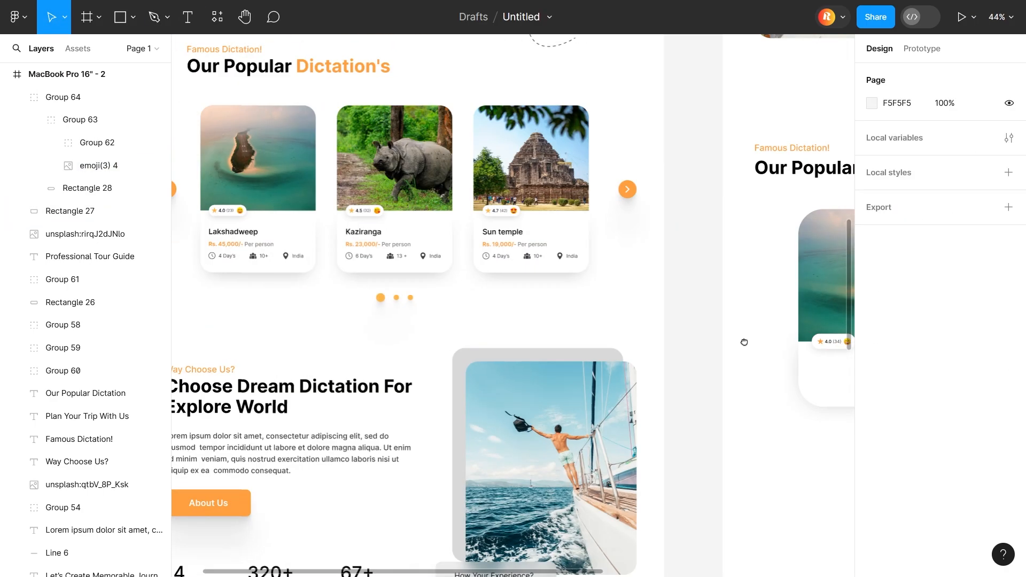
{"action": "scroll", "coordinate": [743, 341], "scroll_direction": "up", "scroll_amount": 5}
{"action": "key", "text": "t"}
{"action": "left_click", "coordinate": [451, 312]}
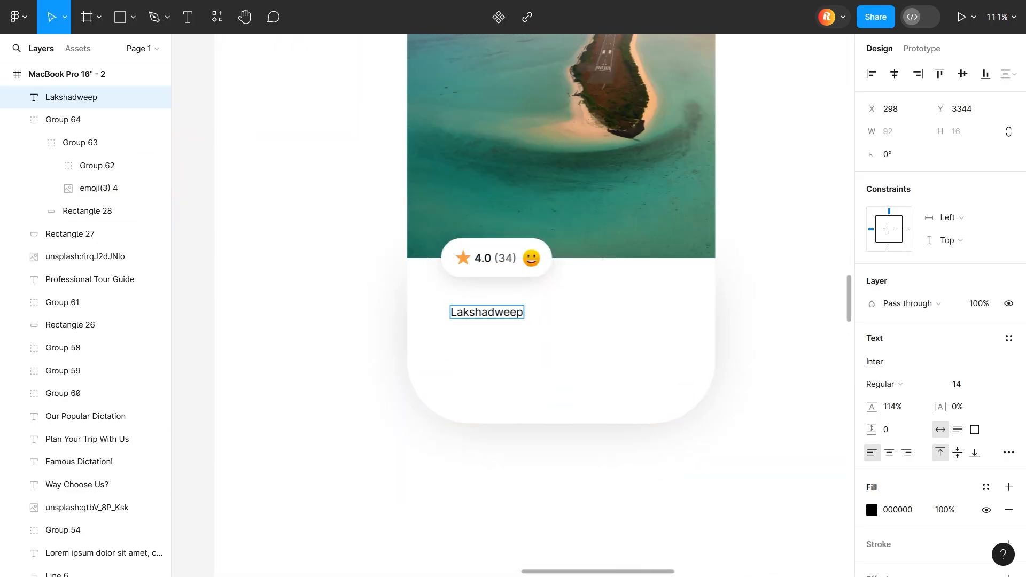
{"action": "key", "text": "Return"}
{"action": "key", "text": "Escape"}
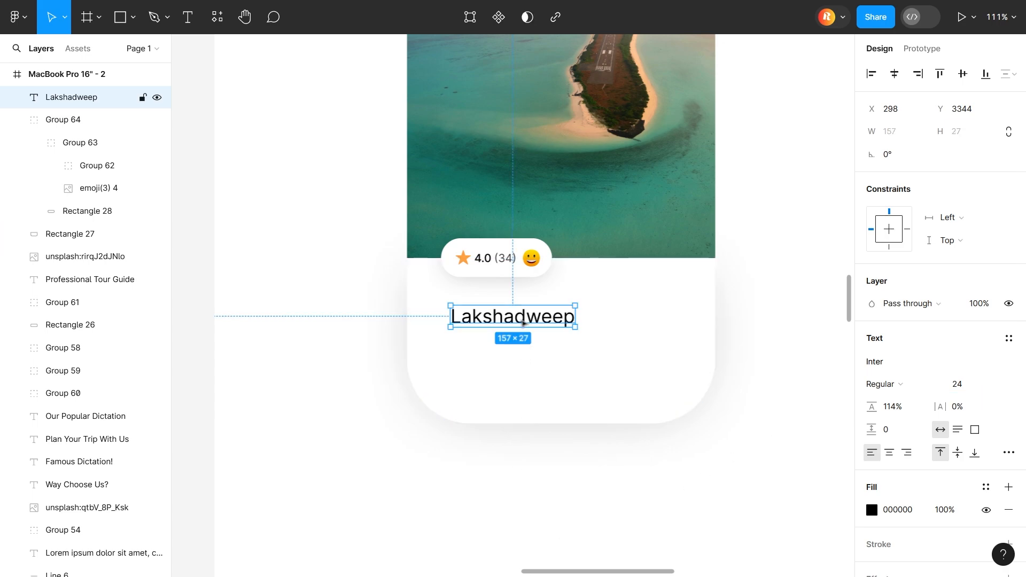
{"action": "left_click", "coordinate": [909, 385]}
{"action": "left_click", "coordinate": [887, 295]}
{"action": "key", "text": "Escape"}
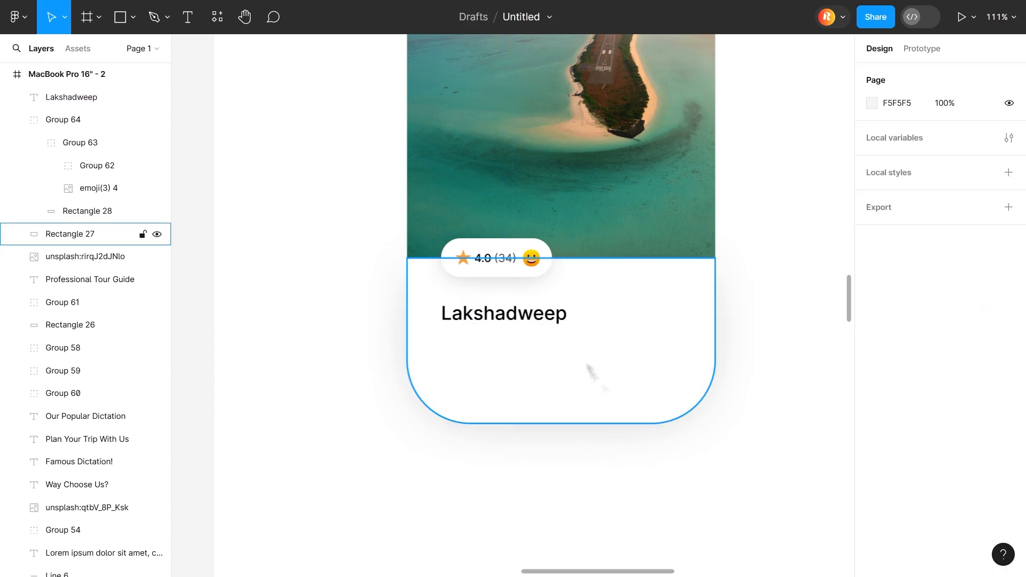
Step: Duplicate the title below itself as "Rs. 28,000/- Per Person" at size 20 in Semi Bold
{"action": "left_click_drag", "start_coordinate": [512, 318], "coordinate": [514, 338]}
{"action": "key", "text": "Return"}
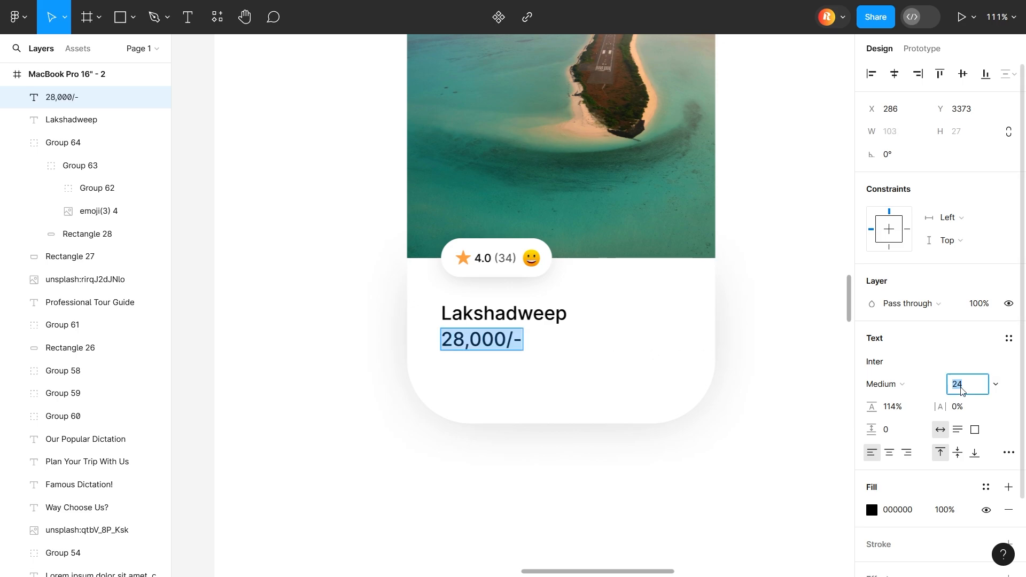
{"action": "type", "text": "20"}
{"action": "key", "text": "Return"}
{"action": "left_click", "coordinate": [886, 384]}
{"action": "left_click", "coordinate": [887, 310]}
{"action": "key", "text": "Escape"}
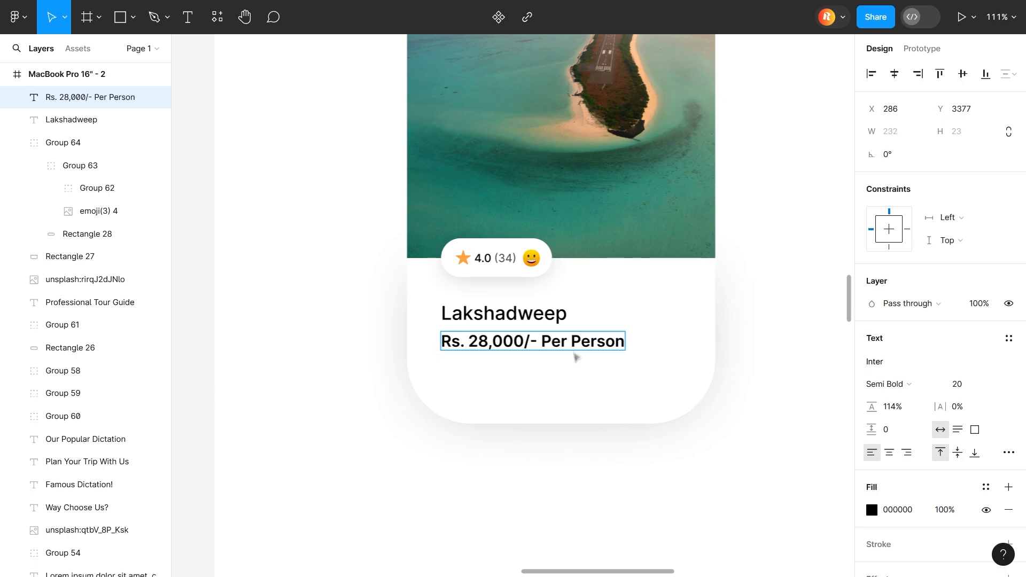
Step: Try restyling "Per Person" in orange Medium weight and deleting the price digits, and undo those edits
{"action": "key", "text": "Return"}
{"action": "left_click", "coordinate": [908, 385]}
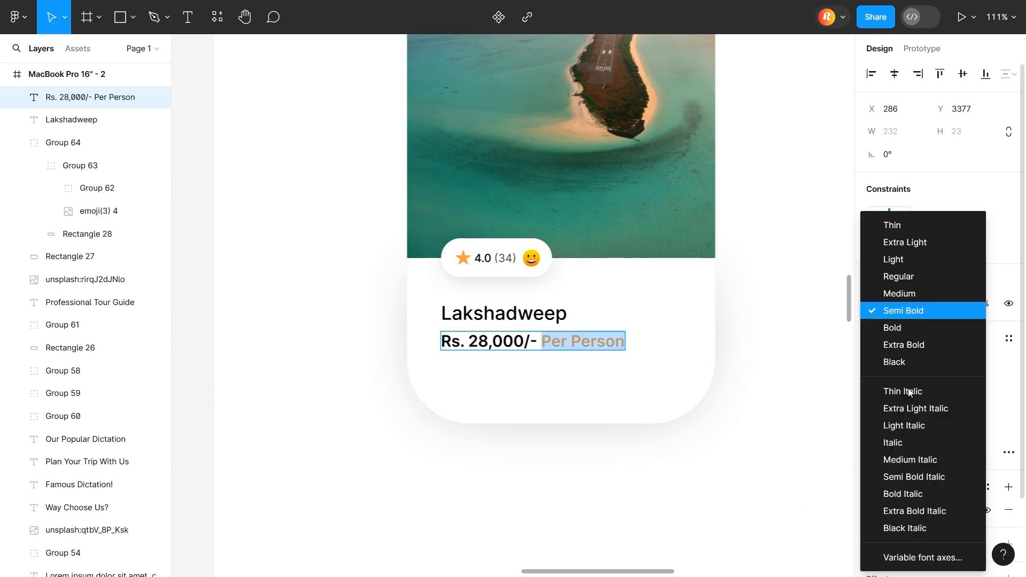
{"action": "left_click", "coordinate": [910, 293]}
{"action": "left_click", "coordinate": [512, 365]}
{"action": "double_click", "coordinate": [481, 342]}
{"action": "scroll", "coordinate": [480, 404], "scroll_direction": "down", "scroll_amount": 5}
{"action": "key", "text": "BackSpace"}
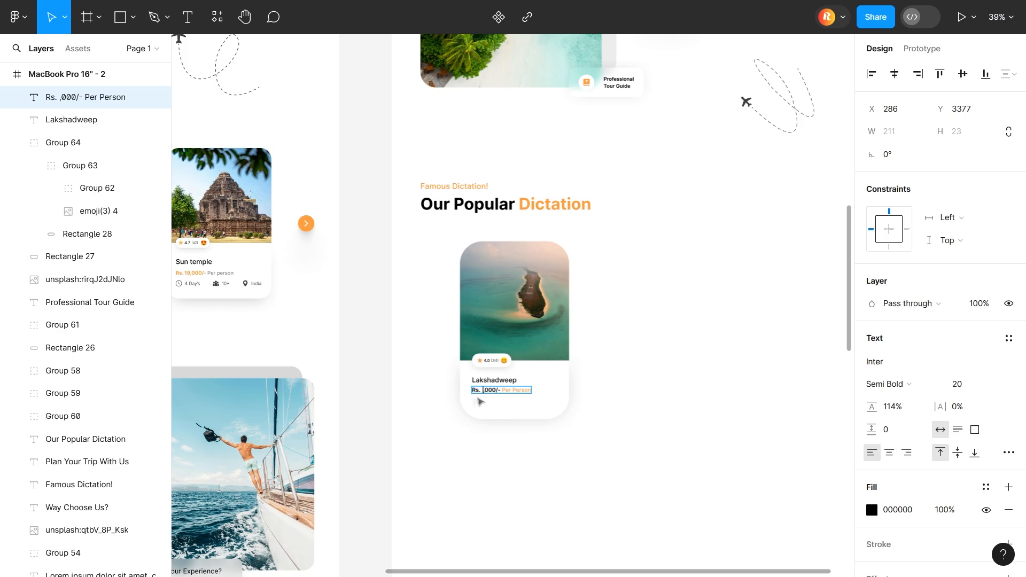
{"action": "scroll", "coordinate": [480, 400], "scroll_direction": "up", "scroll_amount": 6}
{"action": "key", "text": "ctrl+z"}
{"action": "key", "text": "ctrl+z"}
{"action": "key", "text": "ctrl+z"}
Step: Fill the "Rs. 28,000/-" part of the price line with orange FFA03F
{"action": "left_click_drag", "start_coordinate": [574, 375], "coordinate": [454, 375]}
{"action": "left_click", "coordinate": [917, 514]}
{"action": "key", "text": "ctrl+v"}
{"action": "key", "text": "Return"}
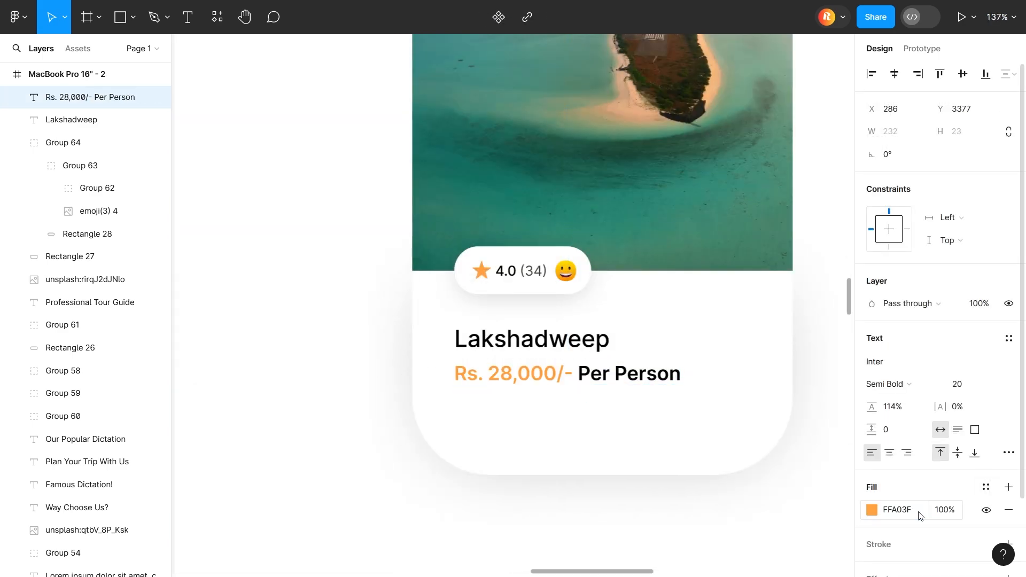
Step: Move the Lakshadweep title and the price line up together, keeping a gap of 10 between them
{"action": "left_click", "coordinate": [452, 460]}
{"action": "left_click_drag", "start_coordinate": [554, 373], "coordinate": [554, 374]}
{"action": "left_click", "coordinate": [551, 342], "text": "shift"}
{"action": "left_click_drag", "start_coordinate": [551, 369], "coordinate": [551, 359]}
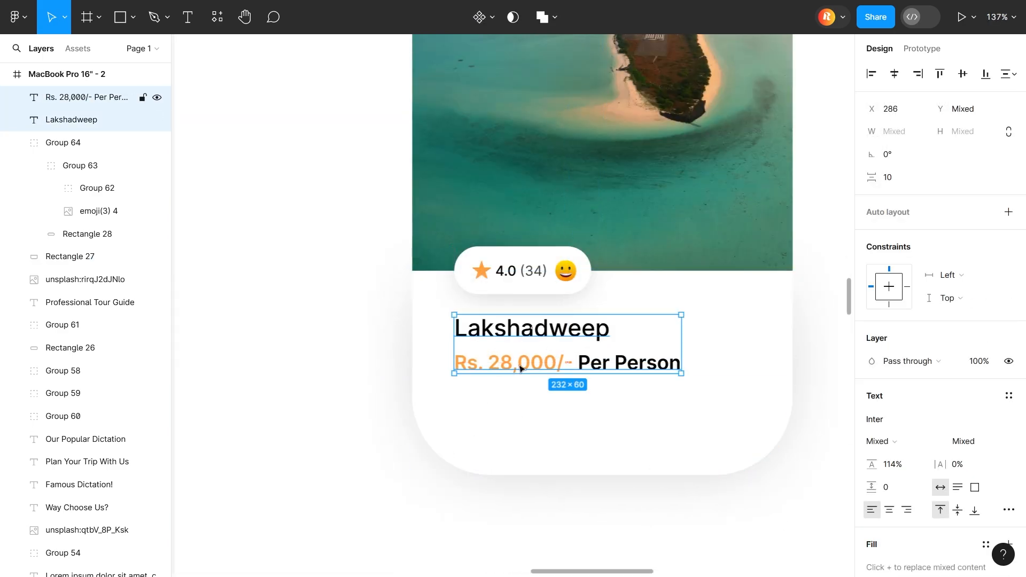
{"action": "key", "text": "alt"}
Step: Place the clock icon below the price line and distribute the vertical spacing between title, price line and icon
{"action": "left_click_drag", "start_coordinate": [499, 435], "coordinate": [498, 433]}
{"action": "left_click_drag", "start_coordinate": [749, 422], "coordinate": [508, 422]}
{"action": "left_click", "coordinate": [535, 364], "text": "shift"}
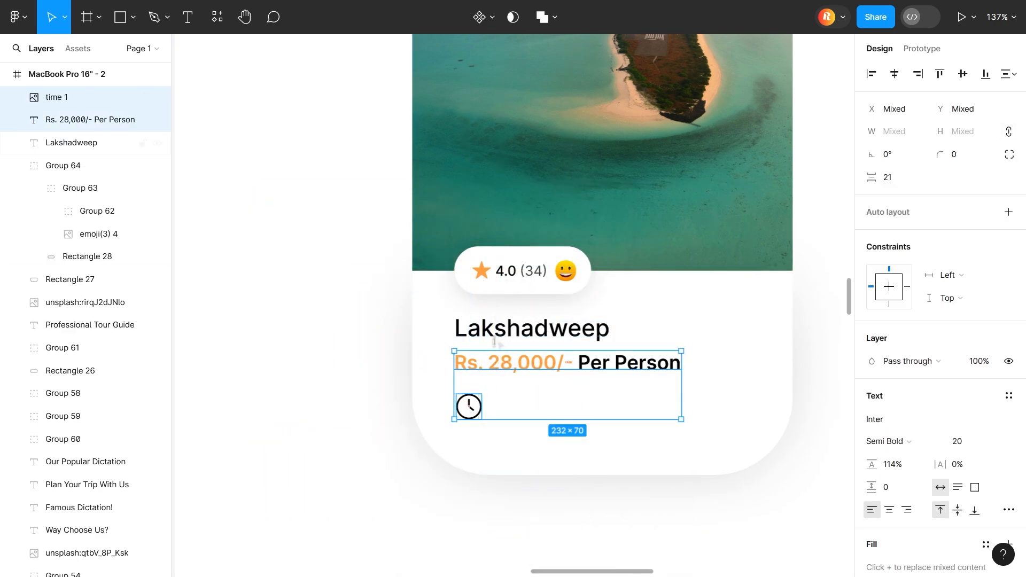
{"action": "left_click", "coordinate": [532, 328], "text": "shift"}
{"action": "left_click", "coordinate": [1009, 74]}
{"action": "left_click", "coordinate": [909, 119]}
Step: Extend the white card rectangle to a height of 222 and move the title, price line and clock icon down slightly
{"action": "left_click", "coordinate": [636, 449]}
{"action": "left_click_drag", "start_coordinate": [615, 475], "coordinate": [615, 488]}
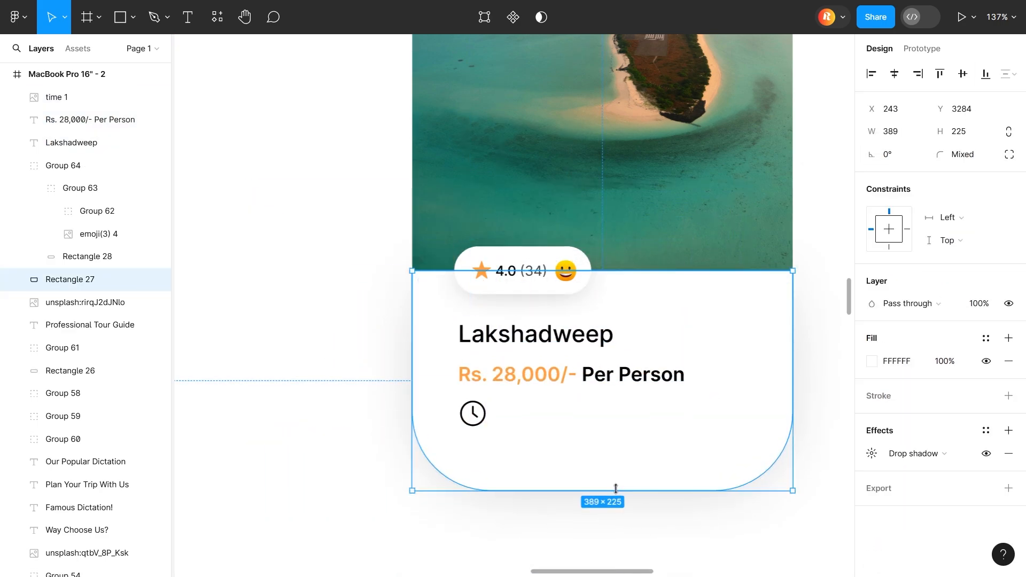
{"action": "left_click", "coordinate": [473, 414]}
{"action": "left_click", "coordinate": [508, 378], "text": "shift"}
{"action": "left_click", "coordinate": [510, 337], "text": "shift"}
{"action": "left_click_drag", "start_coordinate": [470, 391], "coordinate": [470, 395]}
Step: Add the text "4 Day’s" beside the clock icon at size 18 in Medium weight
{"action": "scroll", "coordinate": [479, 399], "scroll_direction": "down", "scroll_amount": 3}
{"action": "left_click_drag", "start_coordinate": [391, 393], "coordinate": [449, 370]}
{"action": "left_click", "coordinate": [321, 214]}
{"action": "key", "text": "t"}
{"action": "left_click", "coordinate": [577, 395]}
{"action": "type", "text": "4 Day’s"}
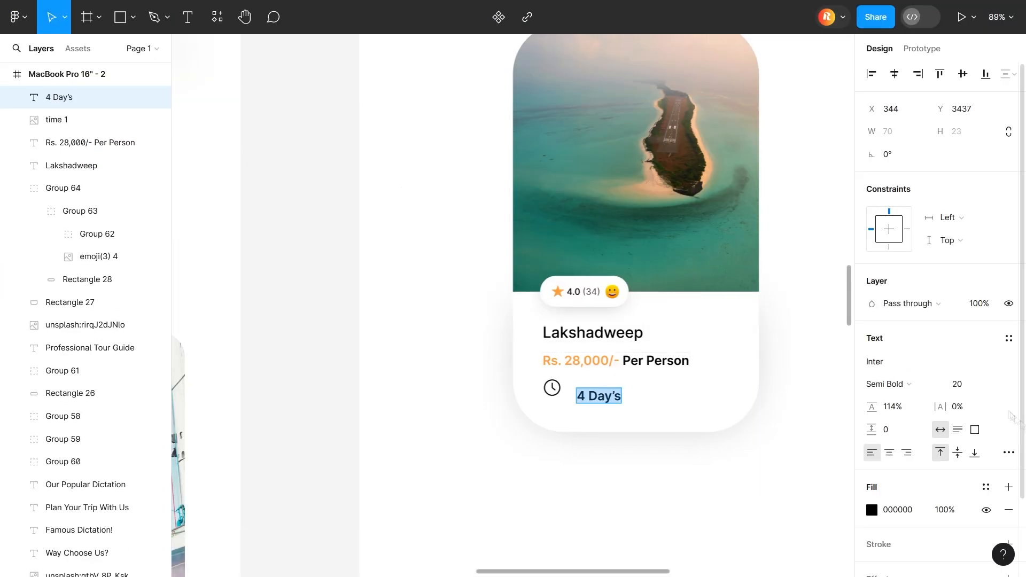
{"action": "left_click", "coordinate": [886, 384]}
{"action": "left_click", "coordinate": [909, 294]}
{"action": "left_click_drag", "start_coordinate": [600, 400], "coordinate": [596, 395]}
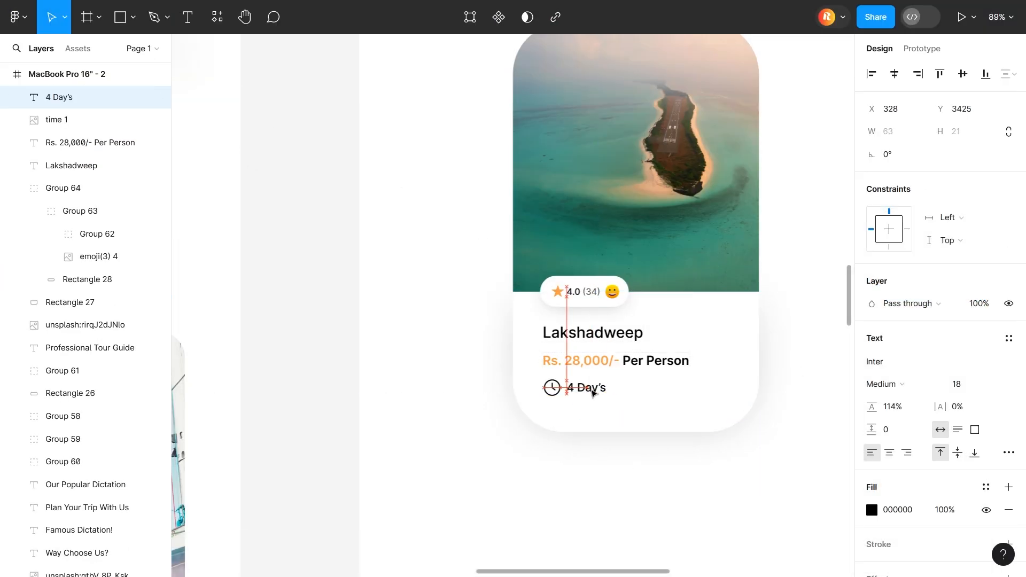
Step: Reduce the fill opacity of the "4 Day’s" text to 75%
{"action": "left_click", "coordinate": [945, 510]}
{"action": "type", "text": "70"}
{"action": "key", "text": "Return"}
{"action": "left_click", "coordinate": [552, 388]}
{"action": "left_click", "coordinate": [481, 465]}
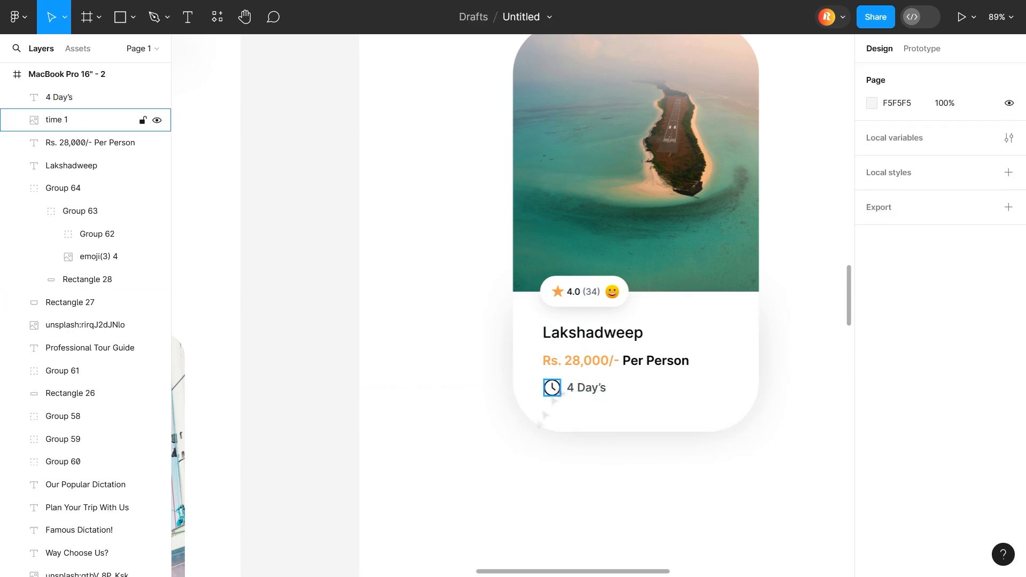
Step: Scale the location pin image to 26 by 26 beside "4 Day’s" and set its fill opacity to 75%
{"action": "left_click_drag", "start_coordinate": [552, 388], "coordinate": [383, 460]}
{"action": "left_click_drag", "start_coordinate": [513, 572], "coordinate": [504, 466]}
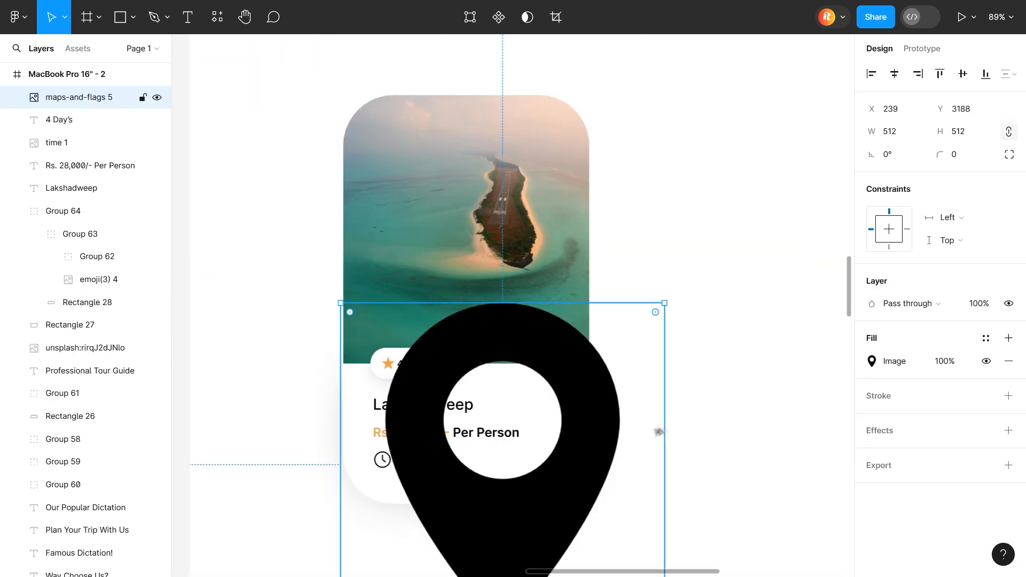
{"action": "left_click_drag", "start_coordinate": [666, 430], "coordinate": [515, 461]}
{"action": "left_click_drag", "start_coordinate": [505, 468], "coordinate": [495, 463]}
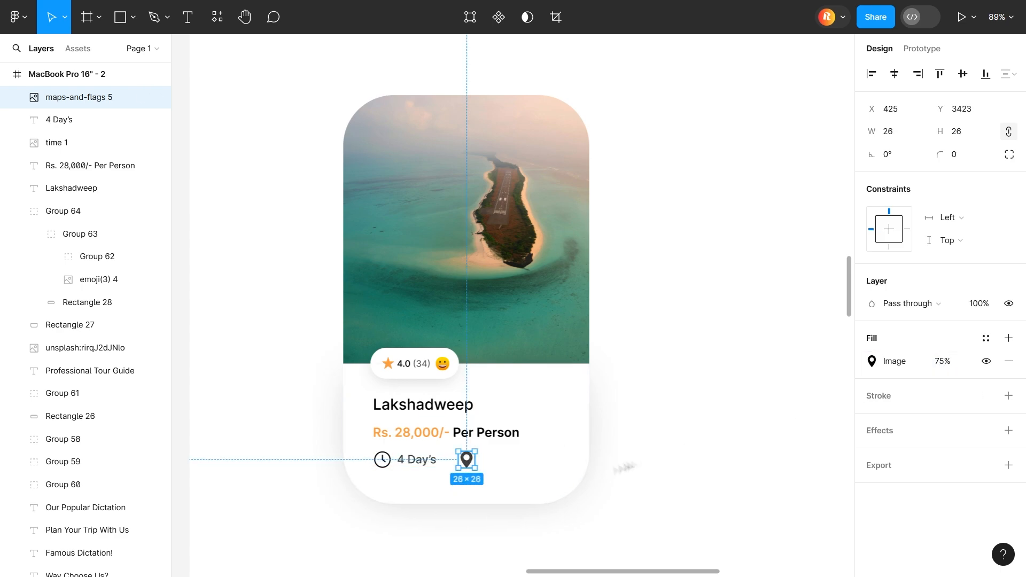
{"action": "left_click", "coordinate": [626, 468]}
{"action": "left_click", "coordinate": [59, 24]}
Step: Duplicate the label and pin to form a location pin with "India" and a people icon with "15+"
{"action": "left_click_drag", "start_coordinate": [413, 467], "coordinate": [479, 461]}
{"action": "left_click", "coordinate": [466, 459], "text": "shift"}
{"action": "double_click", "coordinate": [455, 461]}
{"action": "left_click", "coordinate": [754, 342]}
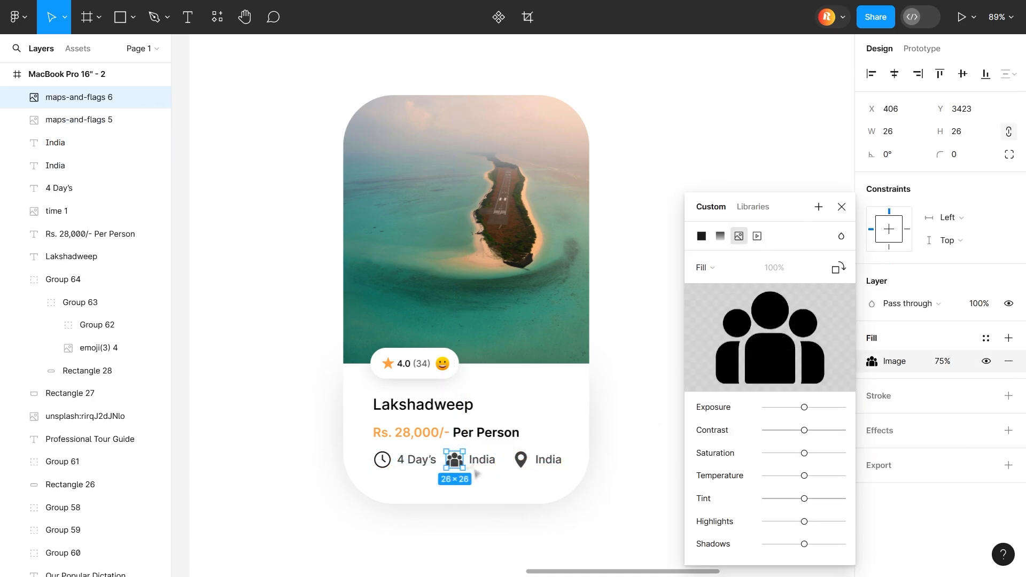
{"action": "double_click", "coordinate": [478, 463]}
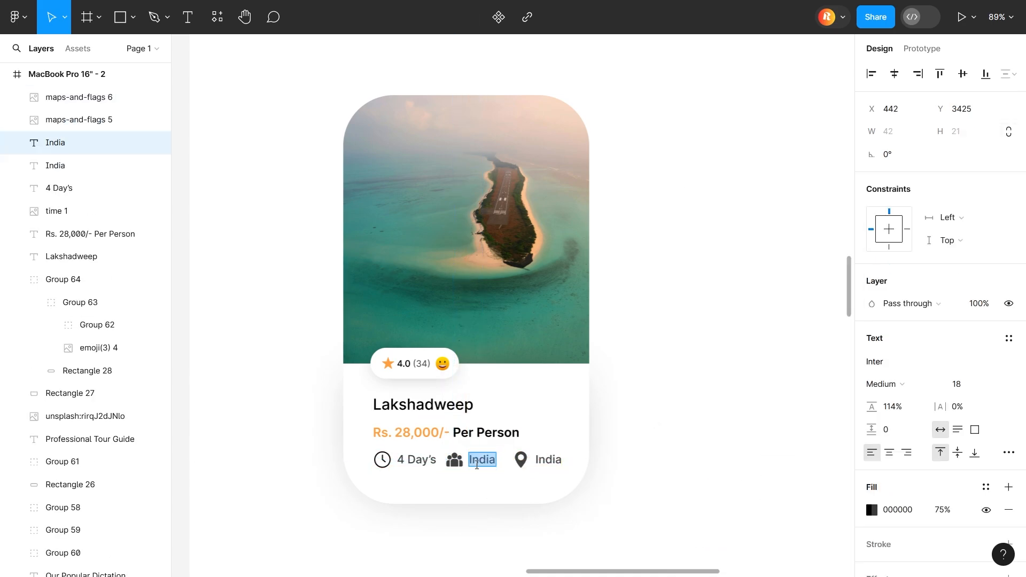
Step: Shrink the clock, people and pin icons slightly and reposition the labels beside them
{"action": "left_click", "coordinate": [380, 469]}
{"action": "scroll", "coordinate": [379, 473], "scroll_direction": "up", "scroll_amount": 5}
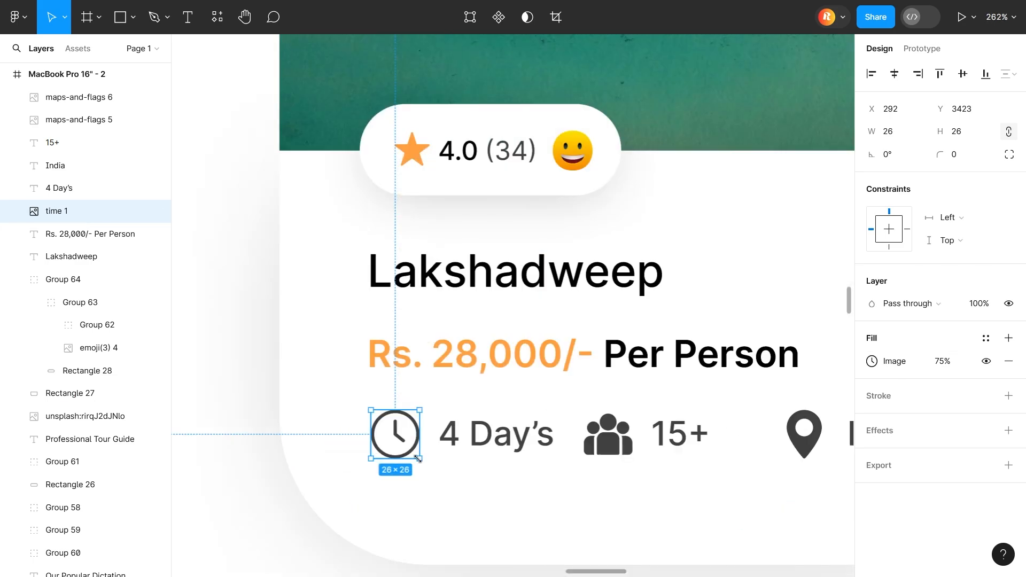
{"action": "left_click", "coordinate": [489, 431]}
{"action": "scroll", "coordinate": [500, 481], "scroll_direction": "right", "scroll_amount": 3}
{"action": "left_click", "coordinate": [481, 427]}
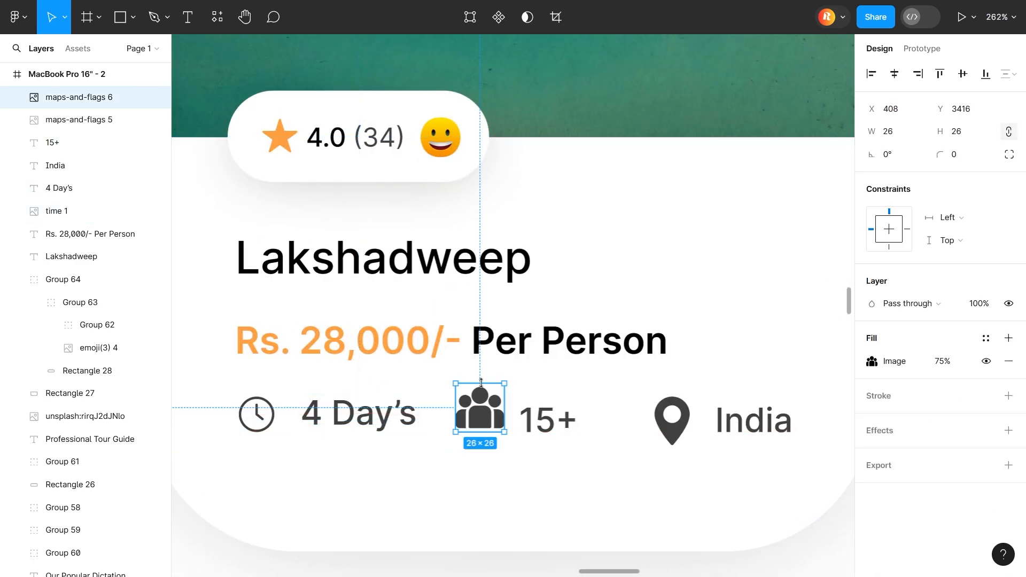
{"action": "left_click", "coordinate": [545, 420]}
{"action": "scroll", "coordinate": [634, 428], "scroll_direction": "right", "scroll_amount": 2}
{"action": "left_click", "coordinate": [634, 428]}
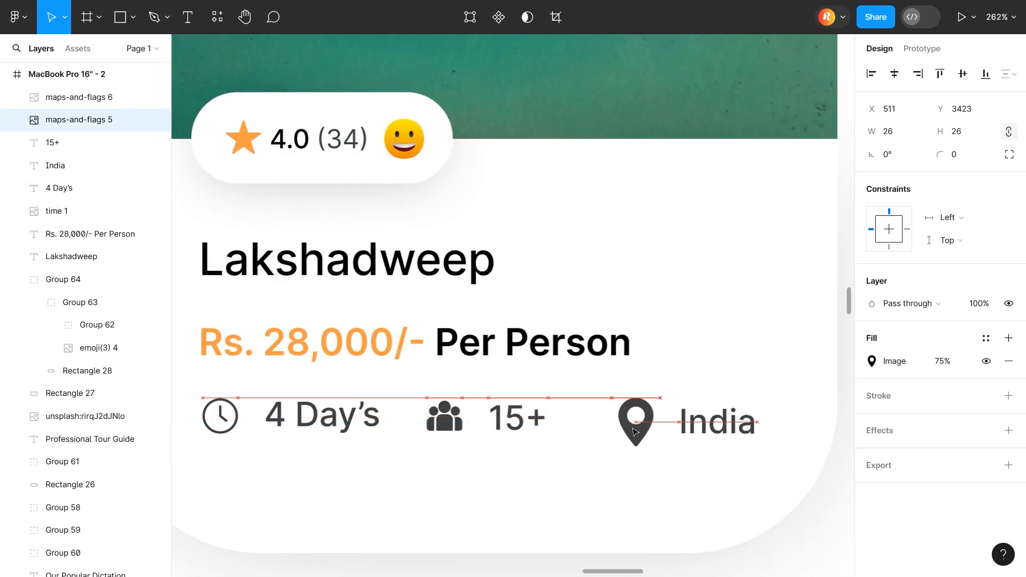
{"action": "left_click_drag", "start_coordinate": [636, 446], "coordinate": [636, 437]}
{"action": "left_click_drag", "start_coordinate": [716, 423], "coordinate": [721, 418]}
Step: Group each icon with its label, vertically centring the pin with "India" and the clock with "4 Day’s"
{"action": "left_click", "coordinate": [637, 421], "text": "shift"}
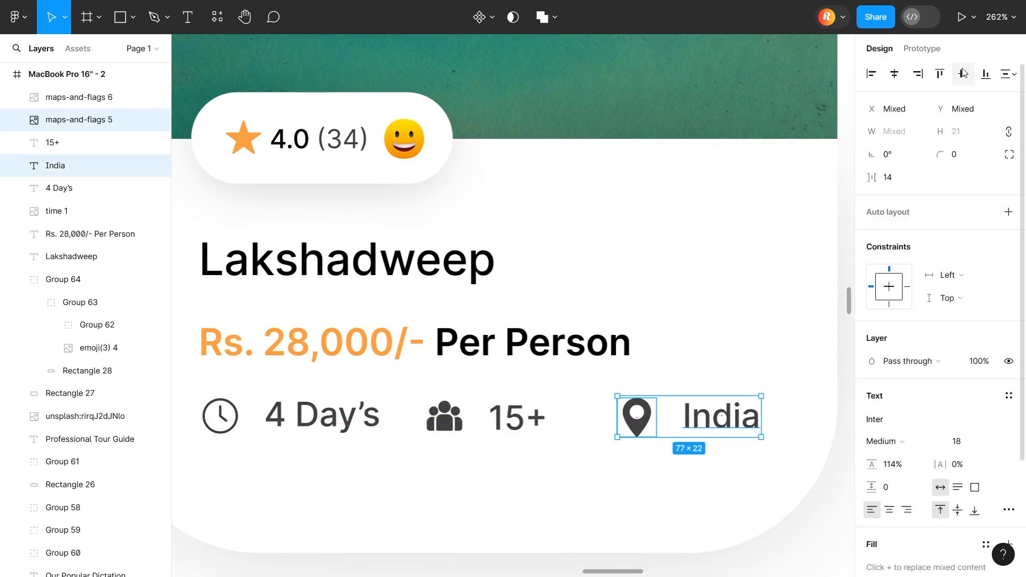
{"action": "left_click", "coordinate": [963, 74]}
{"action": "key", "text": "ctrl+g"}
{"action": "left_click", "coordinate": [518, 419]}
{"action": "left_click", "coordinate": [445, 419], "text": "shift"}
{"action": "key", "text": "ctrl+g"}
{"action": "left_click", "coordinate": [342, 418]}
{"action": "left_click", "coordinate": [221, 417], "text": "shift"}
{"action": "left_click", "coordinate": [963, 74]}
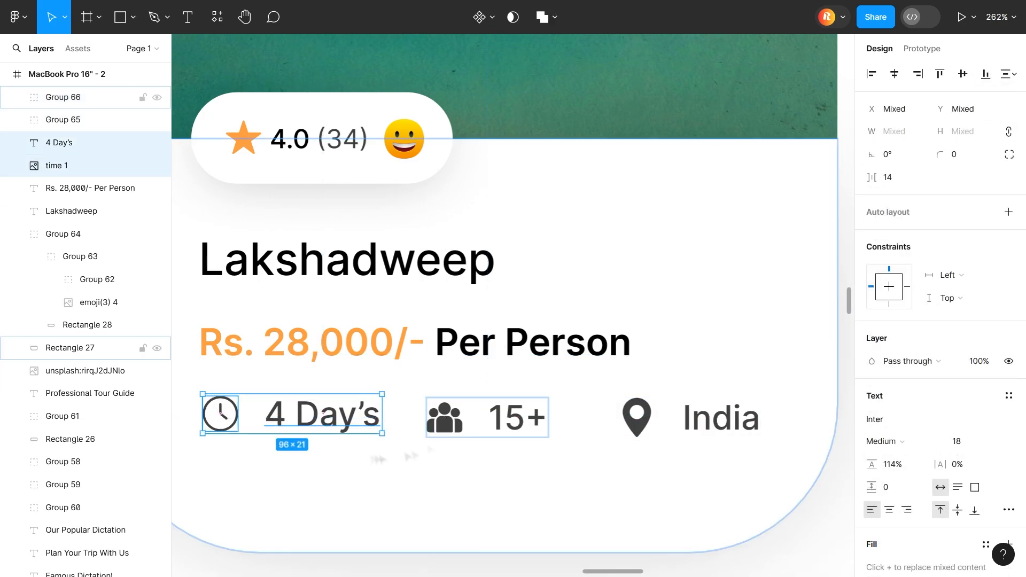
{"action": "key", "text": "ctrl+g"}
Step: Align the three icon-and-label groups on their vertical centres and centre the row horizontally in the card
{"action": "left_click", "coordinate": [454, 421], "text": "shift"}
{"action": "left_click", "coordinate": [687, 421], "text": "shift"}
{"action": "left_click", "coordinate": [962, 74]}
{"action": "scroll", "coordinate": [679, 365], "scroll_direction": "down", "scroll_amount": 3}
{"action": "left_click_drag", "start_coordinate": [661, 406], "coordinate": [655, 406]}
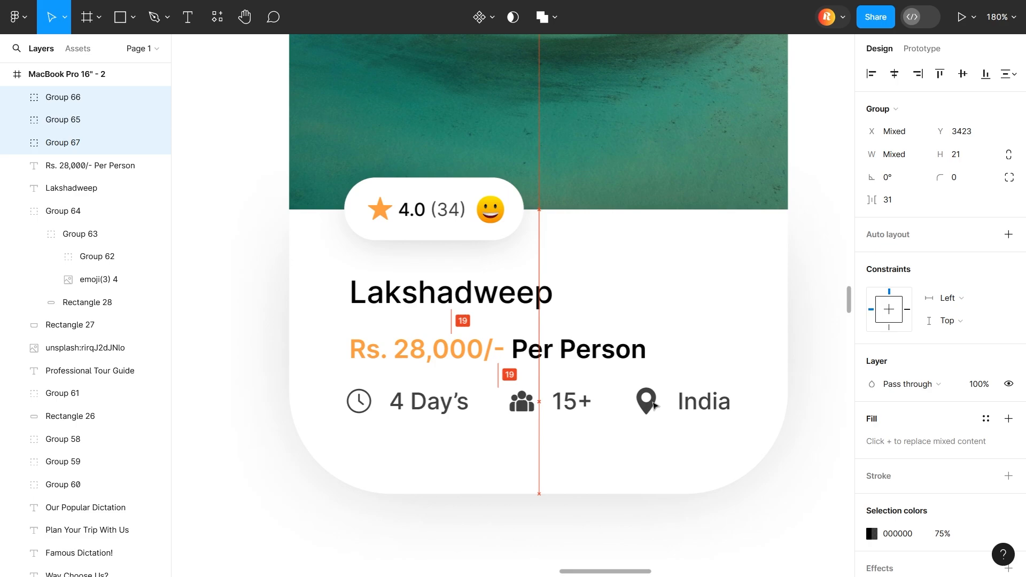
Step: Combine the three icon-and-label groups into one group and move it down to about Y 3442
{"action": "scroll", "coordinate": [642, 417], "scroll_direction": "down", "scroll_amount": 5}
{"action": "left_click_drag", "start_coordinate": [612, 482], "coordinate": [480, 485]}
{"action": "left_click", "coordinate": [479, 492]}
{"action": "left_click", "coordinate": [480, 414]}
{"action": "left_click", "coordinate": [526, 414], "text": "shift"}
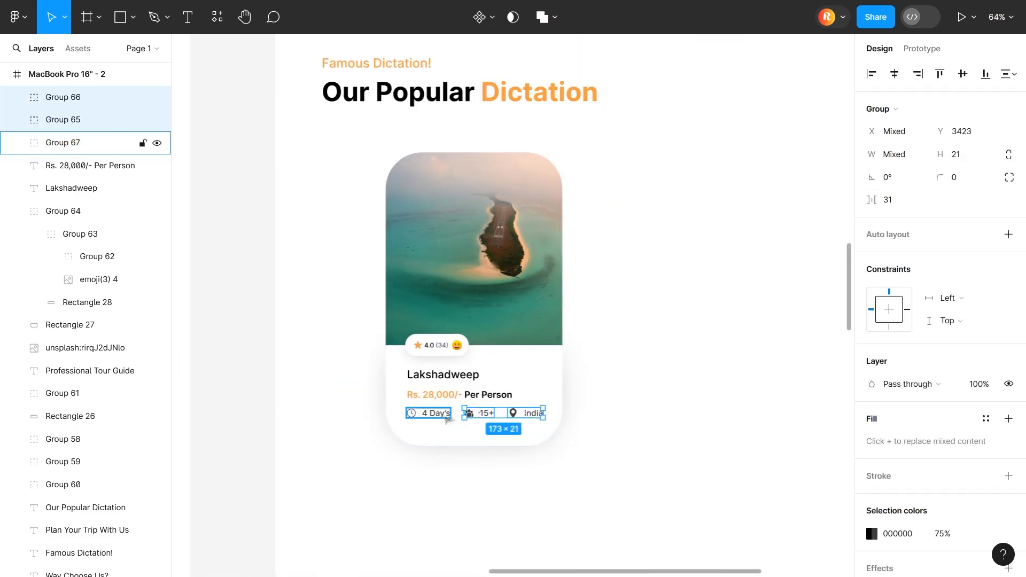
{"action": "left_click", "coordinate": [447, 415], "text": "shift"}
{"action": "right_click", "coordinate": [437, 415]}
{"action": "left_click", "coordinate": [465, 394]}
{"action": "scroll", "coordinate": [466, 395], "scroll_direction": "up", "scroll_amount": 5}
{"action": "left_click_drag", "start_coordinate": [449, 437], "coordinate": [449, 447]}
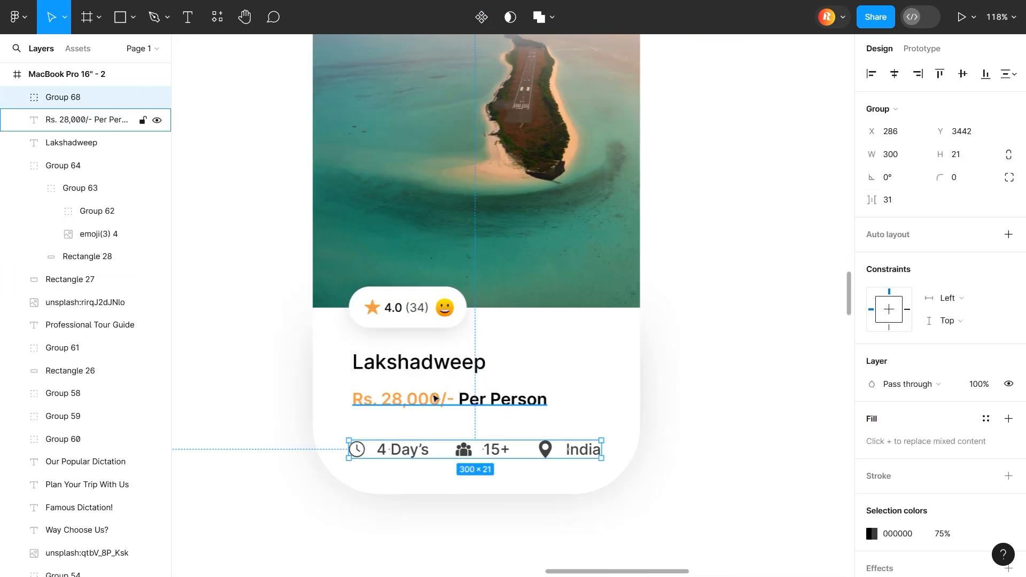
Step: Line up the price line and the Lakshadweep title with the info row's left edge at X 286
{"action": "left_click", "coordinate": [435, 398]}
{"action": "left_click_drag", "start_coordinate": [436, 398], "coordinate": [432, 399]}
{"action": "left_click", "coordinate": [432, 365]}
{"action": "left_click", "coordinate": [428, 400], "text": "shift"}
{"action": "left_click", "coordinate": [427, 449], "text": "shift"}
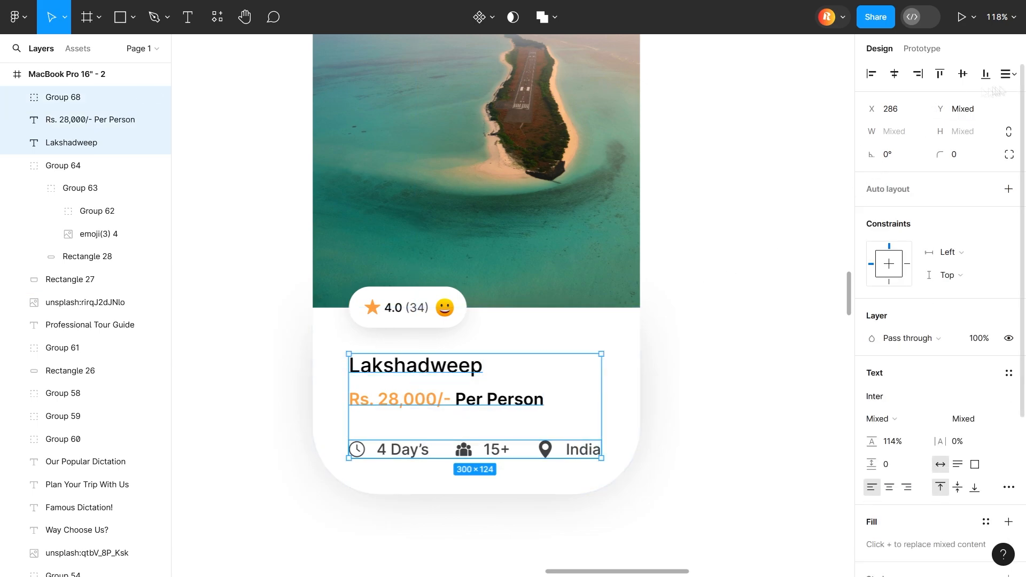
Step: Try Tidy up on the title, price line and info row, and undo it
{"action": "left_click", "coordinate": [1009, 74]}
{"action": "left_click", "coordinate": [983, 99]}
{"action": "key", "text": "ctrl+z"}
Step: Distribute the vertical spacing of the title, price line and info row, and move them up slightly
{"action": "left_click", "coordinate": [1009, 74]}
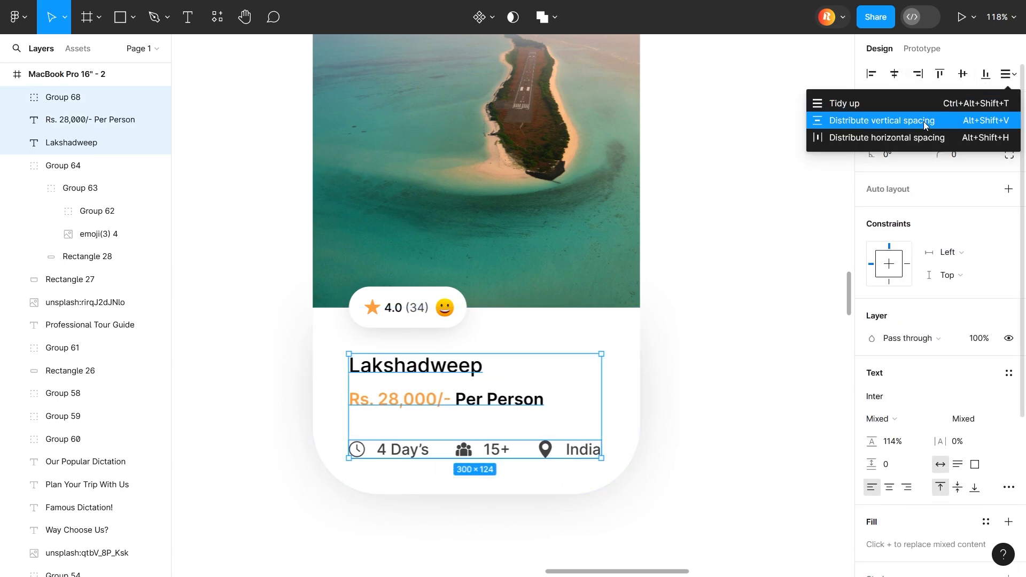
{"action": "left_click", "coordinate": [925, 122]}
{"action": "left_click_drag", "start_coordinate": [447, 427], "coordinate": [447, 420]}
{"action": "left_click", "coordinate": [440, 527]}
{"action": "scroll", "coordinate": [656, 408], "scroll_direction": "down", "scroll_amount": 4}
Step: Set the white panel's bottom corner radii and the island photo's top corner radii to 60
{"action": "left_click", "coordinate": [639, 411]}
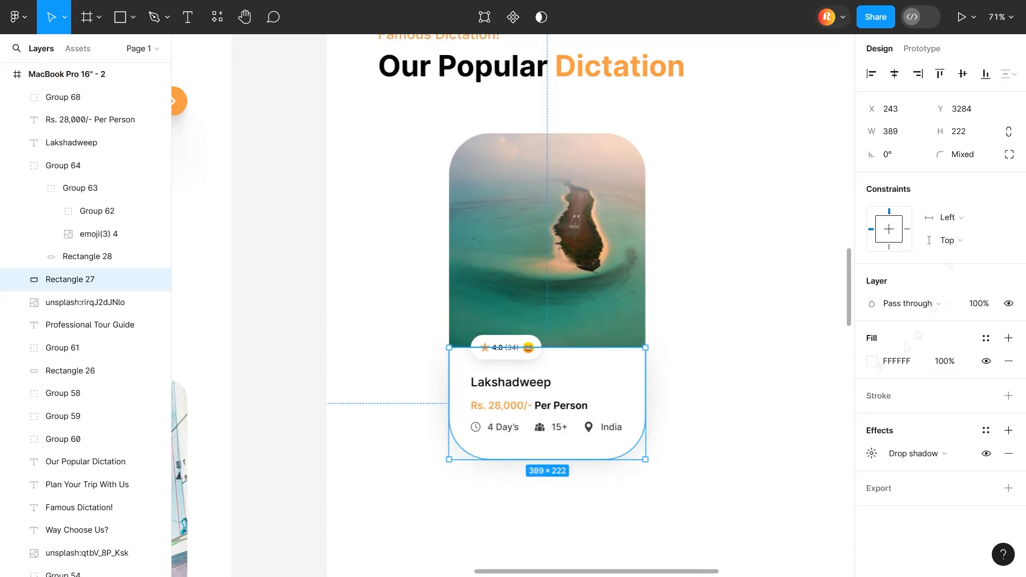
{"action": "left_click", "coordinate": [1009, 154]}
{"action": "left_click", "coordinate": [813, 212]}
{"action": "left_click", "coordinate": [592, 187]}
{"action": "left_click", "coordinate": [824, 190]}
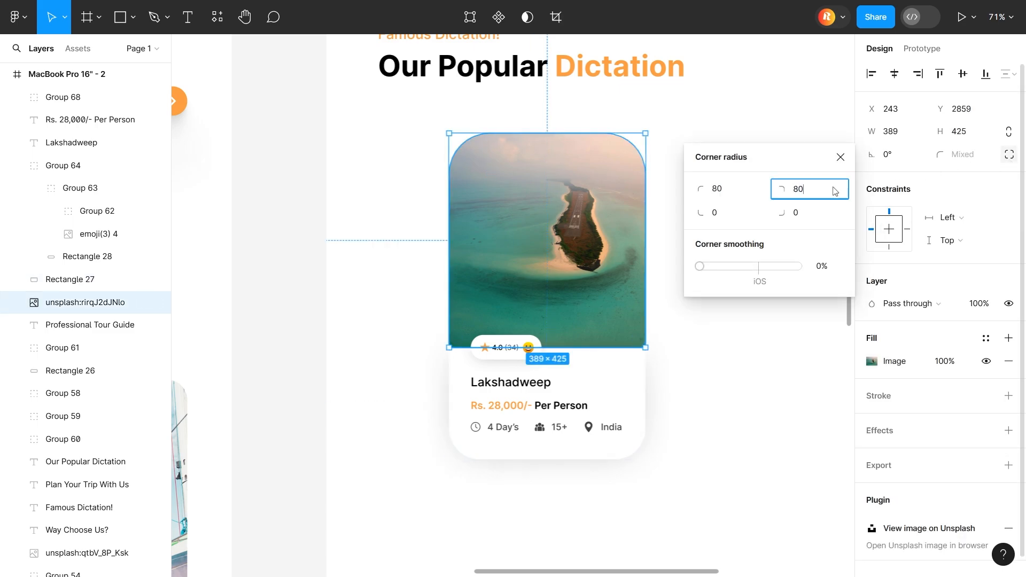
{"action": "type", "text": "60"}
{"action": "key", "text": "Return"}
Step: Group the Lakshadweep card's elements and duplicate the card twice in a row to its right
{"action": "left_click", "coordinate": [749, 403]}
{"action": "scroll", "coordinate": [316, 391], "scroll_direction": "down", "scroll_amount": 5}
{"action": "right_click", "coordinate": [380, 304]}
{"action": "left_click_drag", "start_coordinate": [495, 444], "coordinate": [533, 312]}
{"action": "left_click", "coordinate": [401, 300]}
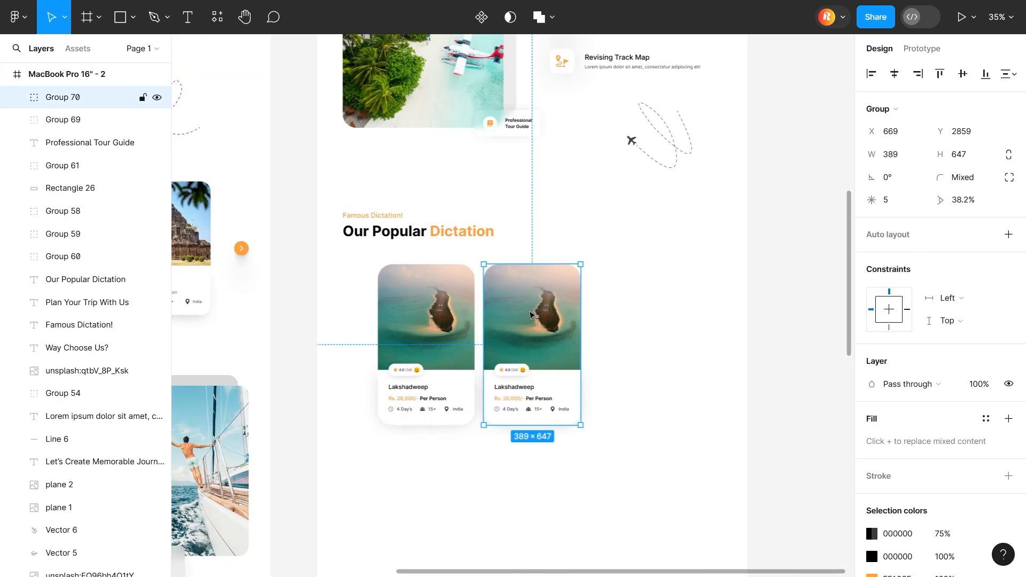
{"action": "key", "text": "ctrl+d"}
Step: Space the three cards 85 apart at Y 2912 and centre the row horizontally in the frame
{"action": "left_click", "coordinate": [453, 332], "text": "shift"}
{"action": "left_click", "coordinate": [533, 344], "text": "shift"}
{"action": "left_click_drag", "start_coordinate": [585, 344], "coordinate": [651, 352]}
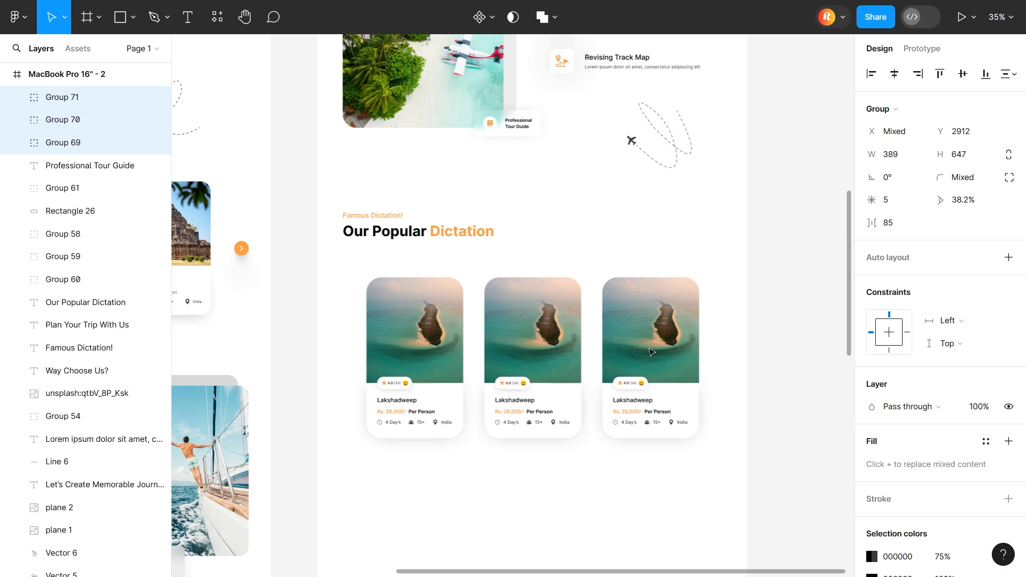
{"action": "key", "text": "shift+Left"}
{"action": "key", "text": "shift+Left"}
{"action": "key", "text": "shift+Right"}
{"action": "key", "text": "shift+Right"}
{"action": "key", "text": "shift+Right"}
{"action": "key", "text": "shift+Right"}
{"action": "left_click_drag", "start_coordinate": [556, 350], "coordinate": [551, 350]}
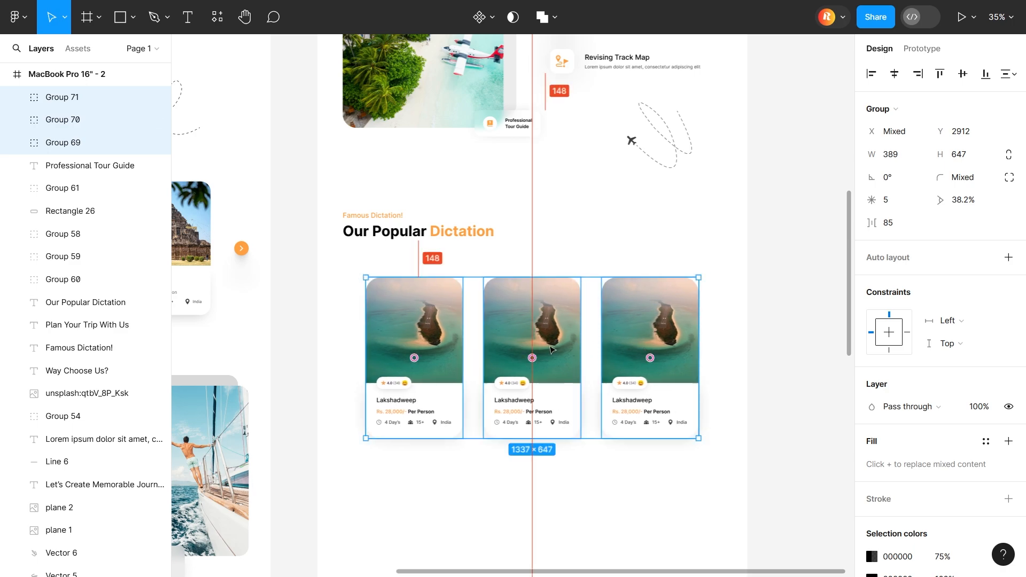
Step: Select the middle card's photo and search Unsplash for "Kaziranga"
{"action": "double_click", "coordinate": [551, 350]}
{"action": "double_click", "coordinate": [551, 350]}
{"action": "left_click", "coordinate": [358, 521]}
{"action": "left_click_drag", "start_coordinate": [356, 513], "coordinate": [393, 491]}
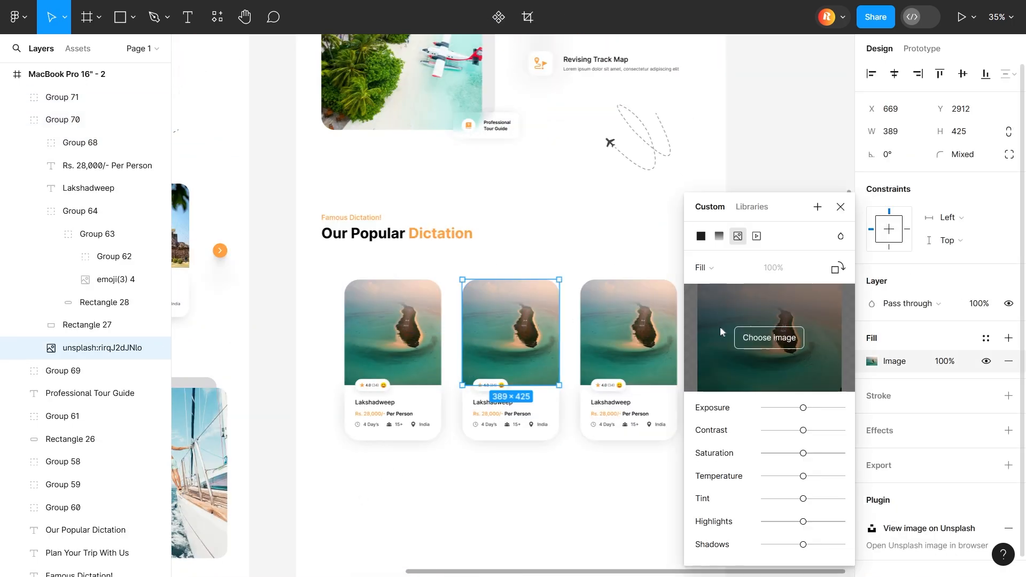
{"action": "right_click", "coordinate": [539, 143]}
{"action": "left_click", "coordinate": [729, 301]}
{"action": "left_click", "coordinate": [496, 345]}
{"action": "left_click", "coordinate": [708, 112]}
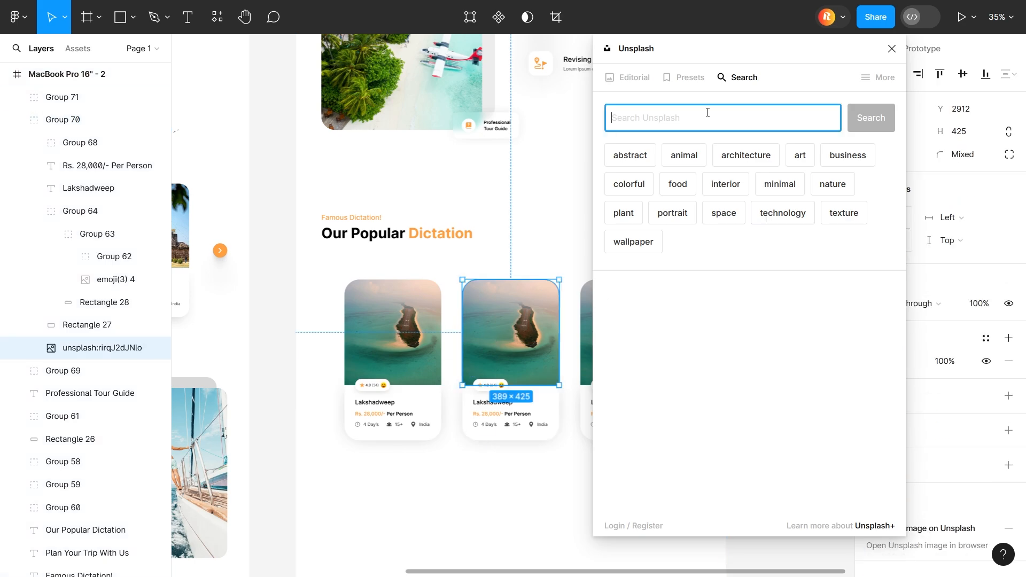
{"action": "type", "text": "Kaziranga"}
{"action": "key", "text": "Return"}
Step: Browse the Kaziranga results and fill the middle card's photo with the rhino standing on grass
{"action": "scroll", "coordinate": [776, 450], "scroll_direction": "down", "scroll_amount": 5}
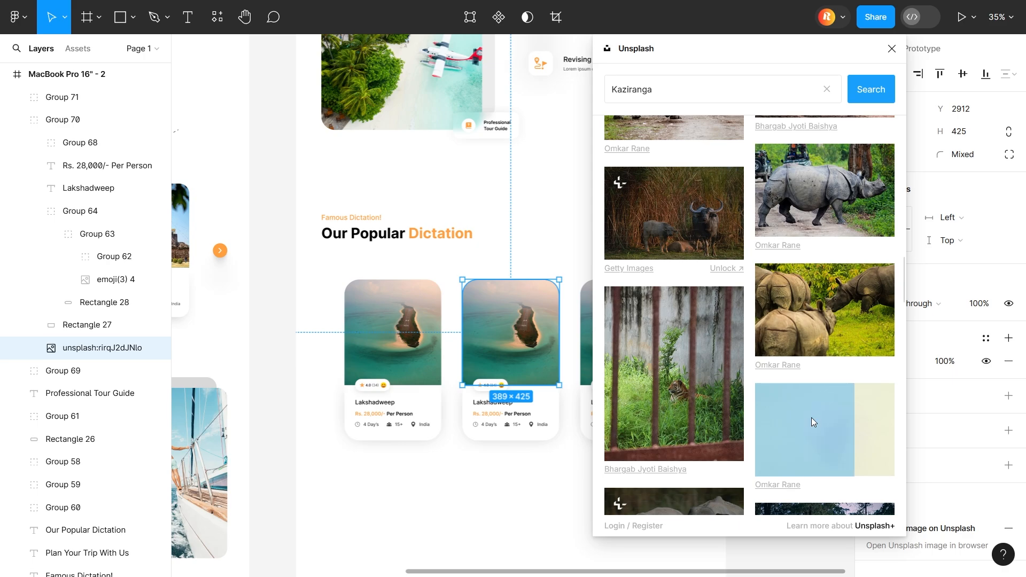
{"action": "scroll", "coordinate": [812, 418], "scroll_direction": "down", "scroll_amount": 10}
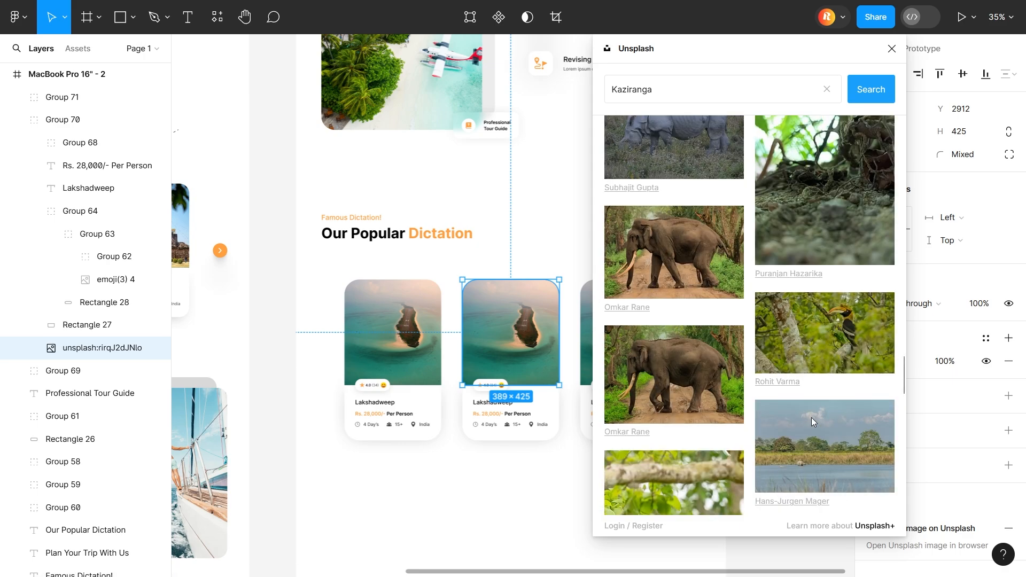
{"action": "left_click", "coordinate": [811, 418]}
{"action": "scroll", "coordinate": [812, 418], "scroll_direction": "down", "scroll_amount": 10}
{"action": "scroll", "coordinate": [812, 418], "scroll_direction": "down", "scroll_amount": 10}
{"action": "left_click", "coordinate": [891, 49]}
Step: Replace the third card's photo with a stone temple picture from an Unsplash search for "sun temple"
{"action": "double_click", "coordinate": [627, 333]}
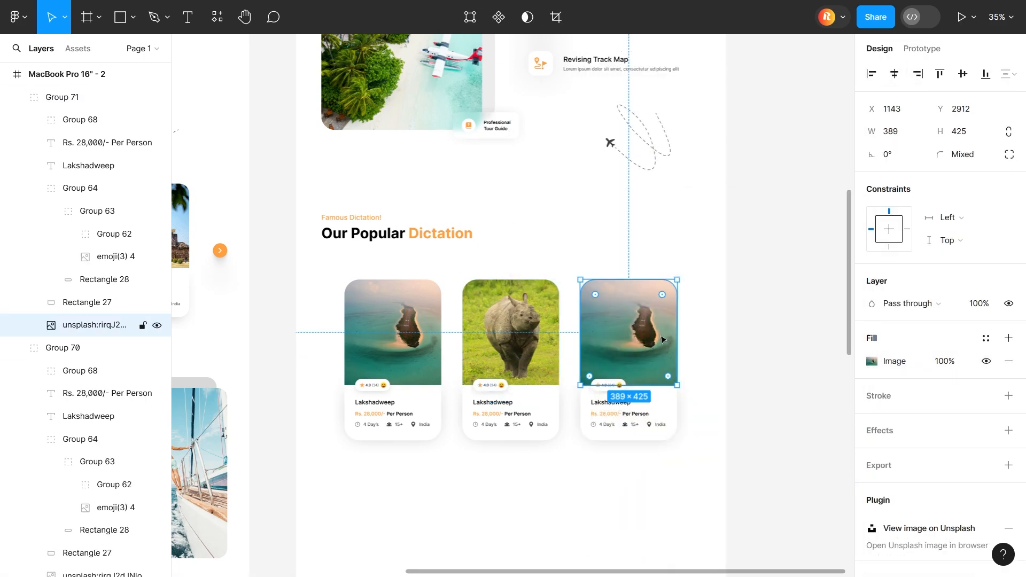
{"action": "right_click", "coordinate": [599, 467]}
{"action": "mouse_move", "coordinate": [678, 448]}
{"action": "left_click", "coordinate": [822, 312]}
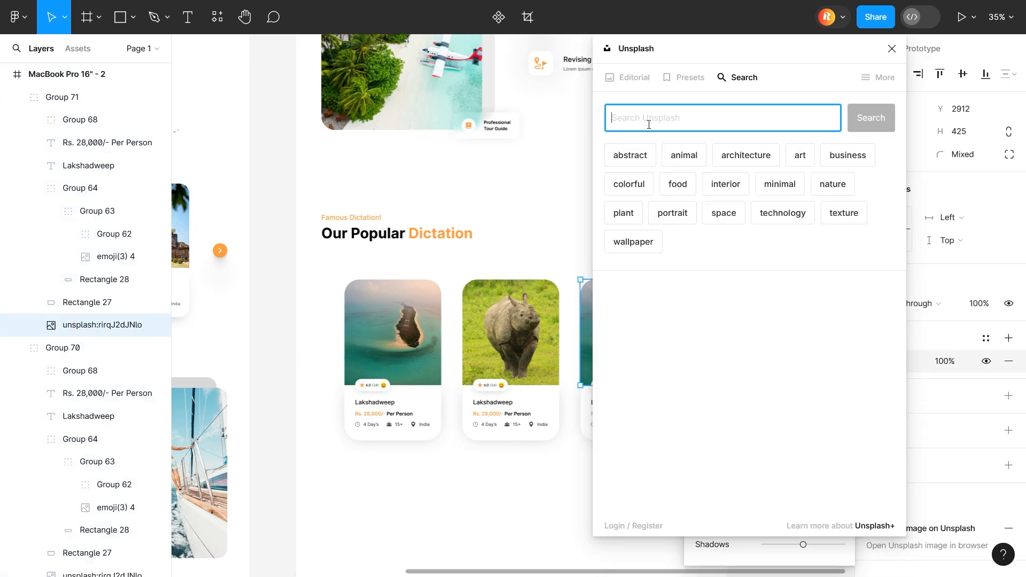
{"action": "key", "text": "Return"}
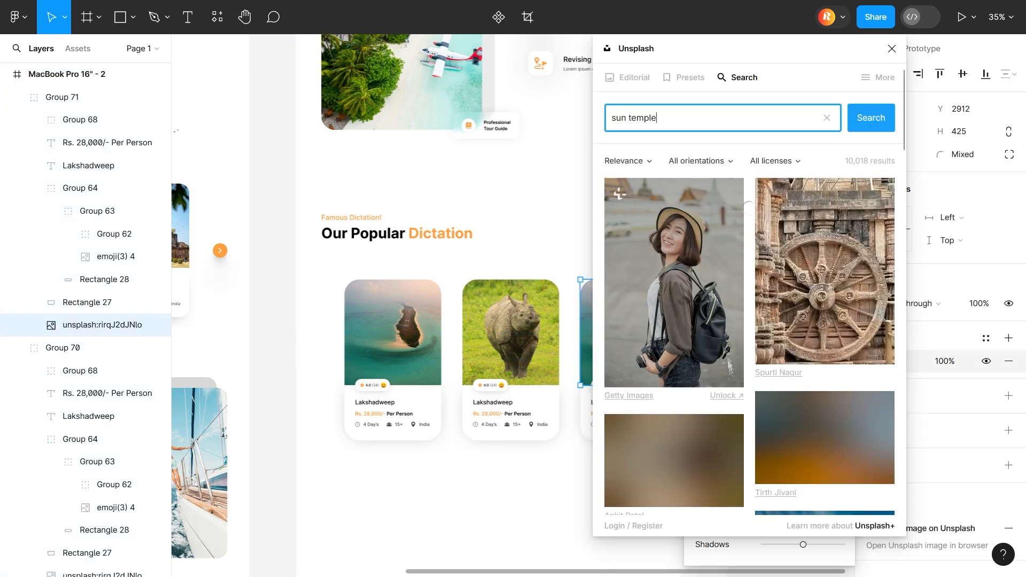
{"action": "scroll", "coordinate": [832, 295], "scroll_direction": "down", "scroll_amount": 10}
{"action": "left_click", "coordinate": [892, 49]}
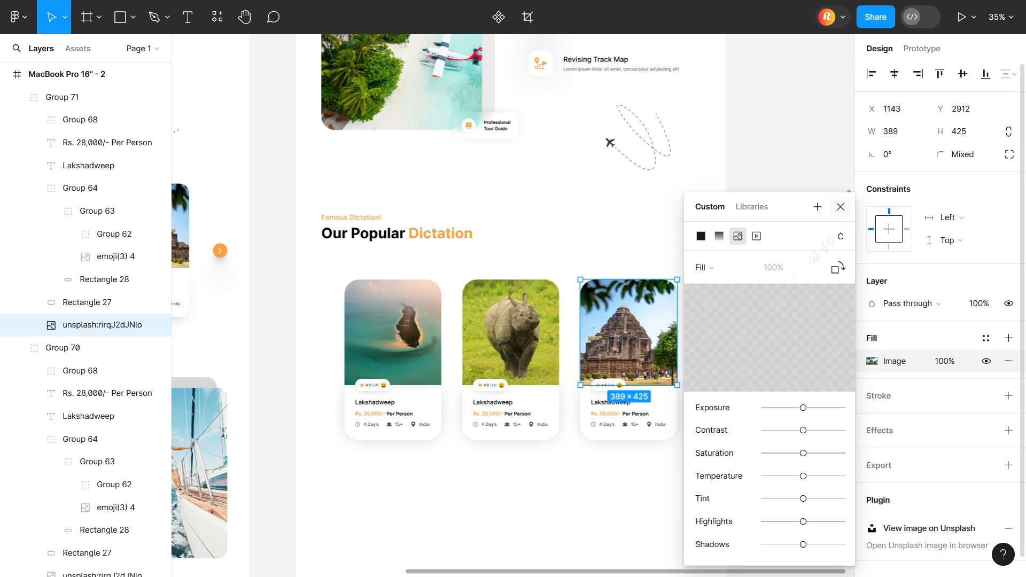
Step: Swap the middle card's badge emoji for the kissing face and set the rating to 4.5 (41)
{"action": "left_click", "coordinate": [602, 486]}
{"action": "scroll", "coordinate": [487, 387], "scroll_direction": "up", "scroll_amount": 8}
{"action": "left_click", "coordinate": [542, 378], "text": "ctrl"}
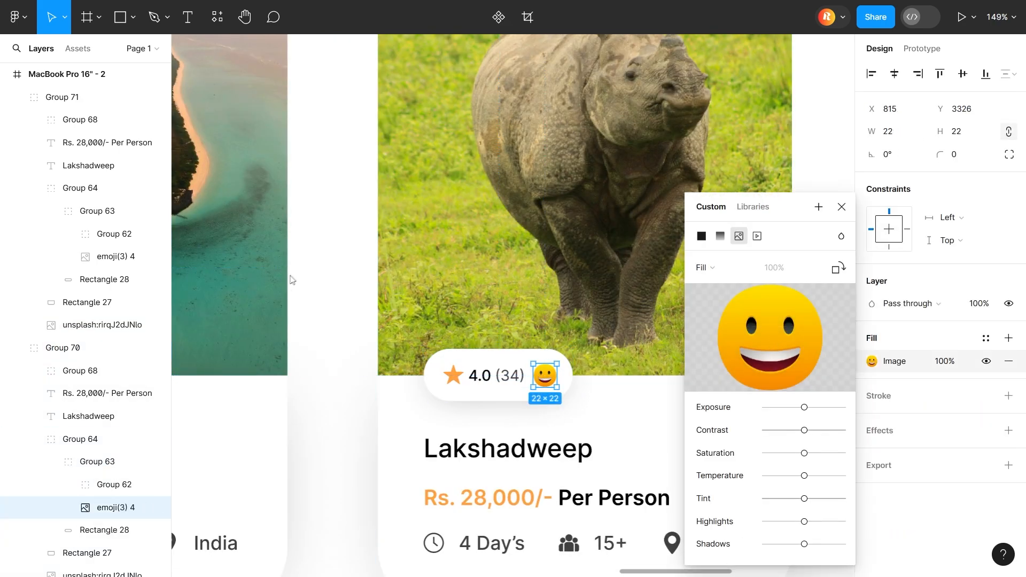
{"action": "left_click", "coordinate": [504, 378]}
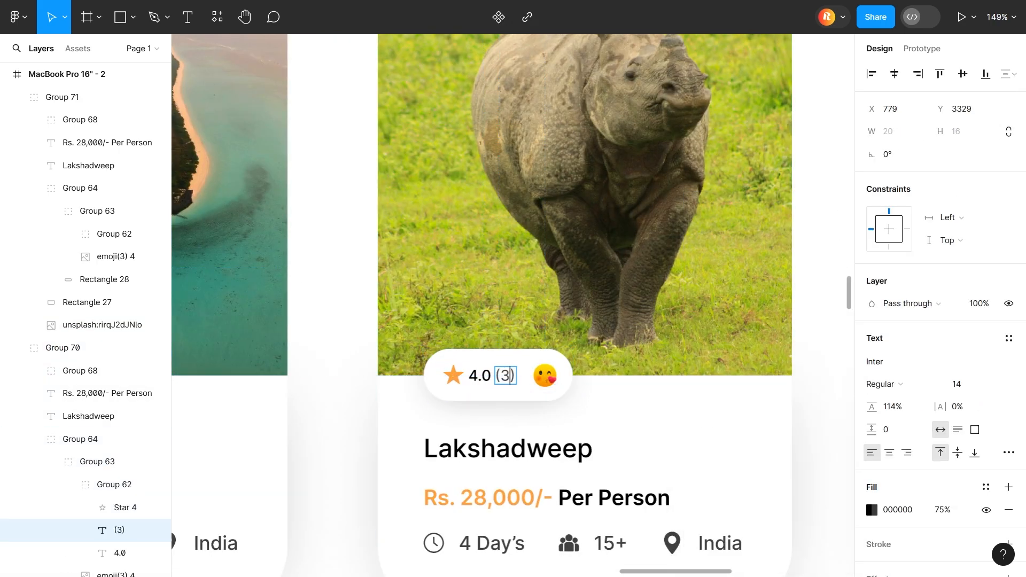
{"action": "left_click", "coordinate": [488, 377]}
{"action": "key", "text": "BackSpace"}
{"action": "type", "text": "5"}
Step: Change the middle card's title to Kaziranga
{"action": "double_click", "coordinate": [499, 449]}
{"action": "type", "text": "Kazi"}
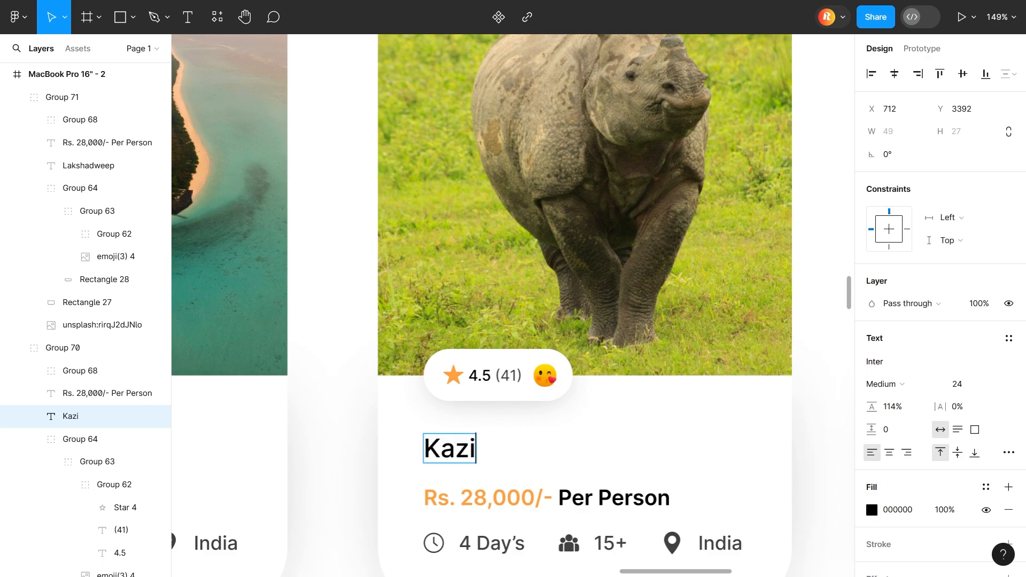
{"action": "right_click", "coordinate": [471, 451]}
{"action": "left_click", "coordinate": [432, 470]}
{"action": "scroll", "coordinate": [487, 481], "scroll_direction": "down", "scroll_amount": 1}
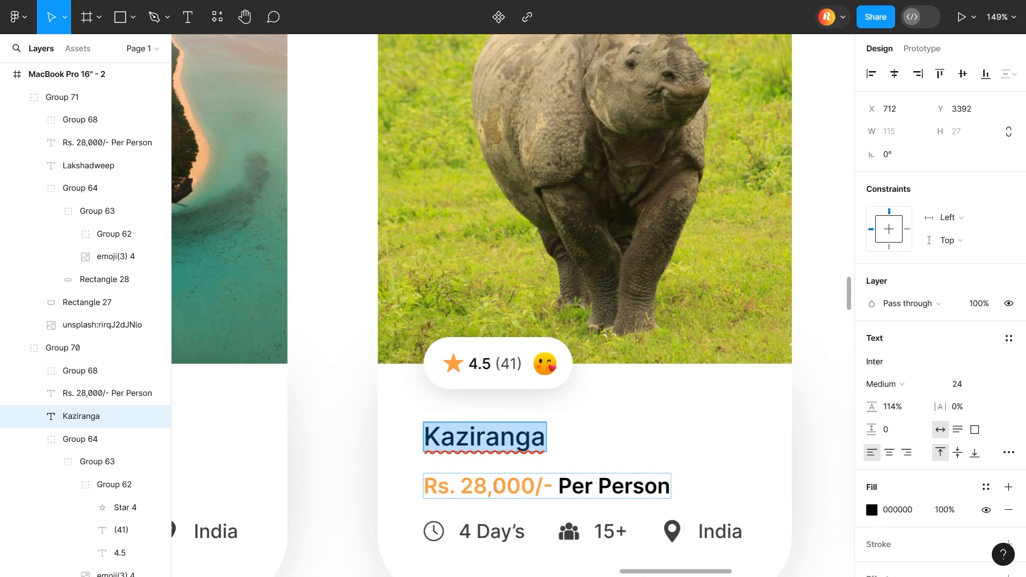
Step: Set the Kaziranga card's price to Rs. 32,000/- and its duration to 5 Day's
{"action": "left_click", "coordinate": [497, 486]}
{"action": "scroll", "coordinate": [506, 455], "scroll_direction": "down", "scroll_amount": 2}
{"action": "left_click", "coordinate": [506, 455]}
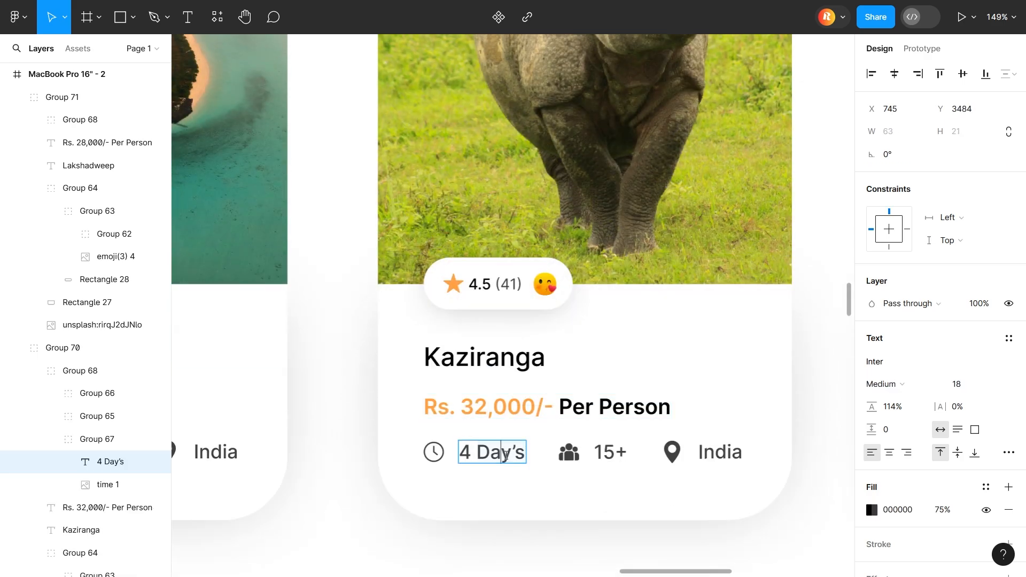
Step: Set the third card's badge rating to 4.9 and its bracketed text to (4.9)
{"action": "scroll", "coordinate": [390, 334], "scroll_direction": "left", "scroll_amount": 10}
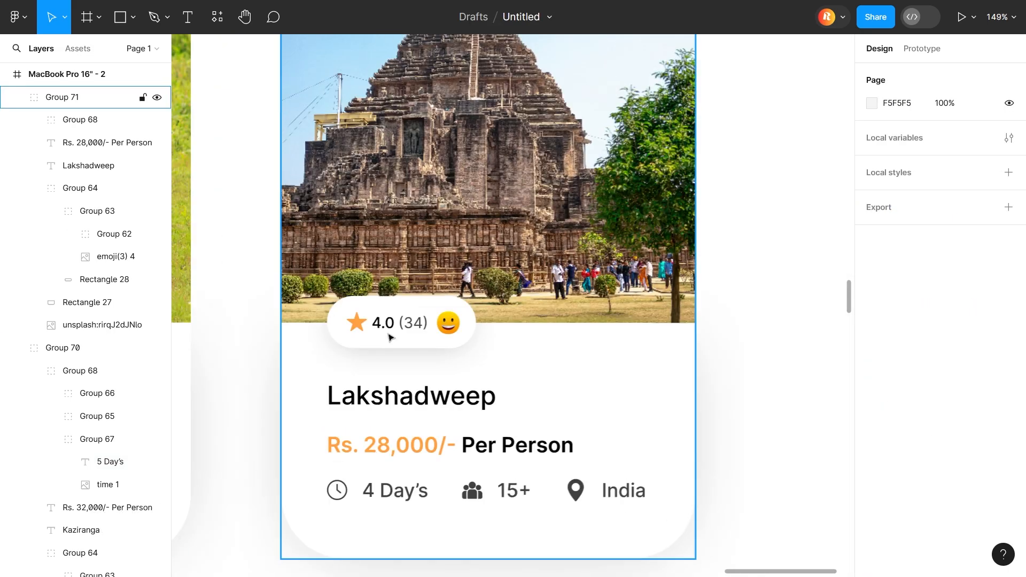
{"action": "double_click", "coordinate": [390, 331]}
{"action": "type", "text": "4.9"}
{"action": "left_click", "coordinate": [408, 323]}
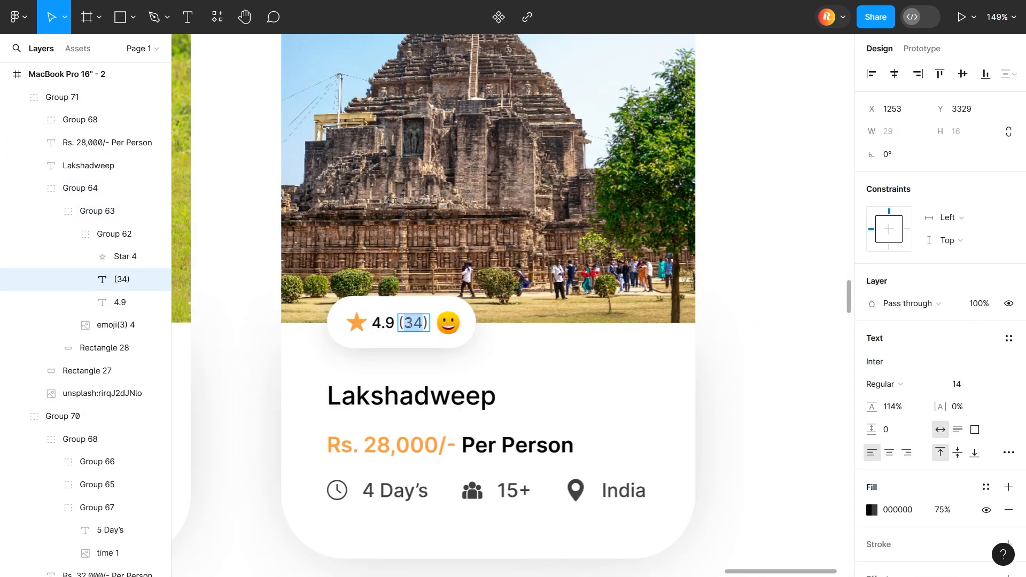
Step: Change the third card's title to Sun Temple and its price to Rs. 9,000/-
{"action": "double_click", "coordinate": [411, 396]}
{"action": "type", "text": "Sun Temp"}
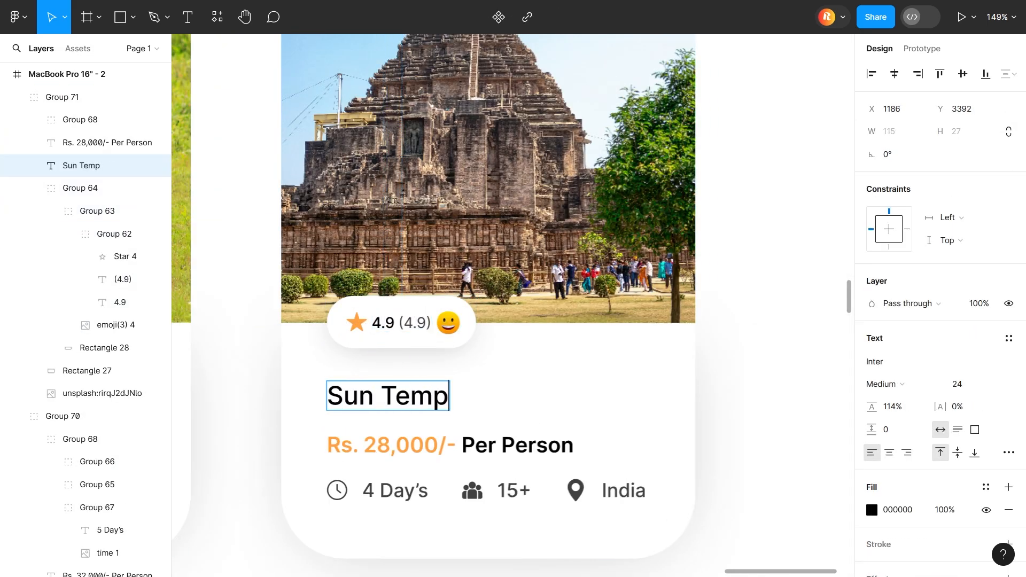
{"action": "type", "text": "le"}
{"action": "key", "text": "Escape"}
{"action": "double_click", "coordinate": [376, 437]}
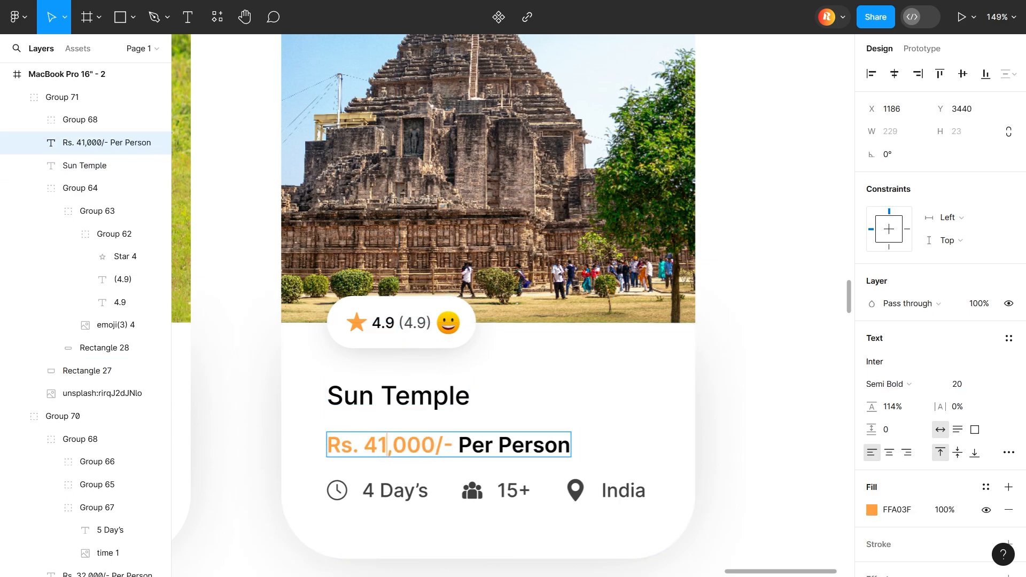
{"action": "type", "text": "9"}
{"action": "key", "text": "Escape"}
Step: Set the Sun Temple card's duration to 5 Day's and its group size to 18+
{"action": "double_click", "coordinate": [384, 497]}
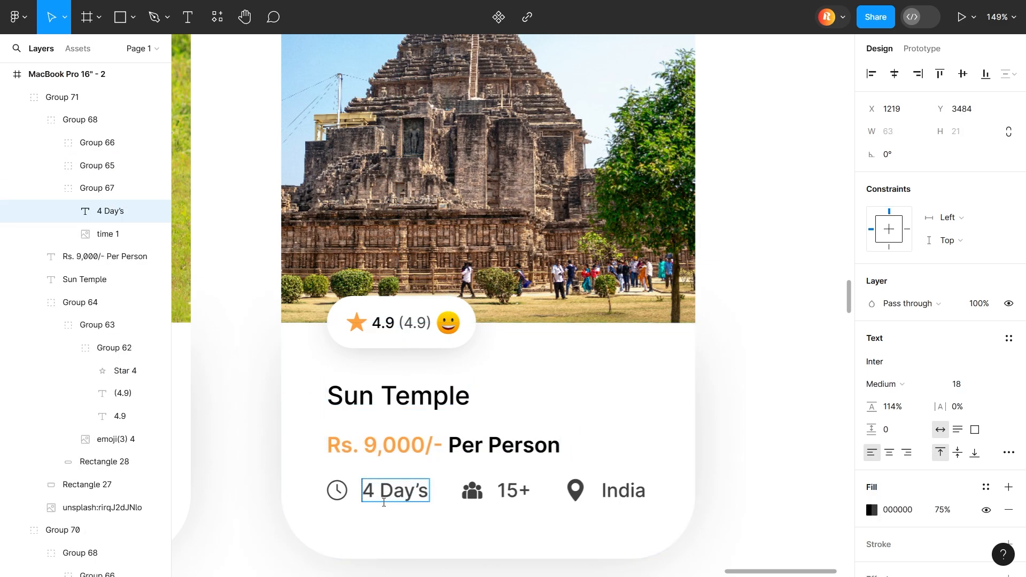
{"action": "left_click", "coordinate": [518, 490]}
{"action": "left_click", "coordinate": [721, 459]}
Step: Draw a 59 × 59 circle beside the Lakshadweep card and place it at X 102, Y 3206, in line with the heading's left edge
{"action": "scroll", "coordinate": [721, 460], "scroll_direction": "down", "scroll_amount": 5}
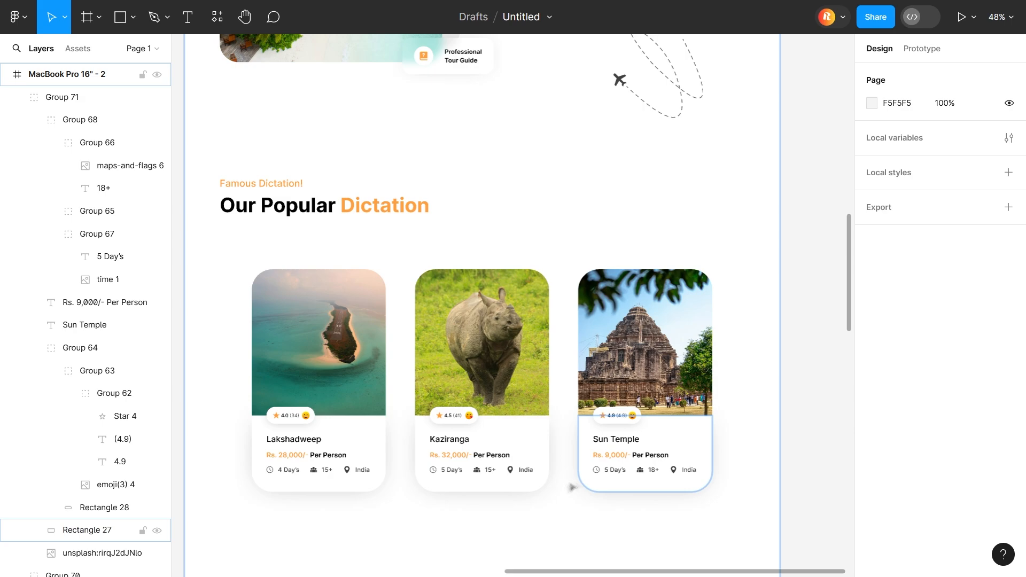
{"action": "left_click", "coordinate": [133, 17]}
{"action": "left_click", "coordinate": [102, 106]}
{"action": "scroll", "coordinate": [235, 321], "scroll_direction": "up", "scroll_amount": 4}
{"action": "left_click_drag", "start_coordinate": [292, 377], "coordinate": [334, 417]}
{"action": "left_click_drag", "start_coordinate": [319, 406], "coordinate": [342, 437]}
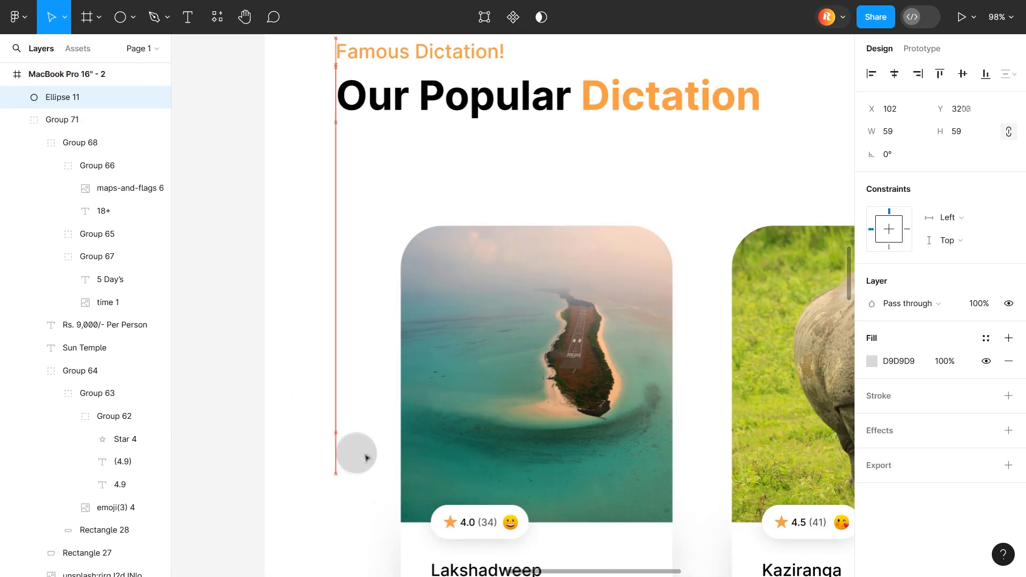
{"action": "left_click_drag", "start_coordinate": [363, 478], "coordinate": [364, 489]}
{"action": "scroll", "coordinate": [364, 490], "scroll_direction": "down", "scroll_amount": 3}
{"action": "left_click_drag", "start_coordinate": [364, 490], "coordinate": [366, 290]}
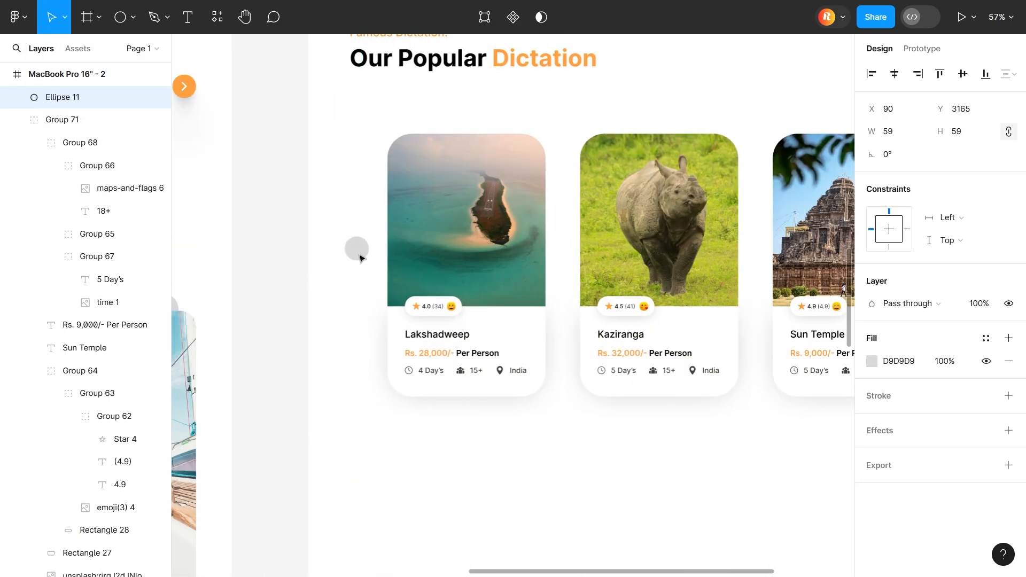
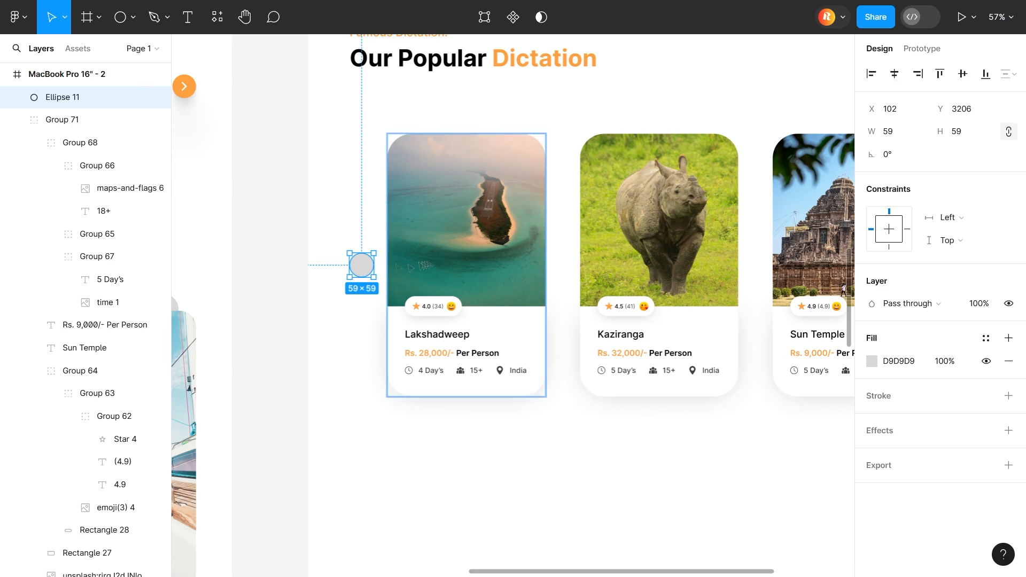
Step: Narrow the gaps between the three cards slightly, group them and centre the group horizontally in the frame
{"action": "left_click", "coordinate": [422, 263]}
{"action": "left_click", "coordinate": [637, 257], "text": "shift"}
{"action": "left_click", "coordinate": [797, 257], "text": "shift"}
{"action": "left_click_drag", "start_coordinate": [755, 265], "coordinate": [746, 261]}
{"action": "right_click", "coordinate": [592, 256]}
{"action": "left_click", "coordinate": [636, 298]}
{"action": "left_click", "coordinate": [895, 74]}
Step: Enlarge the circle to 74 × 74, fill it with FFA03F and give it a soft shadow with the SmoothShadow plugin
{"action": "left_click", "coordinate": [366, 264]}
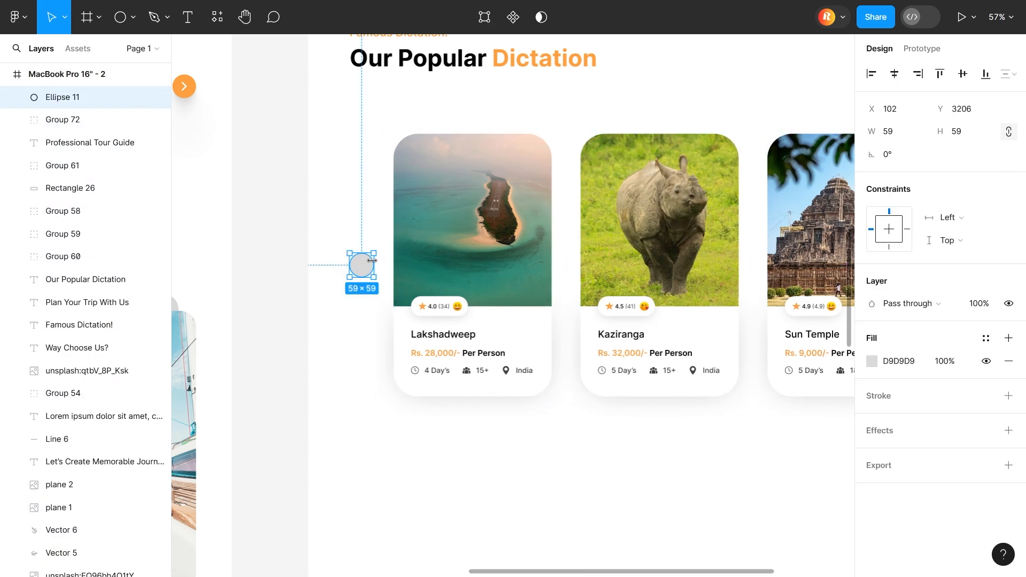
{"action": "right_click", "coordinate": [355, 265]}
{"action": "mouse_move", "coordinate": [424, 447]}
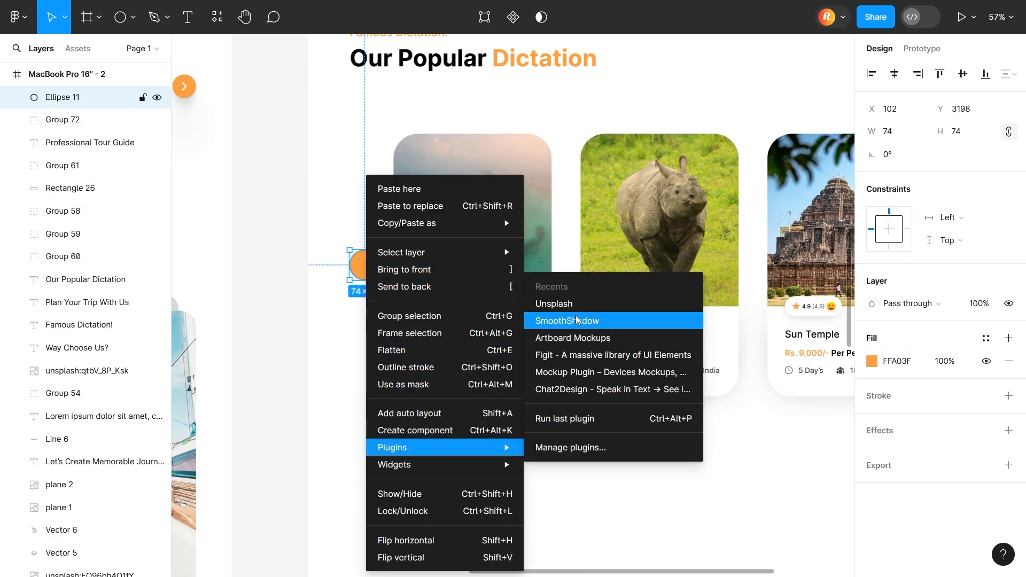
{"action": "left_click", "coordinate": [631, 317]}
{"action": "key", "text": "Escape"}
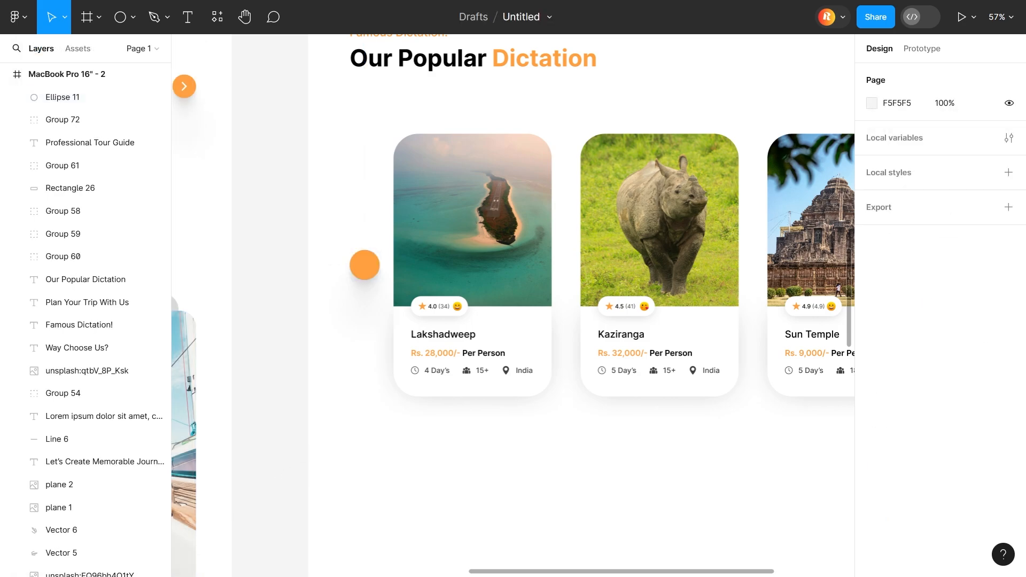
Step: Place a 24 × 23 white arrow icon, rotated 180°, in the centre of the orange circle
{"action": "left_click_drag", "start_coordinate": [541, 541], "coordinate": [336, 241]}
{"action": "left_click_drag", "start_coordinate": [446, 133], "coordinate": [227, 350]}
{"action": "left_click_drag", "start_coordinate": [232, 241], "coordinate": [356, 241]}
{"action": "left_click_drag", "start_coordinate": [442, 242], "coordinate": [362, 246]}
{"action": "scroll", "coordinate": [365, 263], "scroll_direction": "up", "scroll_amount": 5}
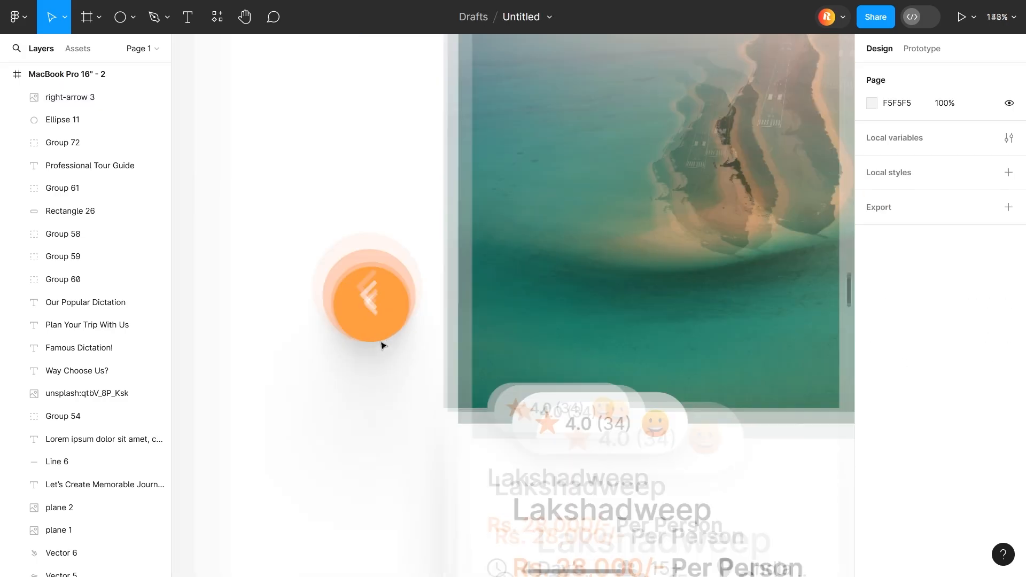
{"action": "left_click_drag", "start_coordinate": [341, 276], "coordinate": [339, 276]}
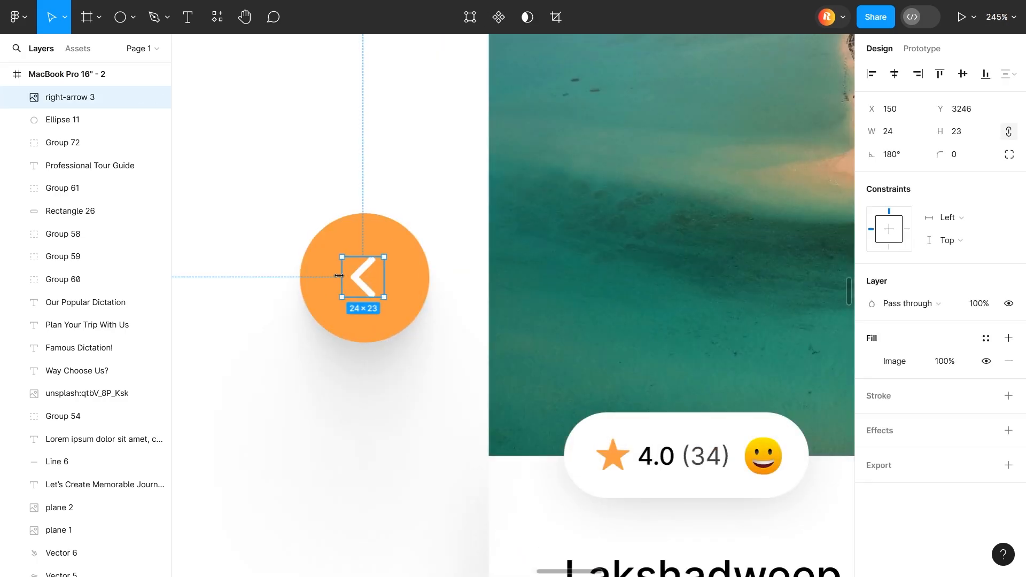
{"action": "left_click", "coordinate": [342, 353]}
Step: Copy the arrow button to the right of the Sun Temple card, pointing right, and group each arrow with its circle
{"action": "scroll", "coordinate": [343, 353], "scroll_direction": "down", "scroll_amount": 10}
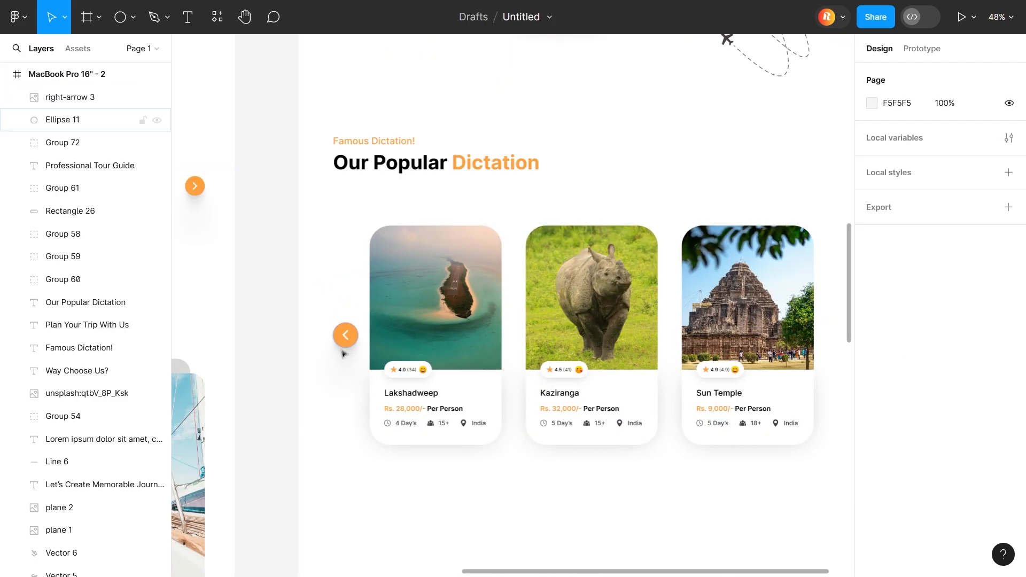
{"action": "left_click_drag", "start_coordinate": [342, 337], "coordinate": [724, 340]}
{"action": "right_click", "coordinate": [720, 338]}
{"action": "left_click", "coordinate": [752, 342]}
{"action": "left_click_drag", "start_coordinate": [207, 317], "coordinate": [225, 339]}
{"action": "right_click", "coordinate": [223, 338]}
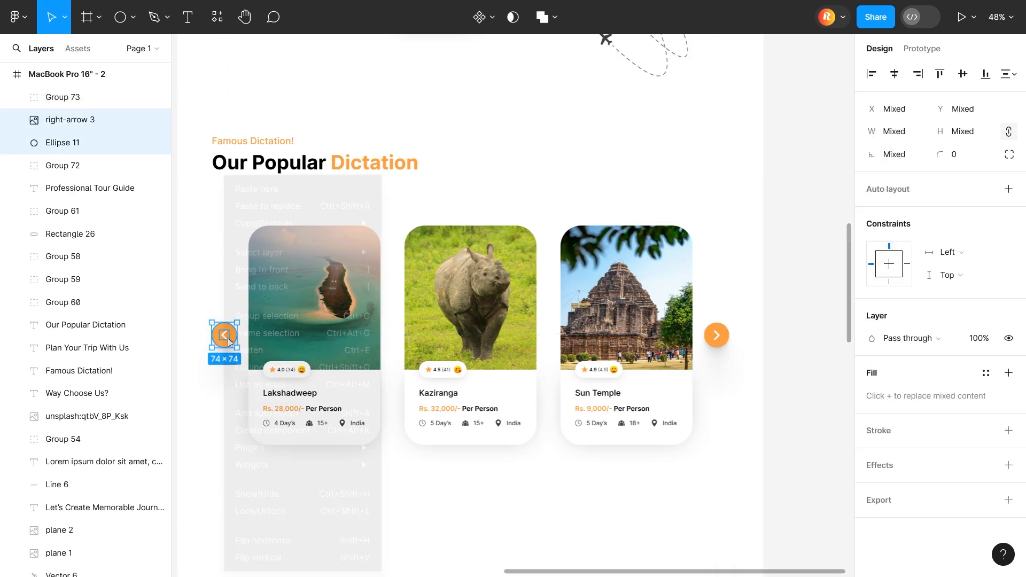
{"action": "left_click", "coordinate": [254, 342]}
Step: Select the card group with both arrow buttons and move them up closer to the Our Popular Dictation heading
{"action": "left_click", "coordinate": [343, 478]}
{"action": "scroll", "coordinate": [343, 479], "scroll_direction": "down", "scroll_amount": 2}
{"action": "left_click_drag", "start_coordinate": [337, 478], "coordinate": [366, 459]}
{"action": "left_click_drag", "start_coordinate": [695, 476], "coordinate": [279, 335]}
{"action": "key", "text": "shift+Up"}
{"action": "key", "text": "shift+Up"}
{"action": "key", "text": "shift+Up"}
{"action": "key", "text": "shift+Up"}
{"action": "key", "text": "shift+Up"}
{"action": "key", "text": "shift+Up"}
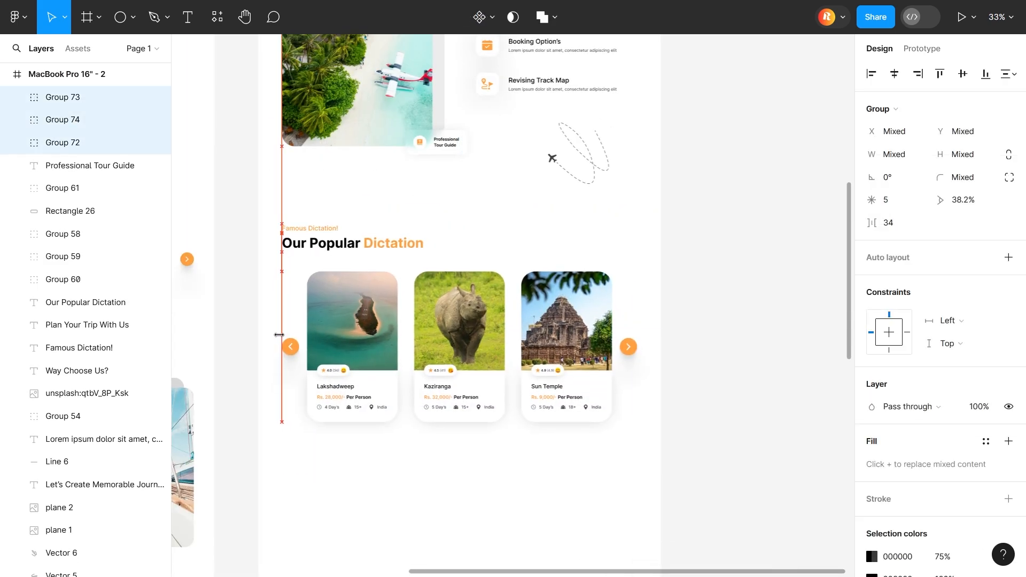
Step: Add both section headings to the selected cards and arrow buttons, and move the whole Our Popular Dictation section up together
{"action": "left_click", "coordinate": [298, 242], "text": "shift"}
{"action": "left_click", "coordinate": [298, 228], "text": "shift"}
{"action": "key", "text": "shift+Up"}
{"action": "key", "text": "shift+Up"}
{"action": "key", "text": "shift+Up"}
{"action": "key", "text": "shift+Up"}
{"action": "key", "text": "shift+Up"}
{"action": "key", "text": "shift+Up"}
{"action": "key", "text": "shift+Up"}
{"action": "key", "text": "shift+Up"}
{"action": "key", "text": "shift+Up"}
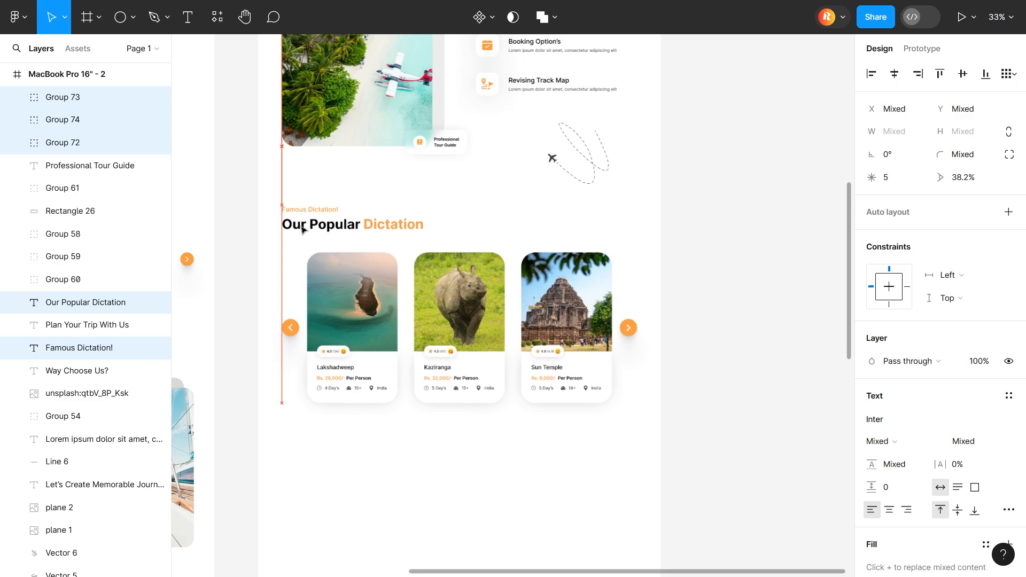
{"action": "left_click", "coordinate": [271, 463]}
{"action": "mouse_move", "coordinate": [271, 463]}
{"action": "left_mouse_down"}
{"action": "mouse_move", "coordinate": [634, 447]}
{"action": "mouse_move", "coordinate": [271, 463]}
{"action": "left_mouse_up"}
Step: Create three FFA03F carousel dots beneath the Kaziranga card, one 19 × 19 and two 13 × 13, spaced 22 apart
{"action": "scroll", "coordinate": [381, 424], "scroll_direction": "up", "scroll_amount": 3}
{"action": "left_click", "coordinate": [120, 17]}
{"action": "left_click_drag", "start_coordinate": [489, 412], "coordinate": [565, 414]}
{"action": "scroll", "coordinate": [512, 415], "scroll_direction": "up", "scroll_amount": 8}
{"action": "left_click_drag", "start_coordinate": [560, 447], "coordinate": [439, 422]}
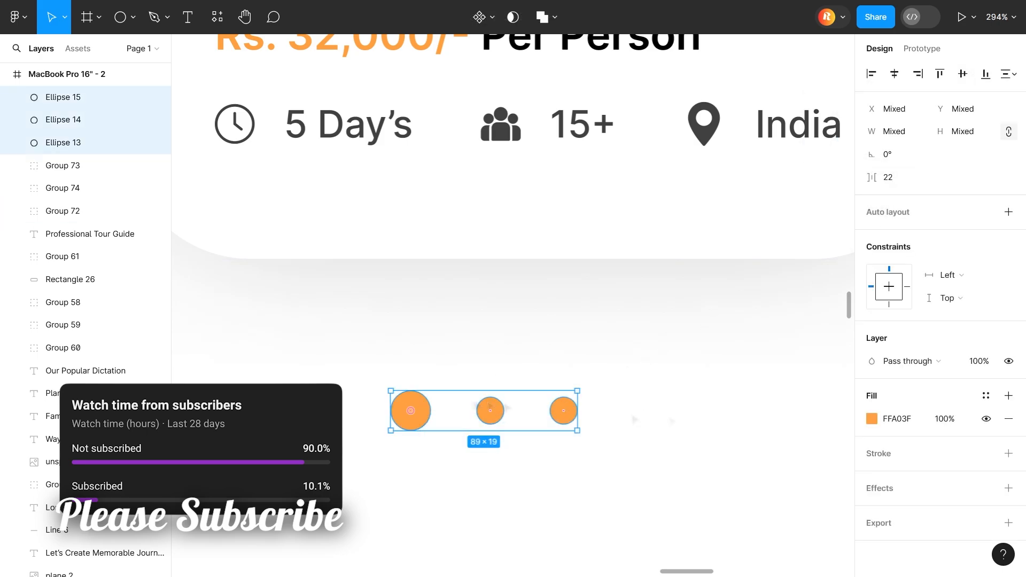
Step: Give the large and middle dots a soft shadow with the SmoothShadow plugin, and group the three dots
{"action": "right_click", "coordinate": [491, 408]}
{"action": "mouse_move", "coordinate": [493, 445]}
{"action": "left_click", "coordinate": [688, 300]}
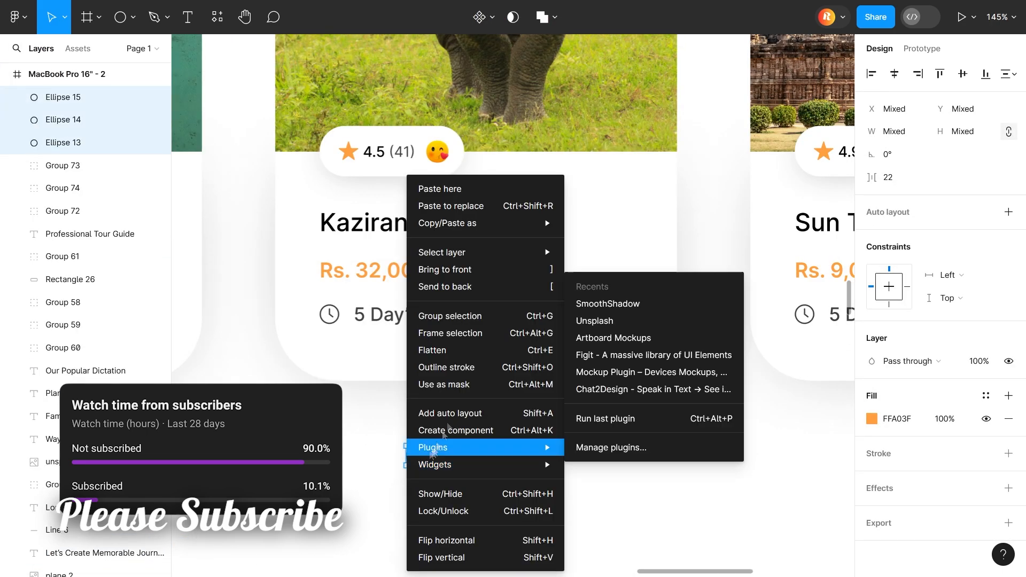
{"action": "key", "text": "ctrl+g"}
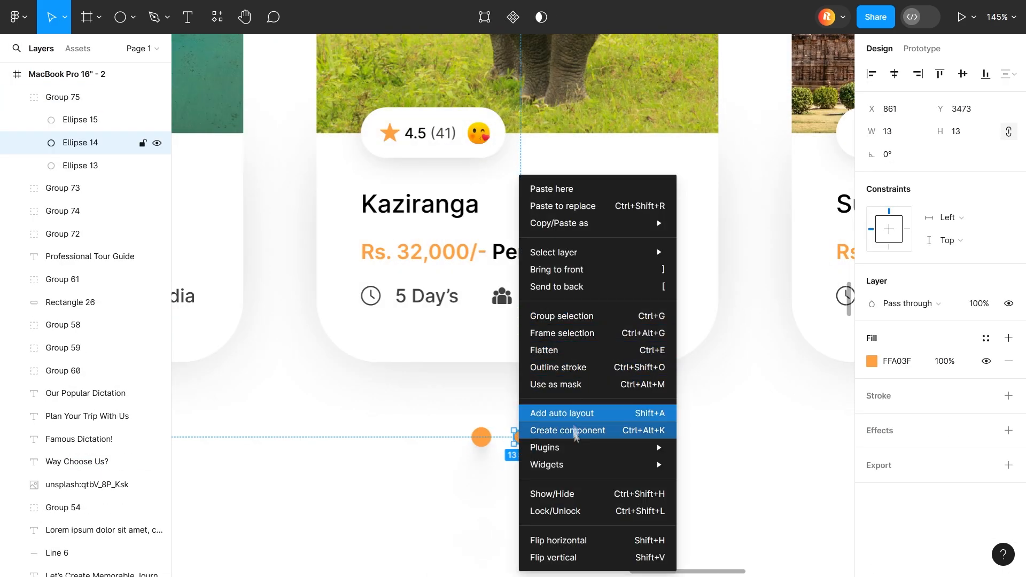
{"action": "mouse_move", "coordinate": [615, 448]}
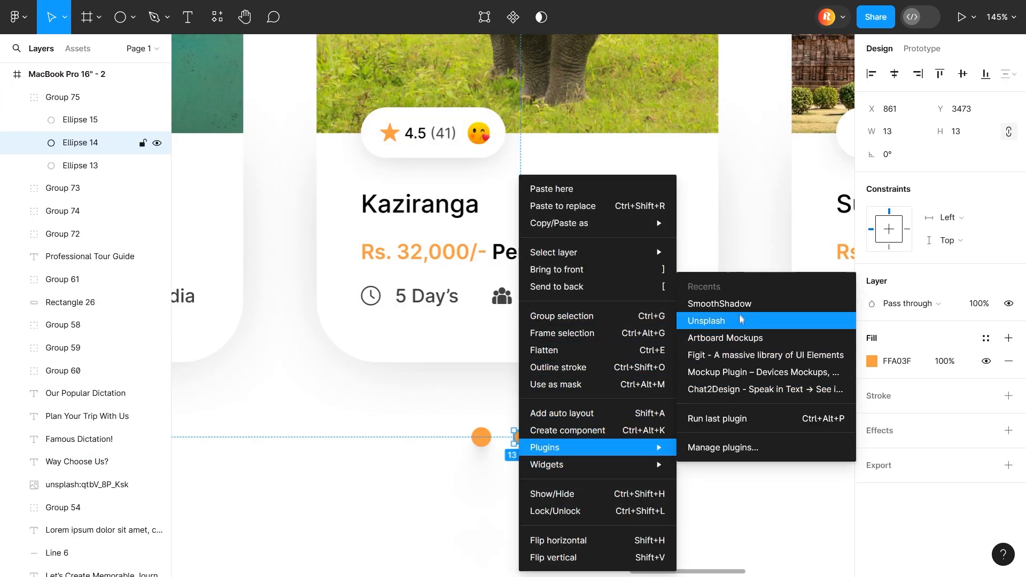
{"action": "left_click", "coordinate": [739, 310]}
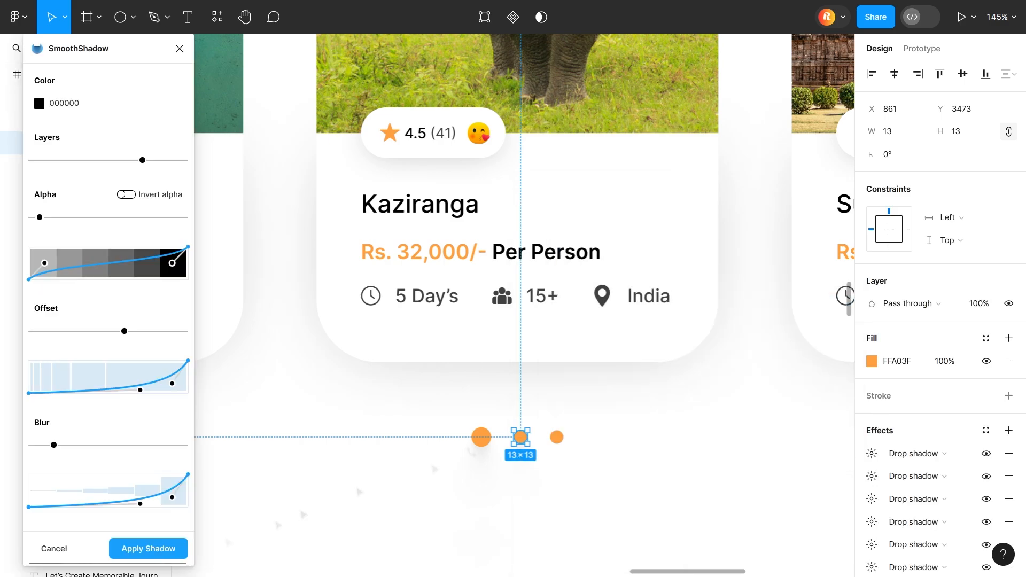
{"action": "left_click", "coordinate": [149, 548]}
{"action": "left_click", "coordinate": [533, 445]}
{"action": "double_click", "coordinate": [522, 441]}
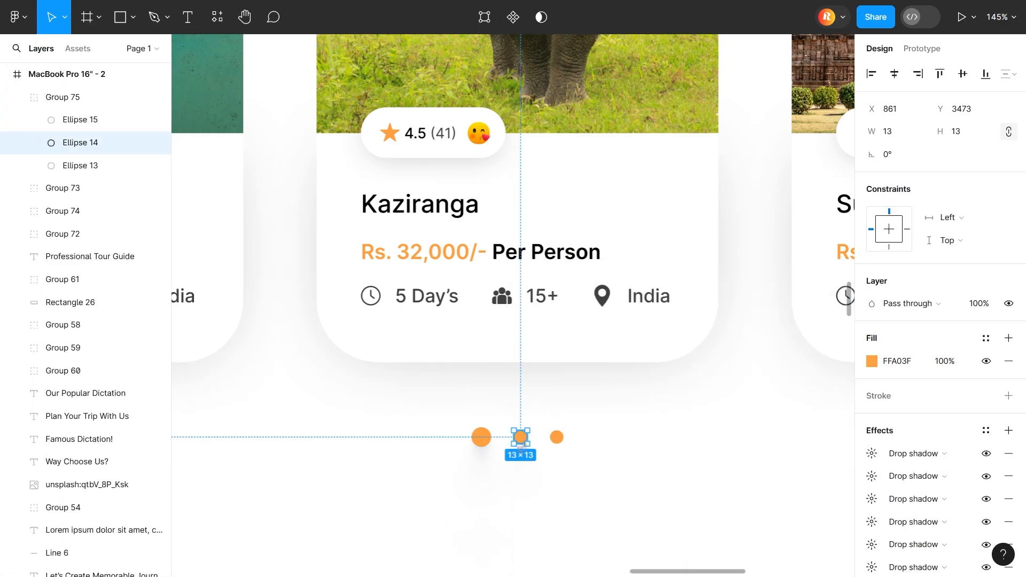
Step: Apply the SmoothShadow effect to the last dot and move the dot group up closer to the Kaziranga card
{"action": "right_click", "coordinate": [521, 442]}
{"action": "mouse_move", "coordinate": [546, 444]}
{"action": "left_click", "coordinate": [690, 263]}
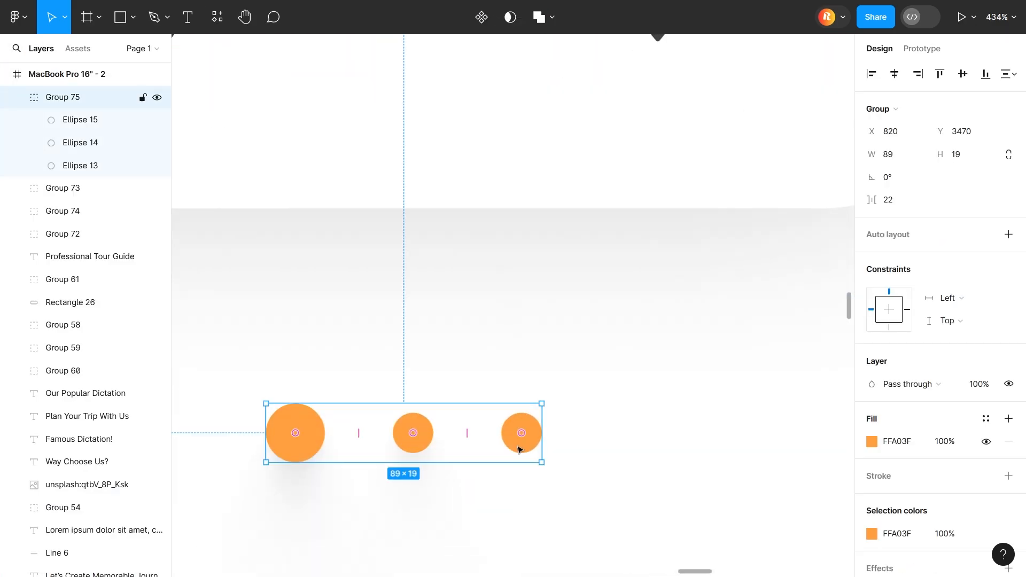
{"action": "double_click", "coordinate": [517, 442]}
{"action": "right_click", "coordinate": [517, 442]}
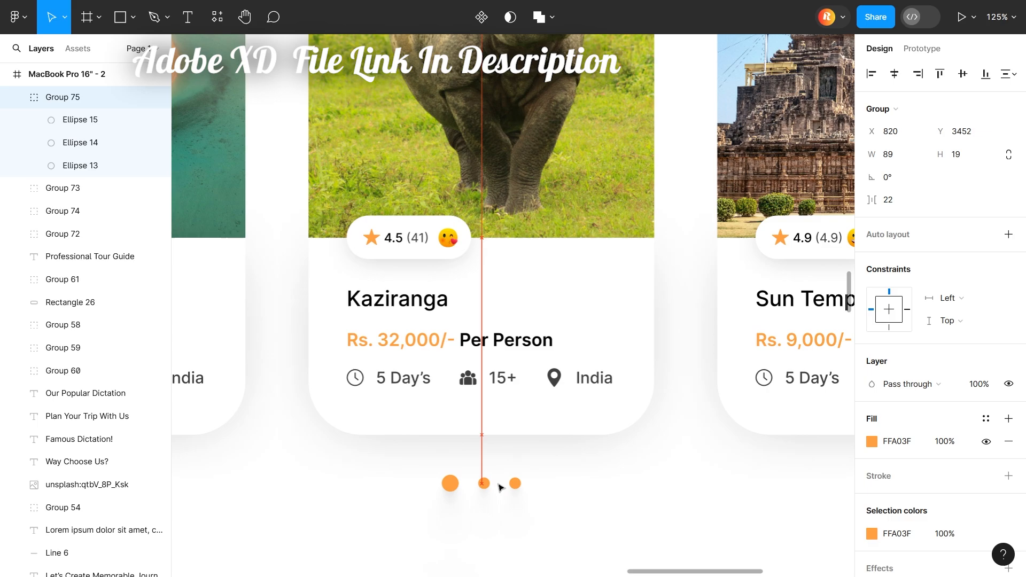
{"action": "left_click", "coordinate": [525, 525]}
Step: Set the dot group's fill opacity to 75%
{"action": "scroll", "coordinate": [525, 525], "scroll_direction": "down", "scroll_amount": 5}
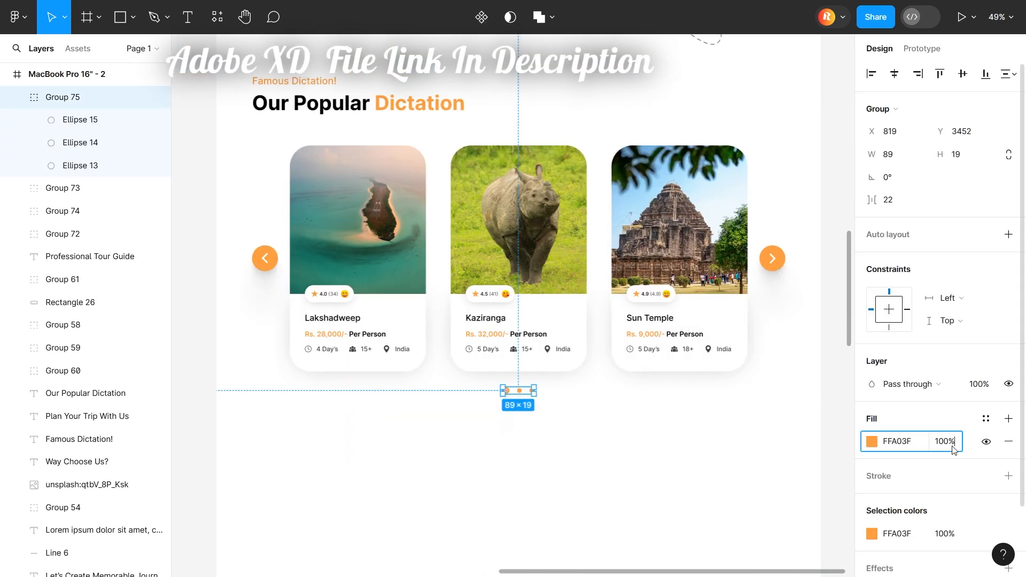
{"action": "type", "text": "75"}
{"action": "key", "text": "Return"}
{"action": "left_click", "coordinate": [588, 431]}
Step: Duplicate the Famous Dictation! label and the Our Popular Dictation heading below the carousel dots
{"action": "scroll", "coordinate": [588, 431], "scroll_direction": "down", "scroll_amount": 4}
{"action": "left_click_drag", "start_coordinate": [465, 470], "coordinate": [666, 373]}
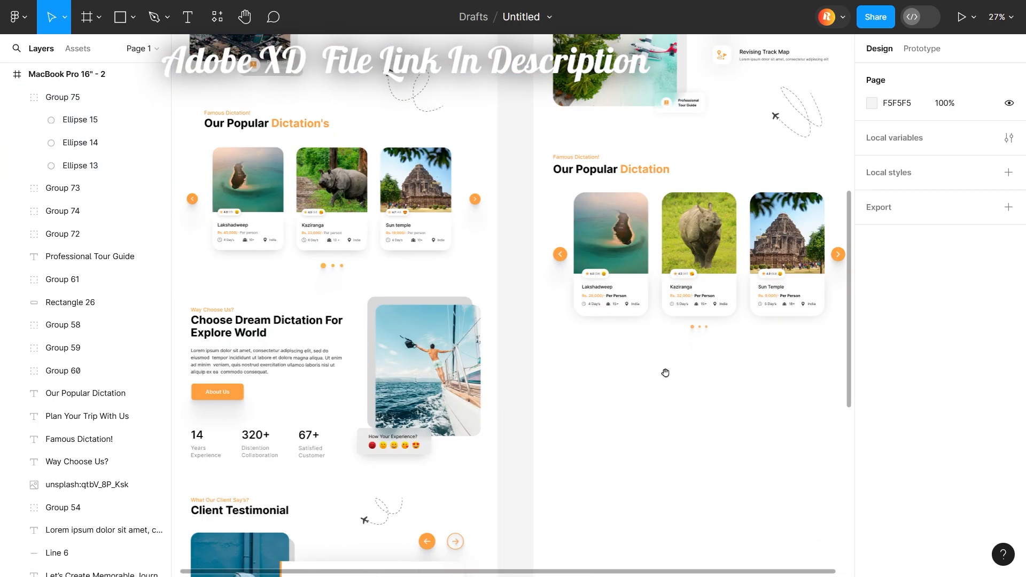
{"action": "left_click_drag", "start_coordinate": [683, 183], "coordinate": [575, 155]}
{"action": "left_click_drag", "start_coordinate": [593, 173], "coordinate": [593, 384]}
{"action": "left_click", "coordinate": [595, 410]}
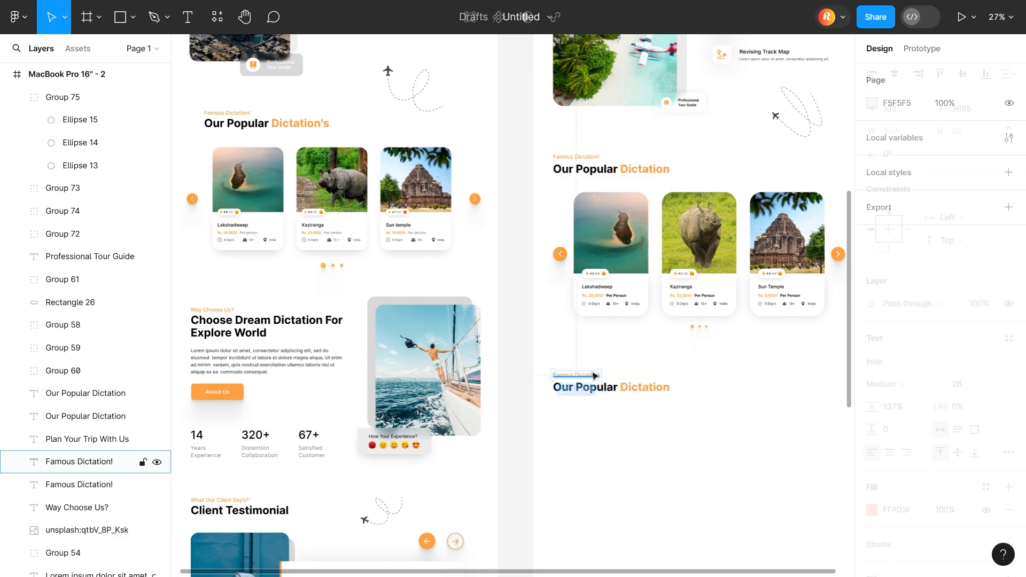
Step: Change the duplicated orange label to "Way Choose Us?"
{"action": "double_click", "coordinate": [594, 375]}
{"action": "scroll", "coordinate": [628, 400], "scroll_direction": "up", "scroll_amount": 5}
{"action": "type", "text": "Way Choose US"}
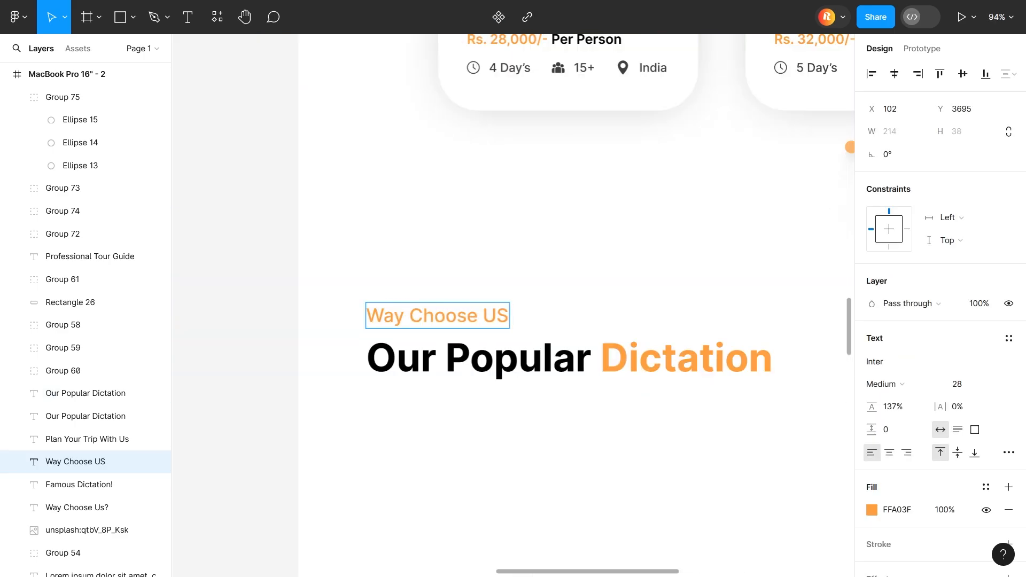
{"action": "key", "text": "BackSpace"}
{"action": "type", "text": "s?"}
Step: Replace the duplicated heading with "Choose Dream Dictation For Explore World" on two lines
{"action": "scroll", "coordinate": [711, 546], "scroll_direction": "down", "scroll_amount": 6}
{"action": "scroll", "coordinate": [788, 527], "scroll_direction": "up", "scroll_amount": 3}
{"action": "double_click", "coordinate": [610, 473]}
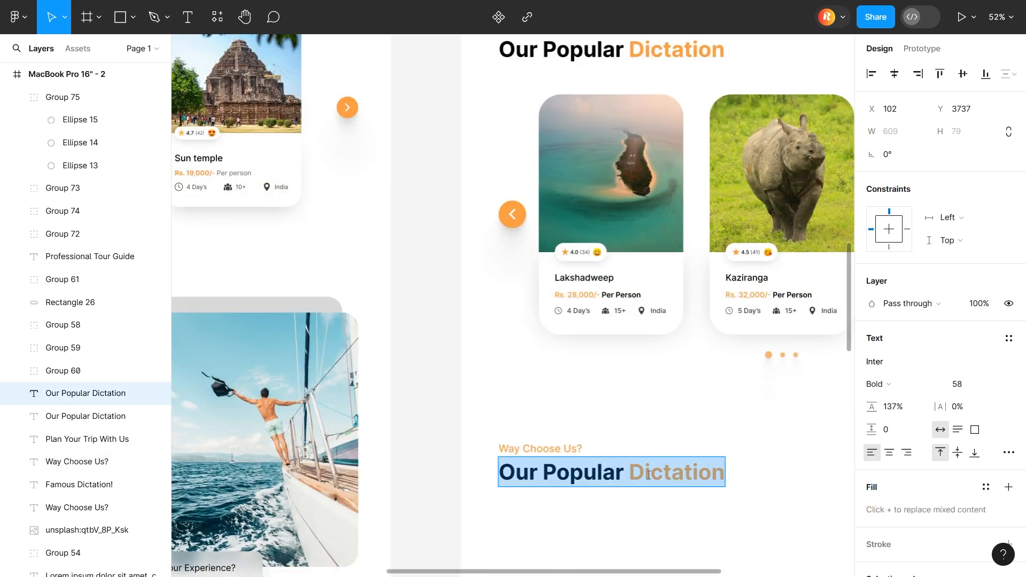
{"action": "type", "text": "Choose Dream"}
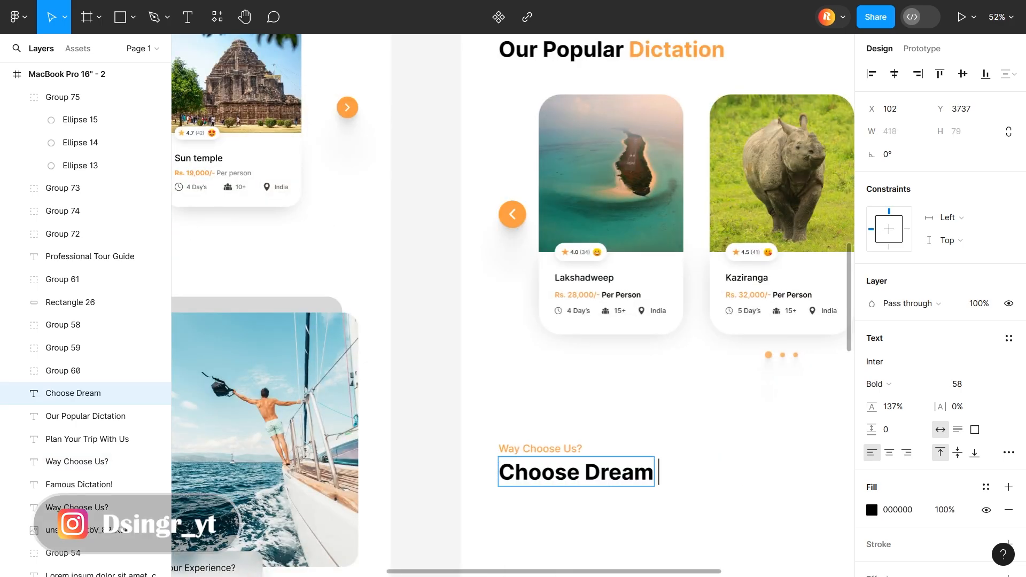
{"action": "scroll", "coordinate": [607, 459], "scroll_direction": "down", "scroll_amount": 3}
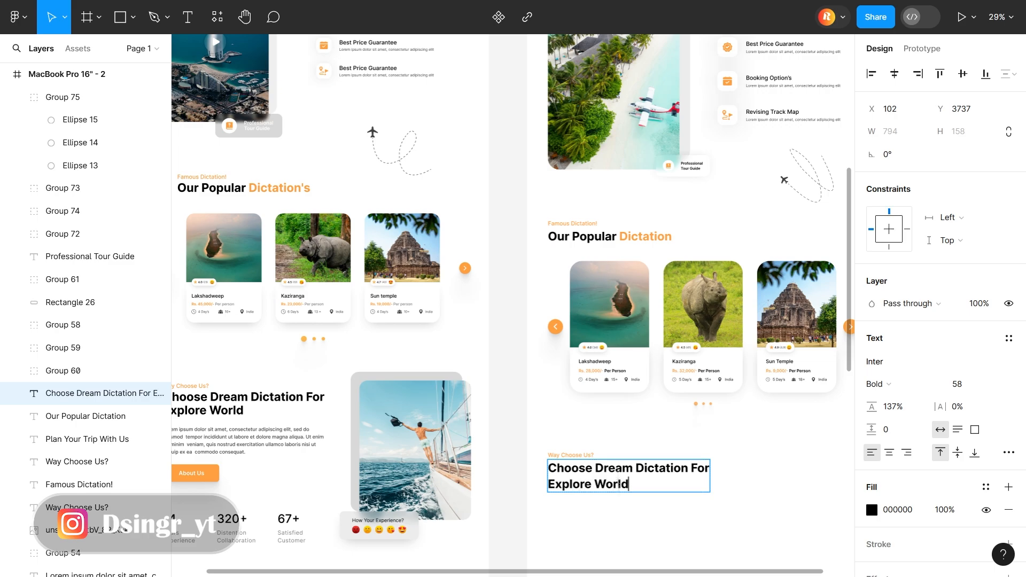
{"action": "key", "text": "Escape"}
Step: Add the two-line Lorem ipsum paragraph below the Choose Dream Dictation heading, aligned with its left edge
{"action": "scroll", "coordinate": [675, 508], "scroll_direction": "up", "scroll_amount": 3}
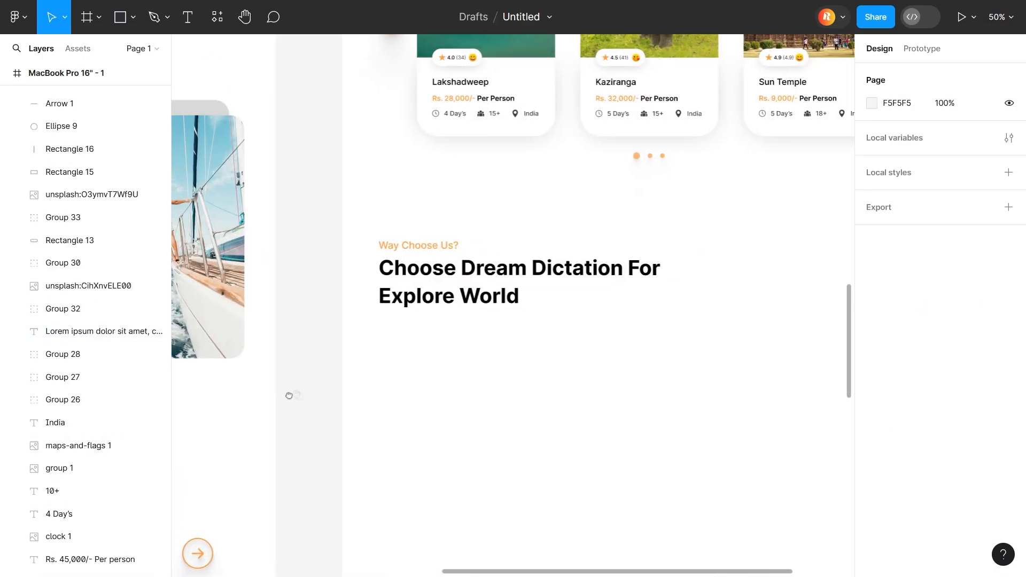
{"action": "left_click", "coordinate": [188, 17]}
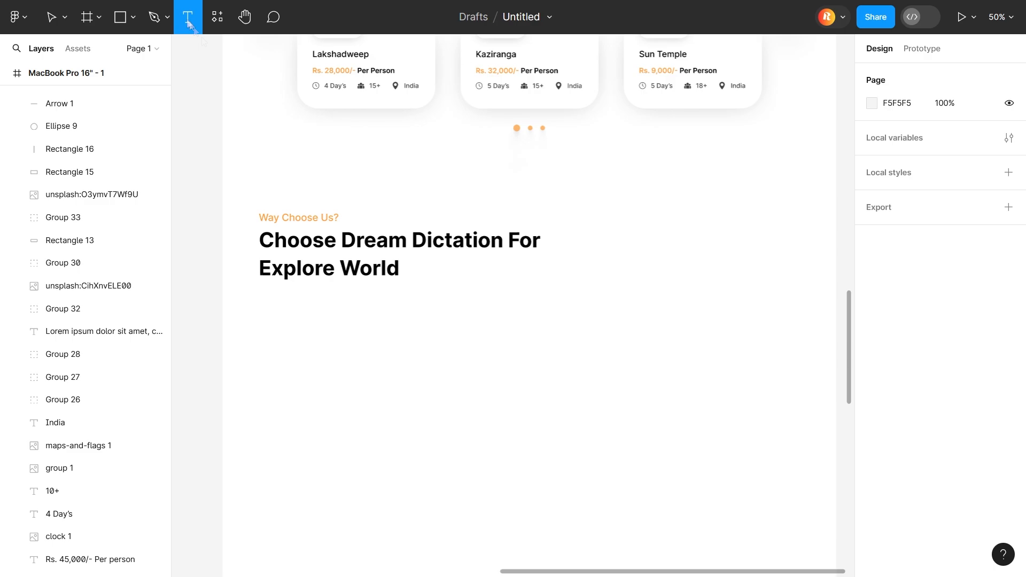
{"action": "key", "text": "ctrl+v"}
{"action": "left_click_drag", "start_coordinate": [503, 315], "coordinate": [496, 302]}
{"action": "left_click", "coordinate": [324, 401]}
Step: Draw a 315 × 108 button rectangle under the paragraph, filled FFA03F with corner radius 30 and left-aligned to the text
{"action": "key", "text": "r"}
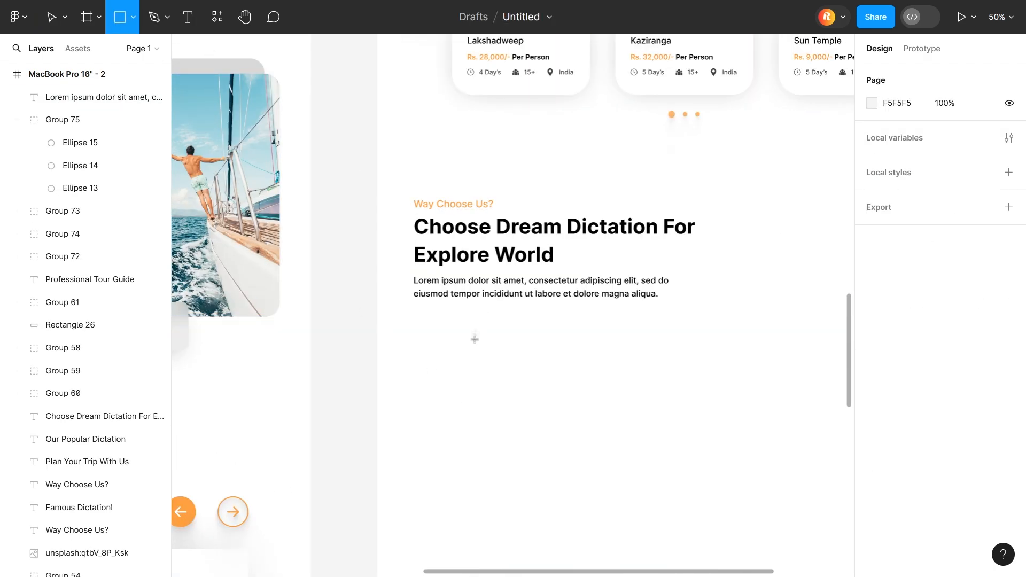
{"action": "left_click_drag", "start_coordinate": [418, 314], "coordinate": [510, 355]}
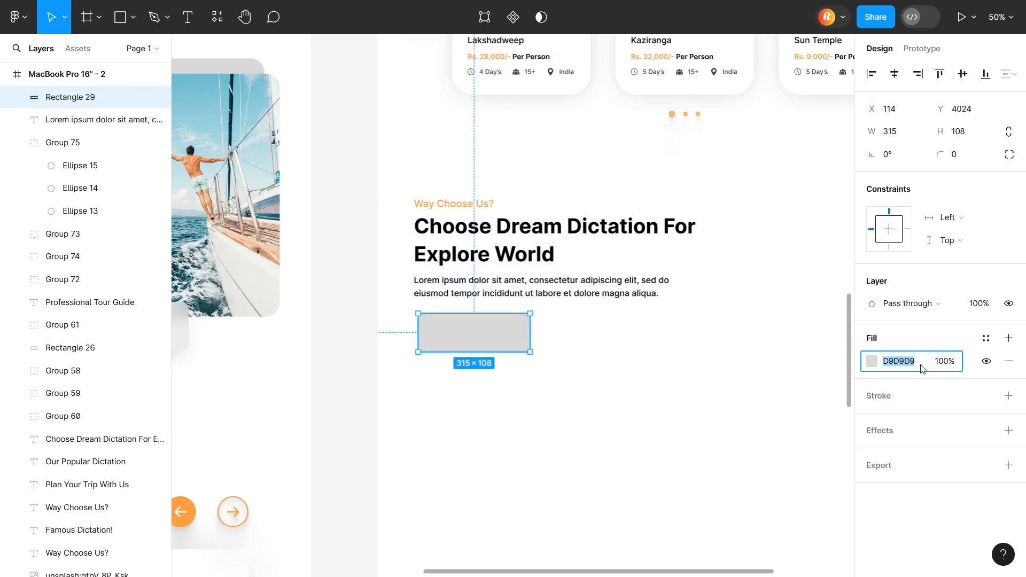
{"action": "type", "text": "FFA03F"}
{"action": "key", "text": "Return"}
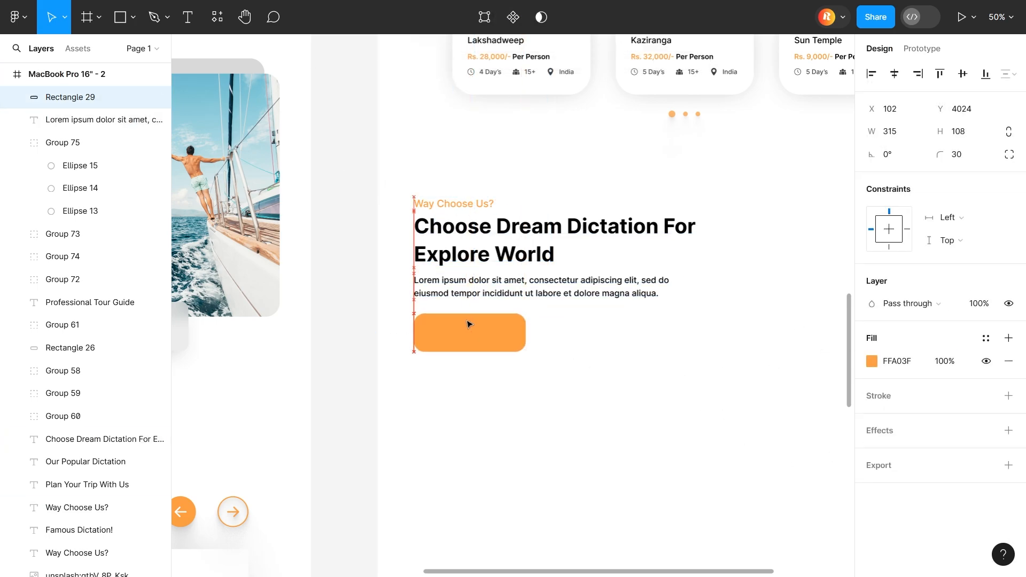
Step: Add the text "About Us" at size 38 in the centre of the orange button
{"action": "key", "text": "t"}
{"action": "left_click", "coordinate": [426, 370]}
{"action": "type", "text": "About Us"}
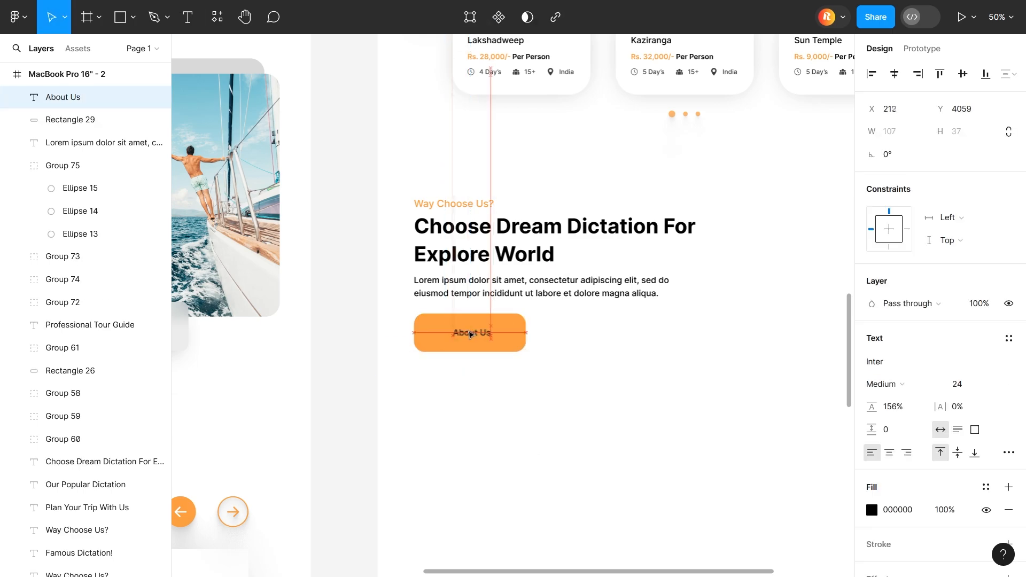
{"action": "left_click_drag", "start_coordinate": [470, 335], "coordinate": [484, 343]}
{"action": "type", "text": "38"}
{"action": "key", "text": "Return"}
Step: Make the About Us label Semi Bold and white
{"action": "left_click", "coordinate": [909, 384]}
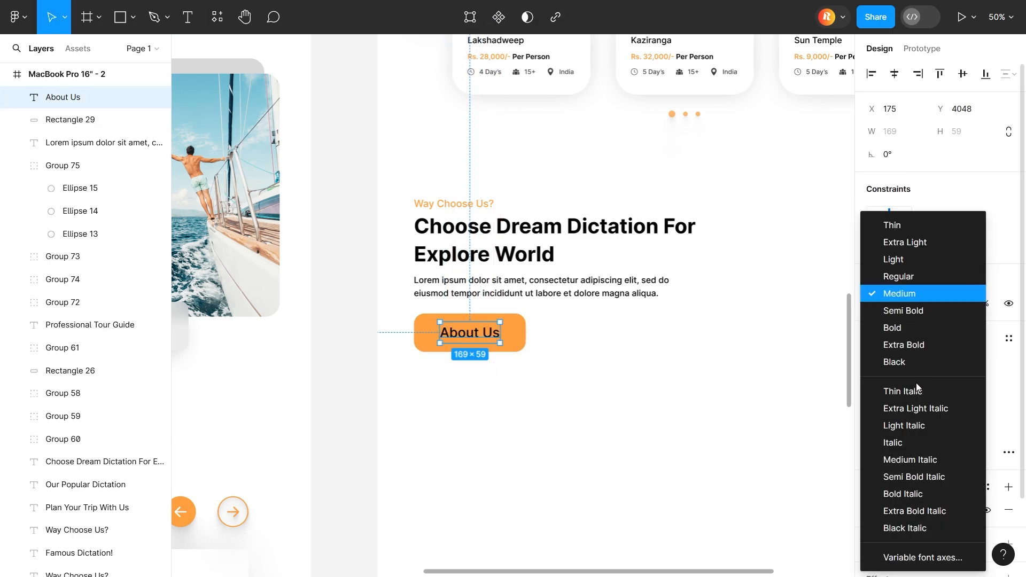
{"action": "left_click", "coordinate": [912, 312]}
{"action": "left_click", "coordinate": [872, 510]}
{"action": "left_click_drag", "start_coordinate": [700, 224], "coordinate": [681, 206]}
{"action": "left_click_drag", "start_coordinate": [454, 338], "coordinate": [454, 338]}
{"action": "left_click", "coordinate": [461, 388]}
Step: Apply a soft shadow to the orange button rectangle with the SmoothShadow plugin
{"action": "right_click", "coordinate": [512, 342]}
{"action": "mouse_move", "coordinate": [545, 447]}
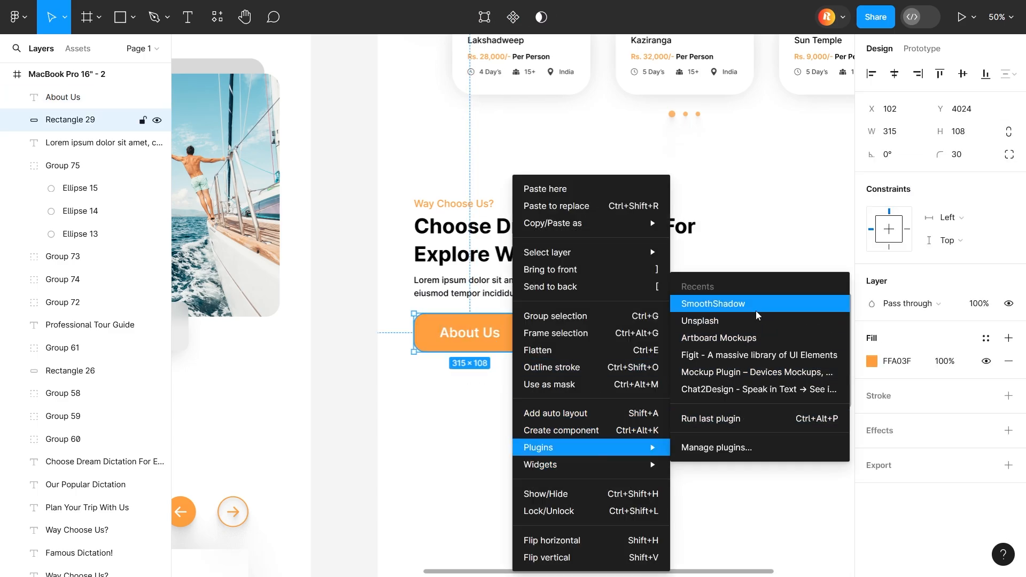
{"action": "left_click", "coordinate": [756, 304]}
{"action": "left_click", "coordinate": [551, 482]}
Step: Run the Unsplash plugin and search its photos for "Travel"
{"action": "scroll", "coordinate": [663, 428], "scroll_direction": "down", "scroll_amount": 3}
{"action": "left_click_drag", "start_coordinate": [682, 411], "coordinate": [370, 455]}
{"action": "key", "text": "r"}
{"action": "right_click", "coordinate": [534, 334]}
{"action": "mouse_move", "coordinate": [556, 449]}
{"action": "left_click", "coordinate": [719, 321]}
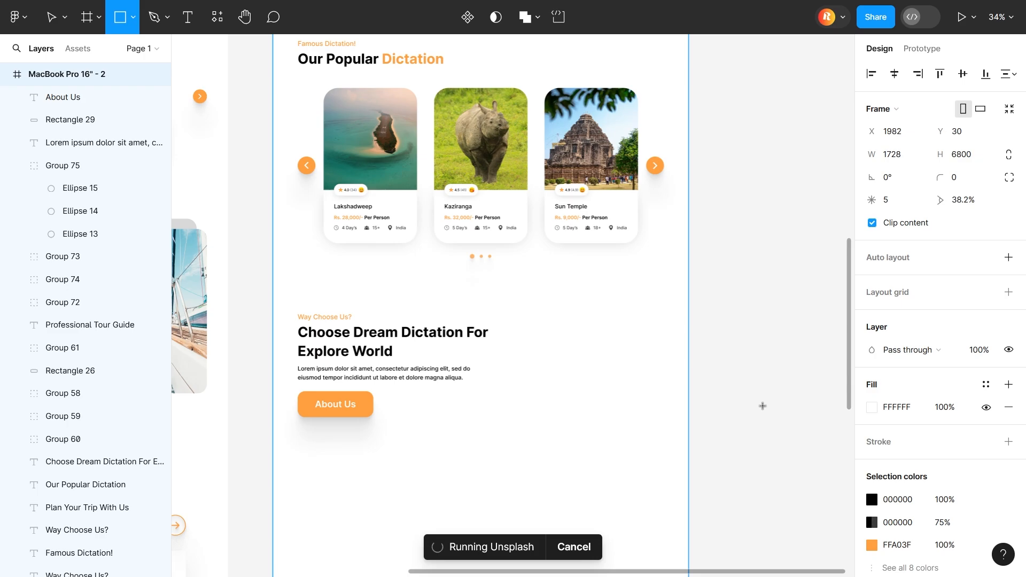
{"action": "left_click", "coordinate": [634, 121]}
{"action": "type", "text": "Travel"}
{"action": "key", "text": "Return"}
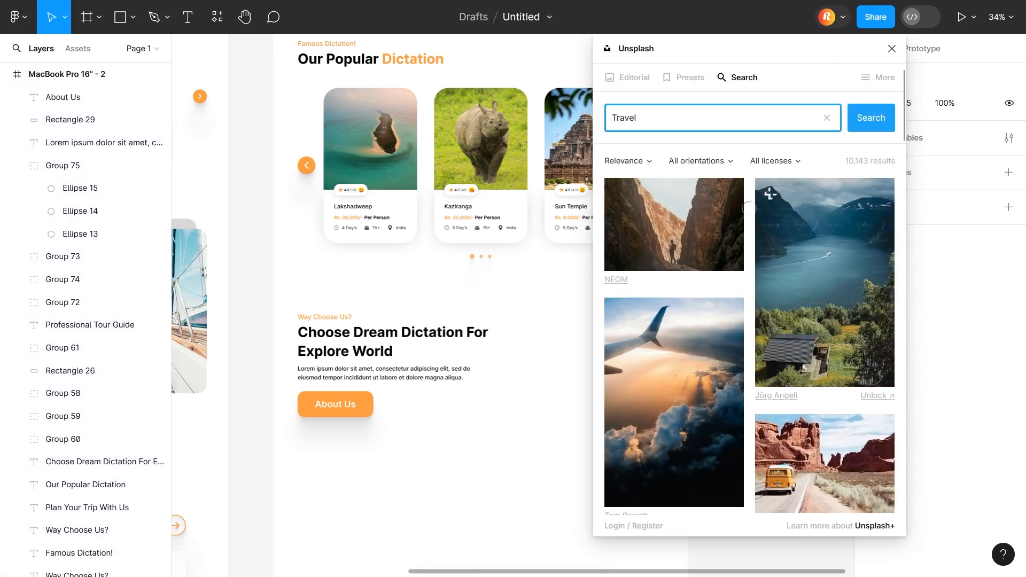
Step: Browse the Travel photos and insert the one of a seated hiker in a yellow jacket with a green backpack
{"action": "scroll", "coordinate": [737, 254], "scroll_direction": "down", "scroll_amount": 10}
{"action": "scroll", "coordinate": [739, 255], "scroll_direction": "down", "scroll_amount": 10}
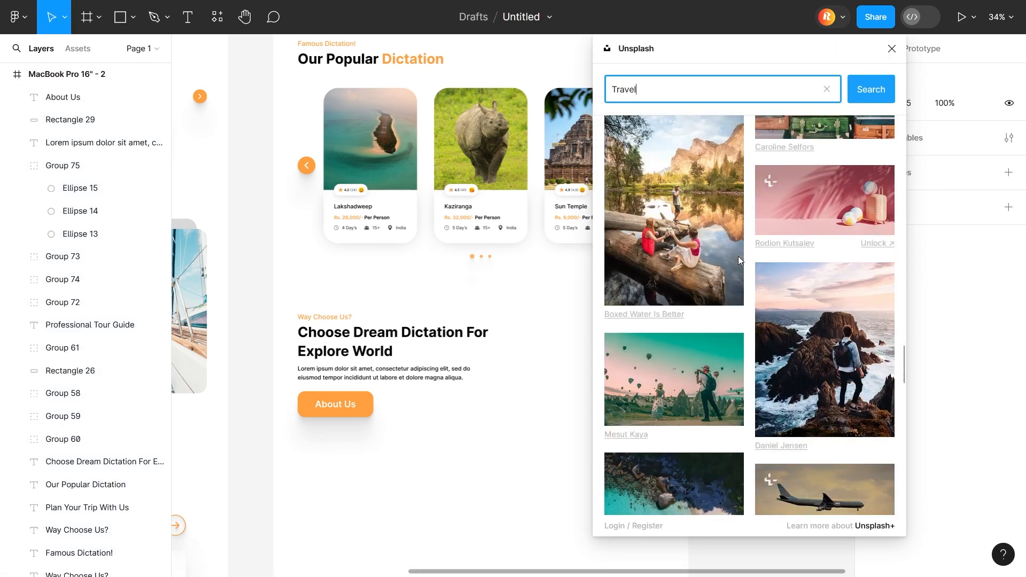
{"action": "scroll", "coordinate": [739, 256], "scroll_direction": "down", "scroll_amount": 10}
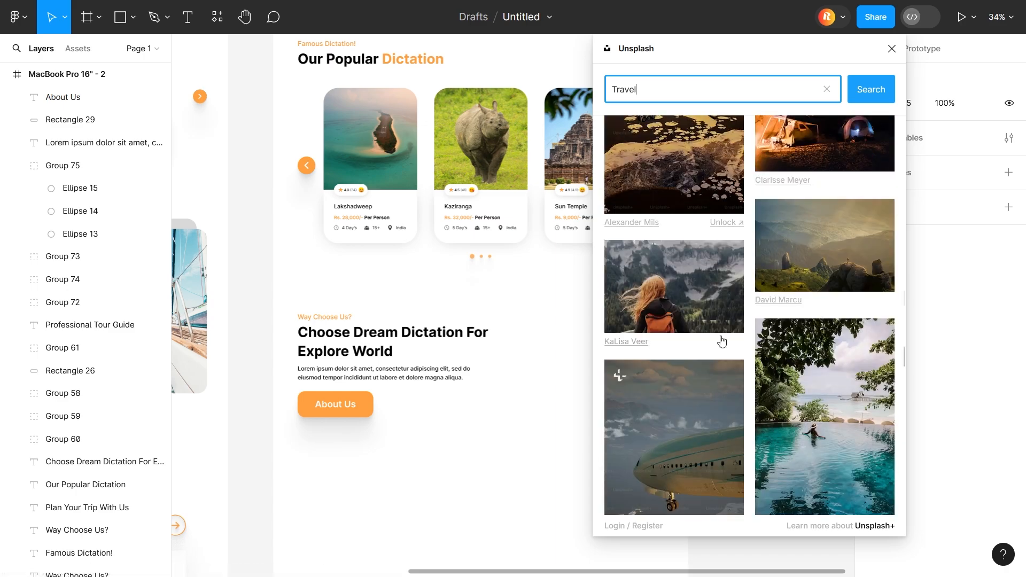
{"action": "scroll", "coordinate": [721, 340], "scroll_direction": "down", "scroll_amount": 5}
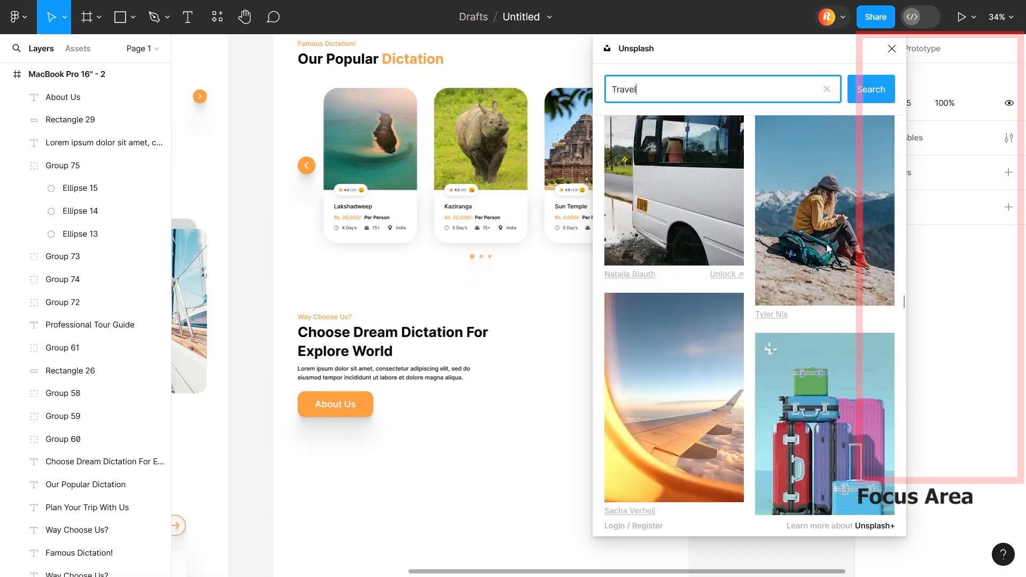
{"action": "left_click", "coordinate": [827, 243]}
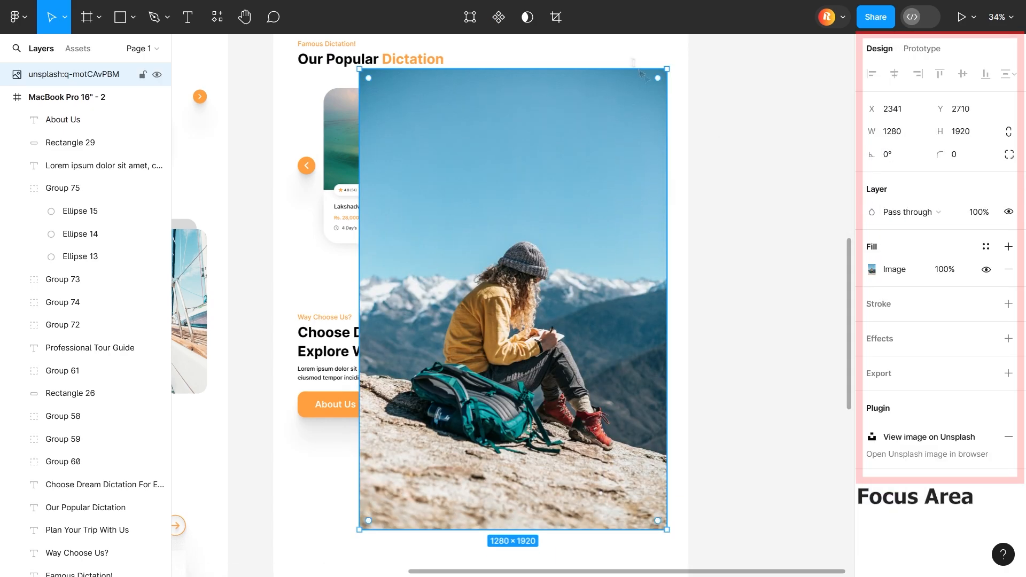
Step: Resize the hiker photo to 530 × 690, place it beside the Choose Dream Dictation text and set its corner radius to 20
{"action": "left_click_drag", "start_coordinate": [667, 69], "coordinate": [559, 232]}
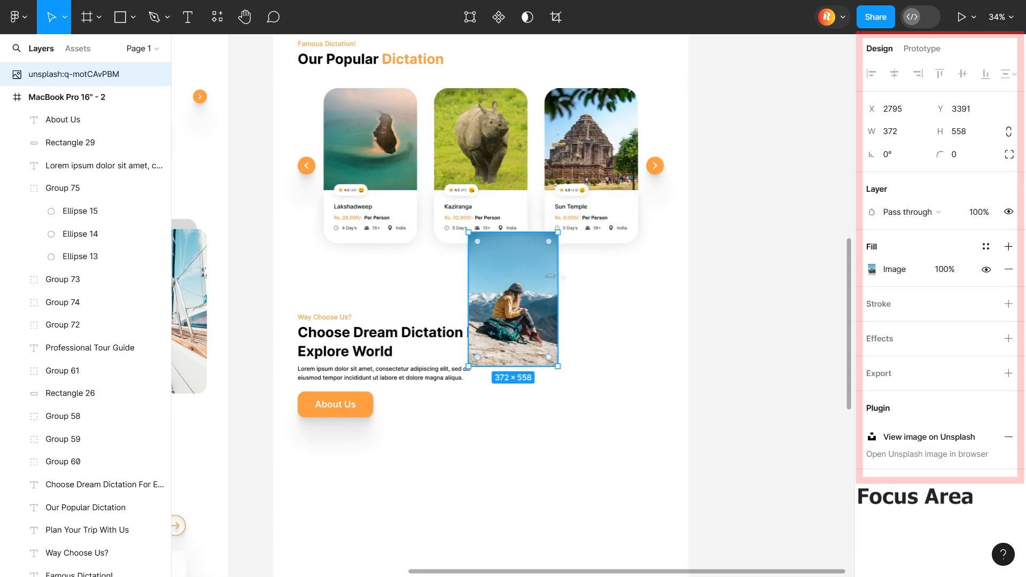
{"action": "left_click_drag", "start_coordinate": [514, 301], "coordinate": [622, 372]}
{"action": "left_click_drag", "start_coordinate": [574, 447], "coordinate": [537, 479]}
{"action": "left_click", "coordinate": [966, 160]}
{"action": "type", "text": "20"}
{"action": "left_click", "coordinate": [872, 360]}
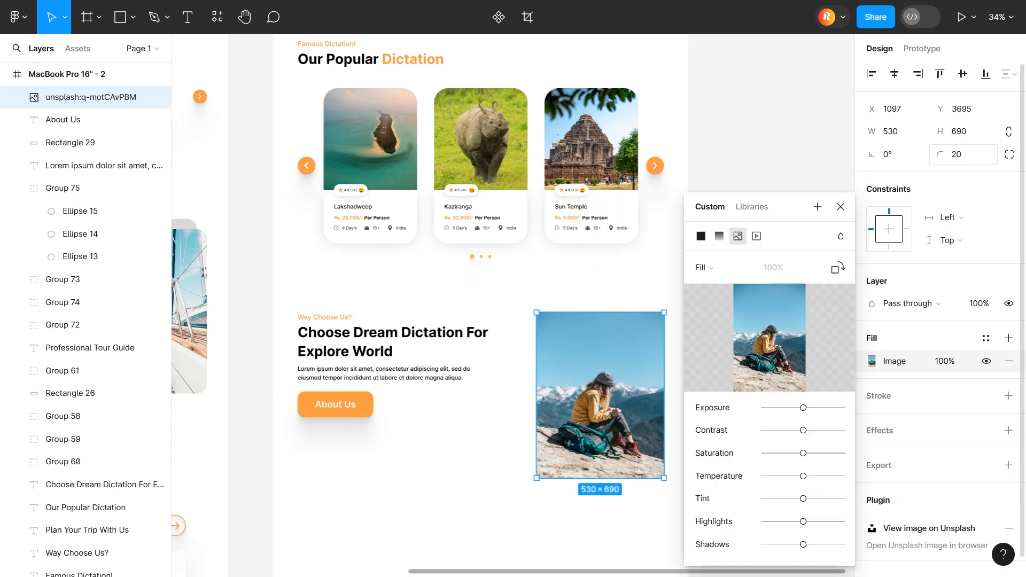
{"action": "left_click", "coordinate": [770, 152]}
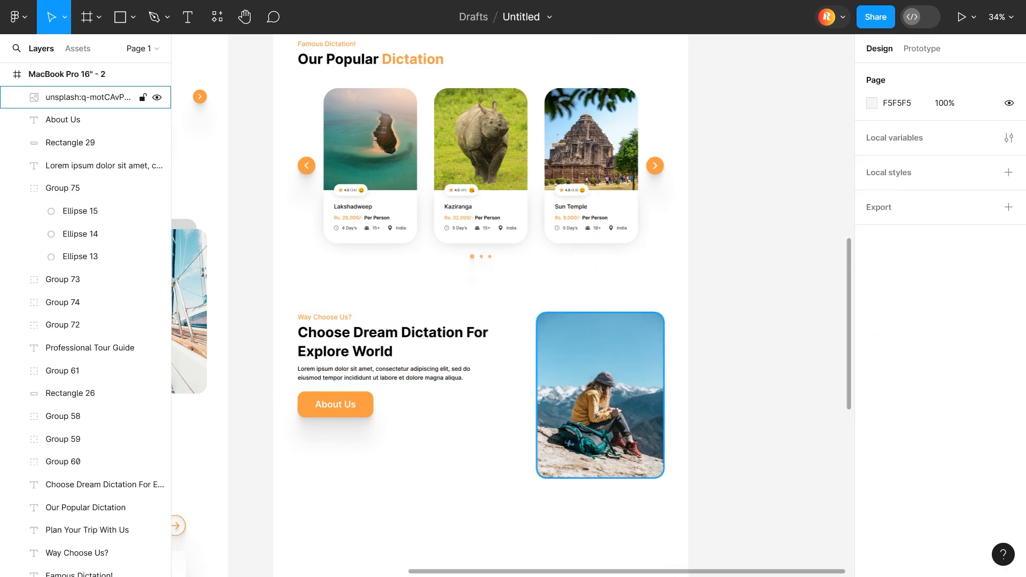
Step: Draw a 530 × 690 grey rectangle with corner radius 40 behind the hiker photo, offset up and left to X 1057, Y 3655
{"action": "left_click_drag", "start_coordinate": [664, 478], "coordinate": [535, 311]}
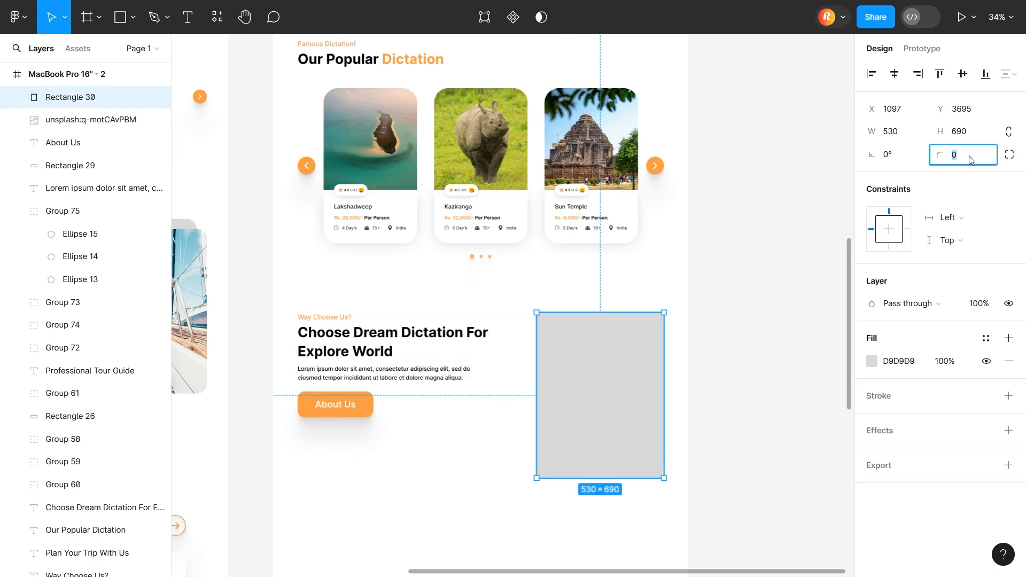
{"action": "key", "text": "ctrl+bracketleft"}
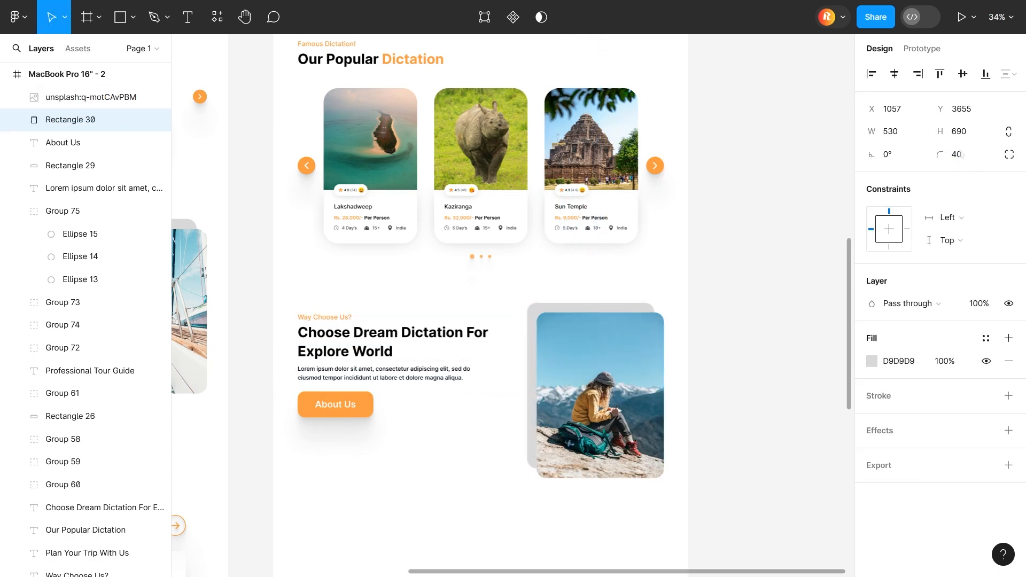
Step: Add a size 58 statistic number "14" below the About Us button, following the statistics row of the original design
{"action": "left_click", "coordinate": [518, 521]}
{"action": "scroll", "coordinate": [517, 521], "scroll_direction": "left", "scroll_amount": 6}
{"action": "scroll", "coordinate": [517, 521], "scroll_direction": "down", "scroll_amount": 1}
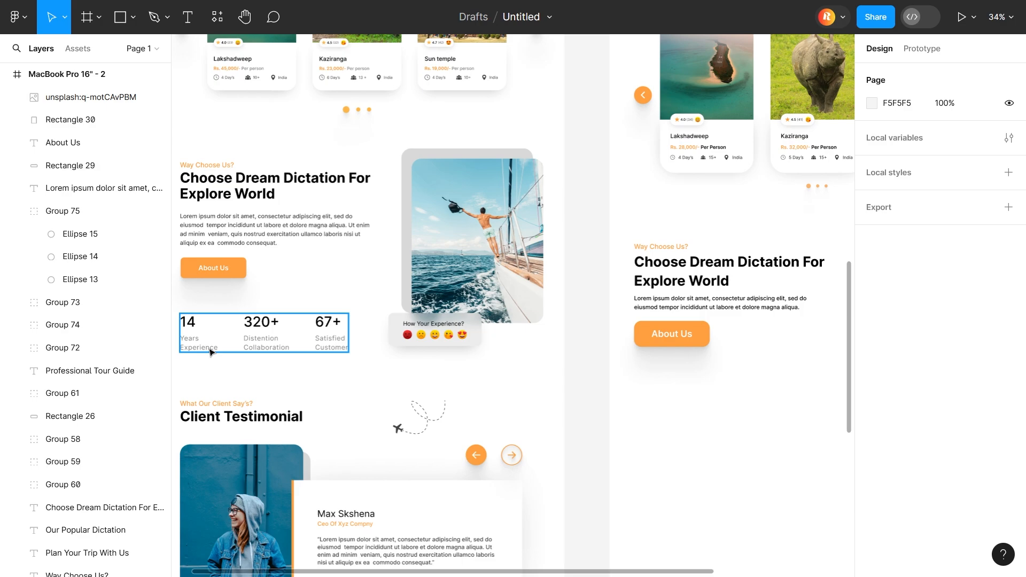
{"action": "double_click", "coordinate": [188, 325]}
{"action": "double_click", "coordinate": [189, 325]}
{"action": "left_click", "coordinate": [714, 436]}
{"action": "left_click_drag", "start_coordinate": [714, 435], "coordinate": [526, 426]}
{"action": "key", "text": "t"}
{"action": "left_click", "coordinate": [456, 373]}
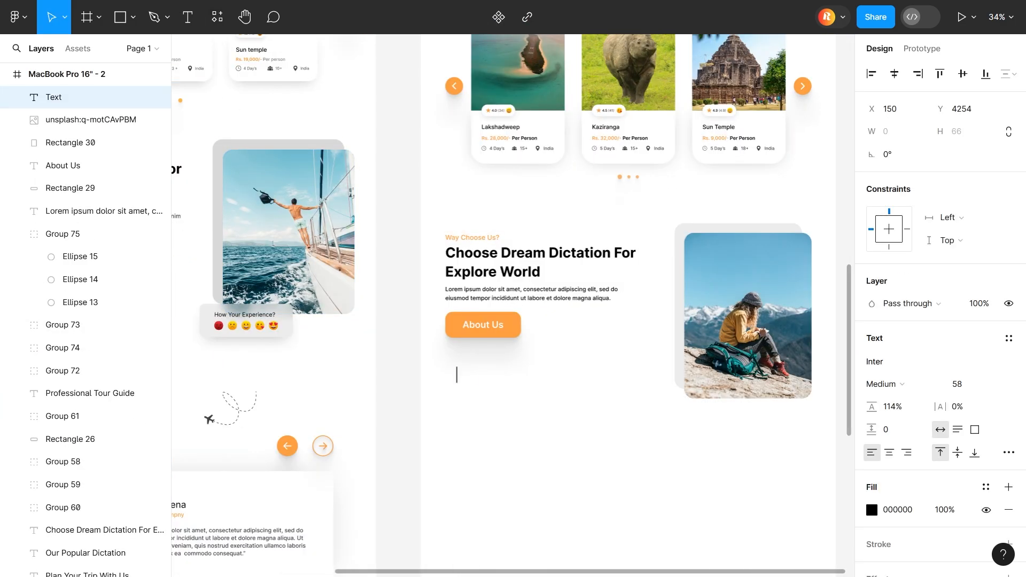
Step: Add a size 24 "Years Experience" caption under the 14 and align both texts to the section's left margin
{"action": "left_click", "coordinate": [556, 297]}
{"action": "key", "text": "t"}
{"action": "left_click", "coordinate": [462, 400]}
{"action": "type", "text": "Rea"}
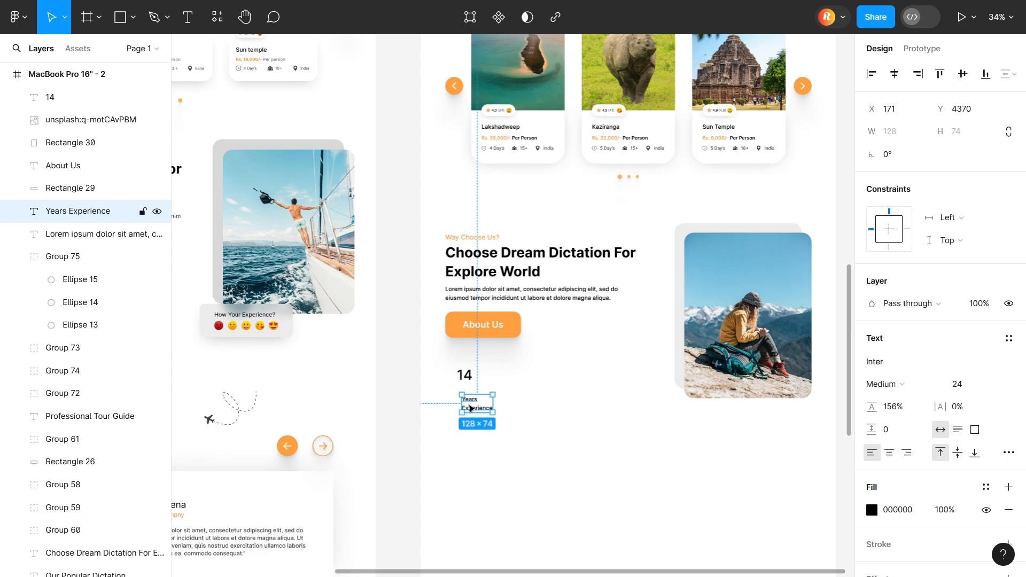
{"action": "left_click", "coordinate": [465, 376], "text": "shift"}
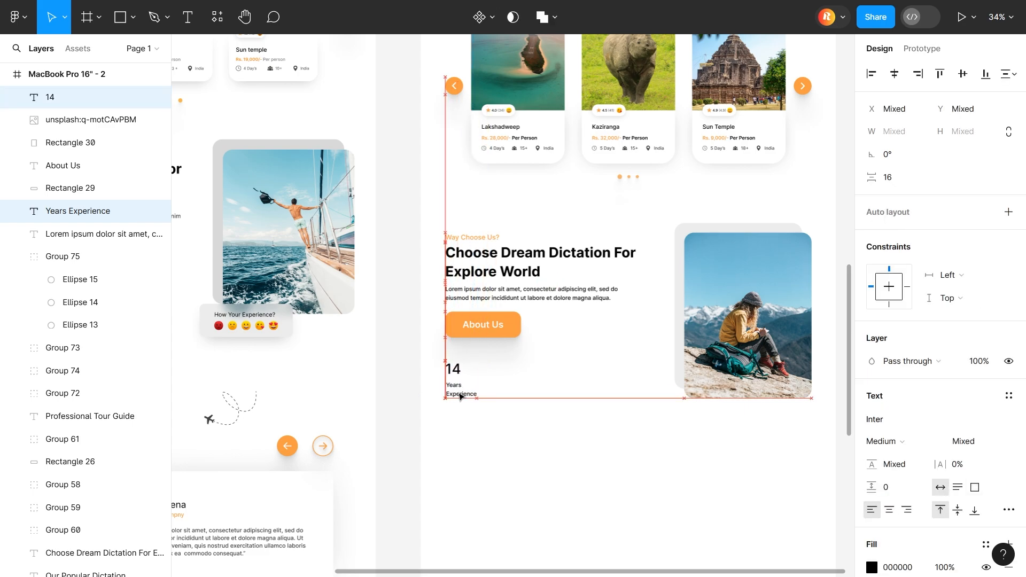
Step: Duplicate the 14 statistic to its right and rewrite the copy as "320+" with the caption "Dentations Celebrations"
{"action": "left_click_drag", "start_coordinate": [458, 395], "coordinate": [514, 395]}
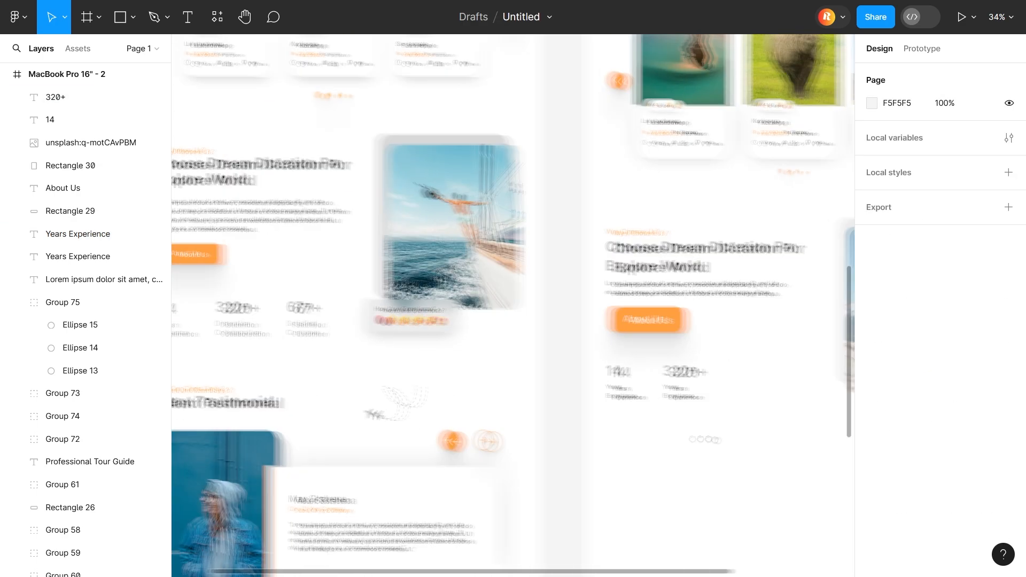
{"action": "type", "text": "Destations"}
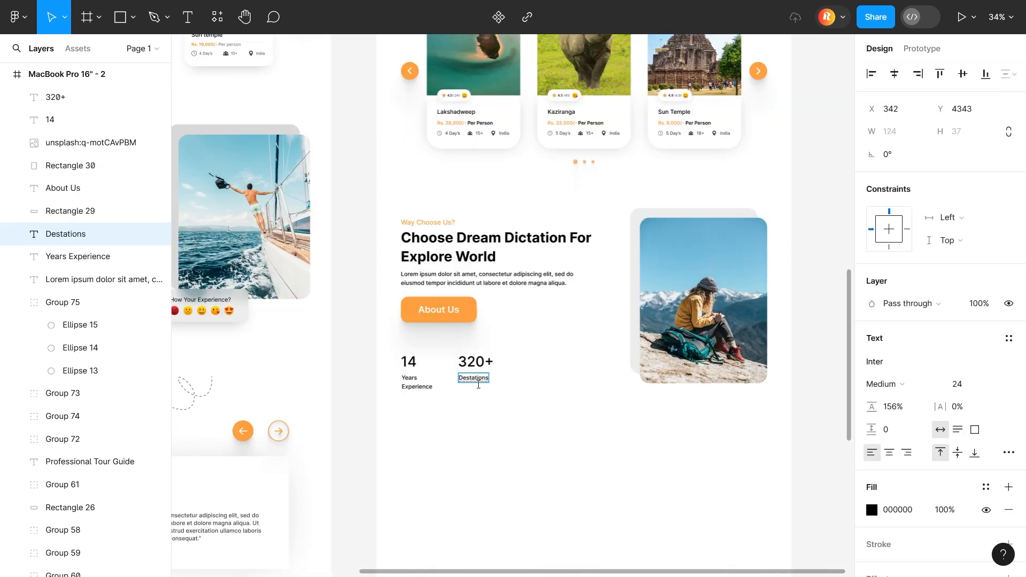
{"action": "right_click", "coordinate": [478, 384]}
{"action": "left_click", "coordinate": [508, 406]}
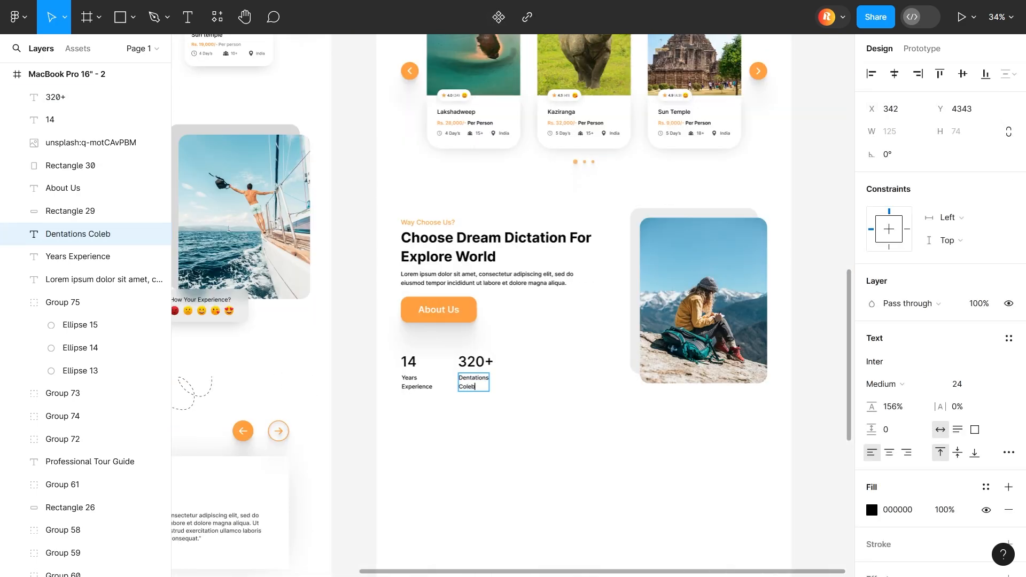
{"action": "right_click", "coordinate": [476, 386]}
{"action": "left_click", "coordinate": [509, 399]}
Step: Duplicate the 320+ statistic to its right and rewrite the copy as "67+" with the caption "Happy Customer's"
{"action": "left_click", "coordinate": [487, 363], "text": "shift"}
{"action": "left_click_drag", "start_coordinate": [488, 364], "coordinate": [462, 358]}
{"action": "left_click_drag", "start_coordinate": [462, 358], "coordinate": [498, 358]}
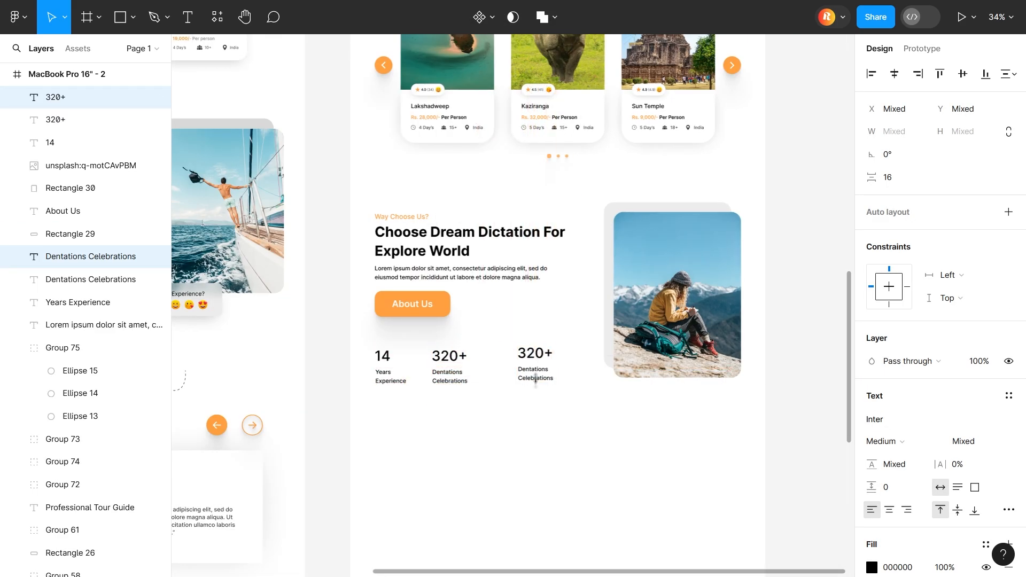
{"action": "left_click_drag", "start_coordinate": [484, 395], "coordinate": [455, 386]}
{"action": "double_click", "coordinate": [497, 350]}
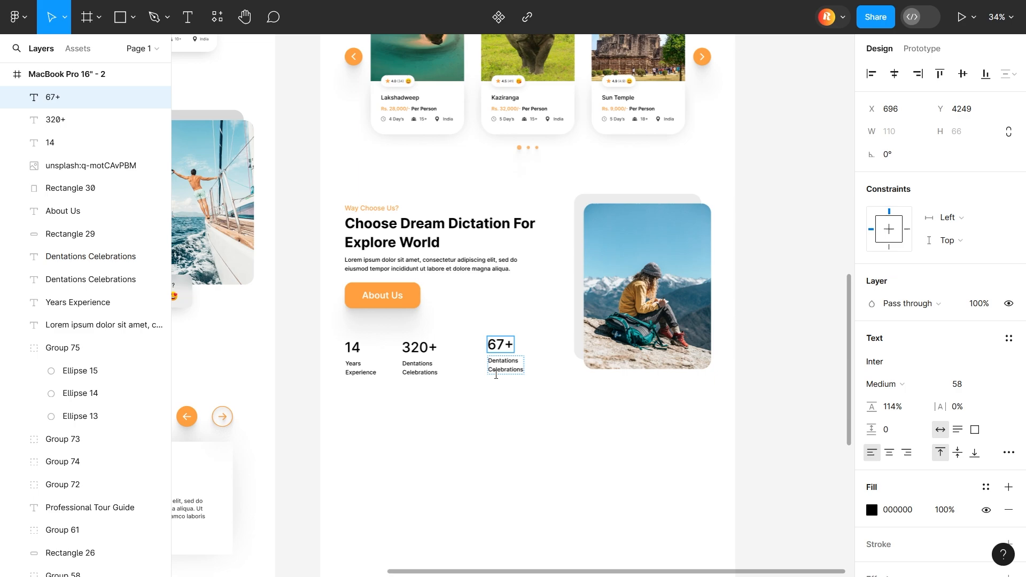
{"action": "left_click", "coordinate": [496, 375]}
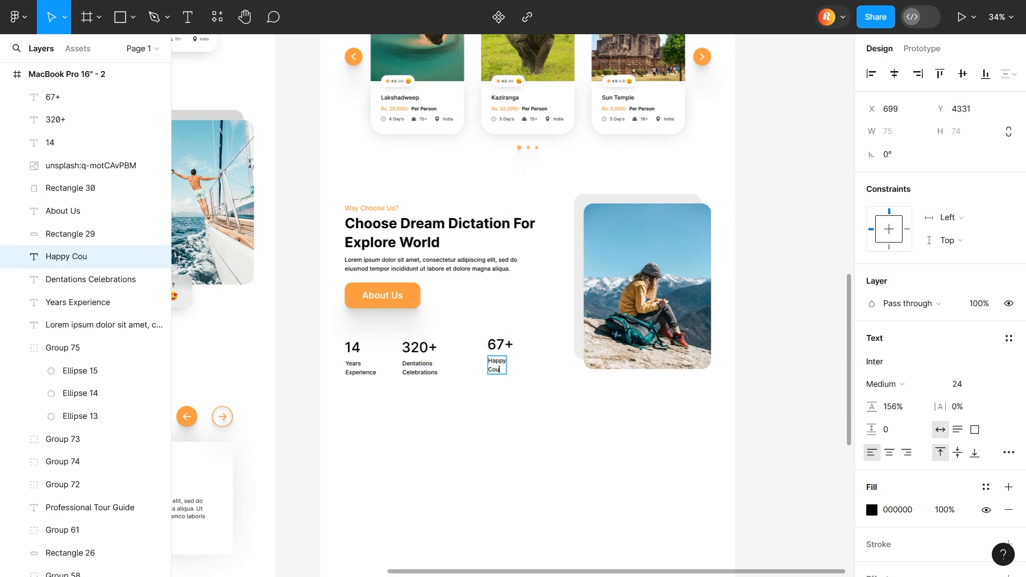
{"action": "right_click", "coordinate": [496, 368]}
{"action": "left_click", "coordinate": [520, 396]}
Step: Group each of the three statistic numbers with its own caption
{"action": "left_click", "coordinate": [500, 345], "text": "shift"}
{"action": "right_click", "coordinate": [499, 348]}
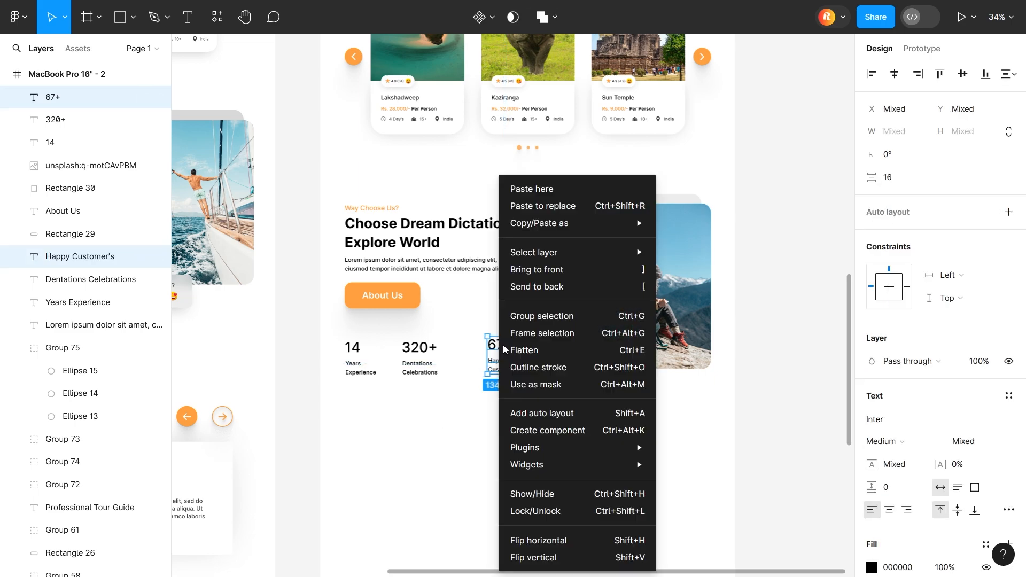
{"action": "left_click", "coordinate": [532, 316]}
{"action": "left_click", "coordinate": [422, 406]}
{"action": "left_click_drag", "start_coordinate": [421, 406], "coordinate": [418, 350]}
{"action": "right_click", "coordinate": [418, 353]}
{"action": "left_click_drag", "start_coordinate": [352, 436], "coordinate": [354, 351]}
{"action": "right_click", "coordinate": [354, 351]}
{"action": "left_click", "coordinate": [387, 315]}
Step: Align the three statistic groups on their vertical centres and space them evenly in the row
{"action": "left_click_drag", "start_coordinate": [524, 431], "coordinate": [330, 336]}
{"action": "left_click", "coordinate": [962, 75]}
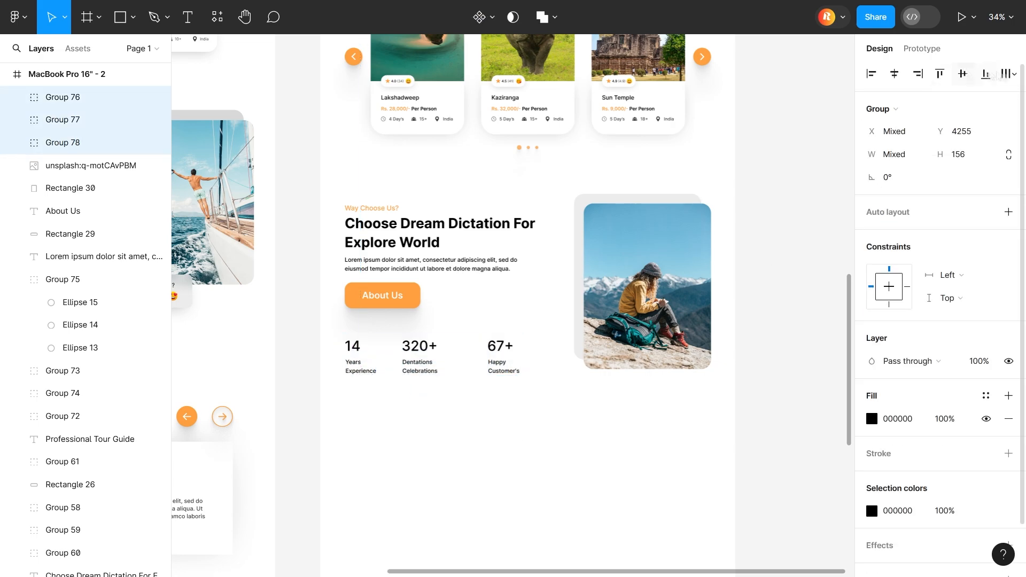
{"action": "left_click", "coordinate": [1009, 74]}
{"action": "left_click", "coordinate": [914, 148]}
{"action": "left_click_drag", "start_coordinate": [872, 201], "coordinate": [824, 206]}
Step: Lighten the text of the captions under the 14, 320+ and 67+ statistics
{"action": "double_click", "coordinate": [484, 367]}
{"action": "left_click", "coordinate": [429, 363], "text": "shift"}
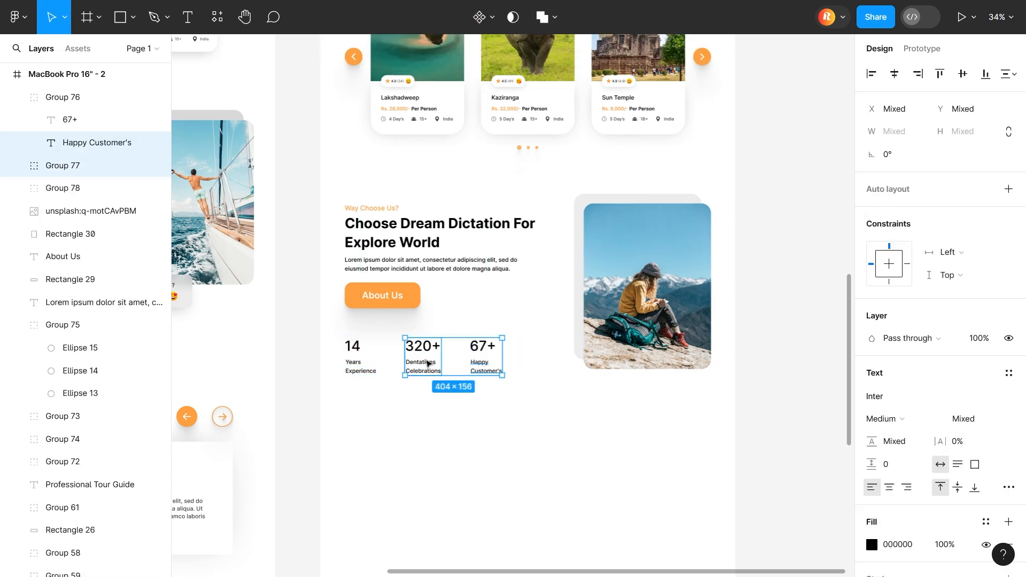
{"action": "double_click", "coordinate": [428, 362], "text": "shift"}
{"action": "double_click", "coordinate": [360, 367], "text": "shift"}
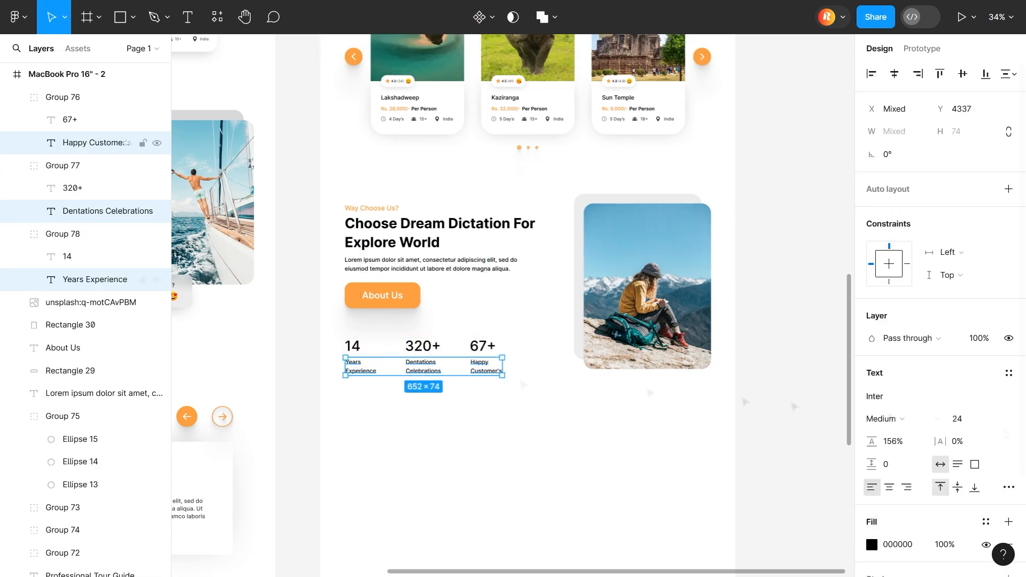
{"action": "left_click", "coordinate": [448, 463]}
{"action": "left_click_drag", "start_coordinate": [448, 464], "coordinate": [695, 412]}
Step: Duplicate the "Famous Dictation!" and "Our Popular Dictation" headings into the empty area below the statistics row
{"action": "left_click", "coordinate": [668, 177]}
{"action": "scroll", "coordinate": [657, 187], "scroll_direction": "down", "scroll_amount": 3}
{"action": "left_click_drag", "start_coordinate": [658, 187], "coordinate": [514, 299]}
{"action": "left_click", "coordinate": [500, 100]}
{"action": "left_click", "coordinate": [498, 90], "text": "shift"}
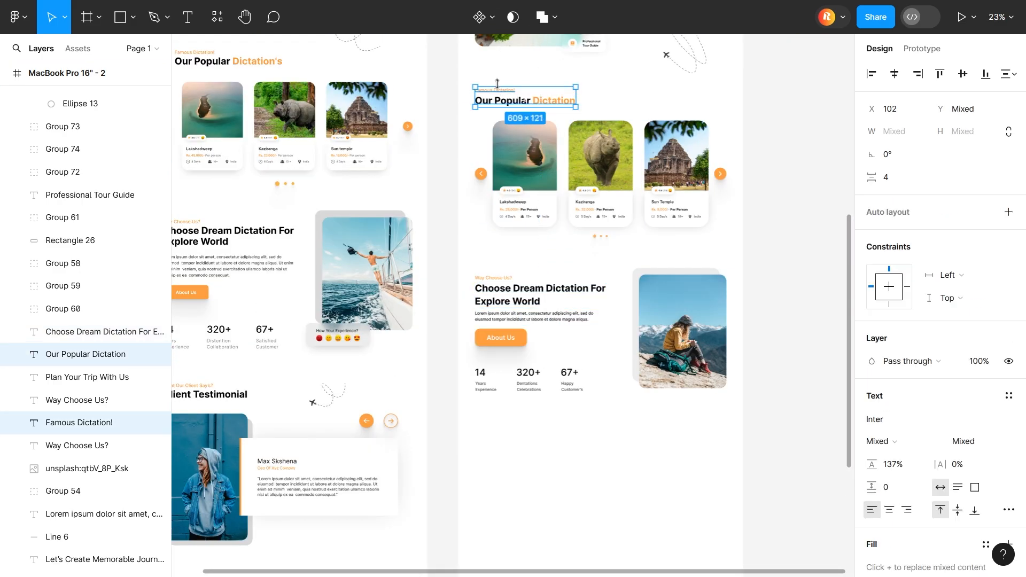
{"action": "left_click_drag", "start_coordinate": [498, 84], "coordinate": [497, 424]}
{"action": "left_click", "coordinate": [504, 481]}
{"action": "scroll", "coordinate": [503, 370], "scroll_direction": "down", "scroll_amount": 2}
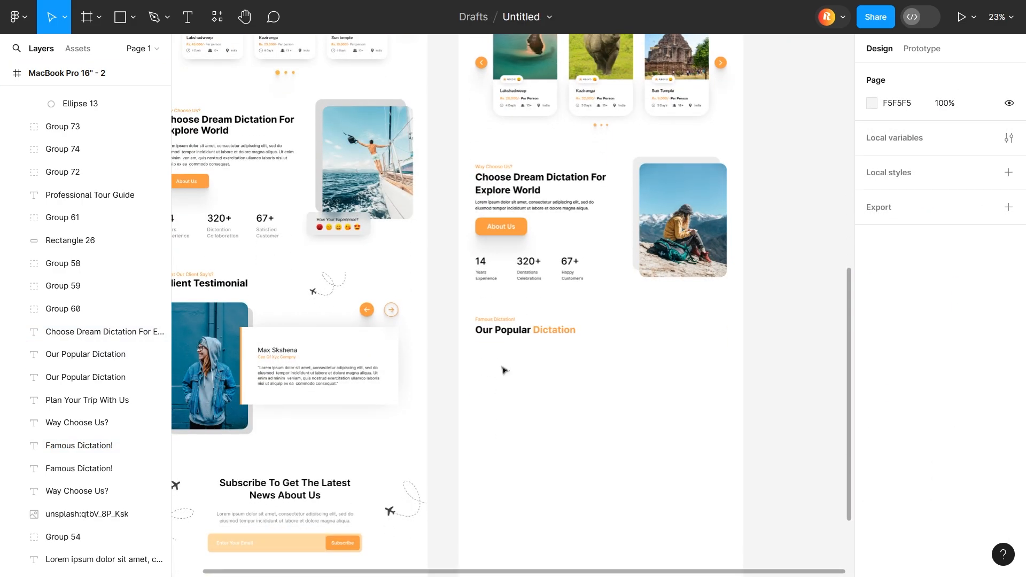
Step: Rewrite the copied headings as "What Our Client Say's?" and "Client Testimonials"
{"action": "scroll", "coordinate": [515, 360], "scroll_direction": "up", "scroll_amount": 3}
{"action": "left_click", "coordinate": [79, 446]}
{"action": "key", "text": "Return"}
{"action": "type", "text": "What Our"}
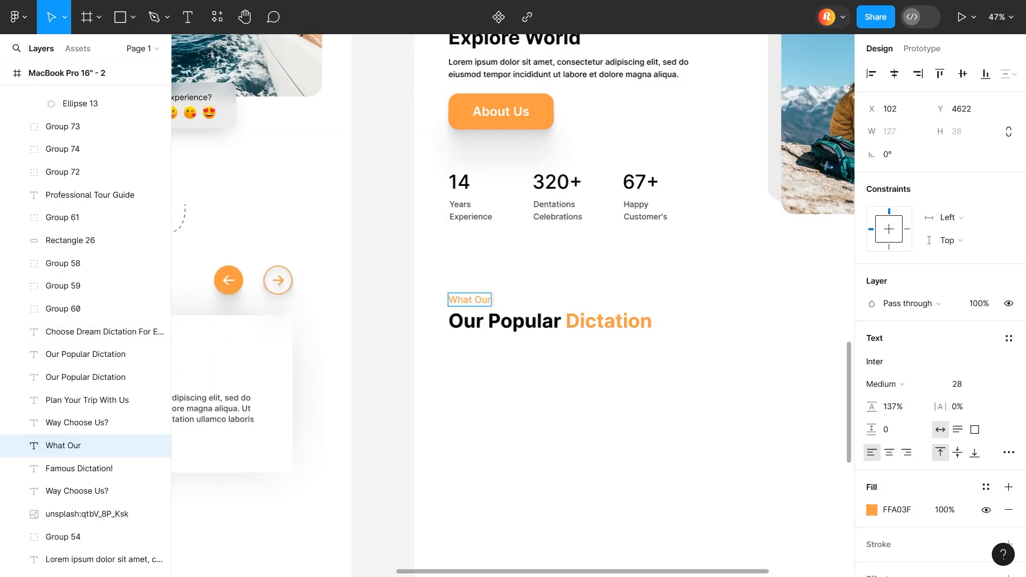
{"action": "double_click", "coordinate": [551, 321]}
{"action": "scroll", "coordinate": [551, 321], "scroll_direction": "down", "scroll_amount": 1}
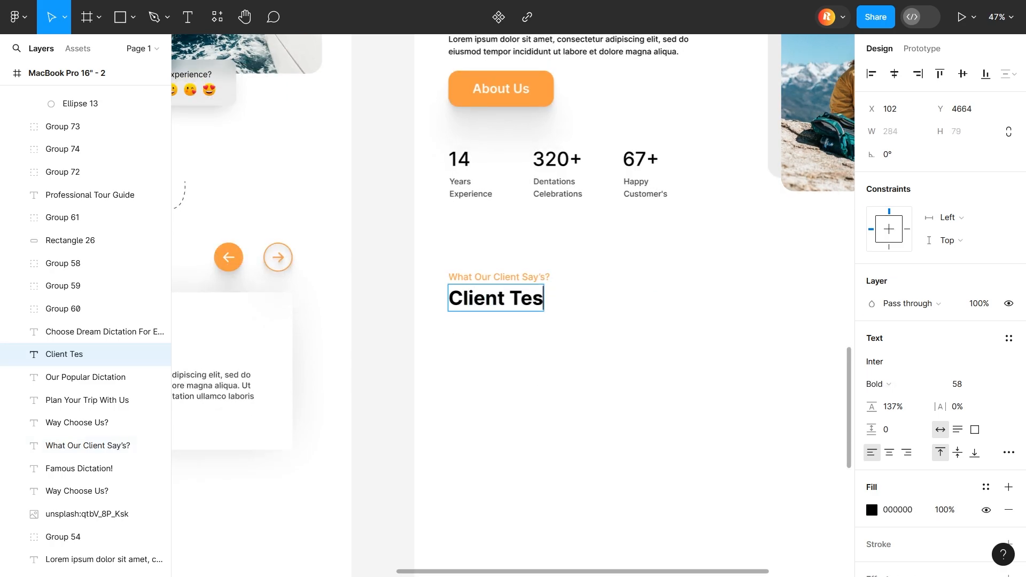
{"action": "right_click", "coordinate": [572, 298]}
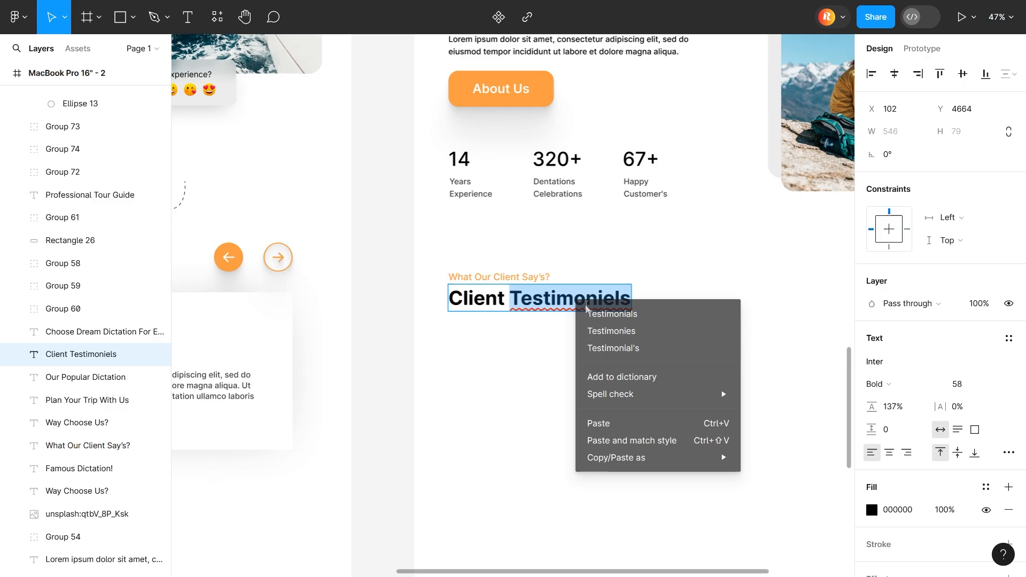
{"action": "left_click", "coordinate": [612, 317]}
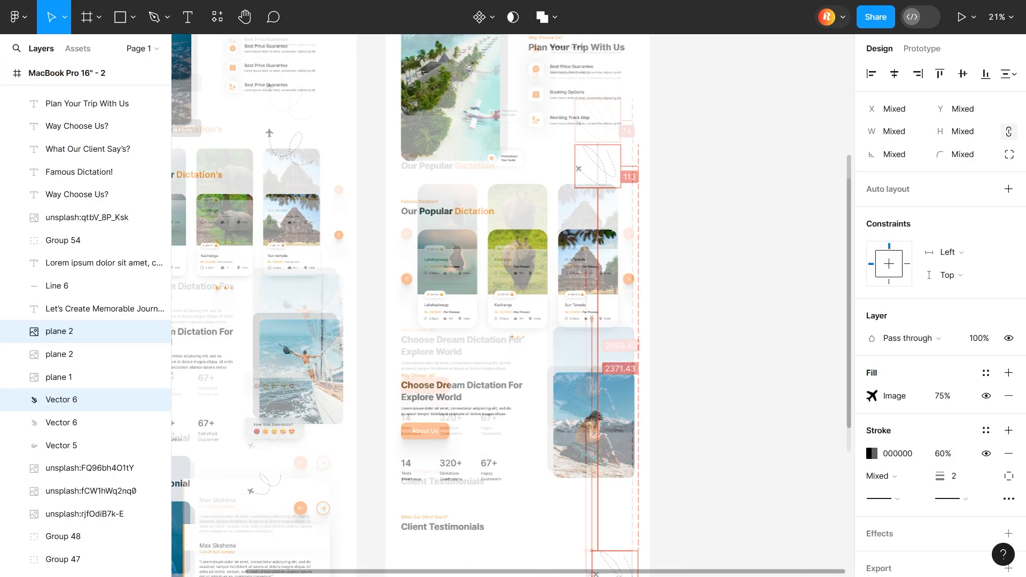
Step: Place a copy of the plane and its dashed flight path to the right of the Client Testimonials heading
{"action": "left_click_drag", "start_coordinate": [628, 576], "coordinate": [580, 269]}
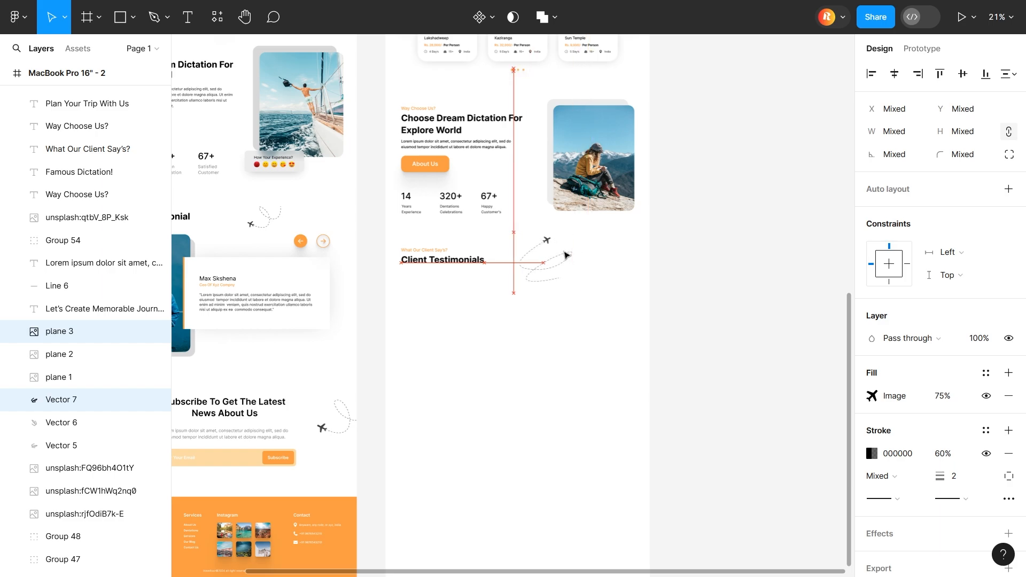
{"action": "left_click_drag", "start_coordinate": [572, 247], "coordinate": [572, 251]}
{"action": "left_click", "coordinate": [538, 300]}
Step: Run the Unsplash plugin and search its photos for "user"
{"action": "scroll", "coordinate": [538, 300], "scroll_direction": "up", "scroll_amount": 4}
{"action": "left_click_drag", "start_coordinate": [612, 301], "coordinate": [492, 253]}
{"action": "right_click", "coordinate": [351, 291]}
{"action": "mouse_move", "coordinate": [426, 448]}
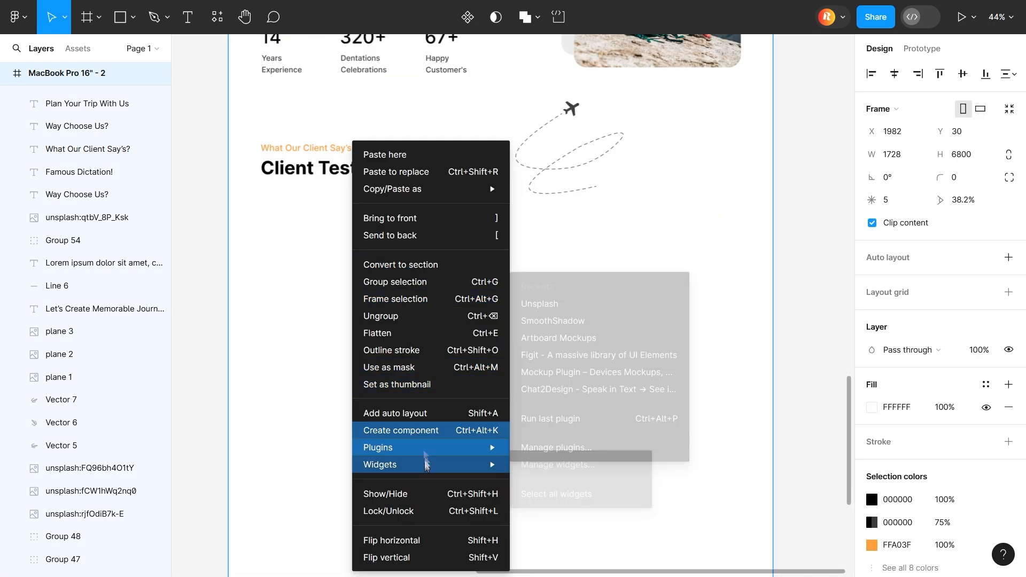
{"action": "left_click", "coordinate": [532, 310]}
{"action": "type", "text": "user"}
{"action": "key", "text": "Return"}
Step: Browse the user photos and insert the portrait of a woman in sunglasses and a denim jacket
{"action": "scroll", "coordinate": [834, 294], "scroll_direction": "down", "scroll_amount": 5}
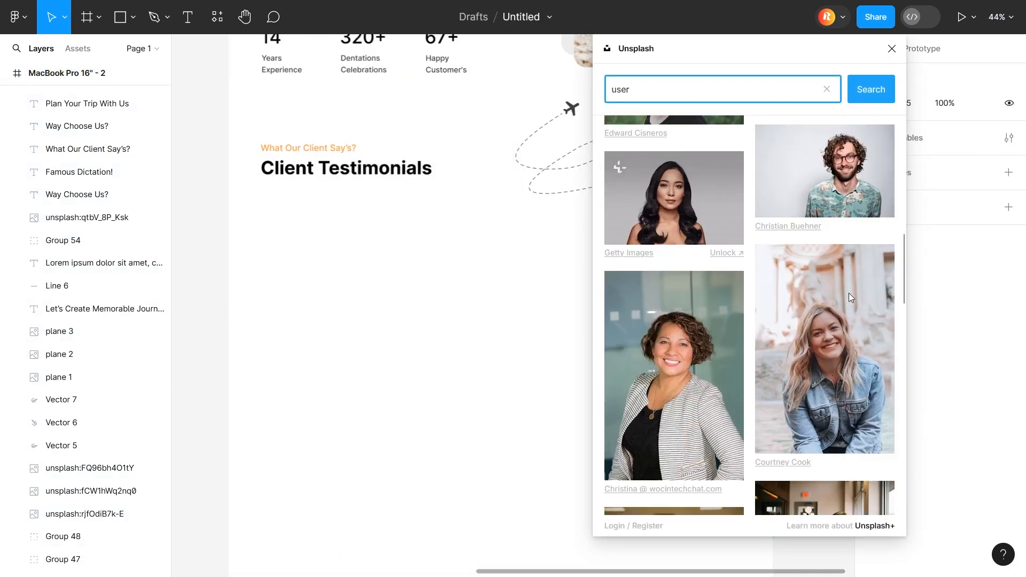
{"action": "scroll", "coordinate": [827, 297], "scroll_direction": "down", "scroll_amount": 10}
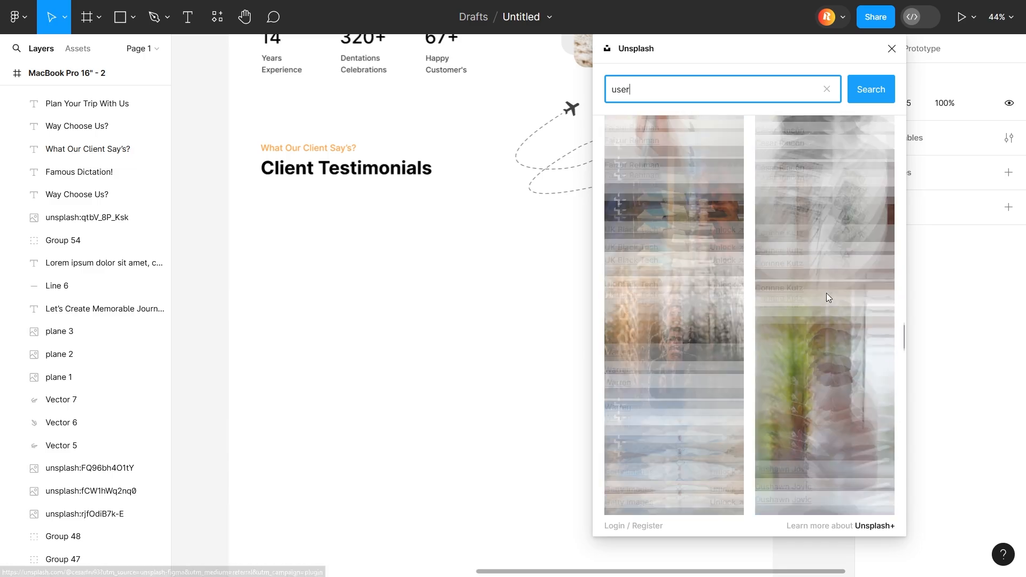
{"action": "scroll", "coordinate": [827, 293], "scroll_direction": "down", "scroll_amount": 10}
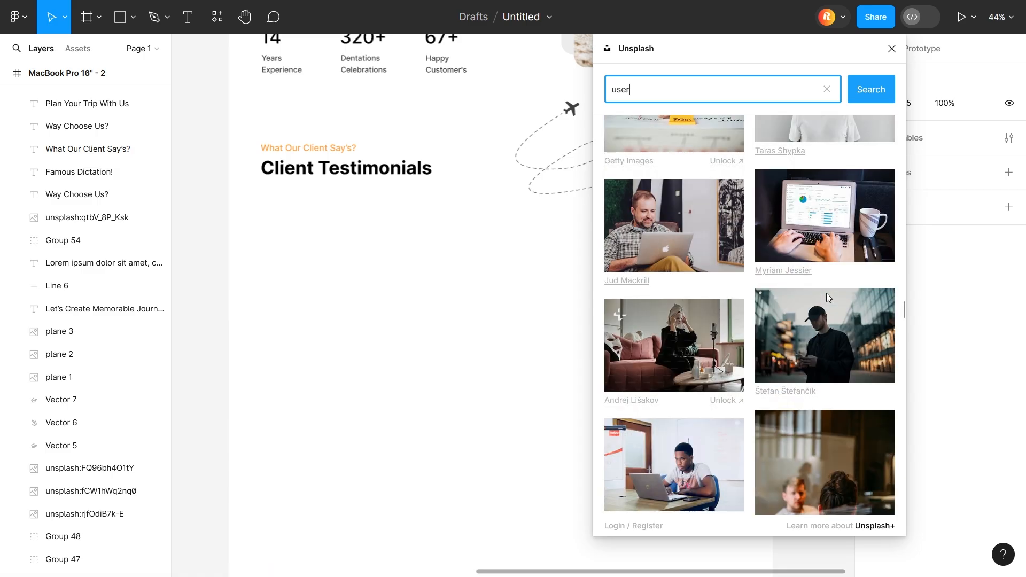
{"action": "scroll", "coordinate": [826, 296], "scroll_direction": "down", "scroll_amount": 5}
{"action": "left_click", "coordinate": [649, 422]}
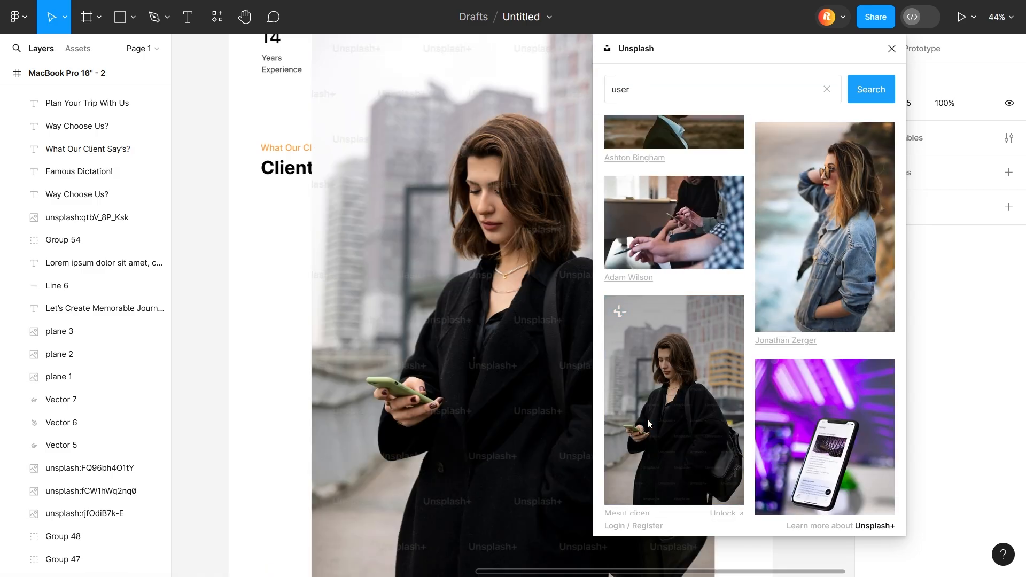
{"action": "left_click", "coordinate": [801, 270]}
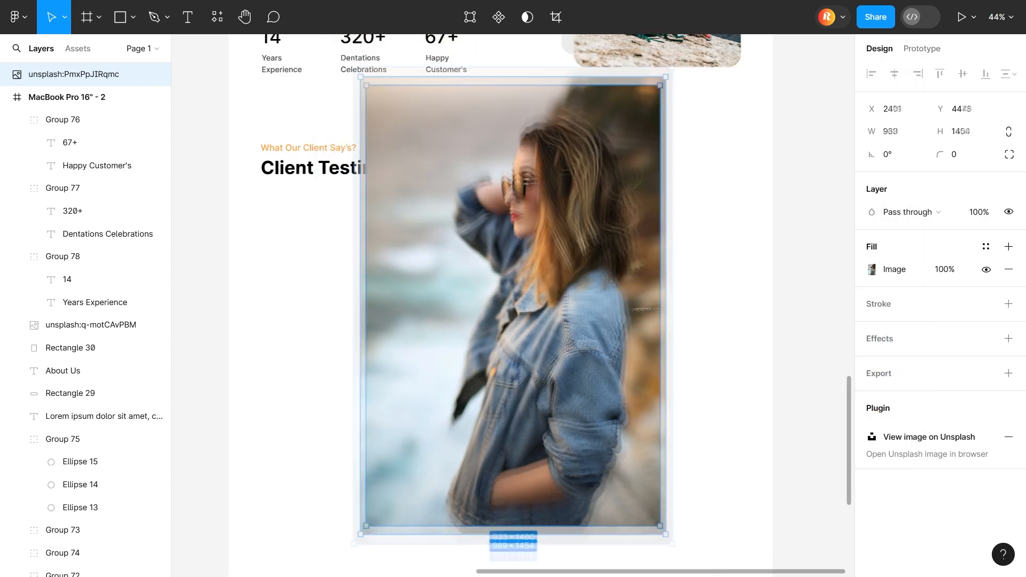
Step: Shrink the denim-jacket photo to 431 × 646 and move it into the second frame below the Client Testimonials heading
{"action": "left_click_drag", "start_coordinate": [383, 315], "coordinate": [374, 313]}
{"action": "scroll", "coordinate": [373, 314], "scroll_direction": "down", "scroll_amount": 3}
{"action": "scroll", "coordinate": [385, 319], "scroll_direction": "up", "scroll_amount": 2}
{"action": "left_click_drag", "start_coordinate": [348, 417], "coordinate": [351, 421]}
{"action": "left_click_drag", "start_coordinate": [91, 76], "coordinate": [89, 107]}
{"action": "scroll", "coordinate": [252, 225], "scroll_direction": "down", "scroll_amount": 2}
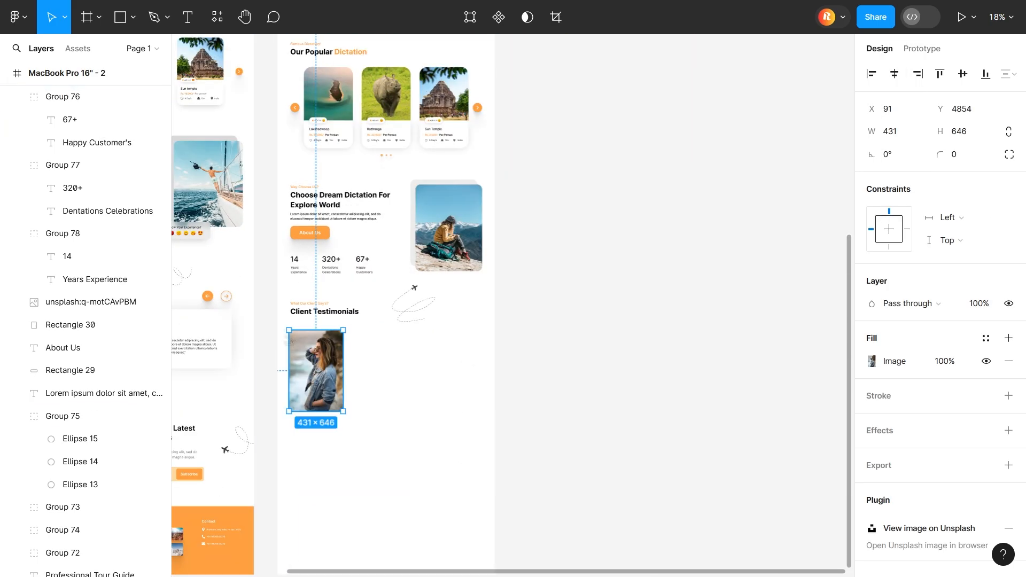
Step: Move the denim-jacket photo to X 102, Y 4866, set its corner radius to 40 and enlarge it proportionally
{"action": "left_click_drag", "start_coordinate": [309, 377], "coordinate": [310, 379]}
{"action": "scroll", "coordinate": [309, 378], "scroll_direction": "up", "scroll_amount": 3}
{"action": "left_click", "coordinate": [962, 160]}
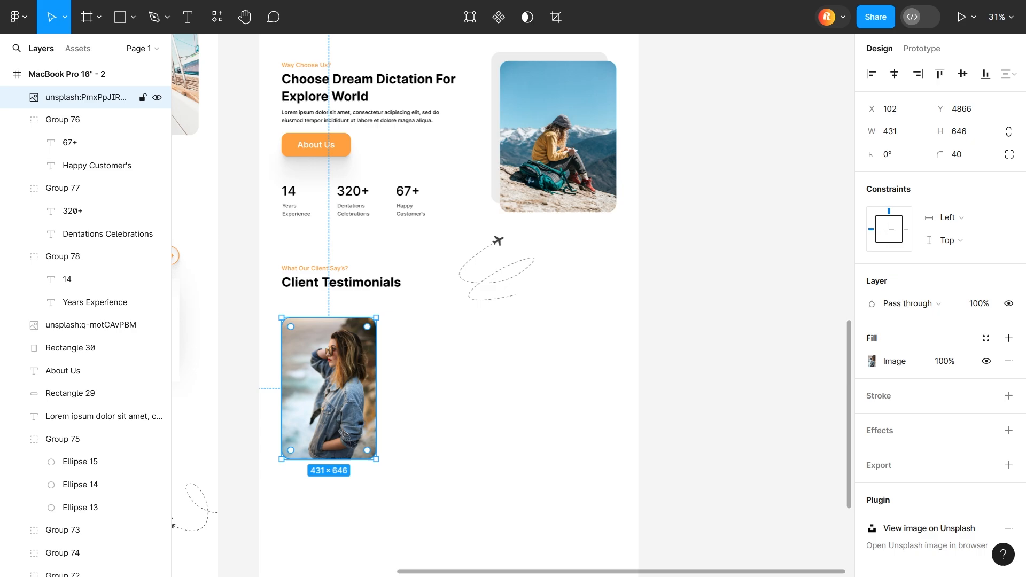
{"action": "left_click_drag", "start_coordinate": [376, 459], "coordinate": [396, 483]}
Step: Draw a 521 × 755 grey rectangle with corner radius 40 and 50% opacity behind the denim-jacket photo, offset up and right
{"action": "left_click", "coordinate": [457, 453]}
{"action": "left_click_drag", "start_coordinate": [282, 321], "coordinate": [398, 484]}
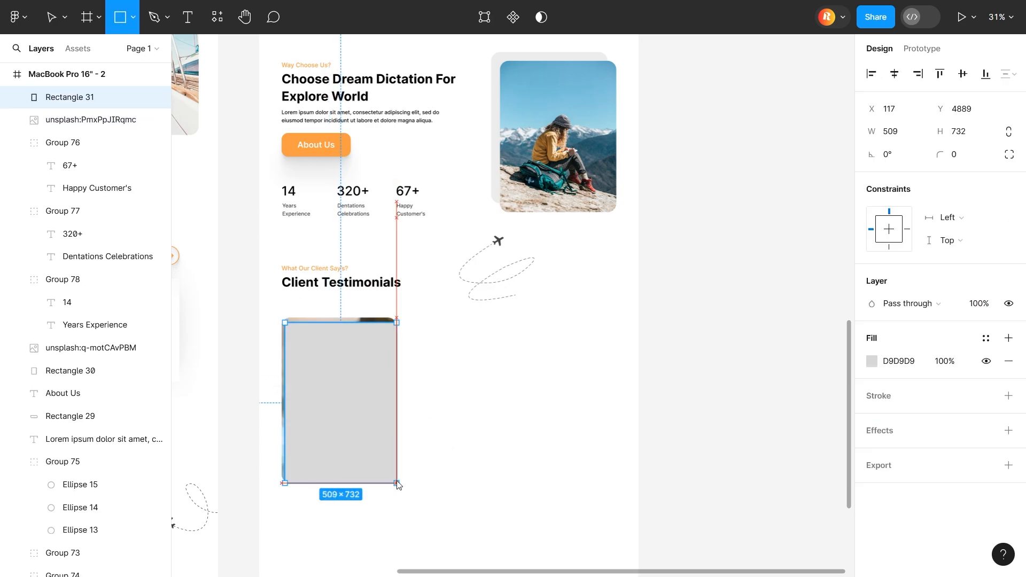
{"action": "key", "text": "["}
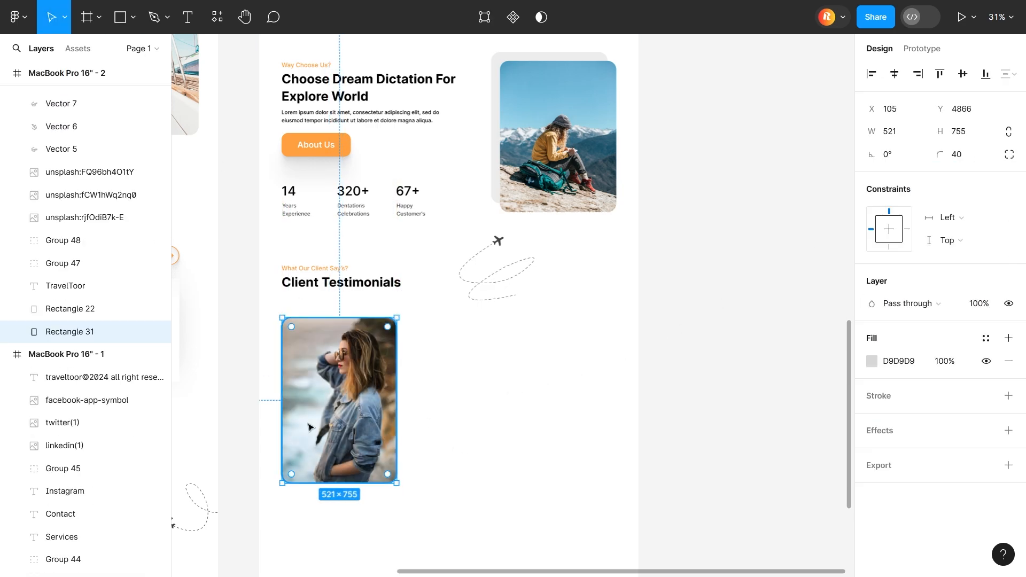
{"action": "type", "text": "50"}
{"action": "key", "text": "Return"}
{"action": "left_click", "coordinate": [557, 422]}
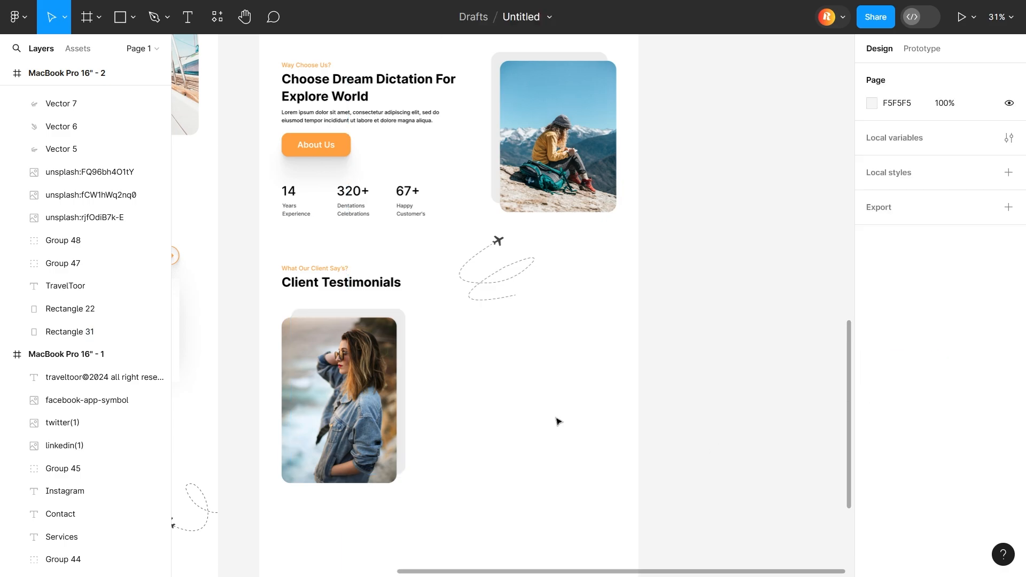
Step: Draw a 1036 × 455 rectangle overlapping the right edge of the denim-jacket photo and fill it with white (FFFFFF)
{"action": "left_click_drag", "start_coordinate": [486, 430], "coordinate": [681, 397]}
{"action": "left_click_drag", "start_coordinate": [675, 453], "coordinate": [528, 451]}
{"action": "key", "text": "r"}
{"action": "left_click_drag", "start_coordinate": [439, 315], "coordinate": [664, 411]}
{"action": "left_click", "coordinate": [872, 361]}
{"action": "left_click_drag", "start_coordinate": [698, 224], "coordinate": [684, 209]}
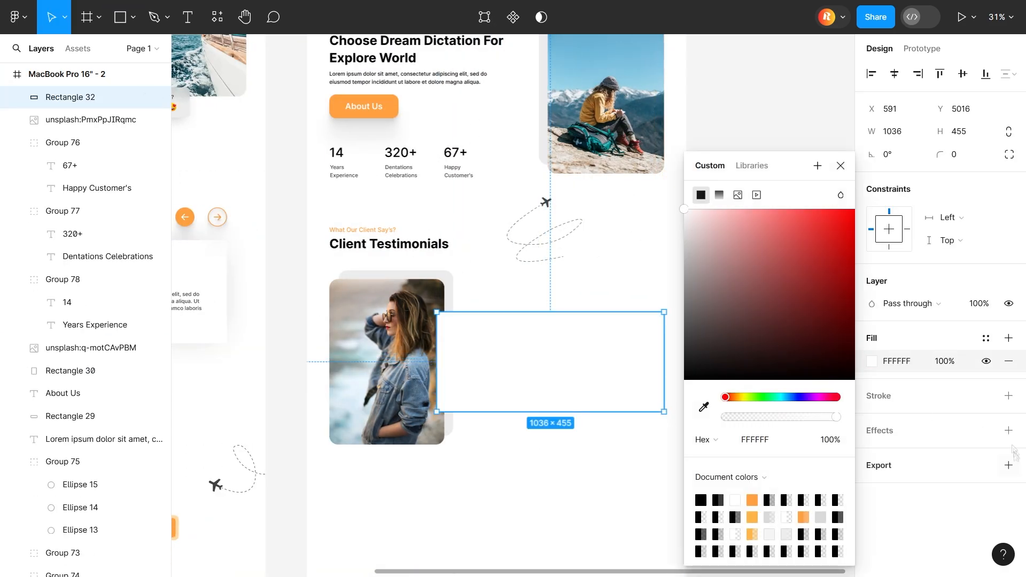
Step: Give the white testimonial card a 25% black drop shadow with zero offset, a wide blur and an adjusted spread
{"action": "left_click", "coordinate": [1008, 431]}
{"action": "left_click", "coordinate": [872, 454]}
{"action": "left_click_drag", "start_coordinate": [775, 511], "coordinate": [753, 508]}
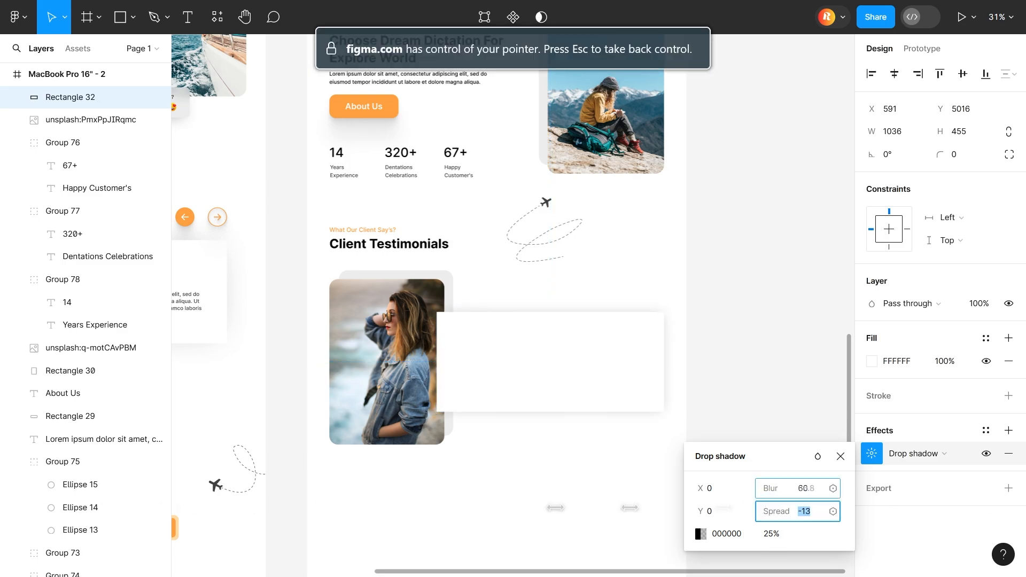
{"action": "left_click_drag", "start_coordinate": [630, 508], "coordinate": [704, 508]}
{"action": "left_click_drag", "start_coordinate": [779, 511], "coordinate": [764, 512]}
{"action": "left_click", "coordinate": [449, 463]}
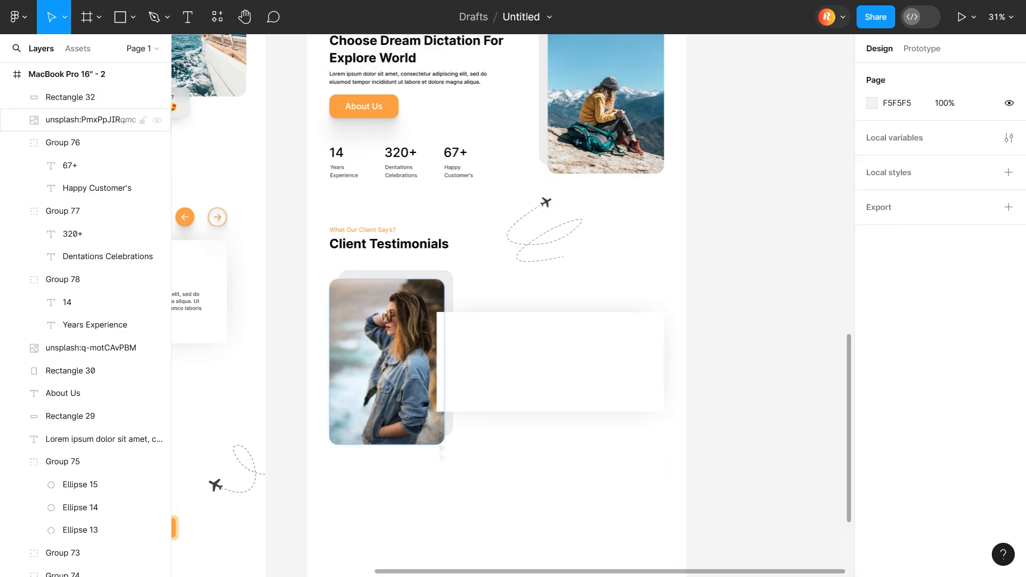
Step: Draw a 24-wide vertical bar down the left edge of the white testimonial card and fit it to the card's height
{"action": "left_click", "coordinate": [444, 364]}
{"action": "scroll", "coordinate": [455, 325], "scroll_direction": "up", "scroll_amount": 5}
{"action": "key", "text": "r"}
{"action": "left_click_drag", "start_coordinate": [397, 293], "coordinate": [412, 560]}
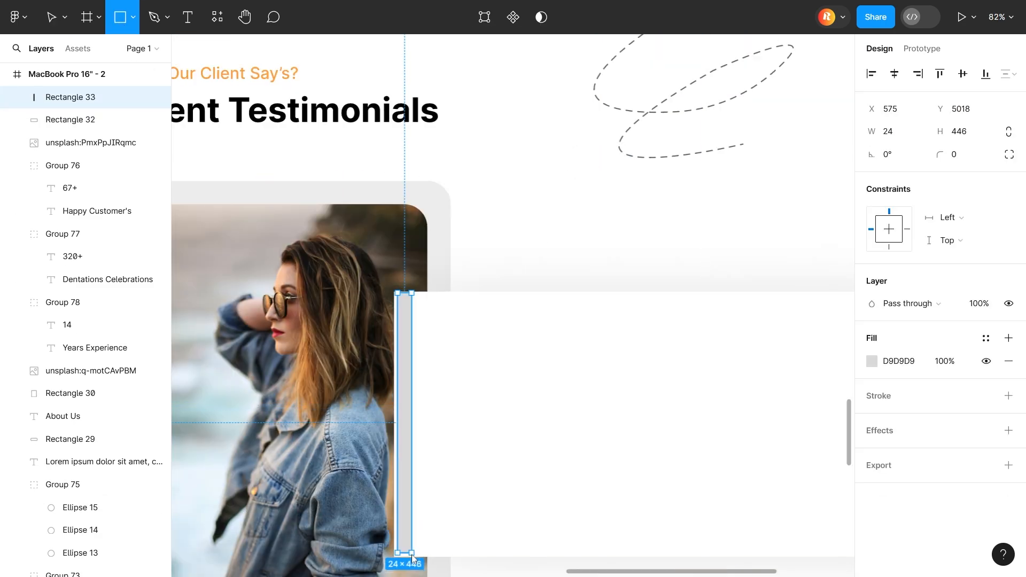
{"action": "scroll", "coordinate": [401, 513], "scroll_direction": "up", "scroll_amount": 5}
{"action": "scroll", "coordinate": [401, 510], "scroll_direction": "up", "scroll_amount": 6}
{"action": "left_click_drag", "start_coordinate": [394, 268], "coordinate": [394, 282]}
{"action": "scroll", "coordinate": [394, 266], "scroll_direction": "down", "scroll_amount": 11}
Step: Fill the narrow vertical bar on the testimonial card with the page's orange accent colour
{"action": "key", "text": "ctrl+v"}
{"action": "key", "text": "Return"}
{"action": "scroll", "coordinate": [679, 390], "scroll_direction": "down", "scroll_amount": 4}
{"action": "left_click", "coordinate": [697, 398]}
{"action": "scroll", "coordinate": [697, 399], "scroll_direction": "down", "scroll_amount": 5}
{"action": "left_click_drag", "start_coordinate": [791, 426], "coordinate": [542, 398]}
Step: Add the client's full name as text in the upper part of the testimonial card, in Medium weight at size 38
{"action": "key", "text": "t"}
{"action": "scroll", "coordinate": [425, 240], "scroll_direction": "up", "scroll_amount": 5}
{"action": "left_click", "coordinate": [423, 242]}
{"action": "type", "text": "Max"}
{"action": "key", "text": "Escape"}
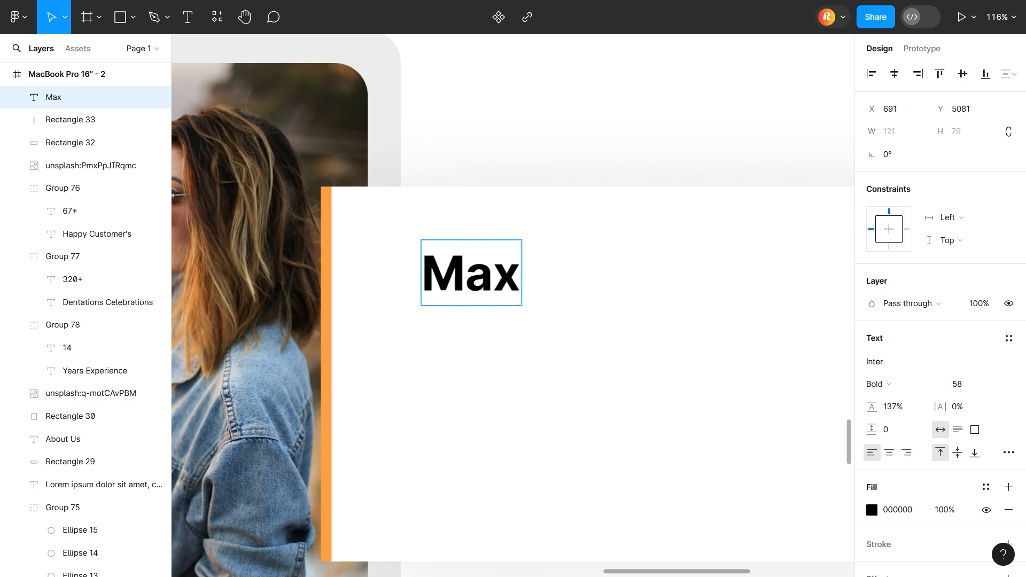
{"action": "left_click", "coordinate": [876, 384]}
{"action": "left_click", "coordinate": [885, 293]}
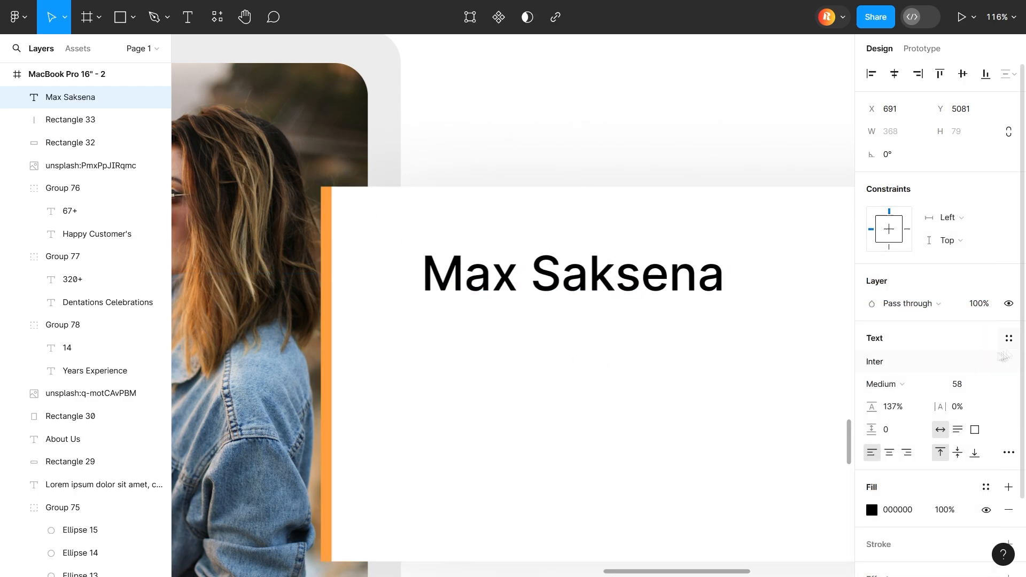
{"action": "left_click", "coordinate": [957, 384]}
{"action": "type", "text": "38"}
{"action": "key", "text": "Return"}
Step: Duplicate the client name directly below and change the copy to "Ceo Of Xyz Compny" at size 28
{"action": "left_click_drag", "start_coordinate": [512, 270], "coordinate": [503, 305]}
{"action": "key", "text": "Return"}
{"action": "type", "text": "Ceo Of X"}
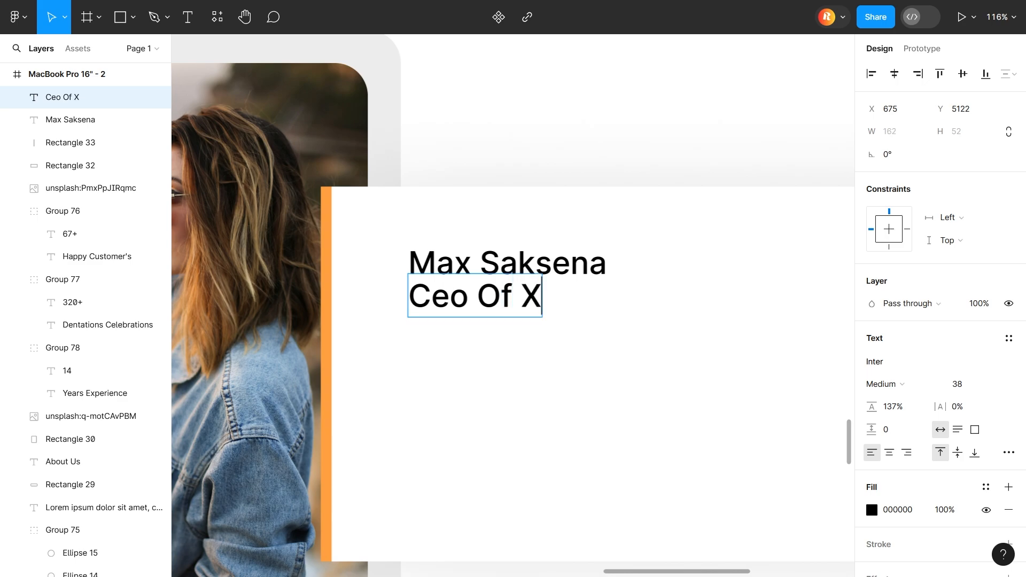
{"action": "type", "text": "yz Compny"}
{"action": "key", "text": "ctrl+a"}
{"action": "type", "text": "28"}
{"action": "key", "text": "Return"}
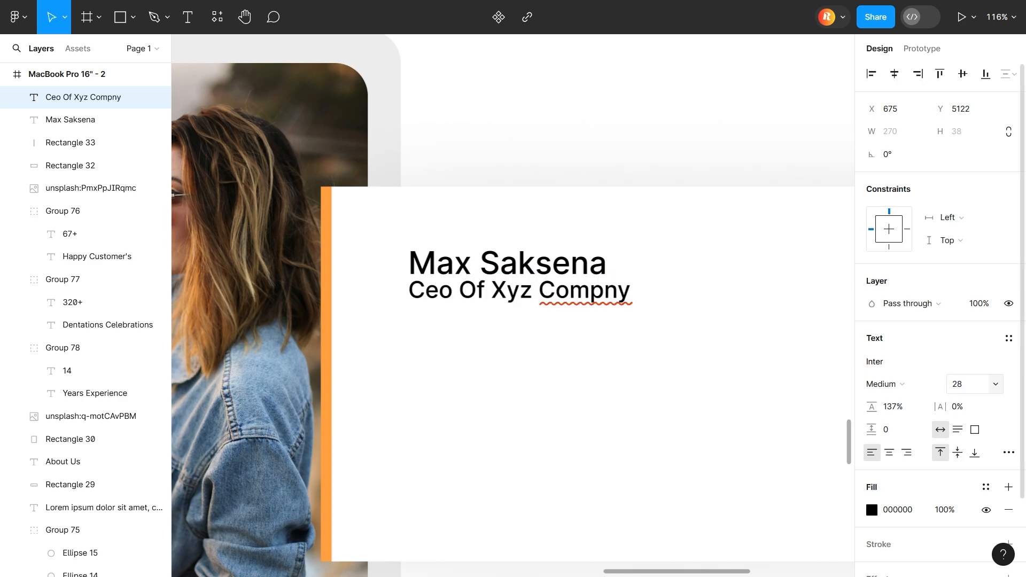
Step: Copy placeholder text from the Lorem Ipsum generator website and paste it below the job title in Medium weight at size 24
{"action": "left_click", "coordinate": [569, 497]}
{"action": "scroll", "coordinate": [569, 498], "scroll_direction": "down", "scroll_amount": 5}
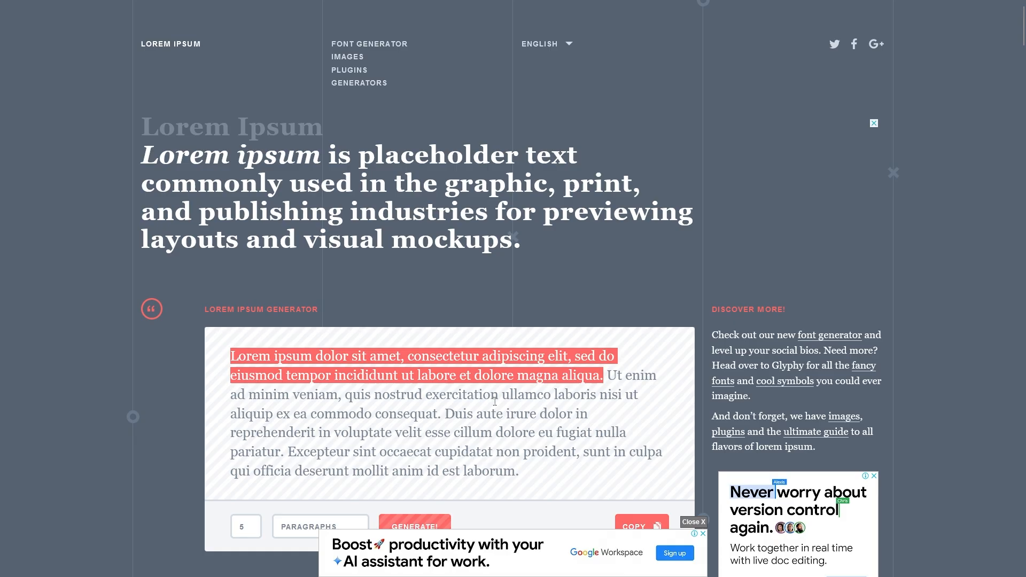
{"action": "left_click_drag", "start_coordinate": [496, 402], "coordinate": [498, 397]}
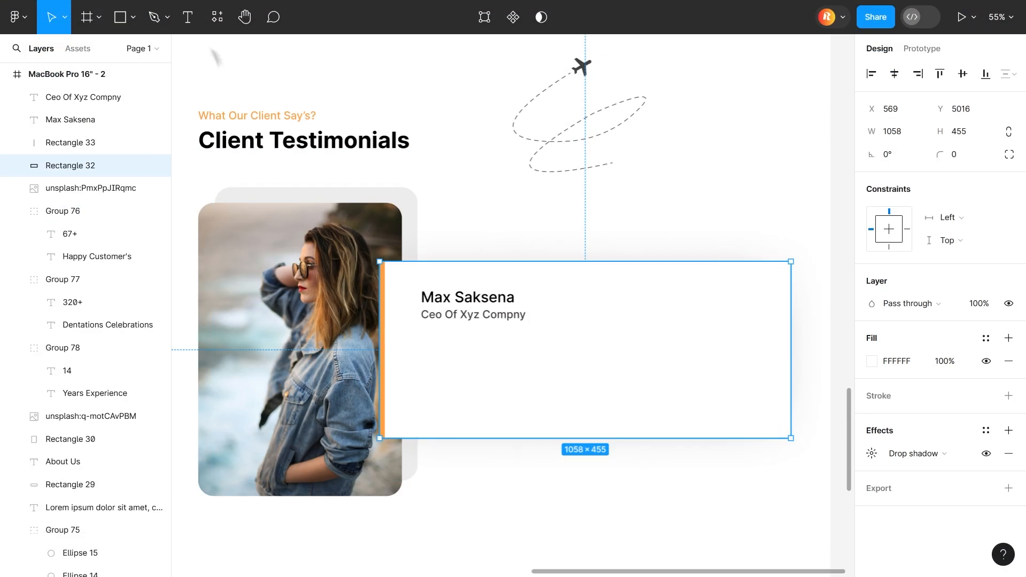
{"action": "key", "text": "t"}
{"action": "left_click", "coordinate": [425, 360]}
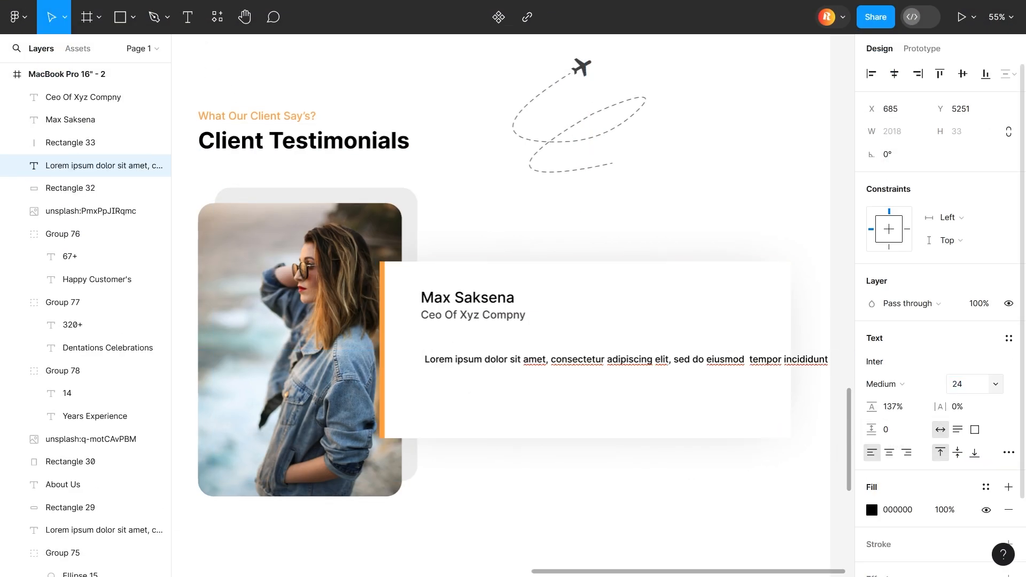
{"action": "left_click", "coordinate": [886, 384]}
{"action": "left_click", "coordinate": [900, 275]}
{"action": "left_click", "coordinate": [898, 385]}
{"action": "left_click", "coordinate": [900, 294]}
{"action": "key", "text": "Escape"}
Step: Wrap the testimonial paragraph to a width of 892 and align its left edge with the job title
{"action": "left_click_drag", "start_coordinate": [425, 361], "coordinate": [747, 361]}
{"action": "left_click_drag", "start_coordinate": [783, 368], "coordinate": [738, 361]}
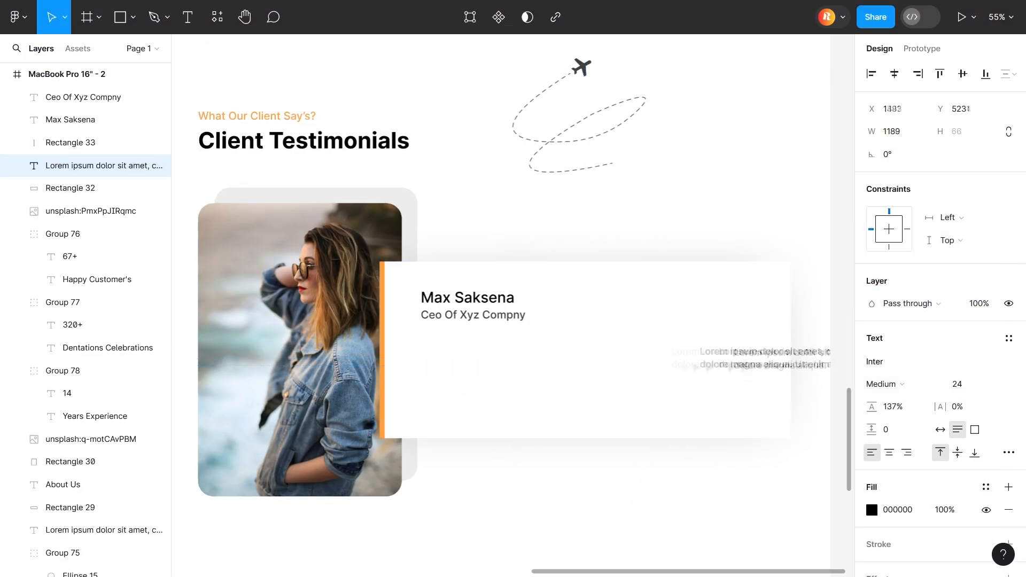
{"action": "left_click_drag", "start_coordinate": [421, 347], "coordinate": [760, 350]}
{"action": "left_click_drag", "start_coordinate": [787, 374], "coordinate": [449, 364]}
{"action": "left_click_drag", "start_coordinate": [546, 369], "coordinate": [769, 367]}
{"action": "left_click_drag", "start_coordinate": [723, 350], "coordinate": [723, 365]}
Step: Colour the job title FFA03F to match the section label and set the testimonial paragraph's fill opacity to 75%
{"action": "left_click", "coordinate": [473, 315]}
{"action": "left_click", "coordinate": [909, 511]}
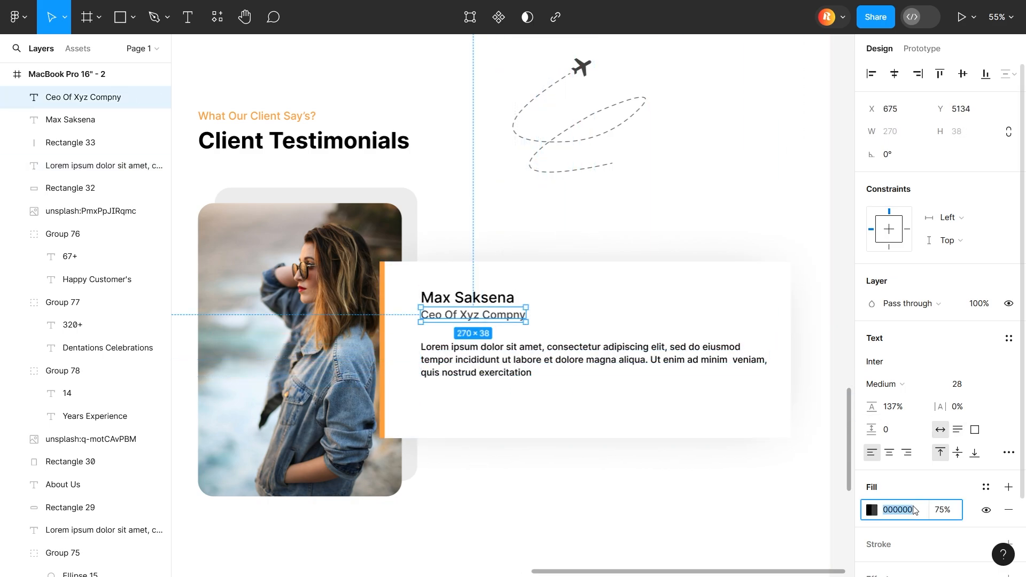
{"action": "left_click", "coordinate": [257, 116]}
{"action": "left_click", "coordinate": [502, 316]}
{"action": "left_click", "coordinate": [909, 510]}
{"action": "type", "text": "FFA03F"}
{"action": "left_click", "coordinate": [102, 165]}
{"action": "left_click", "coordinate": [957, 511]}
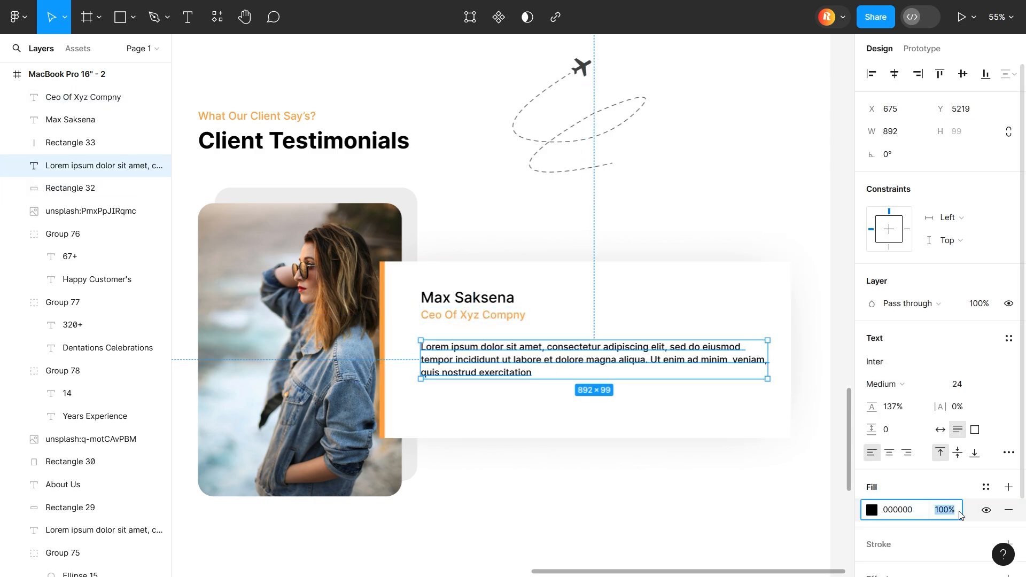
Step: Group the client name with the job title and move the group together with the paragraph lower on the card
{"action": "left_click", "coordinate": [461, 316]}
{"action": "left_click", "coordinate": [460, 299], "text": "shift"}
{"action": "right_click", "coordinate": [458, 299]}
{"action": "left_click", "coordinate": [481, 315]}
{"action": "left_click", "coordinate": [483, 353]}
{"action": "left_click", "coordinate": [470, 311], "text": "shift"}
{"action": "left_click_drag", "start_coordinate": [570, 347], "coordinate": [567, 365]}
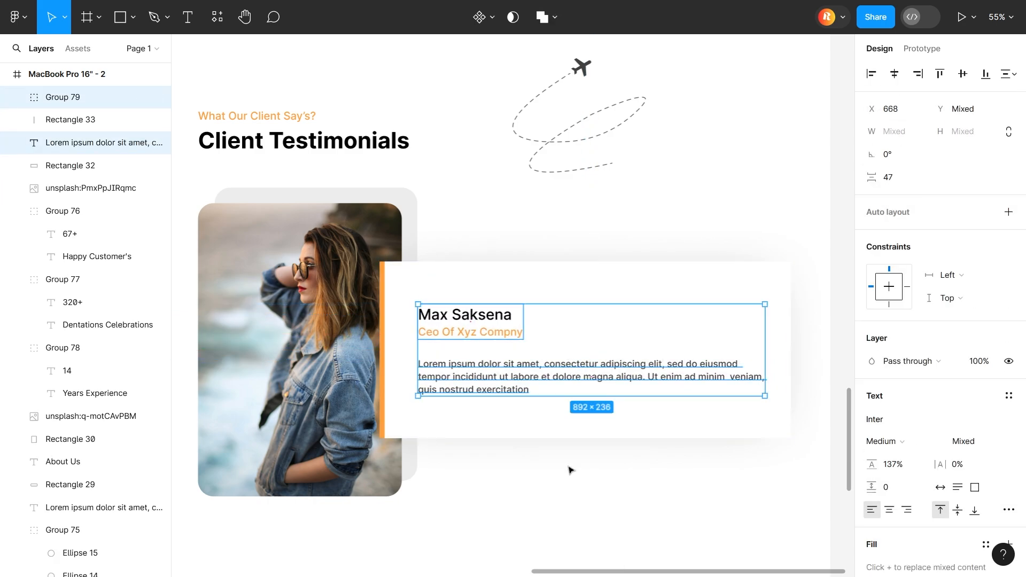
Step: Draw an 82 × 82 circle filled with FFA03F above the card's right end and place a duplicate beside it
{"action": "left_click", "coordinate": [133, 17]}
{"action": "left_click", "coordinate": [108, 107]}
{"action": "mouse_move", "coordinate": [615, 207]}
{"action": "left_mouse_down"}
{"action": "mouse_move", "coordinate": [644, 235]}
{"action": "mouse_move", "coordinate": [719, 234]}
{"action": "left_mouse_up"}
{"action": "type", "text": "FFA03F"}
{"action": "key", "text": "Return"}
{"action": "left_click_drag", "start_coordinate": [640, 222], "coordinate": [718, 222]}
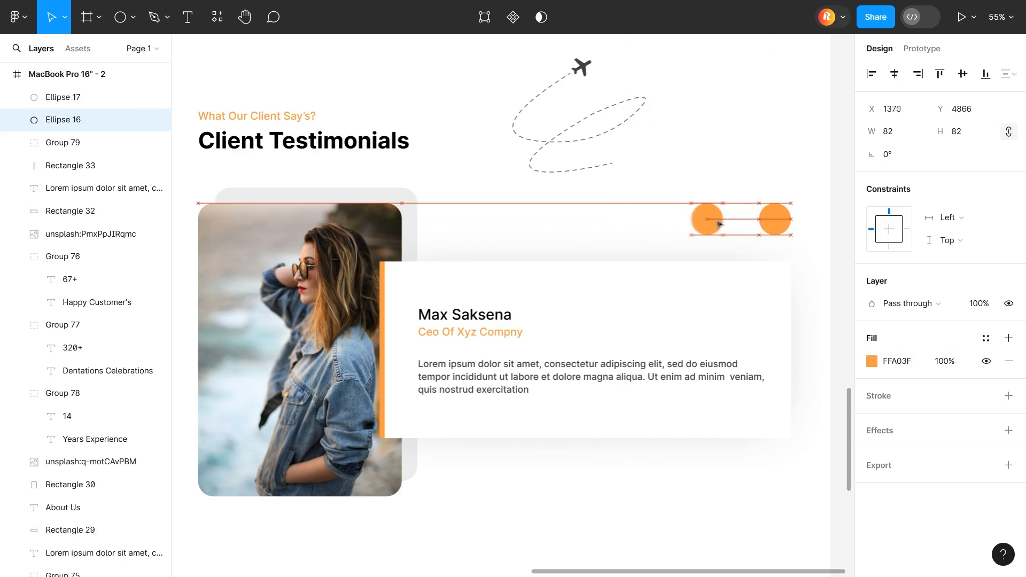
Step: Turn the right circle into an outline by replacing its fill with an FFA03F inside stroke of 4
{"action": "left_click", "coordinate": [778, 208]}
{"action": "left_click", "coordinate": [1009, 362]}
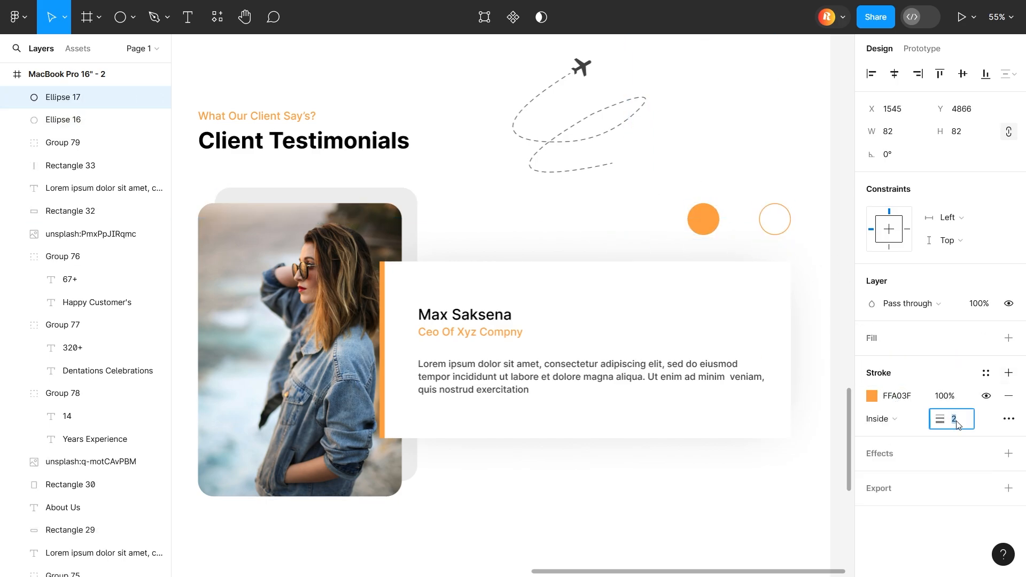
{"action": "left_click", "coordinate": [722, 235]}
{"action": "left_click_drag", "start_coordinate": [721, 235], "coordinate": [474, 250]}
Step: Draw a left-pointing arrow centred in the filled orange circle with a white (FFFFFF) stroke of 3
{"action": "scroll", "coordinate": [492, 193], "scroll_direction": "up", "scroll_amount": 5}
{"action": "left_click", "coordinate": [133, 17]}
{"action": "left_click", "coordinate": [107, 83]}
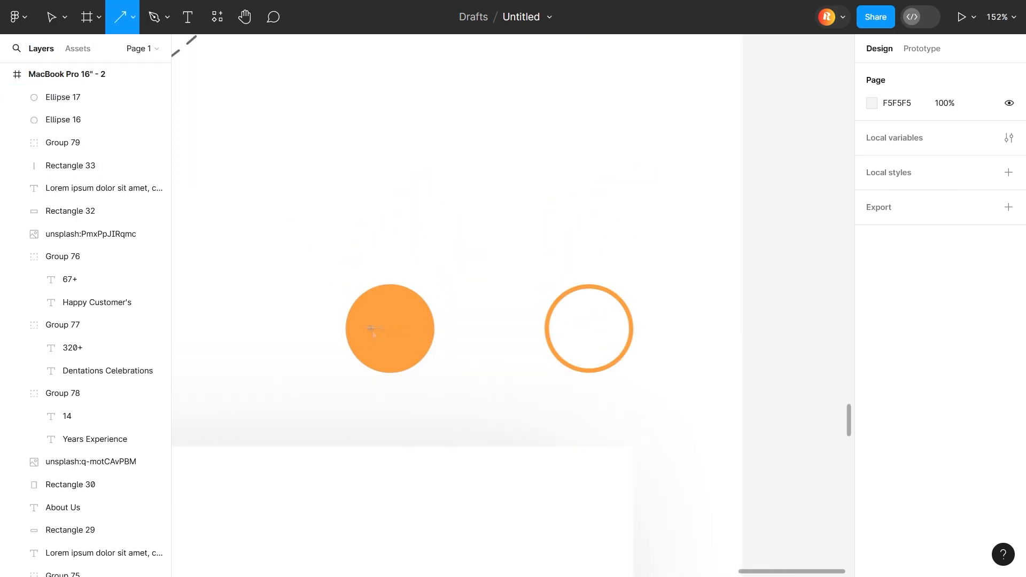
{"action": "left_click_drag", "start_coordinate": [403, 329], "coordinate": [377, 329]}
{"action": "left_click_drag", "start_coordinate": [391, 330], "coordinate": [391, 332]}
{"action": "left_click", "coordinate": [952, 441]}
{"action": "left_click", "coordinate": [909, 541]}
{"action": "left_click", "coordinate": [872, 396]}
{"action": "left_click_drag", "start_coordinate": [695, 219], "coordinate": [684, 209]}
Step: Duplicate the arrow into the outlined circle, point it right and colour its stroke FFA03F
{"action": "left_click_drag", "start_coordinate": [391, 332], "coordinate": [588, 332]}
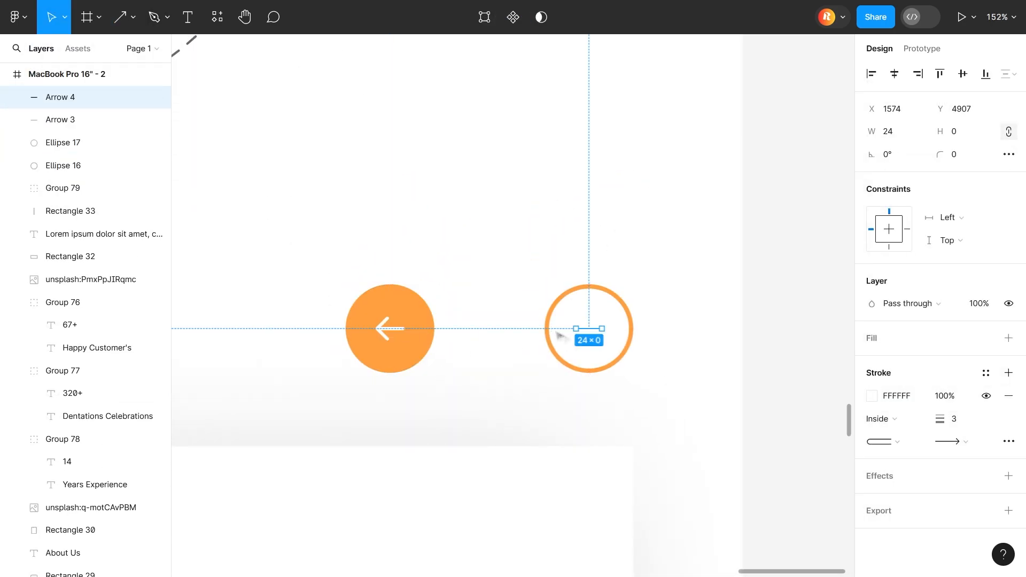
{"action": "left_click", "coordinate": [872, 396]}
{"action": "left_click_drag", "start_coordinate": [701, 342], "coordinate": [607, 465]}
{"action": "left_click", "coordinate": [754, 504]}
Step: Apply a soft shadow to the filled orange circle with the SmoothShadow plugin
{"action": "left_click", "coordinate": [413, 342]}
{"action": "right_click", "coordinate": [413, 342]}
{"action": "left_click", "coordinate": [629, 326]}
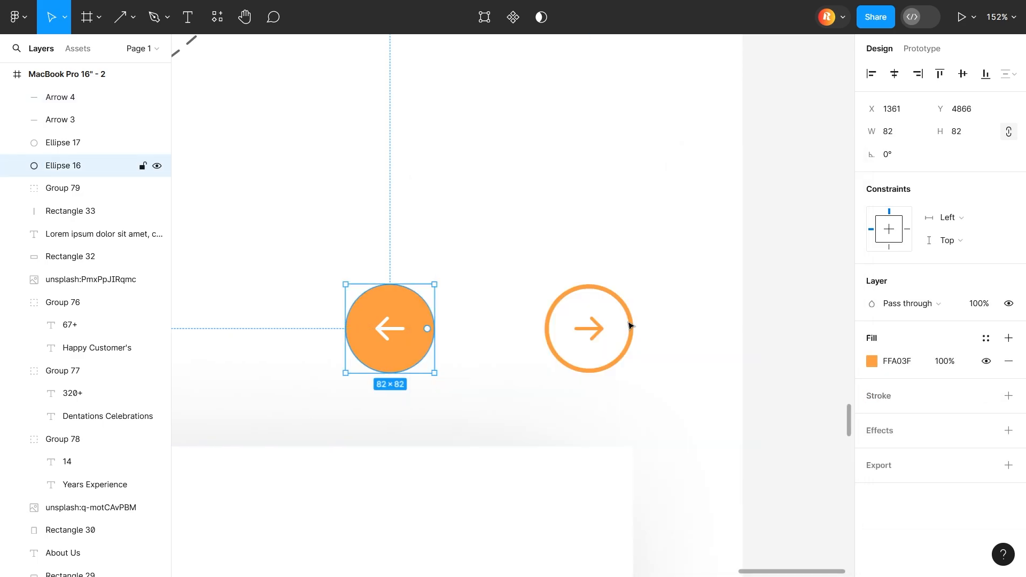
{"action": "right_click", "coordinate": [596, 329]}
{"action": "mouse_move", "coordinate": [650, 448]}
{"action": "left_click", "coordinate": [779, 311]}
{"action": "left_click", "coordinate": [896, 48]}
Step: Apply SmoothShadow shadows to the right-pointing arrow and to the outlined circle around it
{"action": "right_click", "coordinate": [596, 328]}
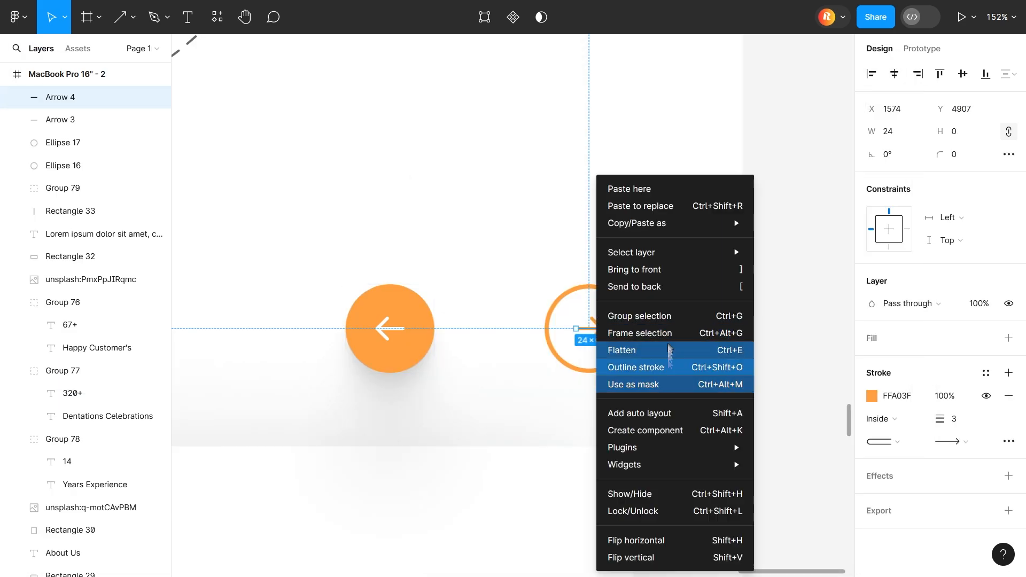
{"action": "left_click", "coordinate": [791, 309]}
{"action": "left_click", "coordinate": [149, 548]}
{"action": "left_click", "coordinate": [600, 370]}
{"action": "right_click", "coordinate": [600, 370]}
{"action": "left_click", "coordinate": [801, 307]}
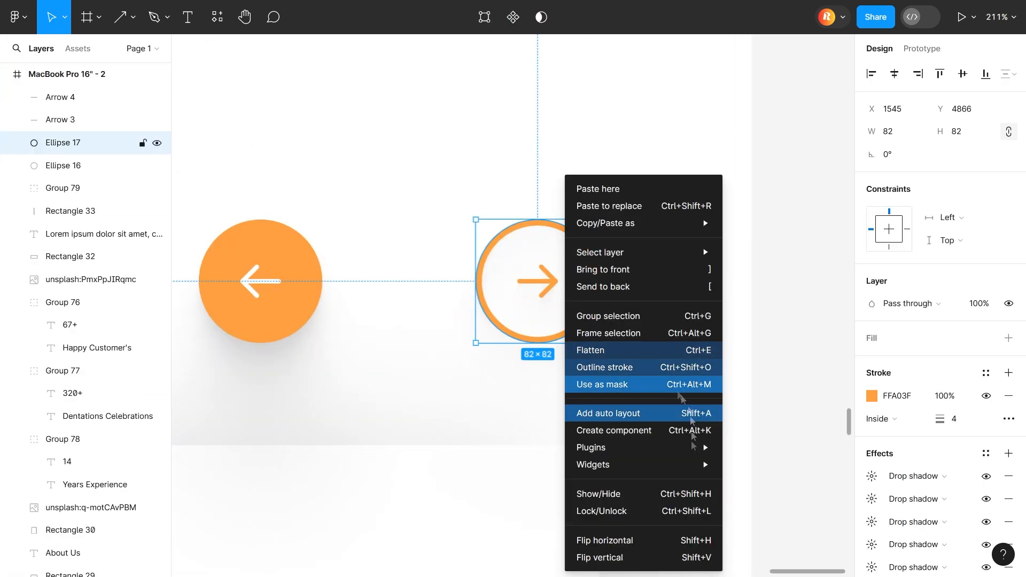
{"action": "left_click", "coordinate": [784, 318]}
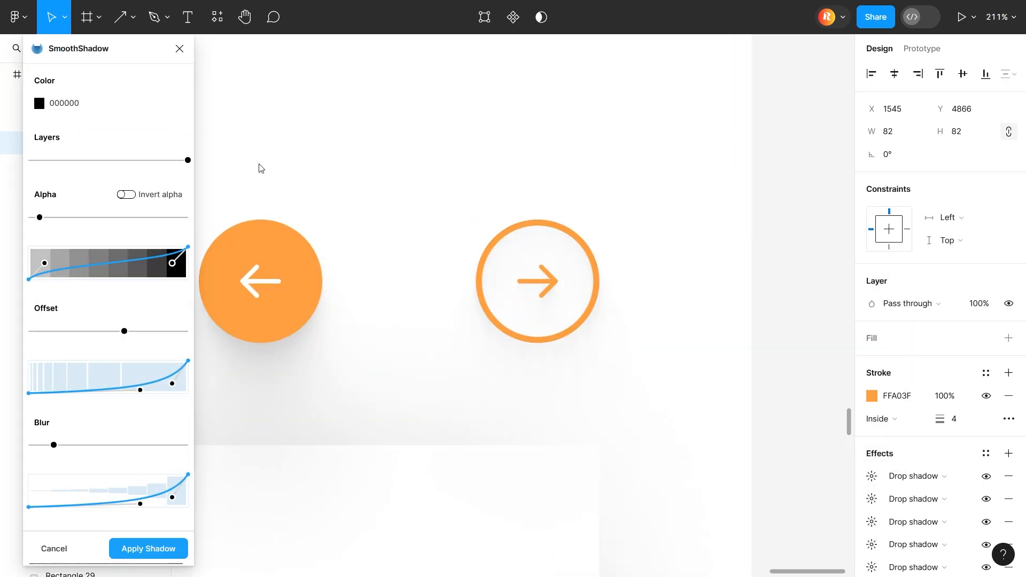
Step: Run the SmoothShadow plugin once more on the right-pointing arrow, then select the filled circle with its arrow
{"action": "left_click", "coordinate": [535, 278]}
{"action": "right_click", "coordinate": [534, 278]}
{"action": "mouse_move", "coordinate": [584, 442]}
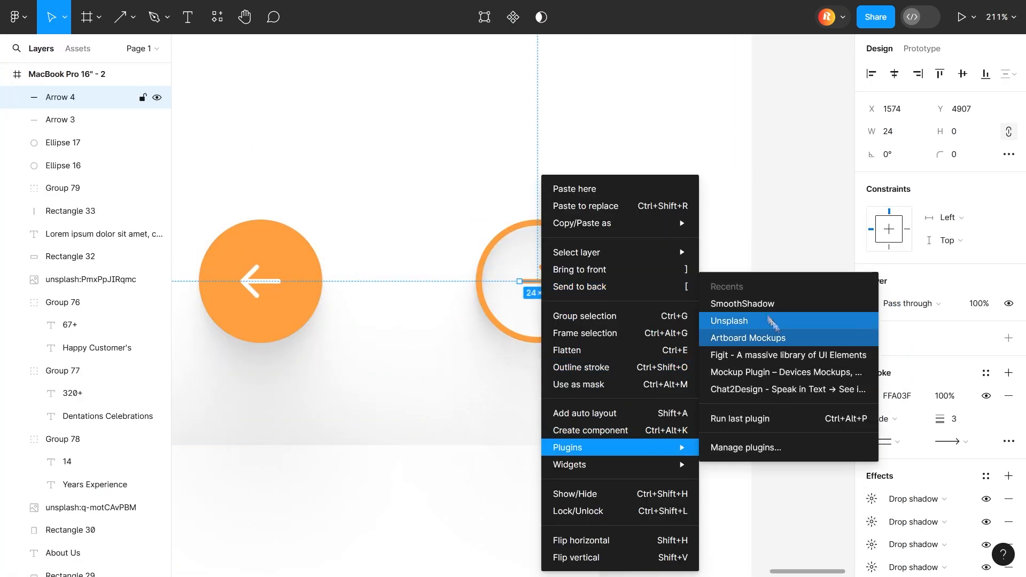
{"action": "left_click", "coordinate": [769, 304]}
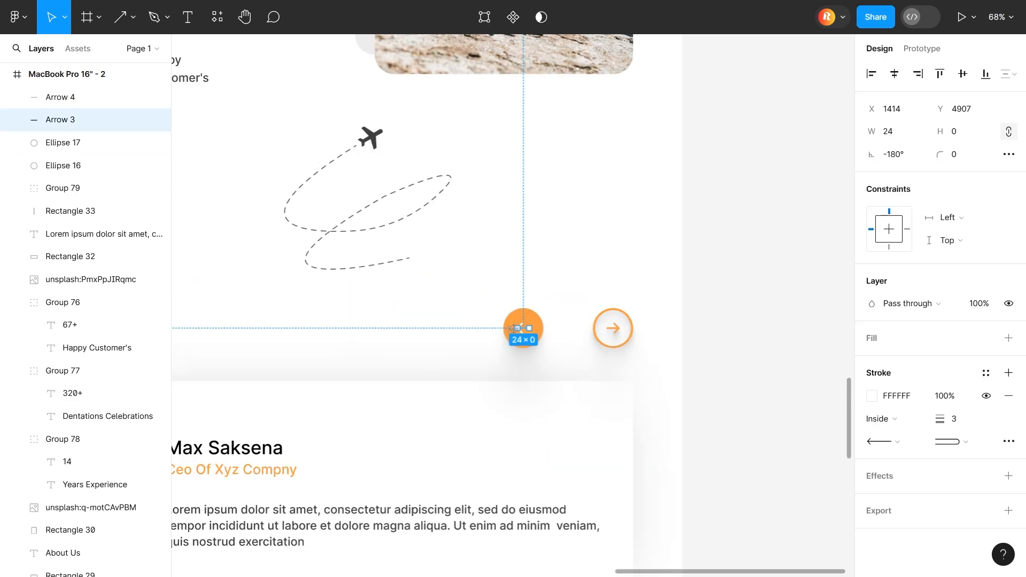
{"action": "left_click", "coordinate": [534, 345], "text": "shift"}
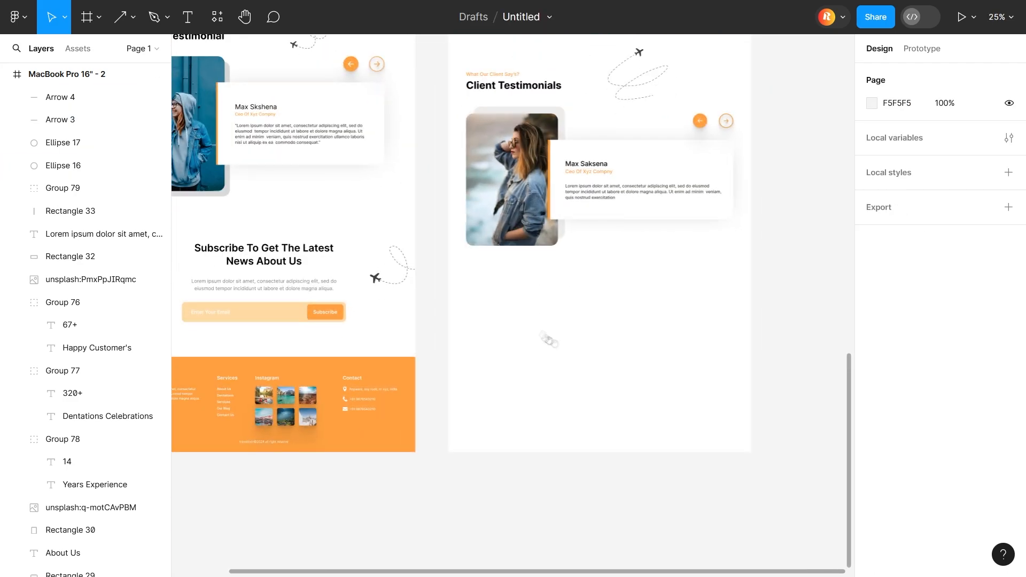
Step: Copy the heading "Subscribe To Get The Latest News About Us" from the first frame into the second frame
{"action": "left_click", "coordinate": [264, 254]}
{"action": "key", "text": "ctrl+c"}
{"action": "key", "text": "ctrl+v"}
{"action": "scroll", "coordinate": [579, 295], "scroll_direction": "up", "scroll_amount": 1}
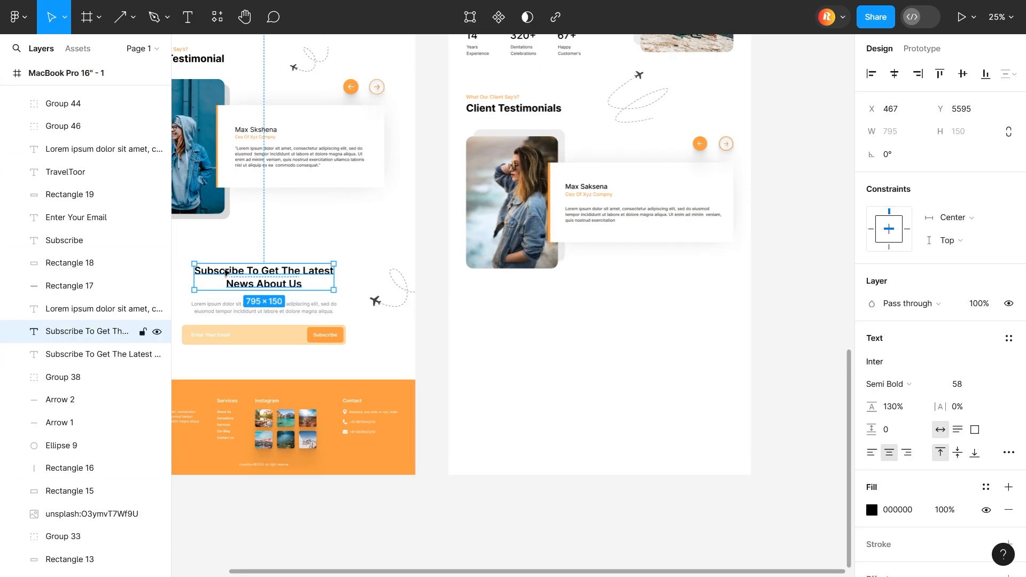
{"action": "key", "text": "ctrl+x"}
{"action": "left_click", "coordinate": [553, 341]}
{"action": "key", "text": "ctrl+v"}
Step: Centre the subscribe heading horizontally in the frame, 153 px below the testimonial photo
{"action": "scroll", "coordinate": [651, 328], "scroll_direction": "up", "scroll_amount": 3}
{"action": "left_click_drag", "start_coordinate": [597, 247], "coordinate": [597, 295]}
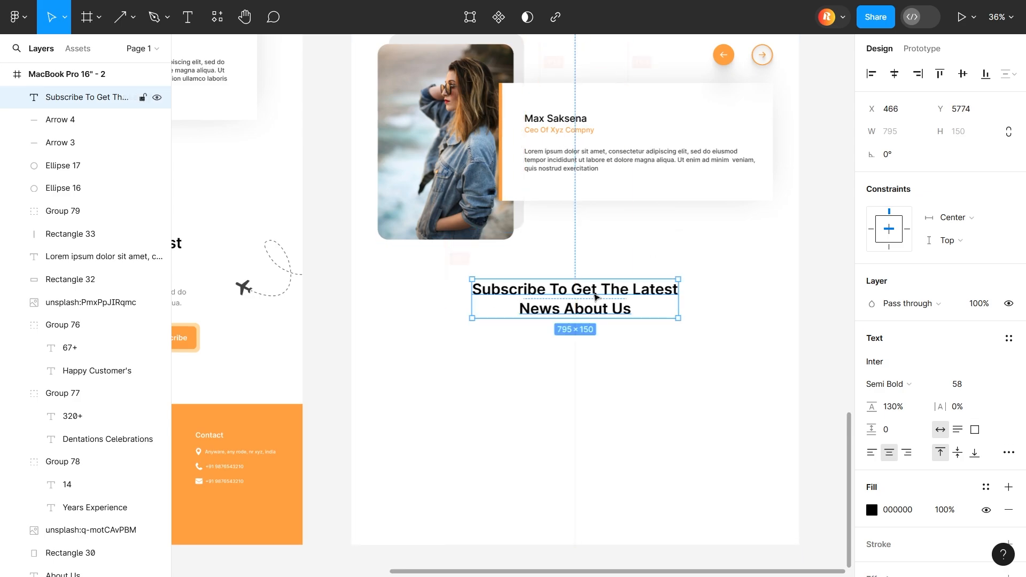
{"action": "scroll", "coordinate": [597, 298], "scroll_direction": "up", "scroll_amount": 3}
{"action": "left_click_drag", "start_coordinate": [591, 449], "coordinate": [591, 446]}
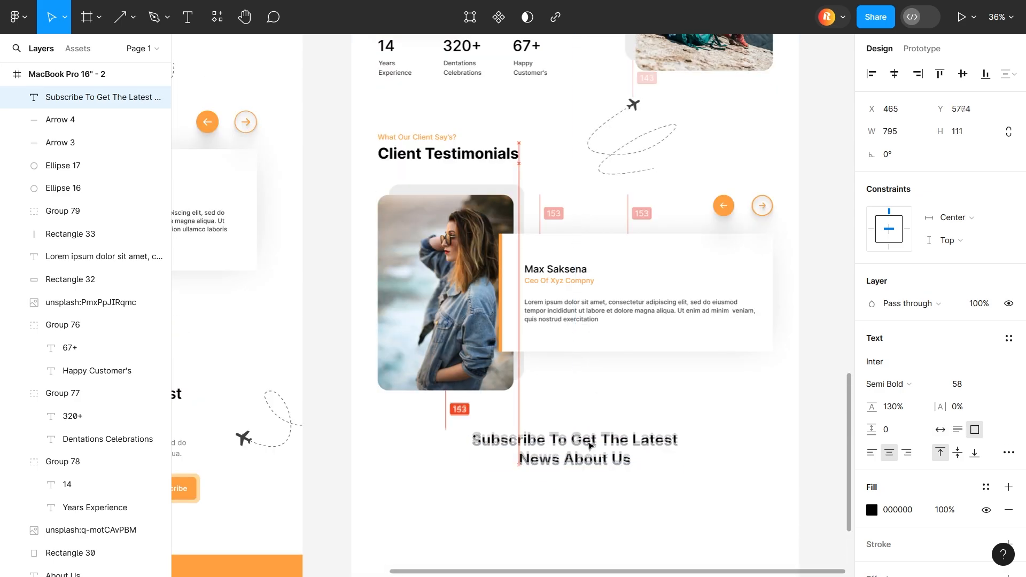
{"action": "left_click", "coordinate": [598, 475]}
{"action": "scroll", "coordinate": [596, 475], "scroll_direction": "down", "scroll_amount": 2}
Step: Duplicate the testimonial paragraph and centre the copy directly below the subscribe heading
{"action": "scroll", "coordinate": [599, 468], "scroll_direction": "up", "scroll_amount": 5}
{"action": "left_click", "coordinate": [582, 317]}
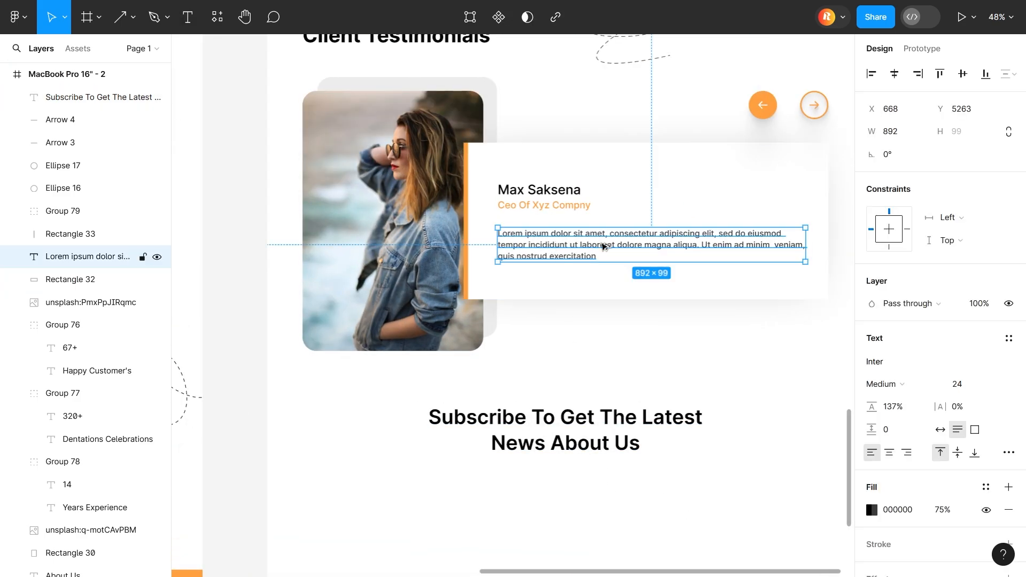
{"action": "left_click_drag", "start_coordinate": [603, 247], "coordinate": [517, 491]}
{"action": "left_click", "coordinate": [636, 520]}
{"action": "left_click", "coordinate": [621, 497]}
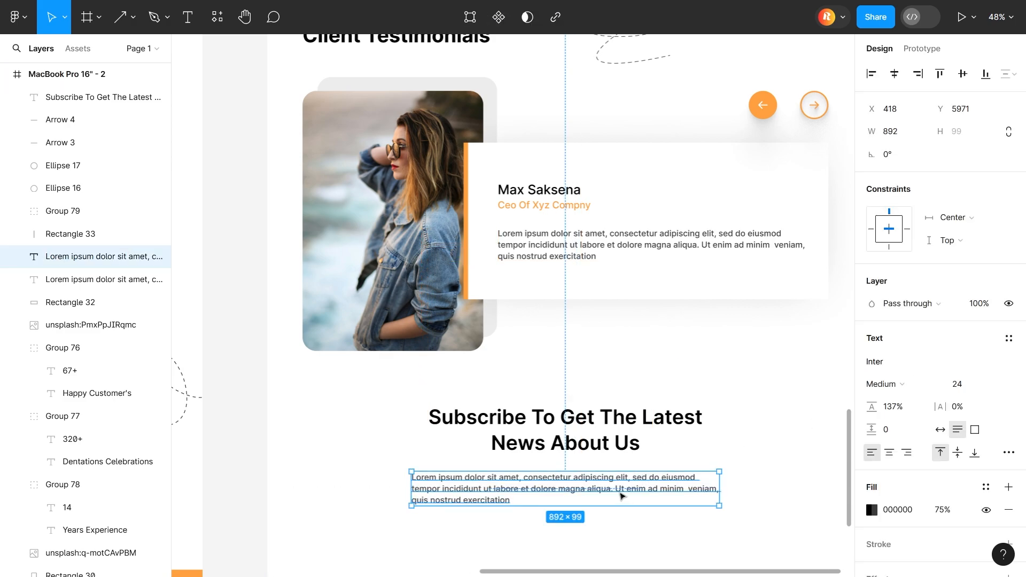